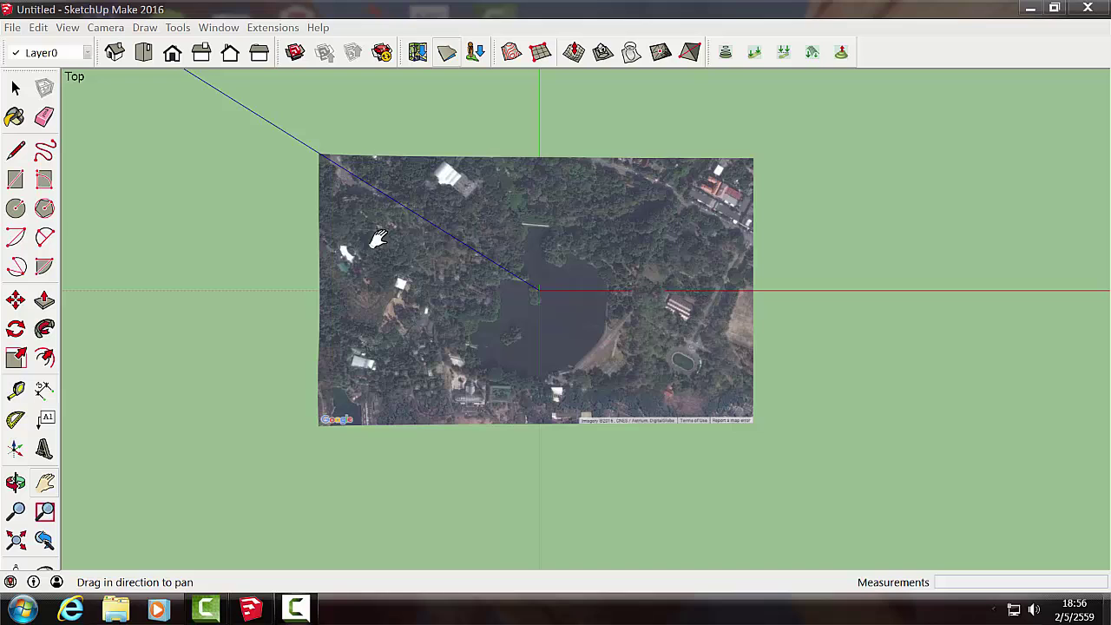
Step: Tilt the map snapshot into perspective and toggle Terrain on so the lake area's relief shows in 3D
click(15, 484)
mouse_move(334, 489)
mouse_down()
mouse_move(363, 153)
mouse_move(365, 329)
mouse_move(360, 245)
mouse_move(360, 266)
mouse_move(379, 191)
mouse_move(380, 246)
mouse_move(344, 362)
mouse_move(328, 260)
mouse_move(338, 231)
mouse_move(341, 243)
mouse_up()
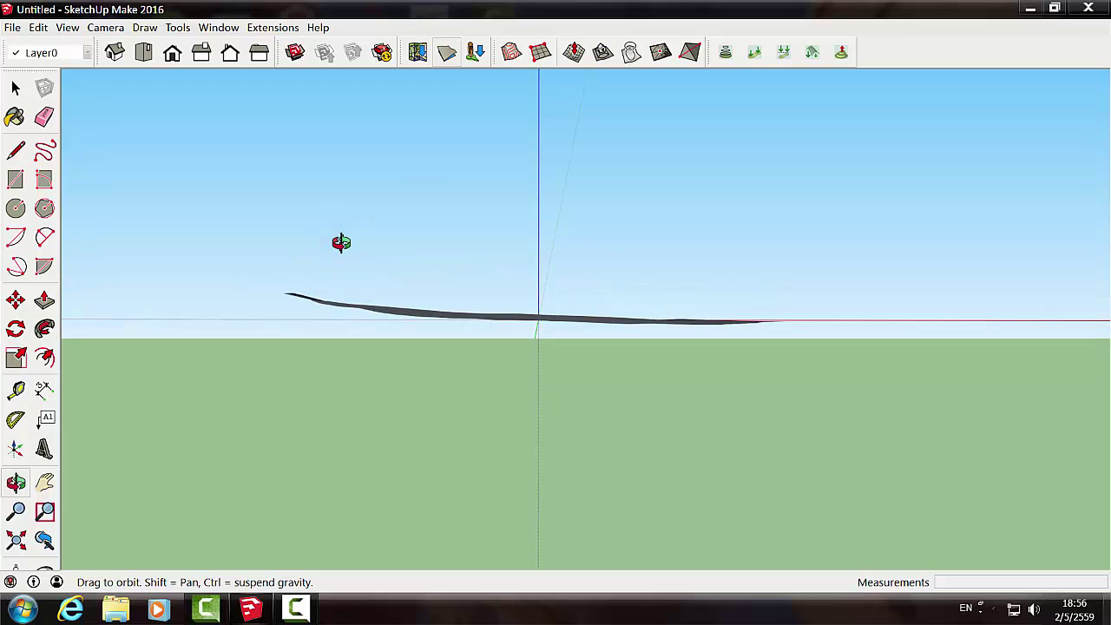
click(449, 55)
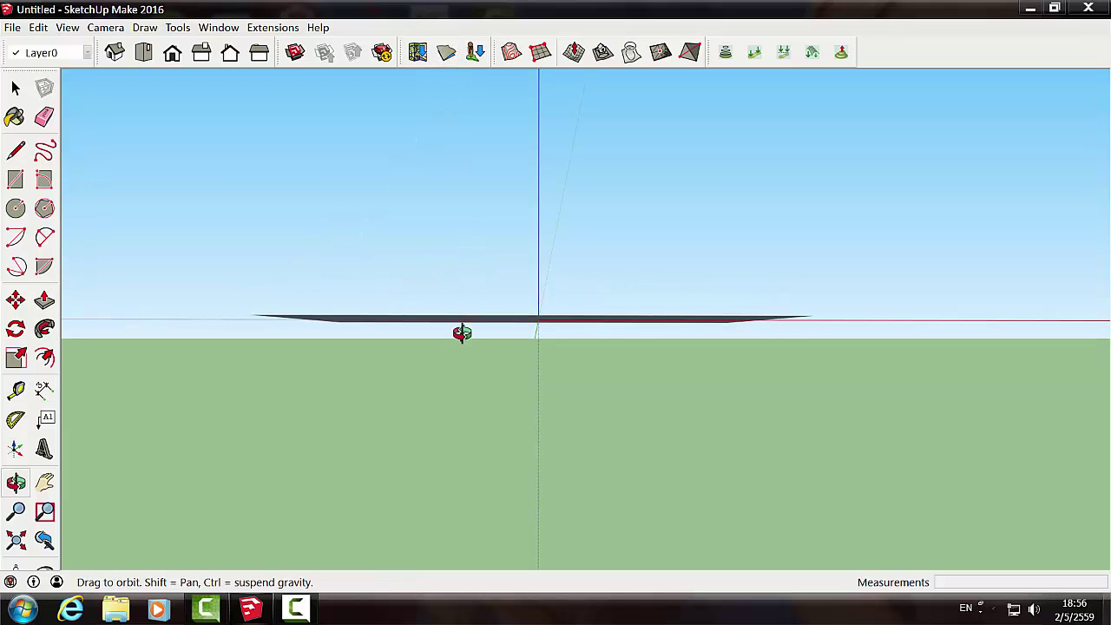
drag(460, 334, 457, 456)
drag(471, 377, 434, 231)
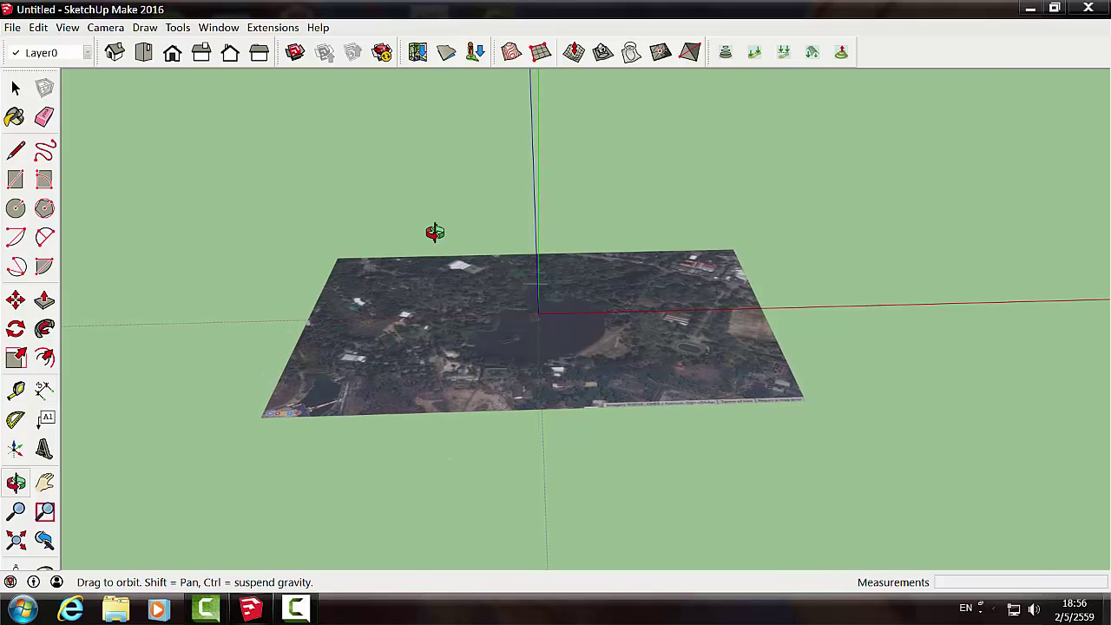
click(450, 54)
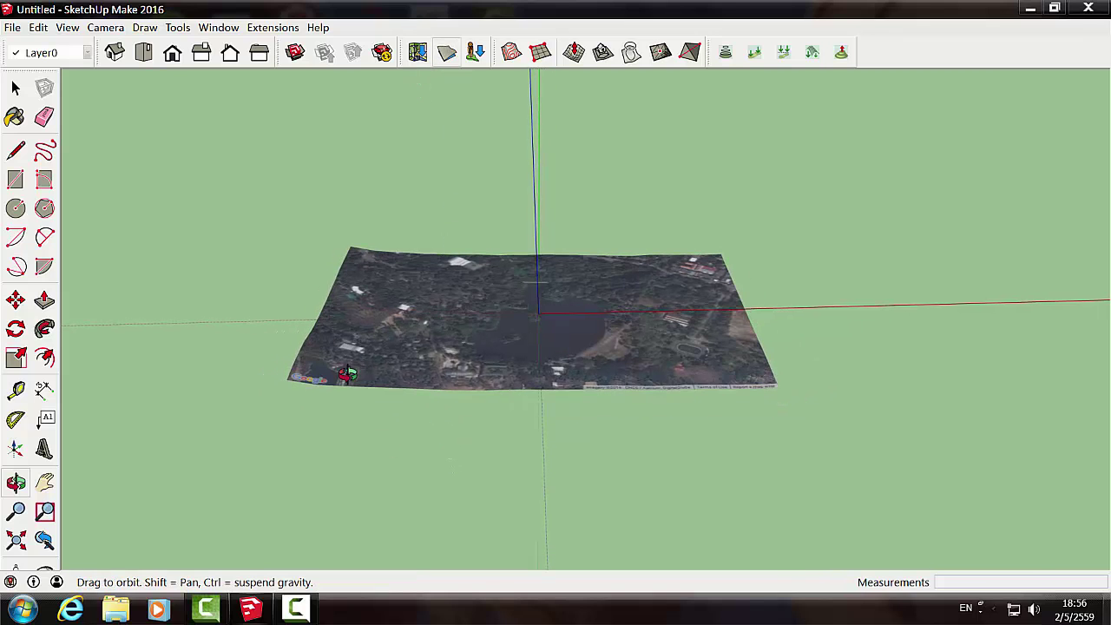
mouse_move(423, 387)
mouse_down()
mouse_move(330, 269)
mouse_move(347, 253)
mouse_move(370, 432)
mouse_move(389, 460)
mouse_up()
mouse_move(286, 246)
mouse_down()
mouse_move(269, 370)
mouse_move(280, 382)
mouse_up()
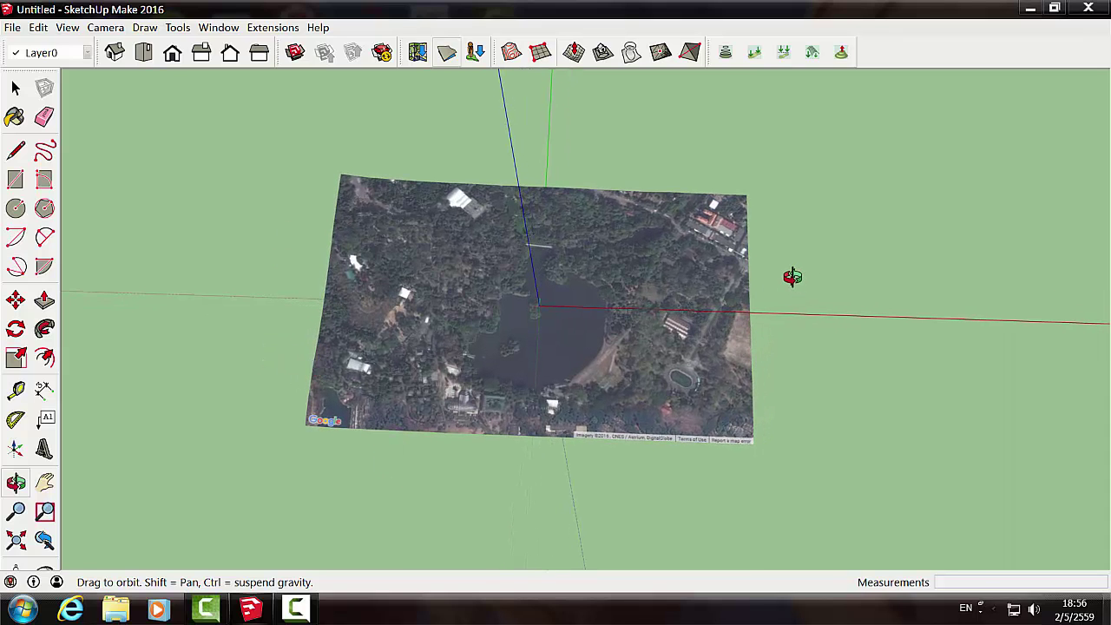
mouse_move(585, 472)
mouse_down()
mouse_move(591, 237)
mouse_move(613, 129)
mouse_move(509, 368)
mouse_move(280, 360)
mouse_up()
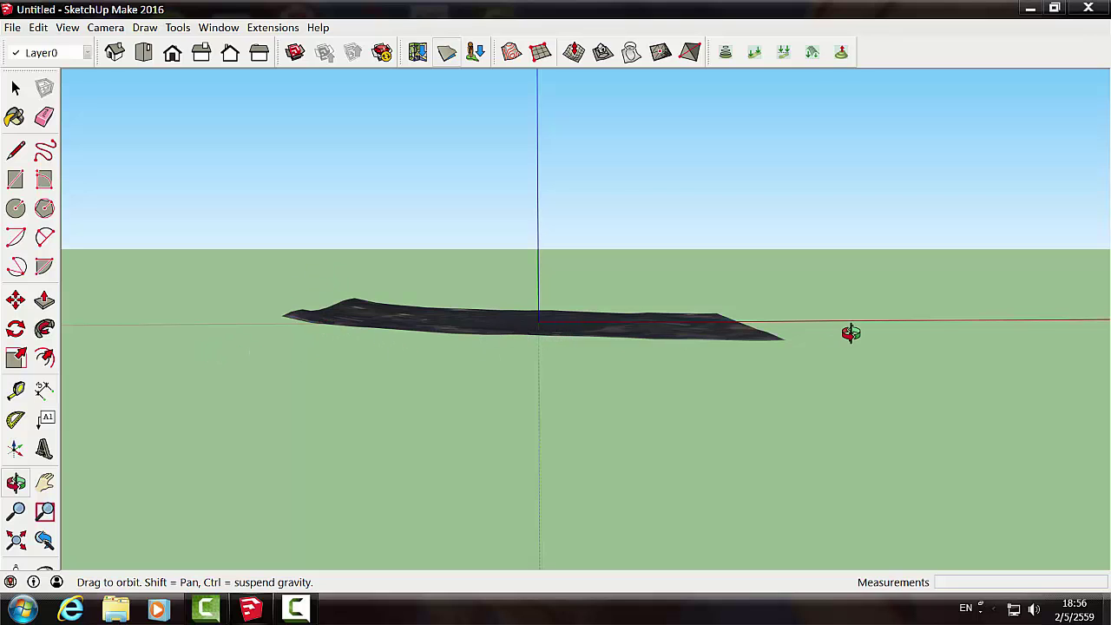
mouse_move(504, 351)
mouse_down()
mouse_move(472, 528)
mouse_move(491, 401)
mouse_up()
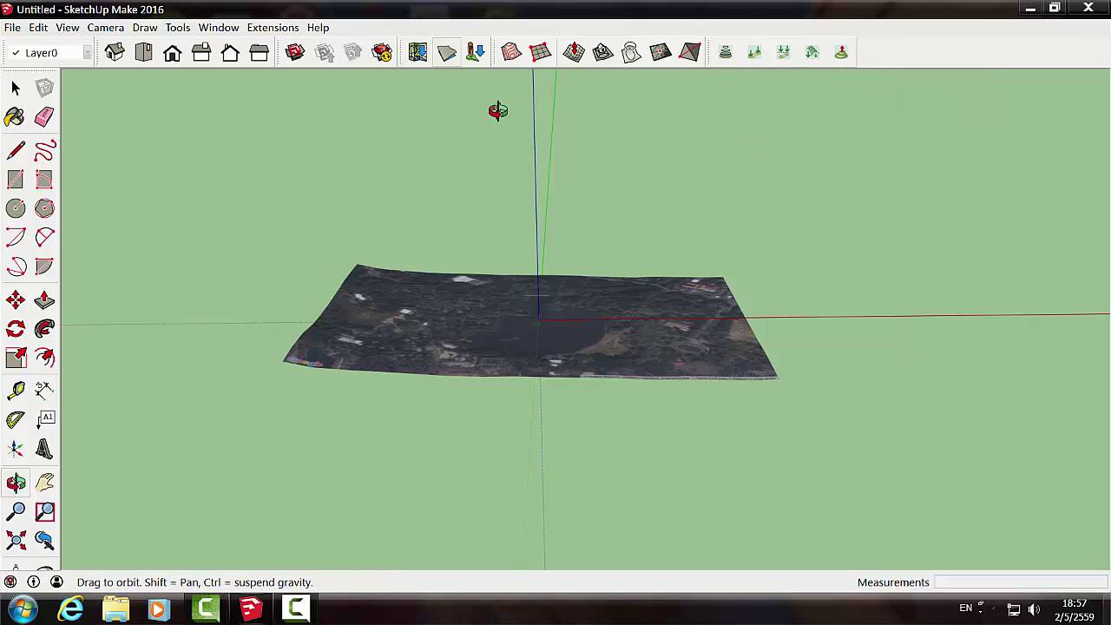
click(382, 54)
text(sand)
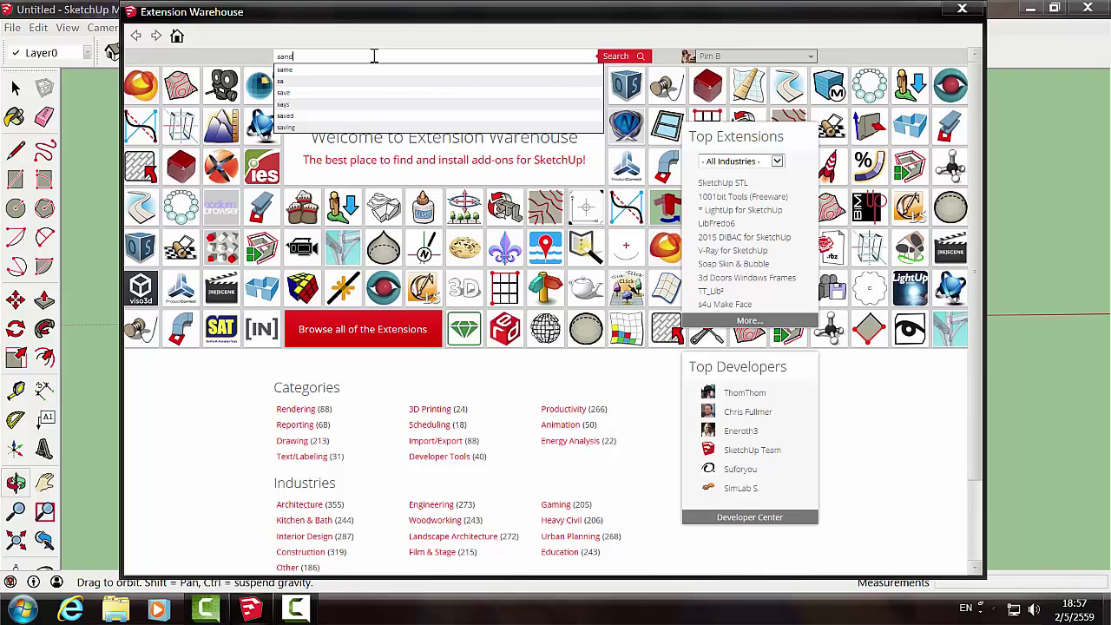
text(box)
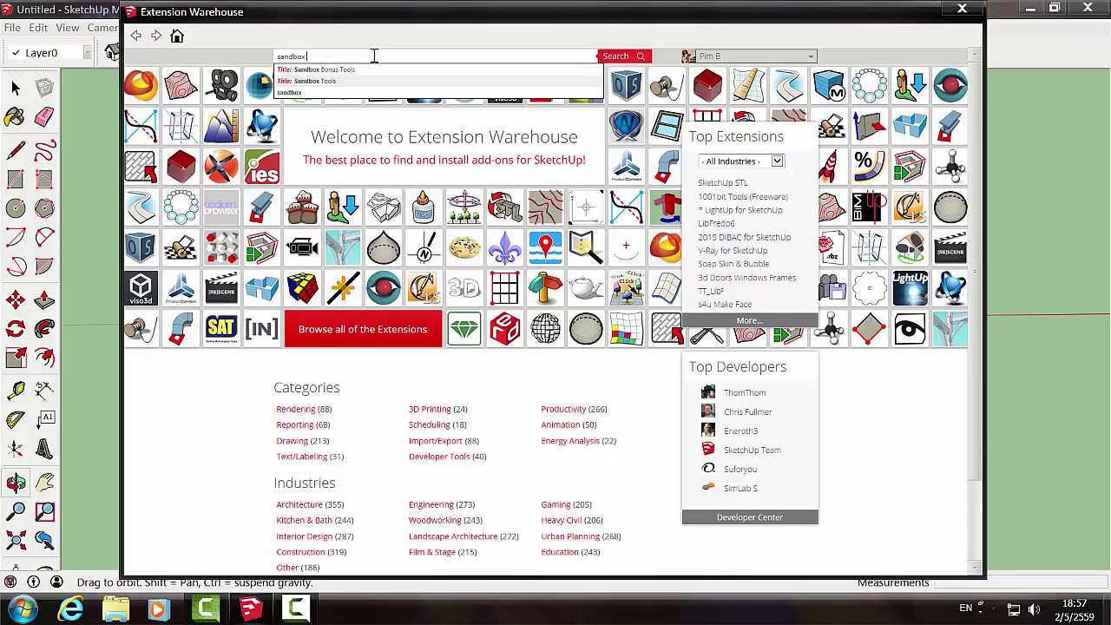
text(s)
key(Return)
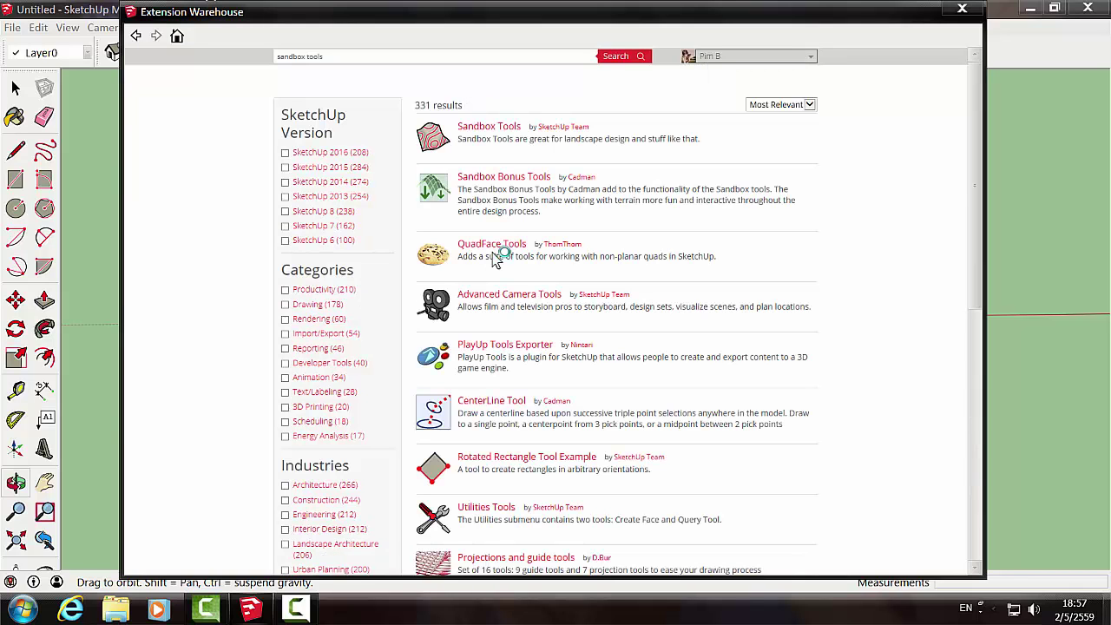
click(501, 178)
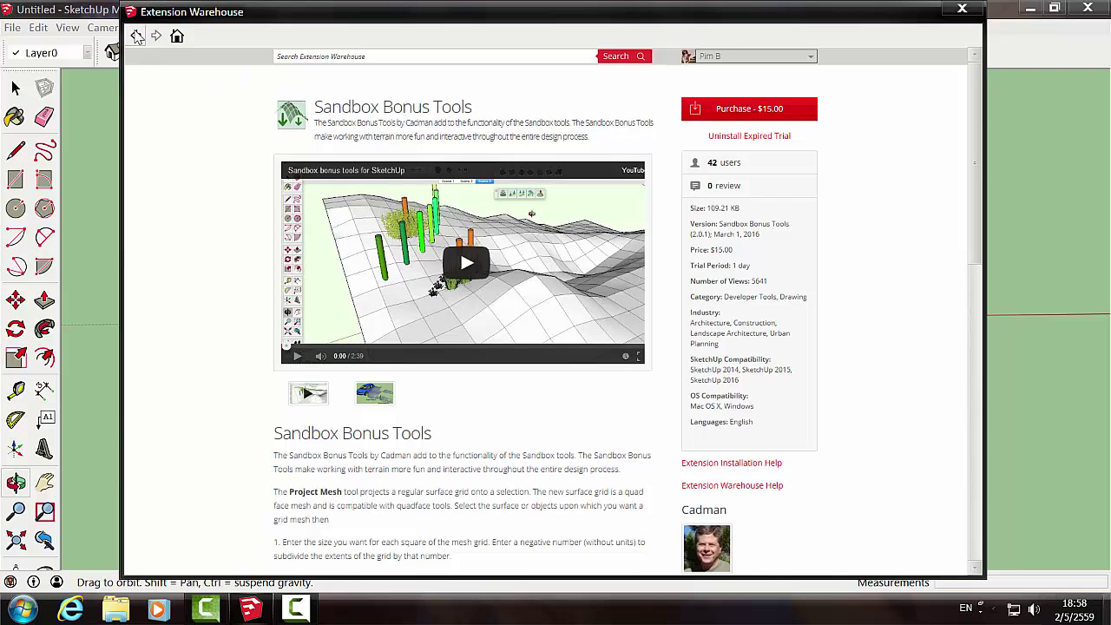
click(136, 37)
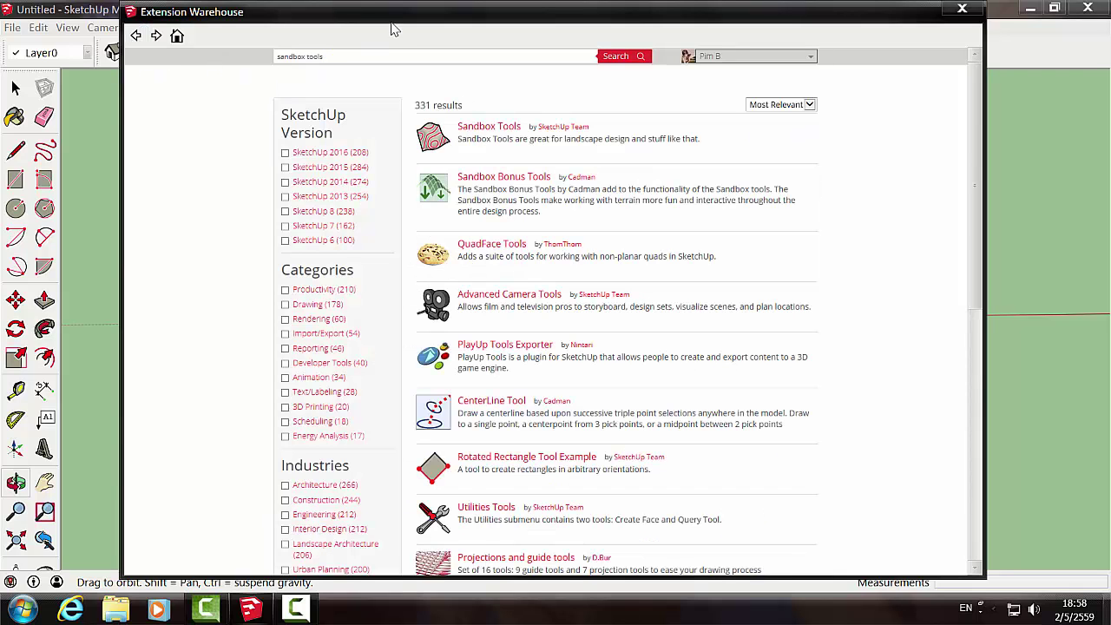
drag(405, 12, 415, 40)
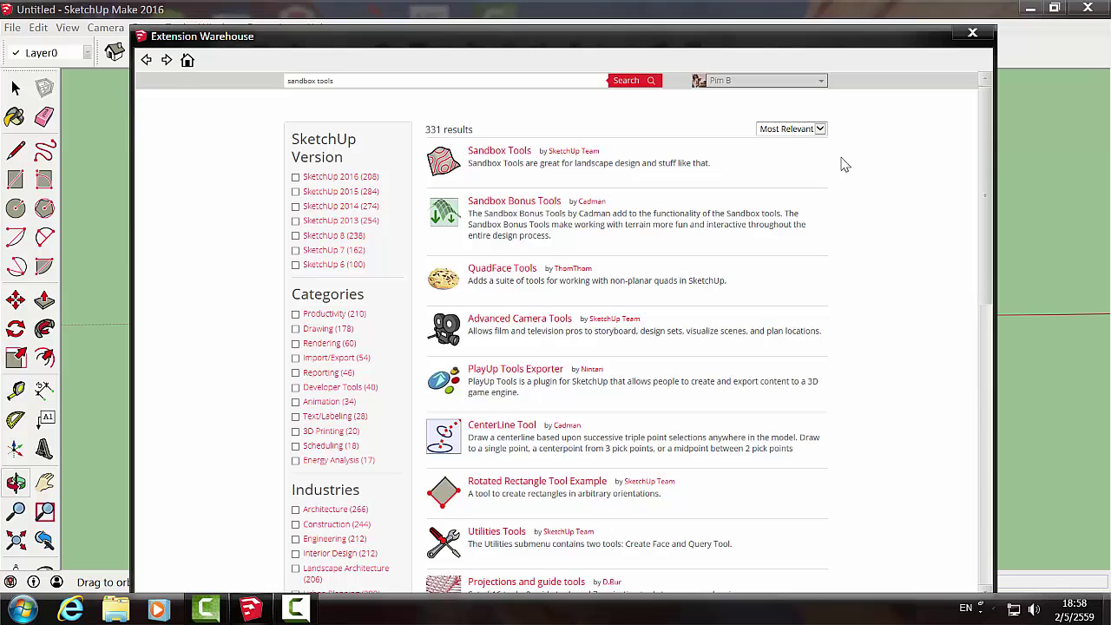
click(973, 33)
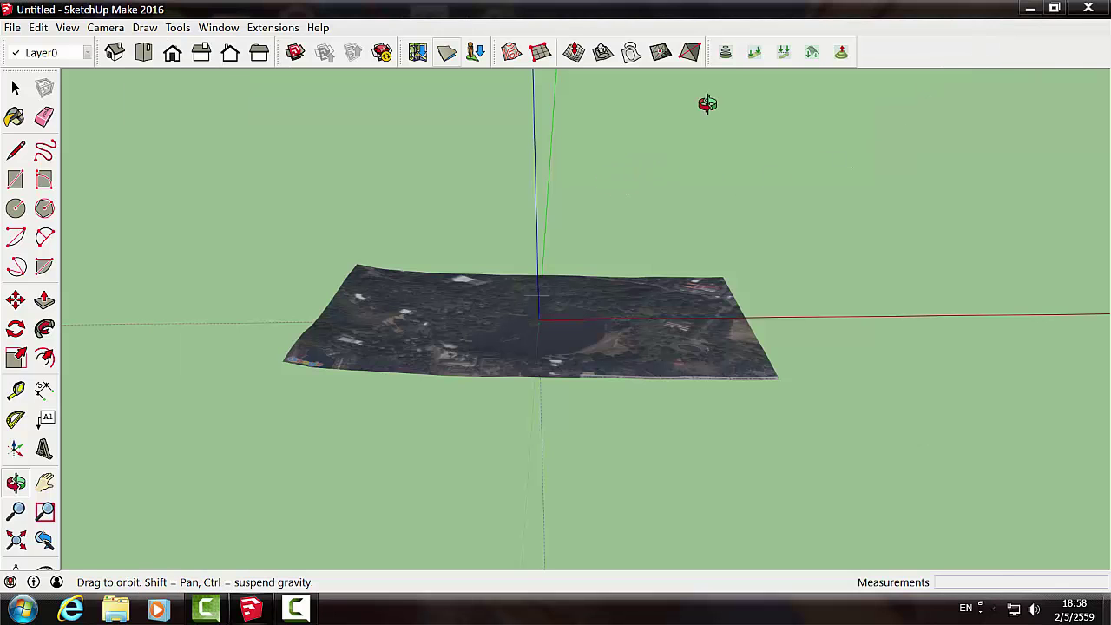
Step: Select the location terrain group and unlock it
click(15, 88)
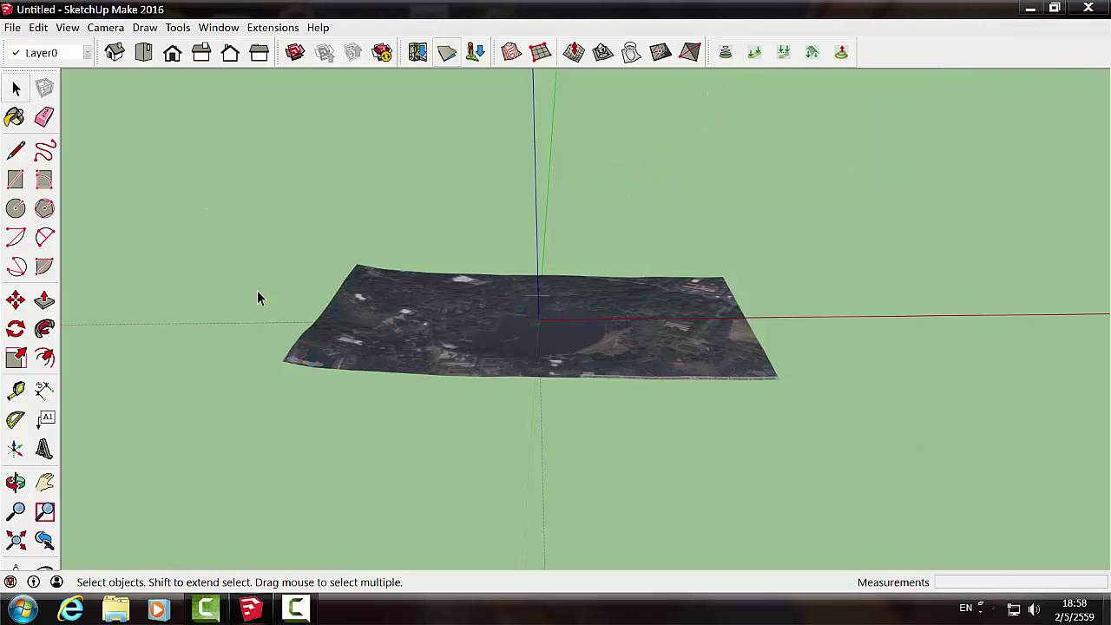
click(395, 360)
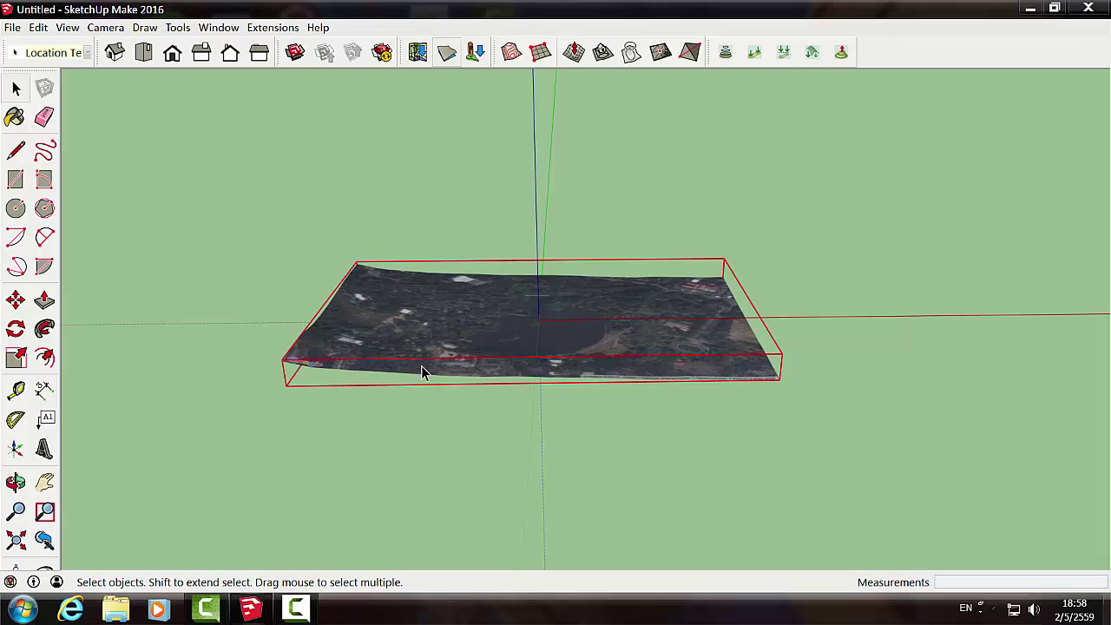
right_click(426, 377)
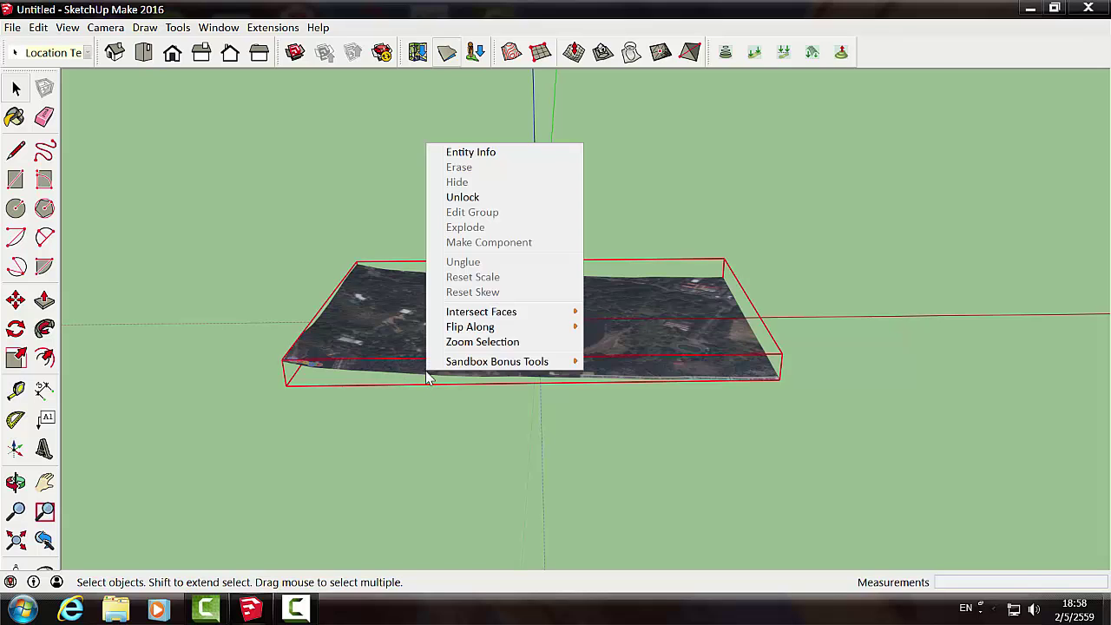
click(482, 196)
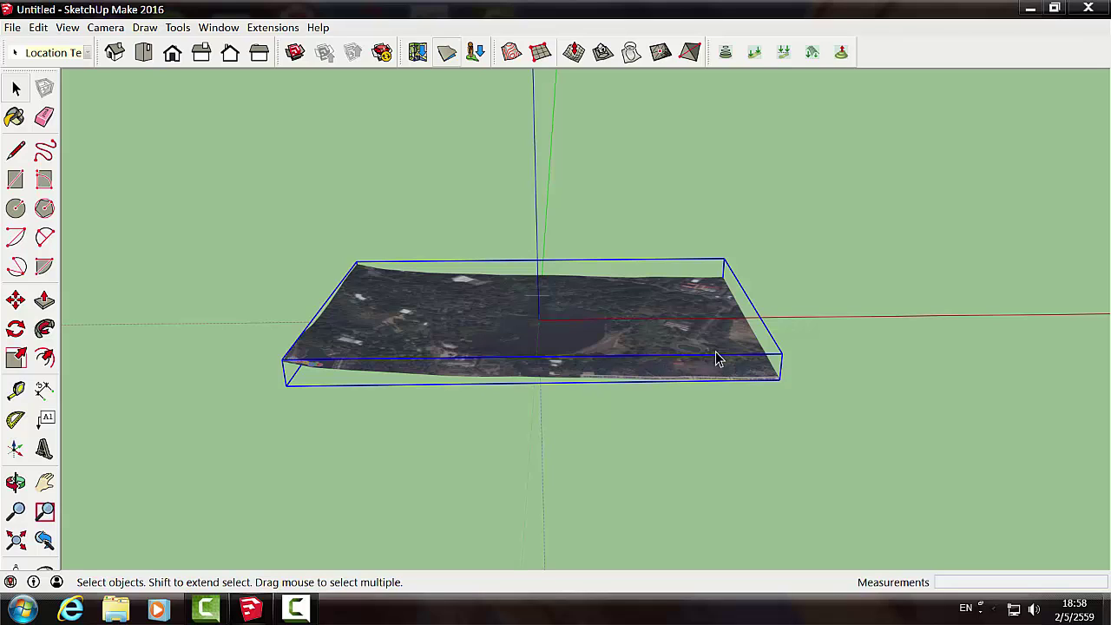
Step: Create contours on the terrain using the Interval type at 2m spacing
click(726, 53)
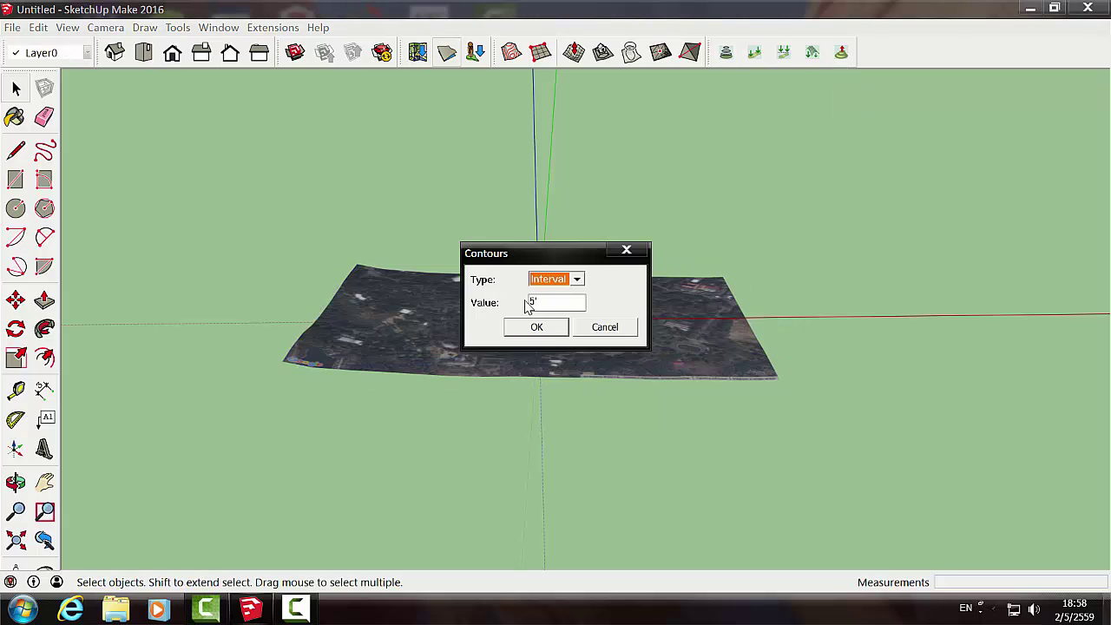
click(578, 280)
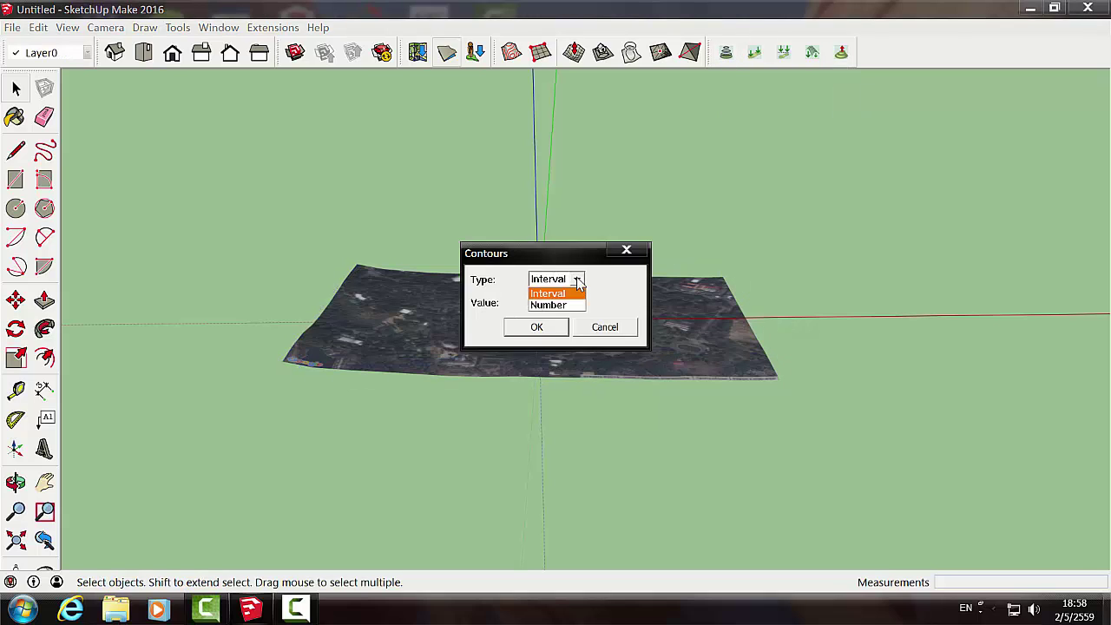
click(578, 292)
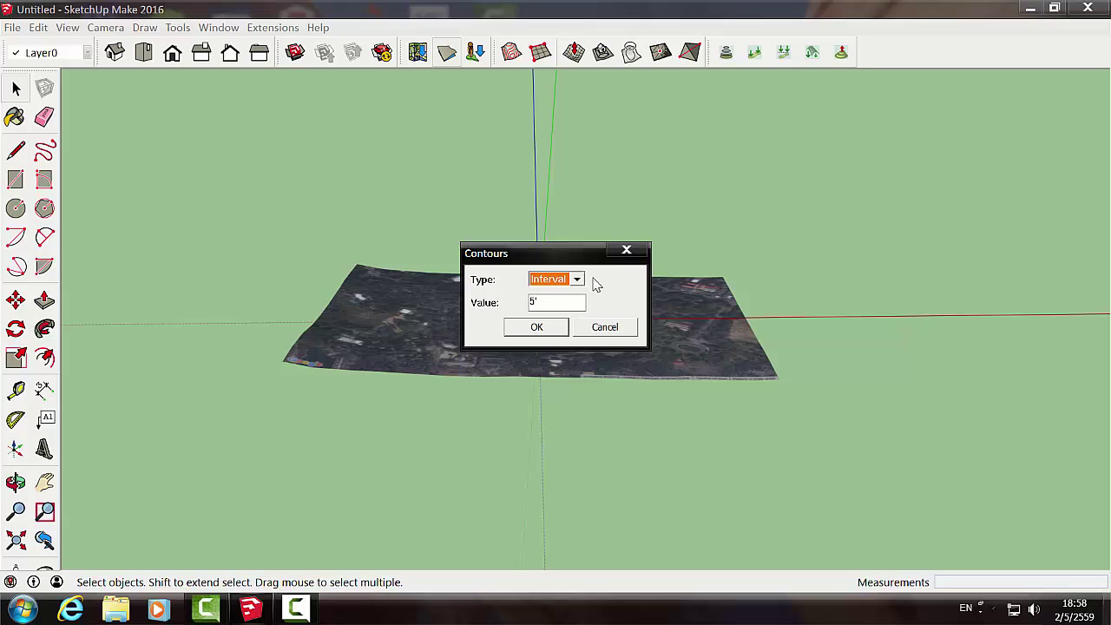
click(578, 280)
click(568, 304)
click(577, 281)
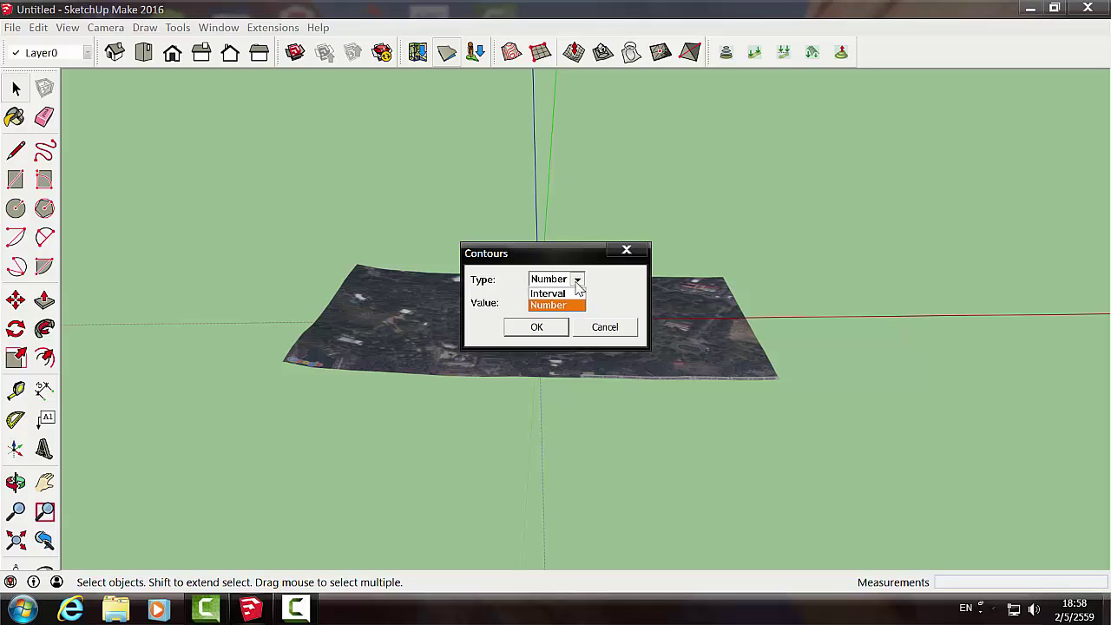
click(574, 292)
key(Tab)
text(2m)
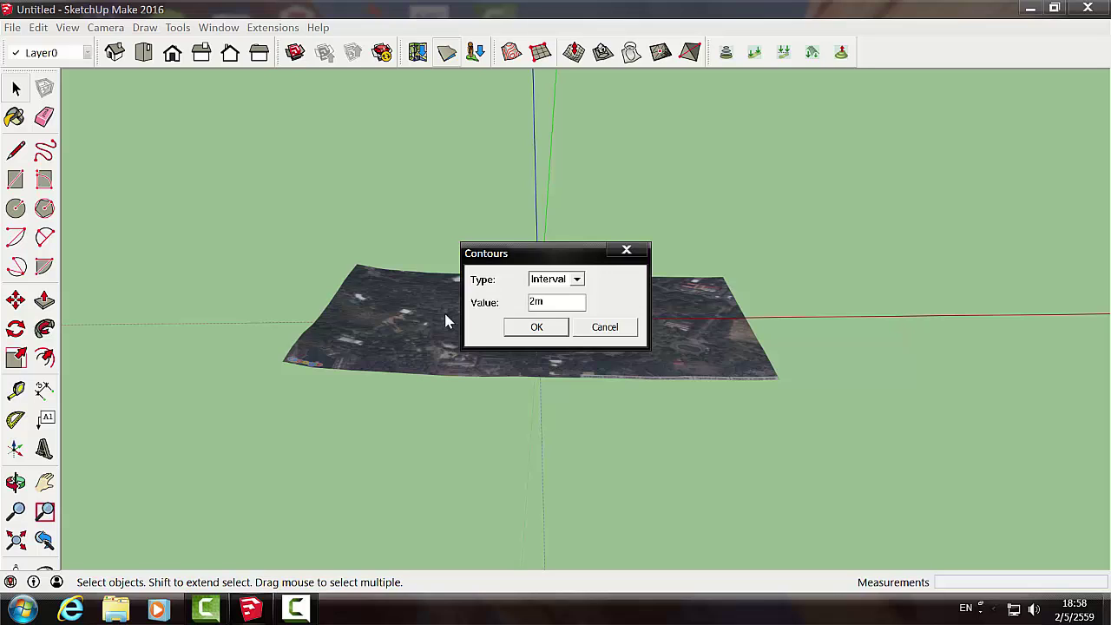
click(537, 327)
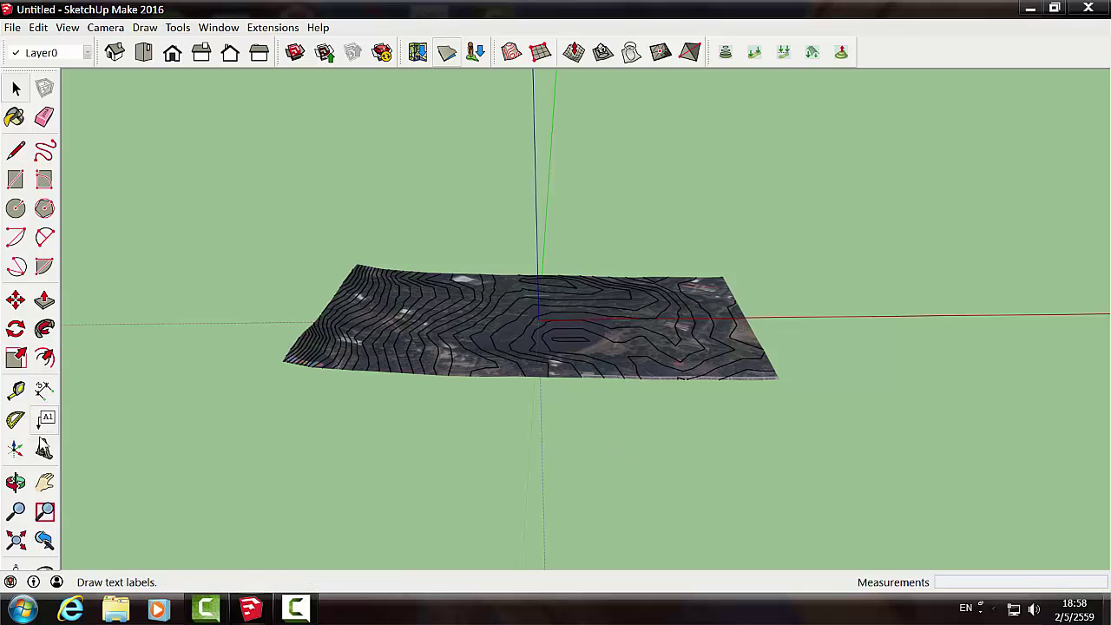
click(16, 483)
Step: Orbit to a low side view and select the contoured terrain group
mouse_move(220, 345)
mouse_down()
mouse_move(181, 491)
mouse_move(218, 377)
mouse_move(213, 491)
mouse_move(224, 176)
mouse_move(224, 337)
mouse_move(199, 442)
mouse_move(231, 293)
mouse_move(231, 231)
mouse_move(238, 330)
mouse_move(219, 480)
mouse_move(222, 205)
mouse_move(226, 236)
mouse_up()
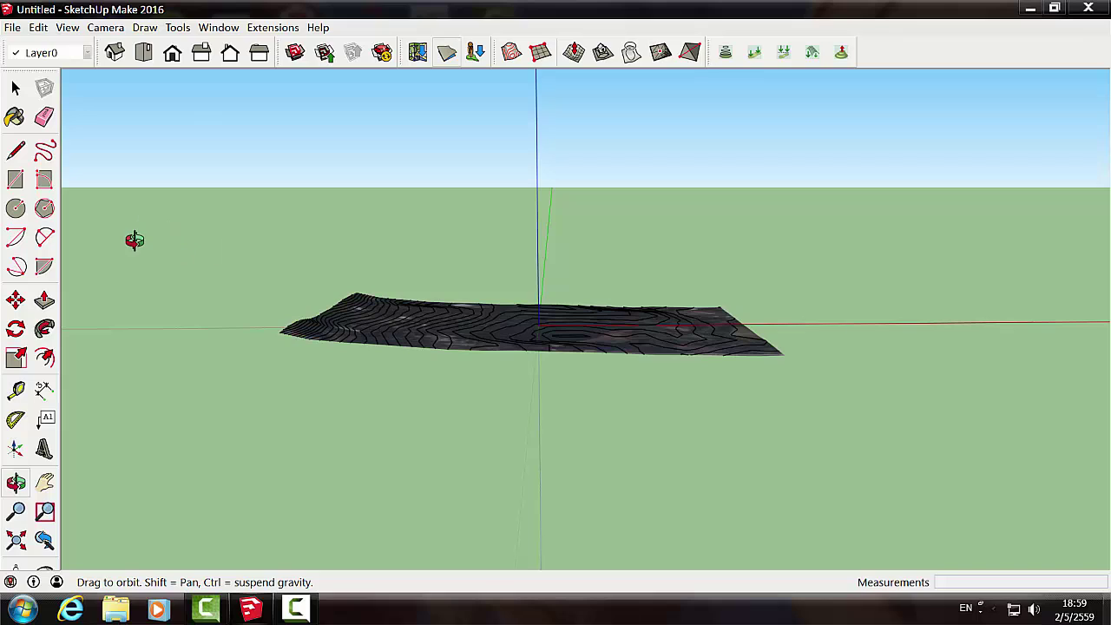
click(15, 88)
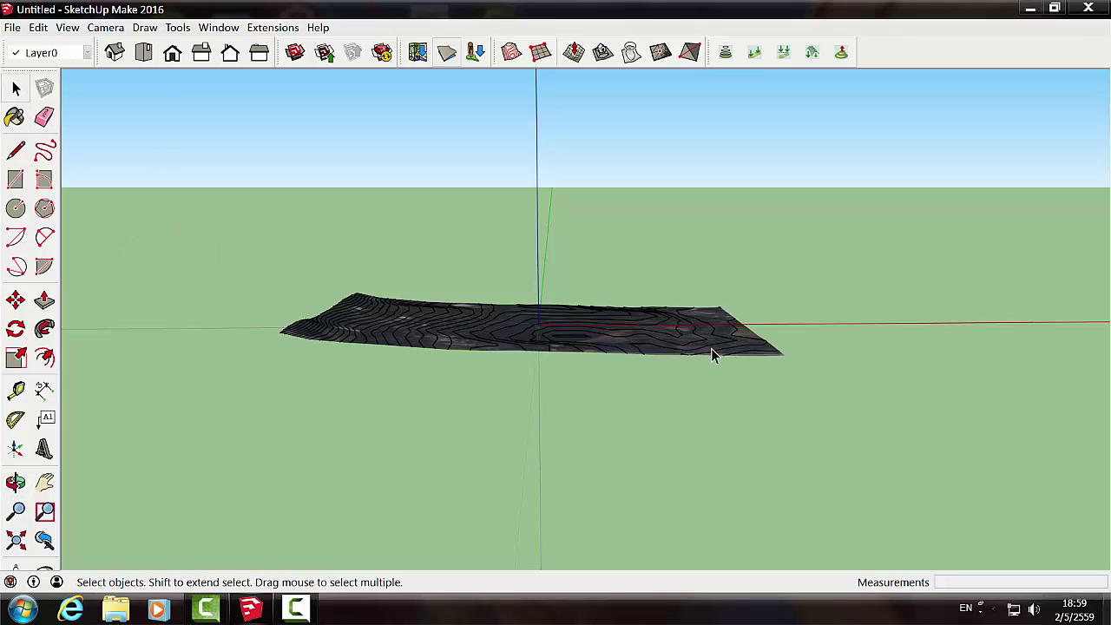
click(711, 351)
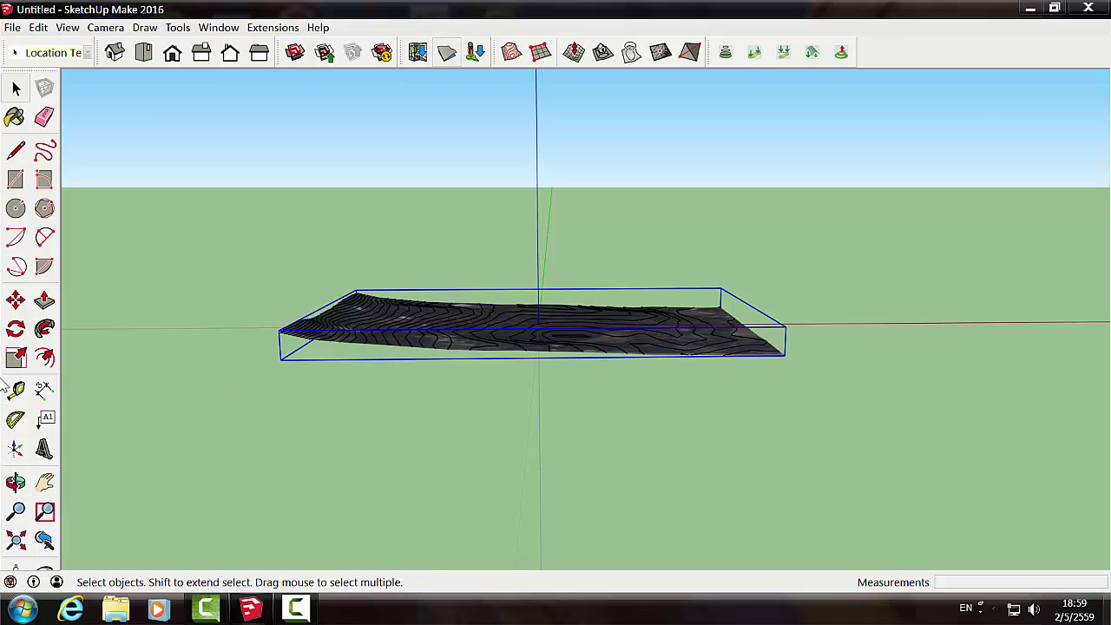
Step: Move the terrain group straight up about 358m above the contour lines
click(16, 304)
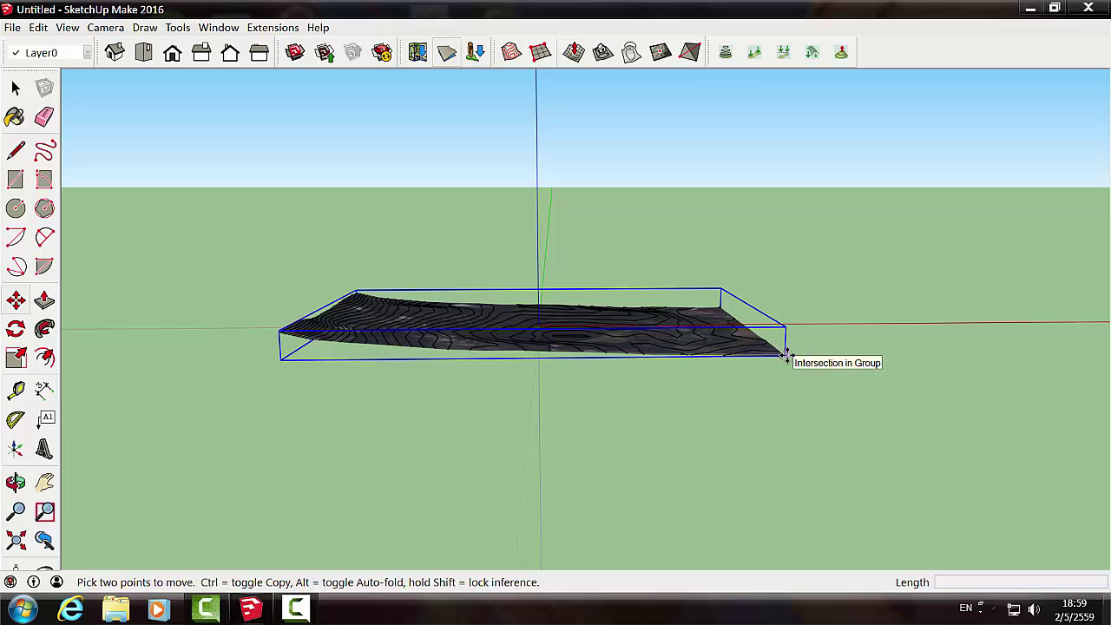
click(787, 356)
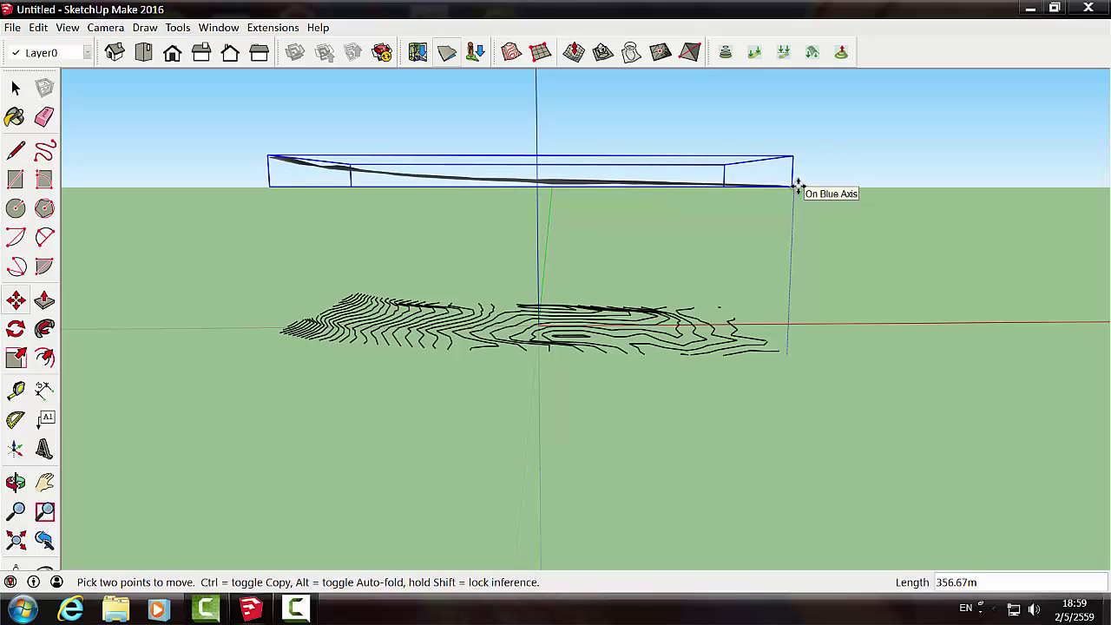
click(799, 184)
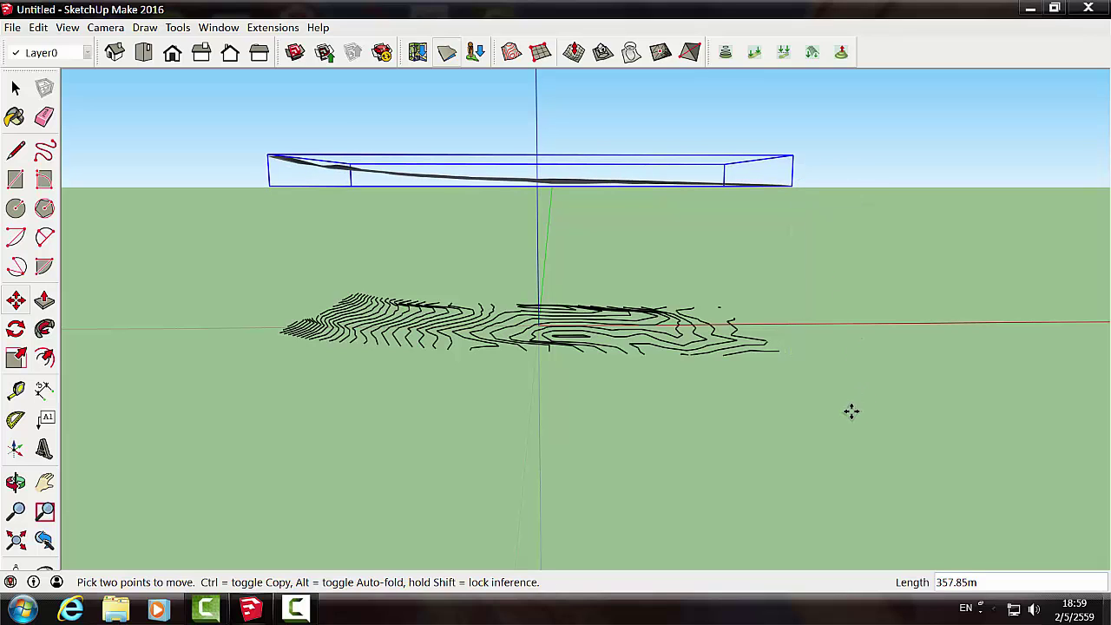
Step: Check the lifted image in Top, Iso and Right standard views
click(143, 52)
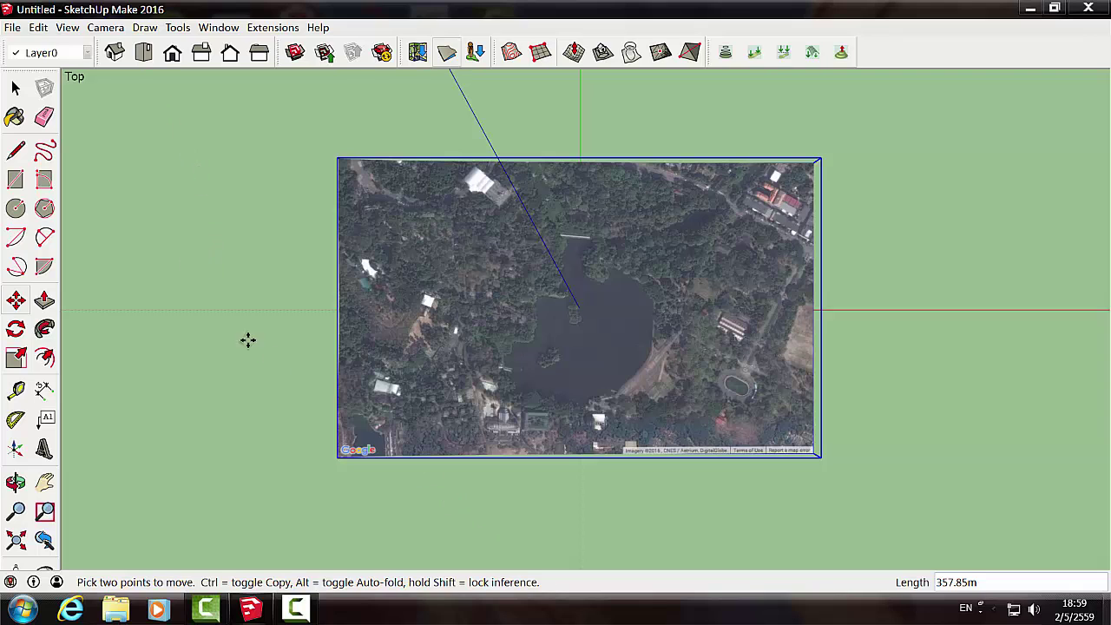
click(115, 52)
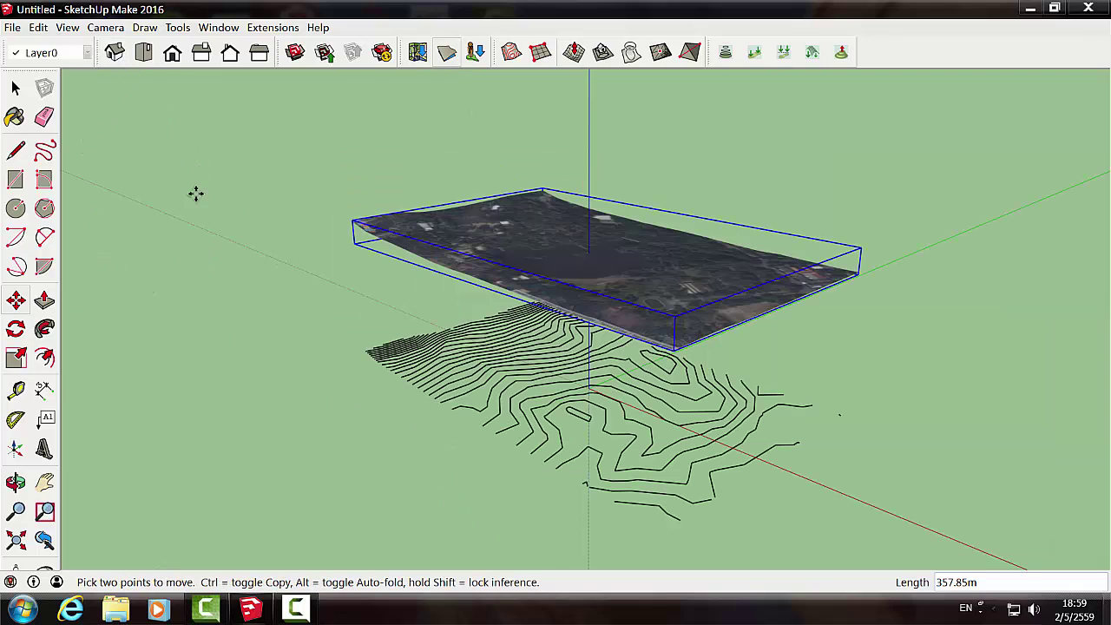
click(201, 52)
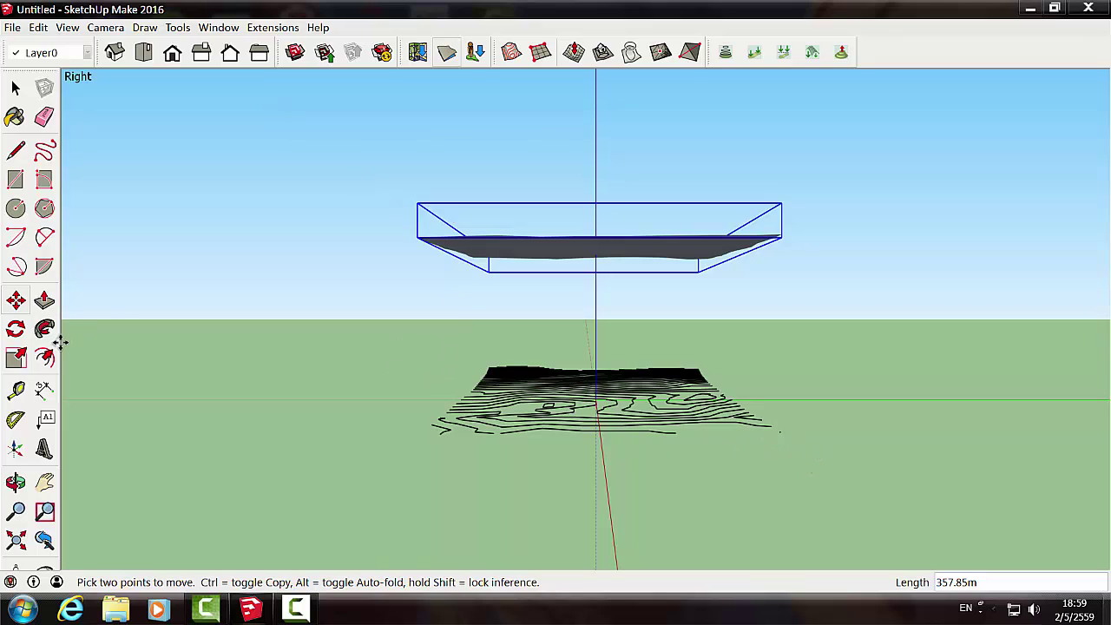
Step: Orbit to a low, near side-on angle and window-select all the contour lines
click(15, 483)
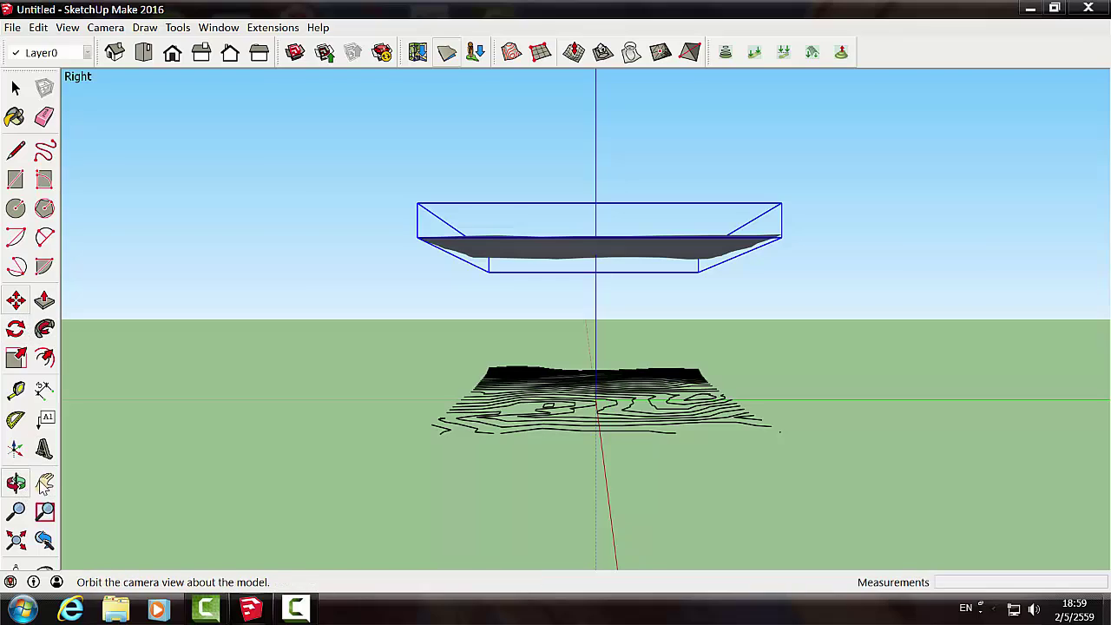
mouse_move(224, 403)
mouse_down()
mouse_move(241, 483)
mouse_move(173, 449)
mouse_move(286, 528)
mouse_move(449, 541)
mouse_move(496, 563)
mouse_move(556, 489)
mouse_move(617, 555)
mouse_move(666, 558)
mouse_up()
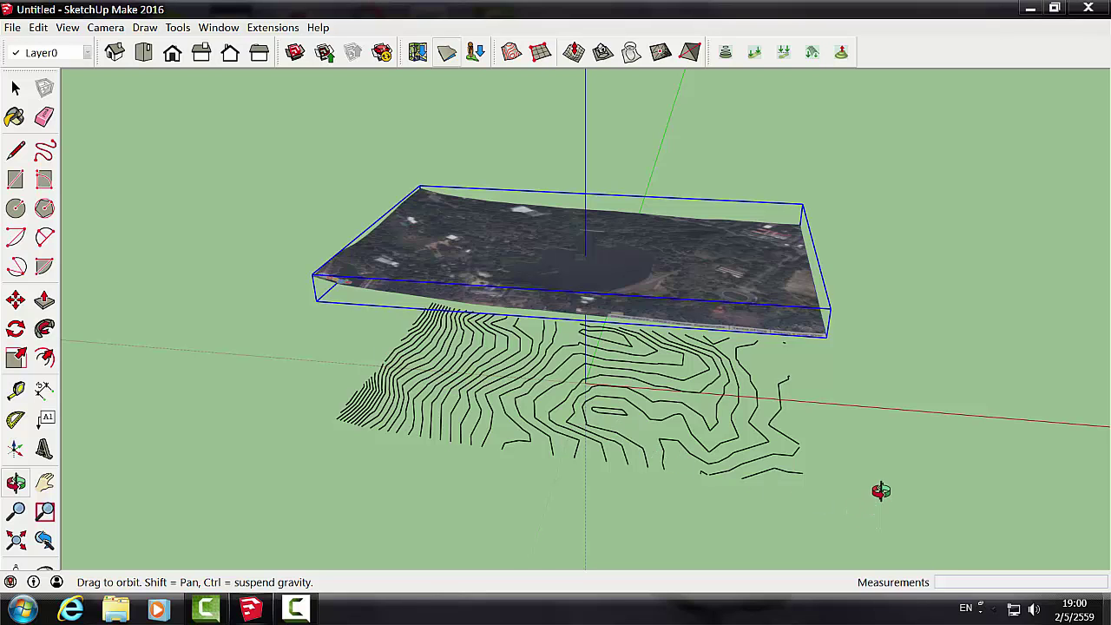
mouse_move(900, 336)
mouse_down()
mouse_move(895, 499)
mouse_move(906, 269)
mouse_move(918, 309)
mouse_move(876, 460)
mouse_move(863, 322)
mouse_move(675, 397)
mouse_up()
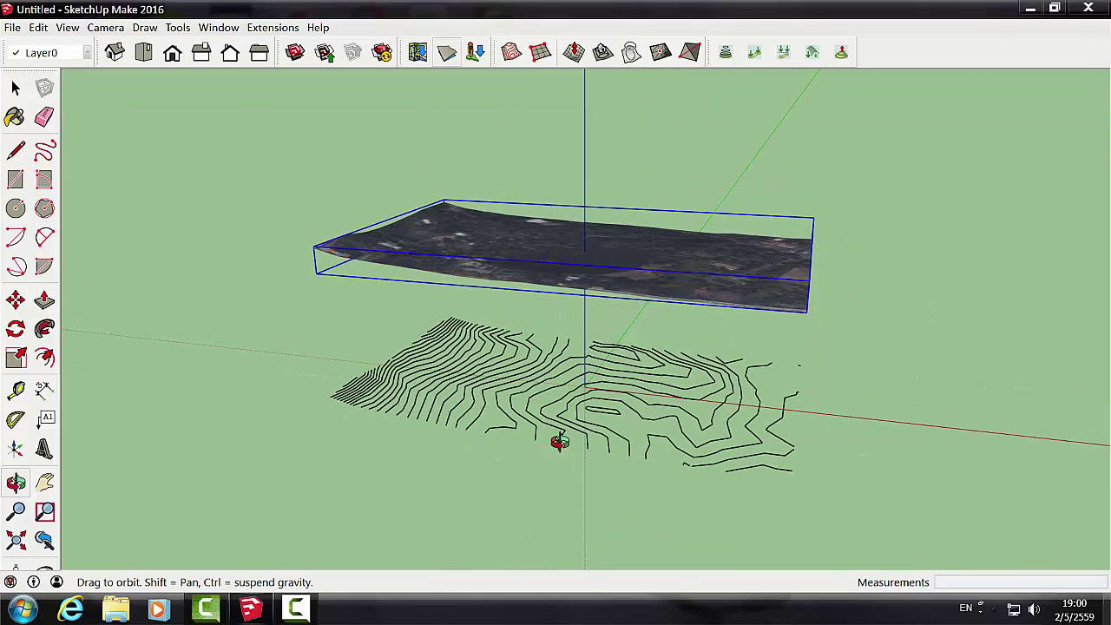
drag(926, 415, 947, 357)
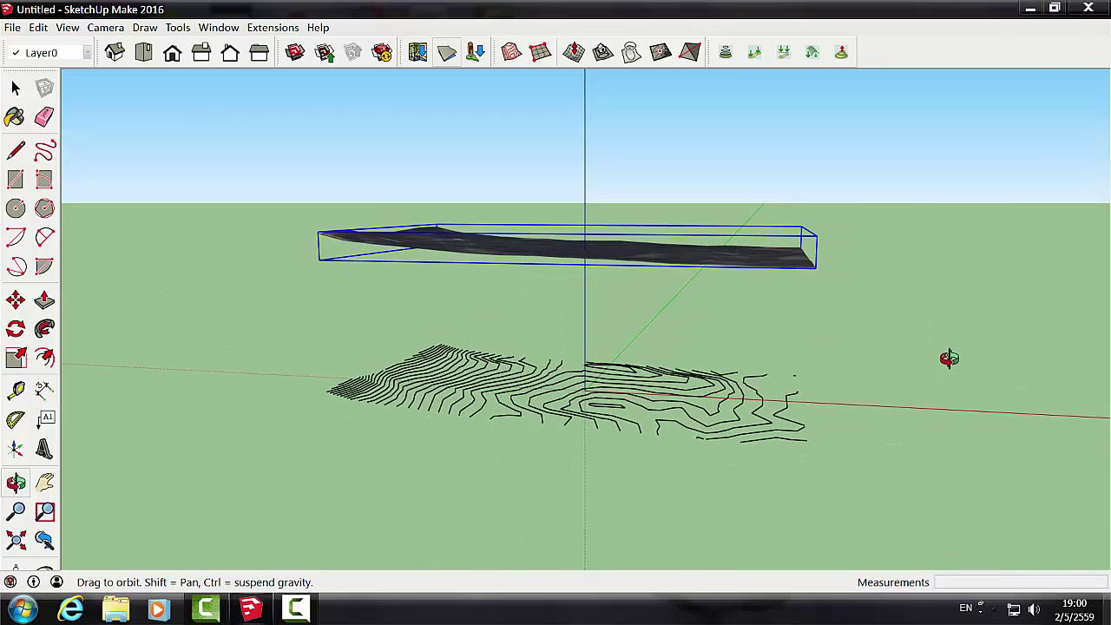
click(16, 88)
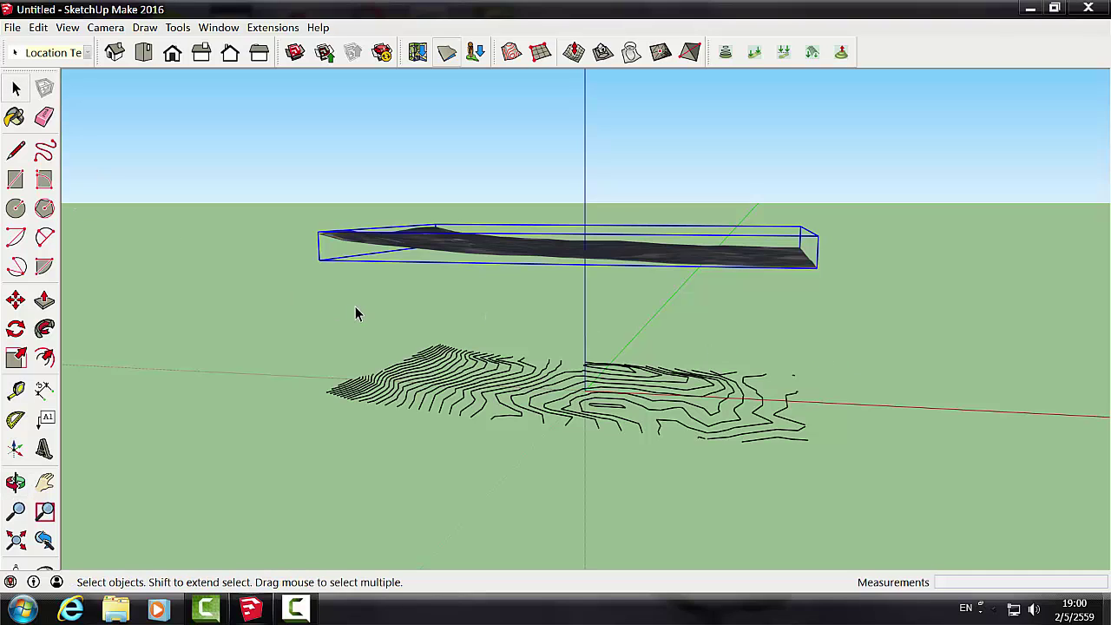
drag(449, 366, 930, 509)
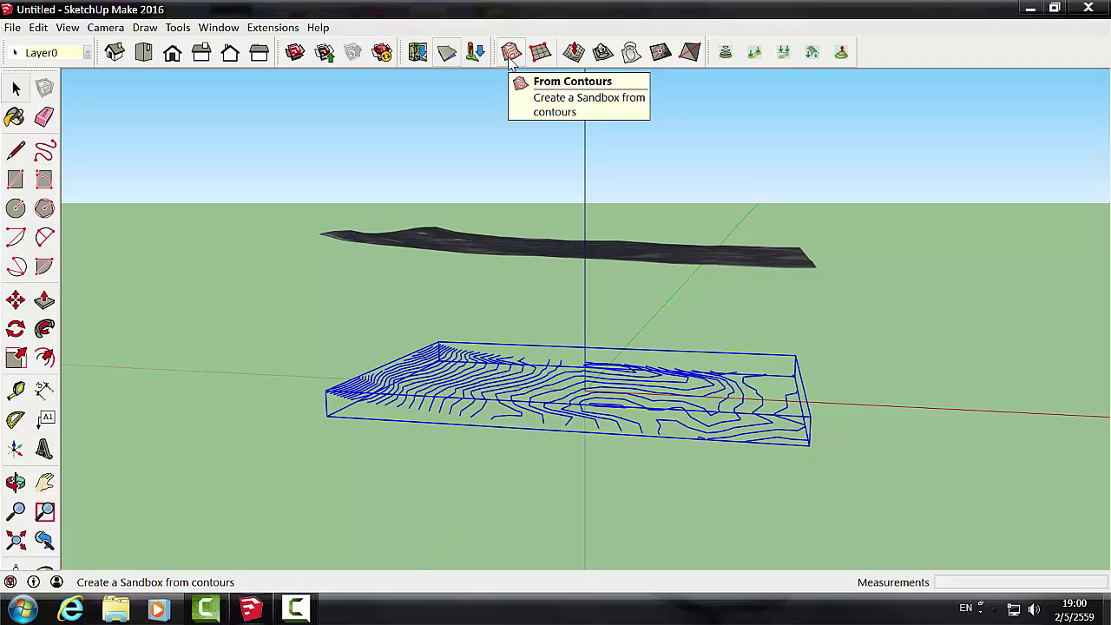
Step: Explode the contour group and generate a Sandbox From Contours terrain surface
click(513, 56)
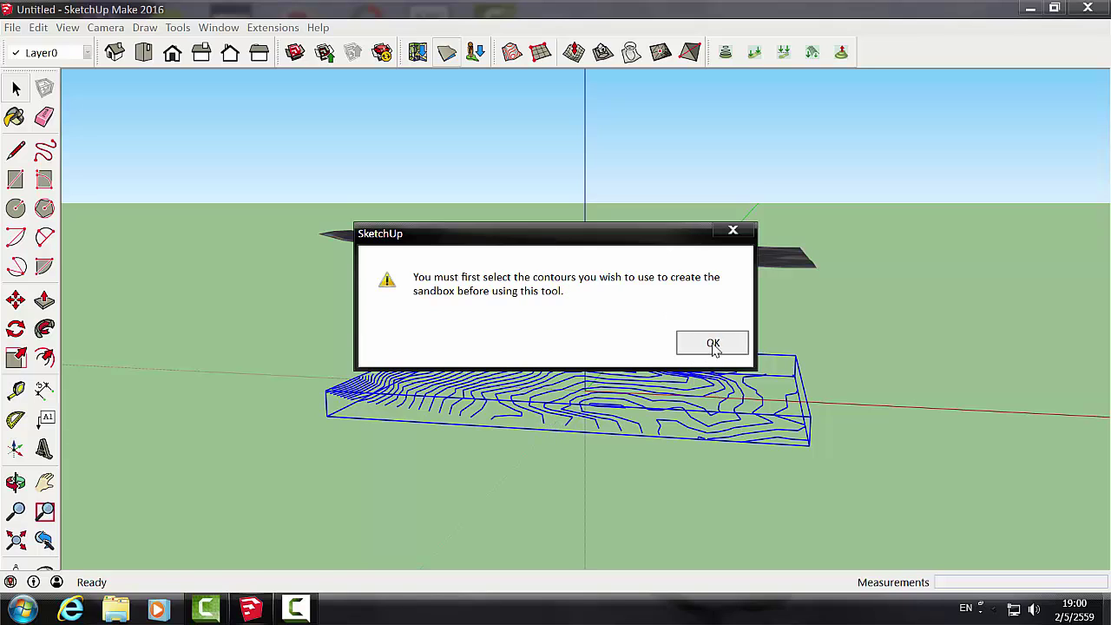
click(713, 343)
click(498, 382)
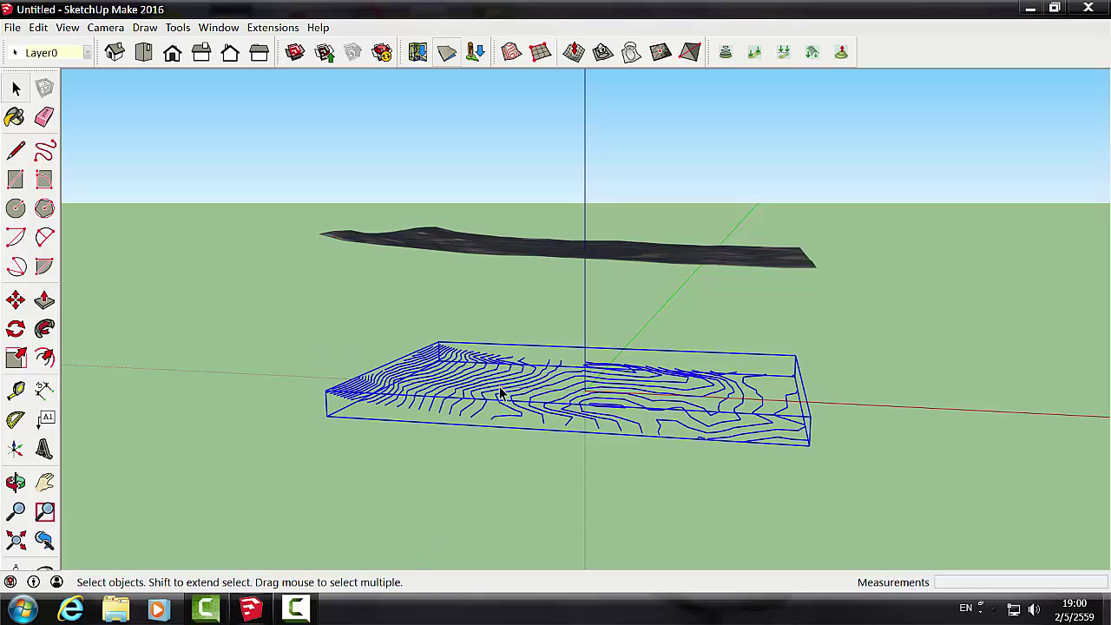
right_click(501, 392)
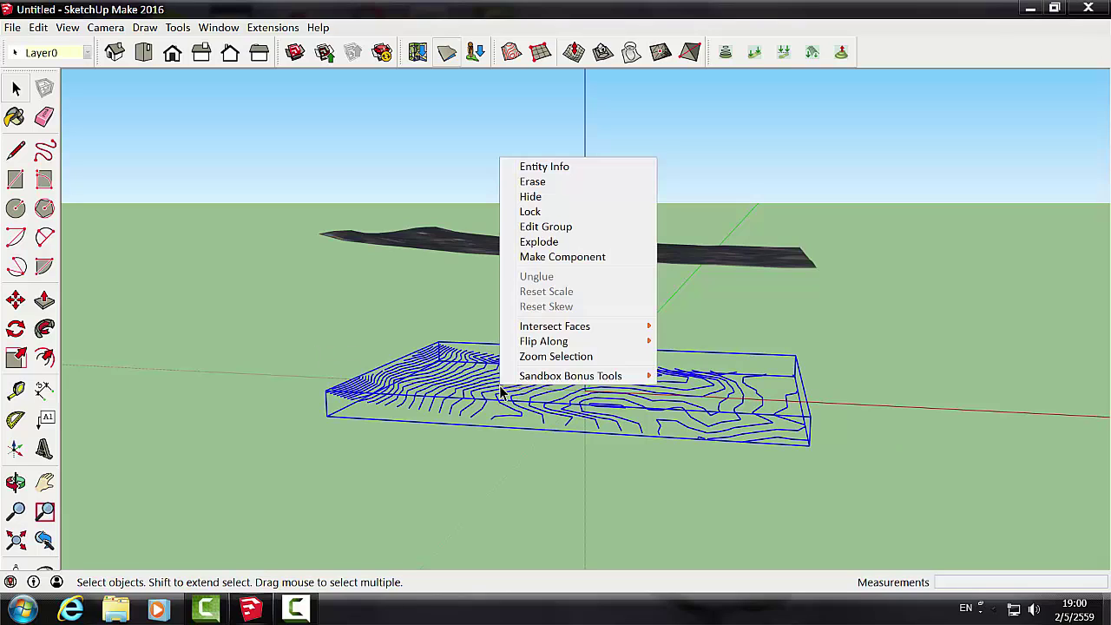
click(539, 241)
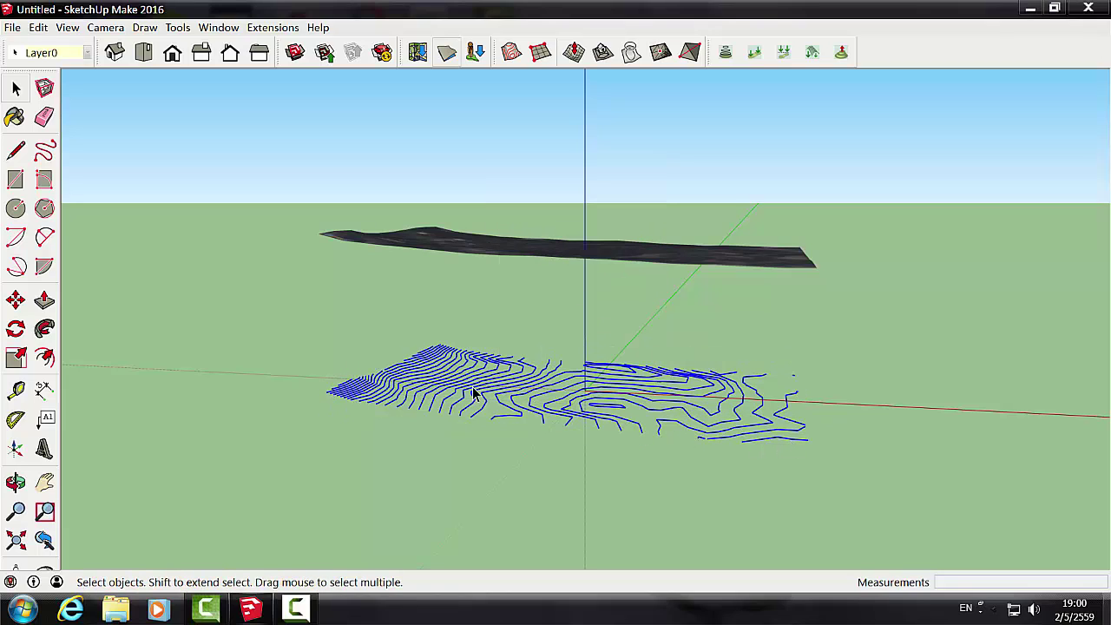
click(511, 54)
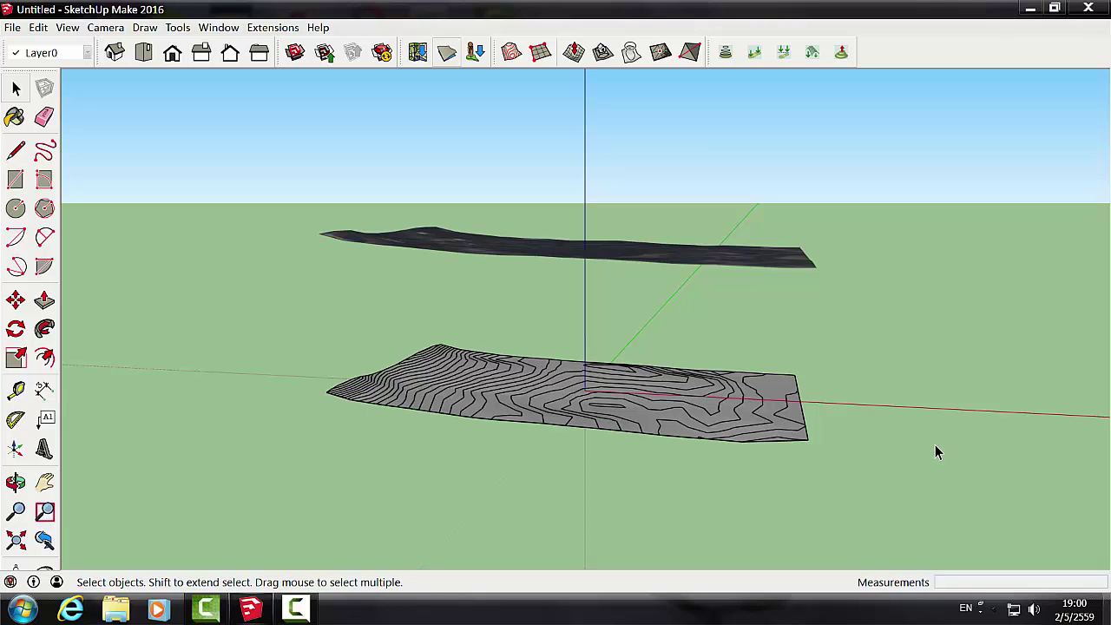
Step: Select the new sandbox terrain group and move it about 312.69m down below the contours
click(15, 482)
mouse_move(565, 478)
mouse_down()
mouse_move(552, 422)
mouse_move(536, 486)
mouse_move(536, 467)
mouse_move(546, 508)
mouse_move(556, 483)
mouse_up()
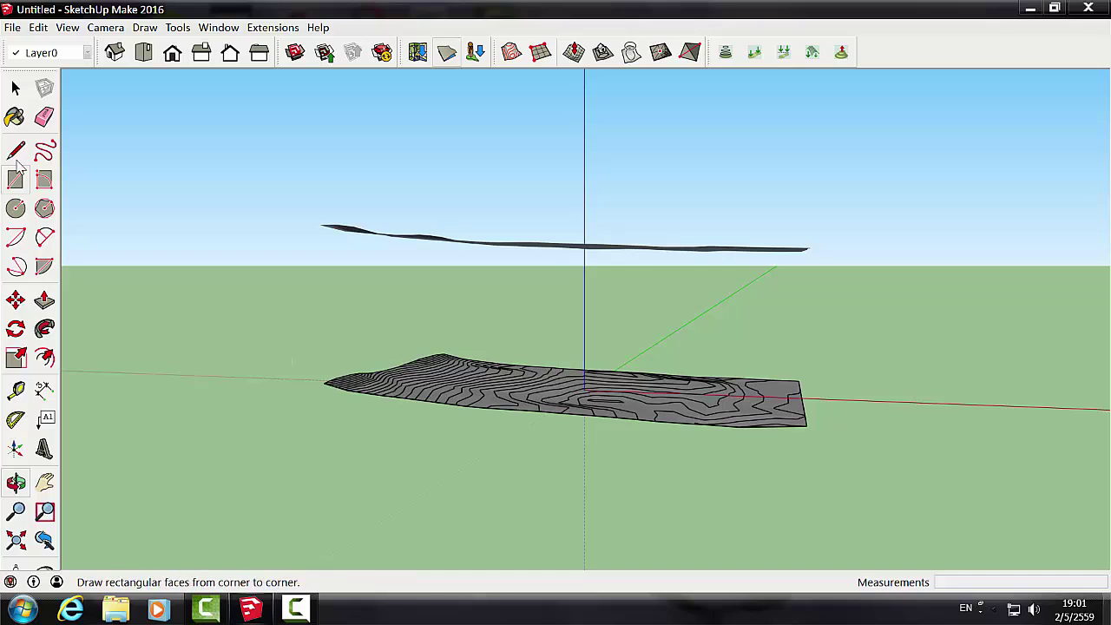
click(14, 87)
click(786, 425)
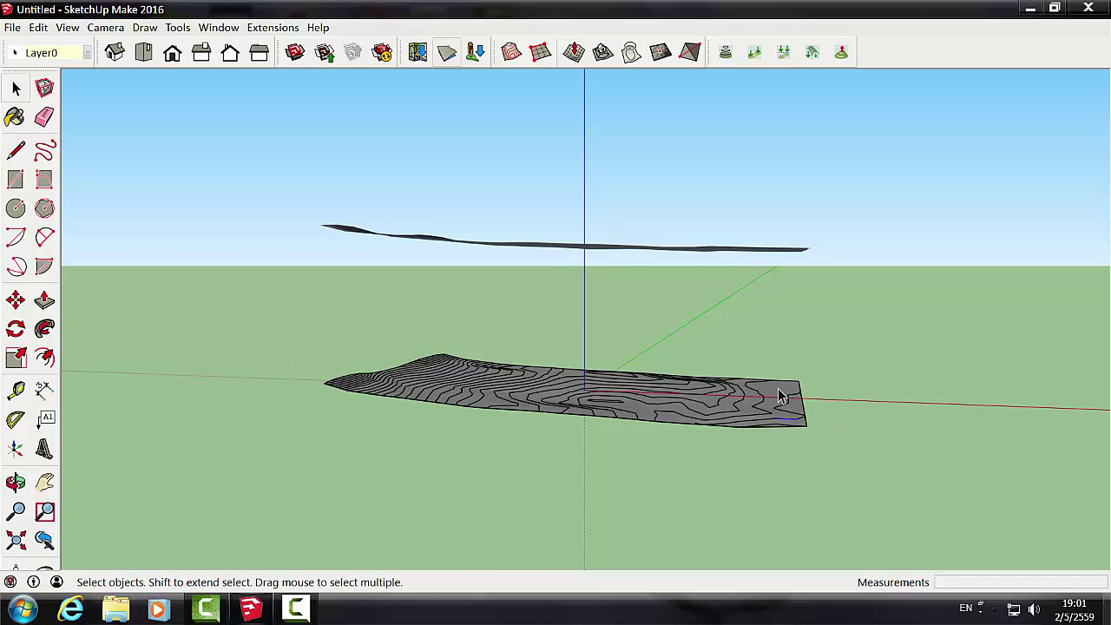
click(779, 395)
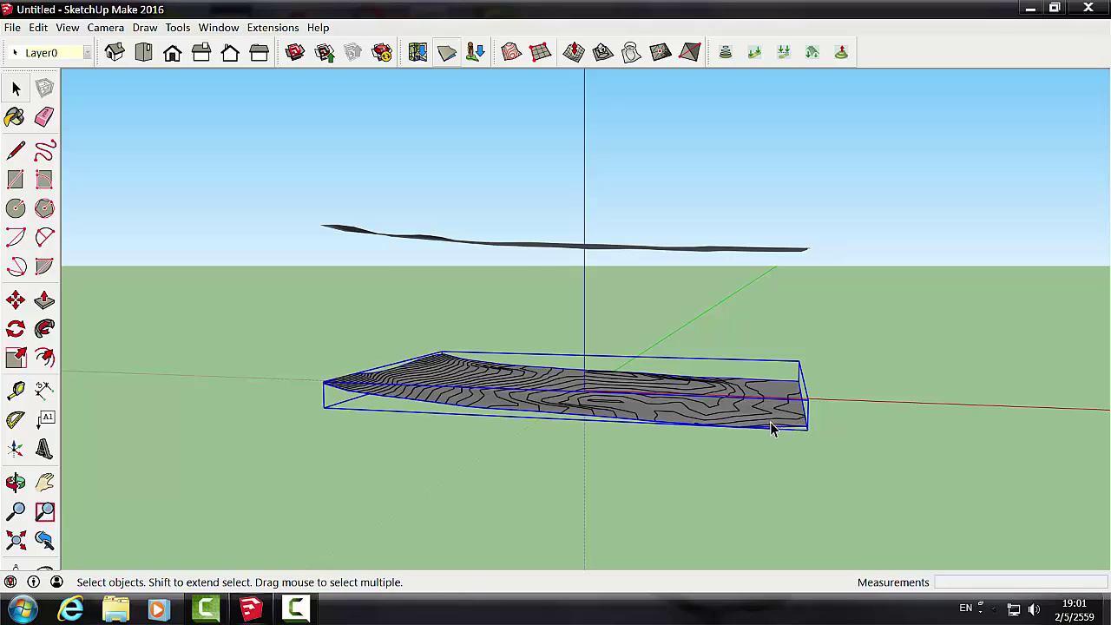
click(24, 308)
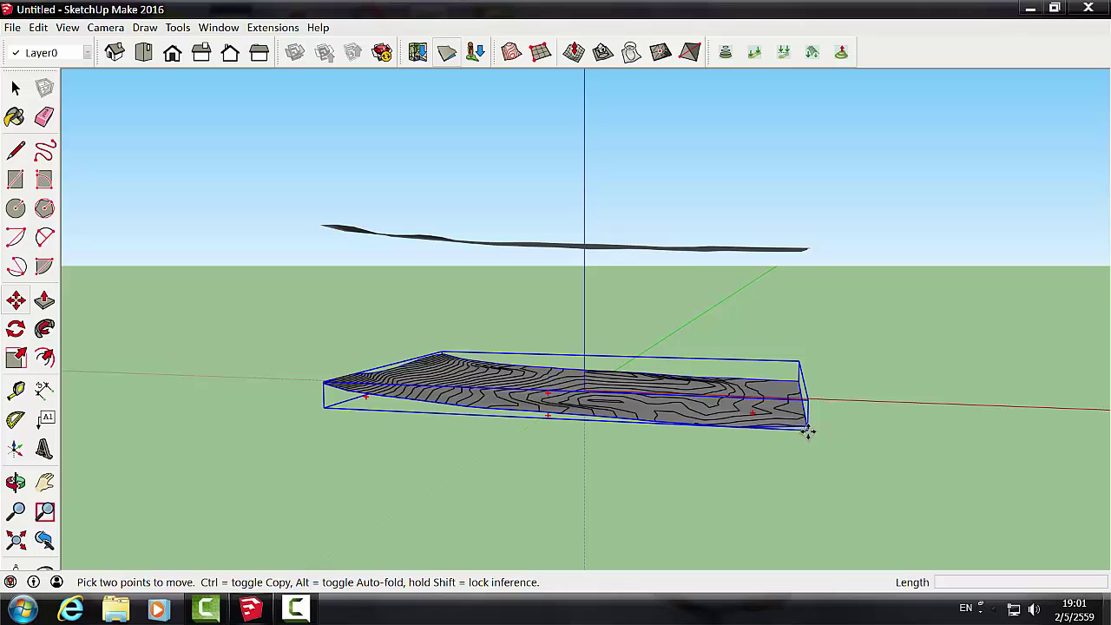
click(807, 432)
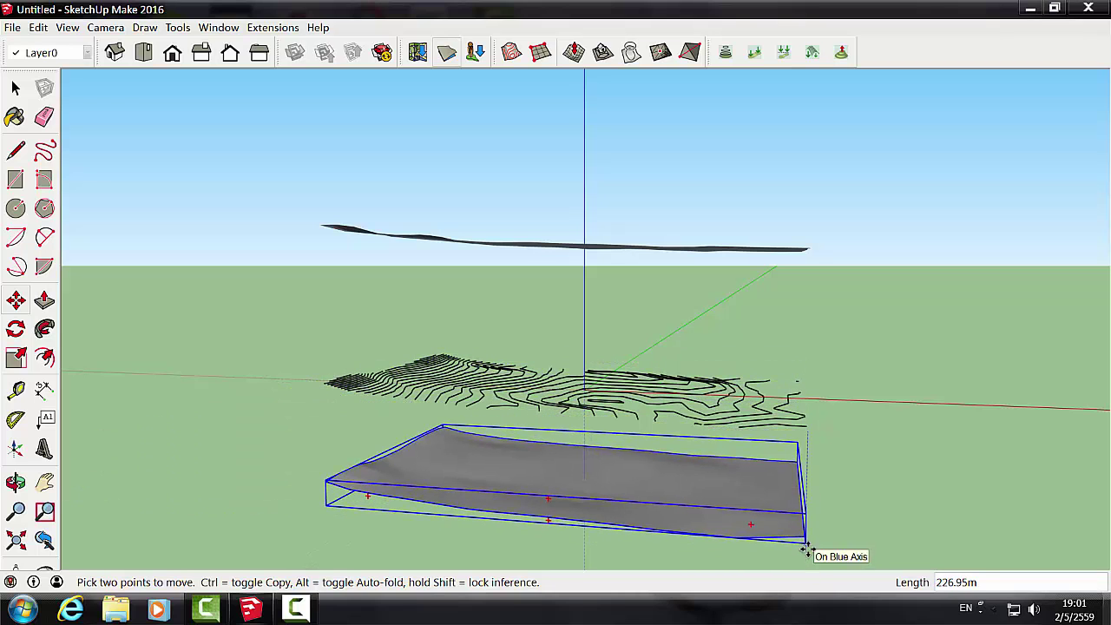
scroll(808, 543, down, 3)
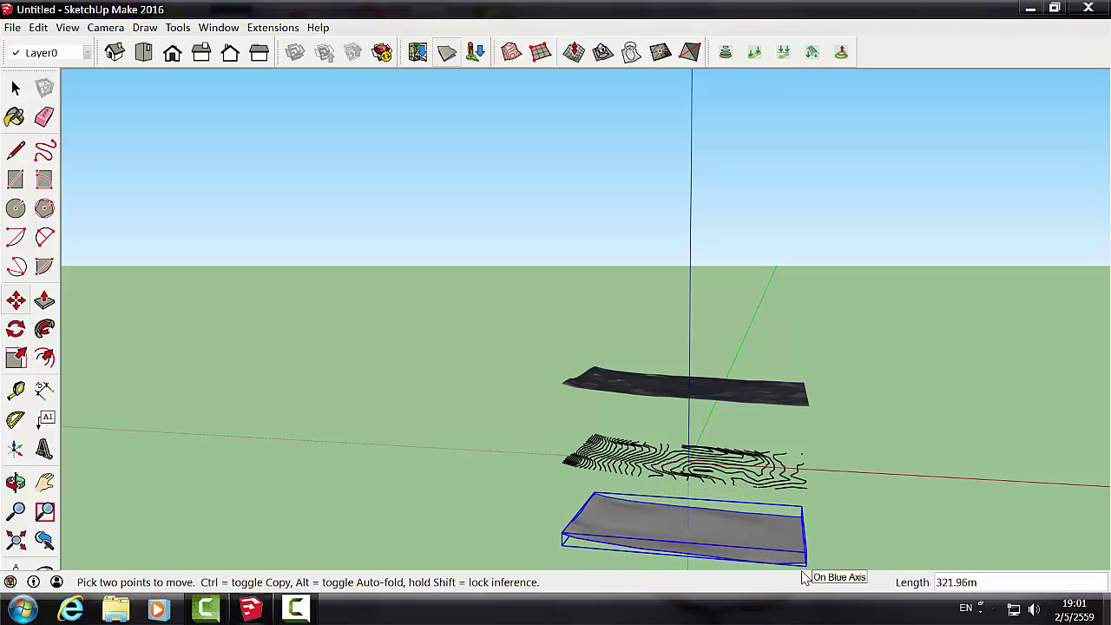
click(805, 568)
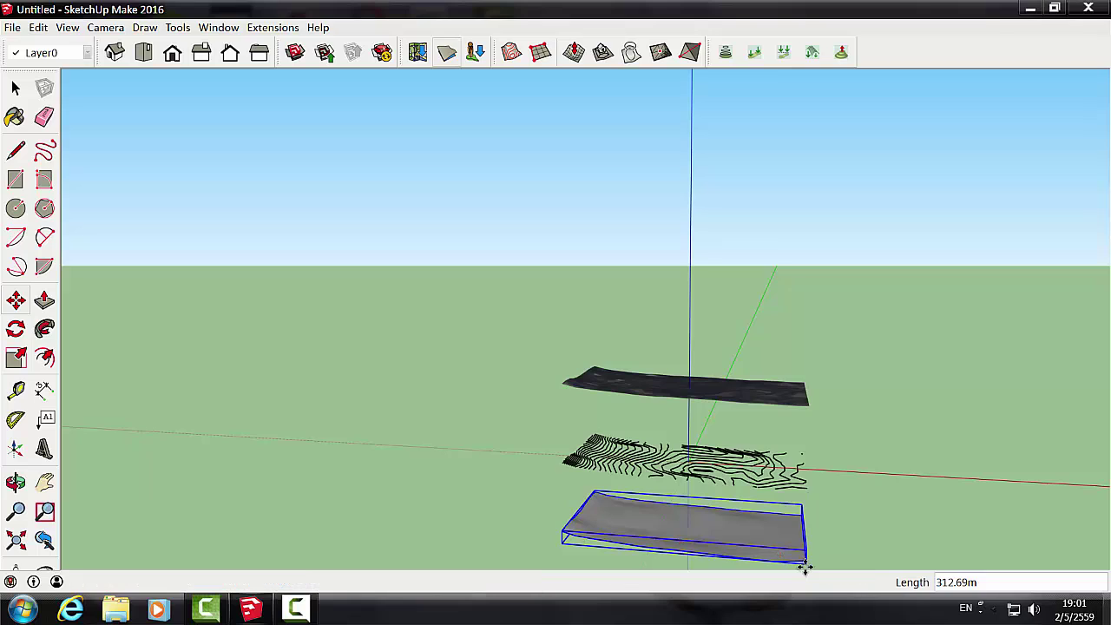
Step: Window-select the original blue contour lines and delete them
click(143, 52)
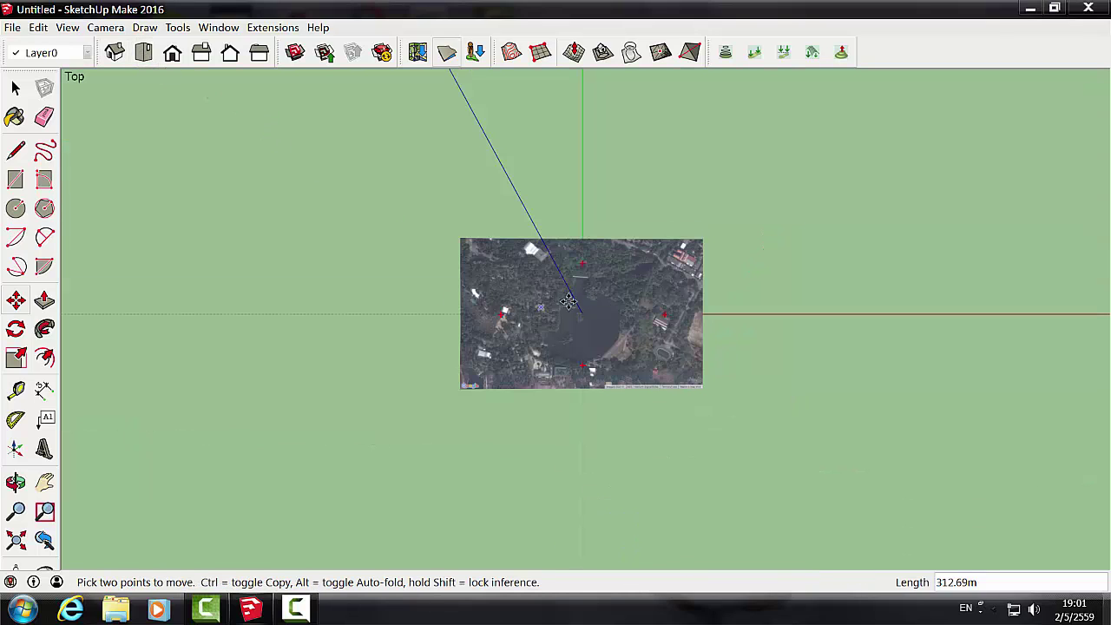
click(115, 52)
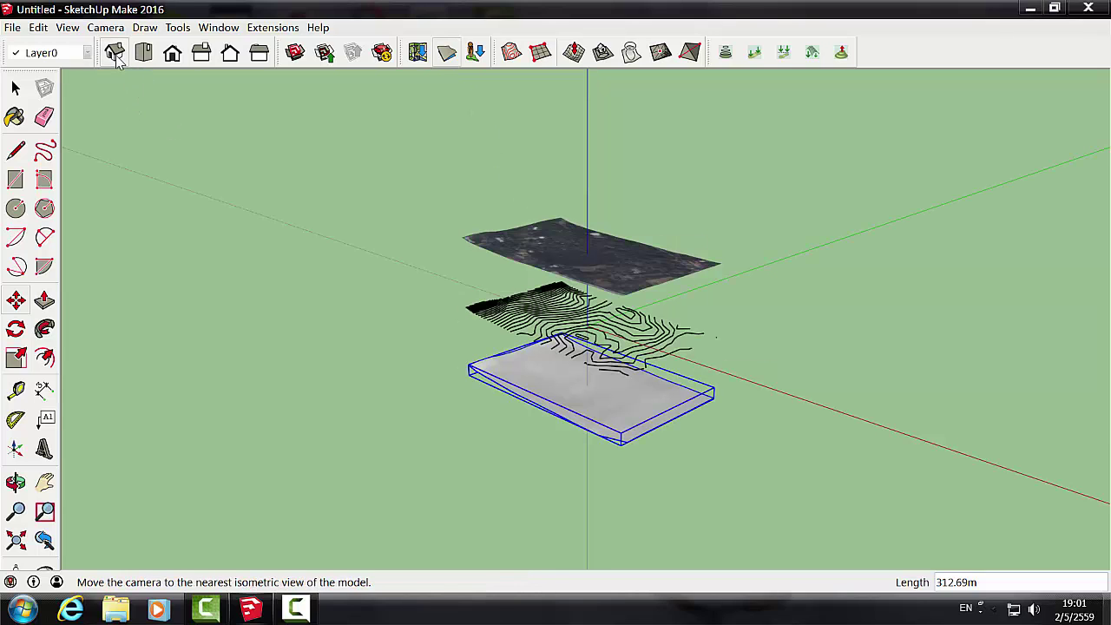
click(16, 483)
drag(373, 425, 486, 434)
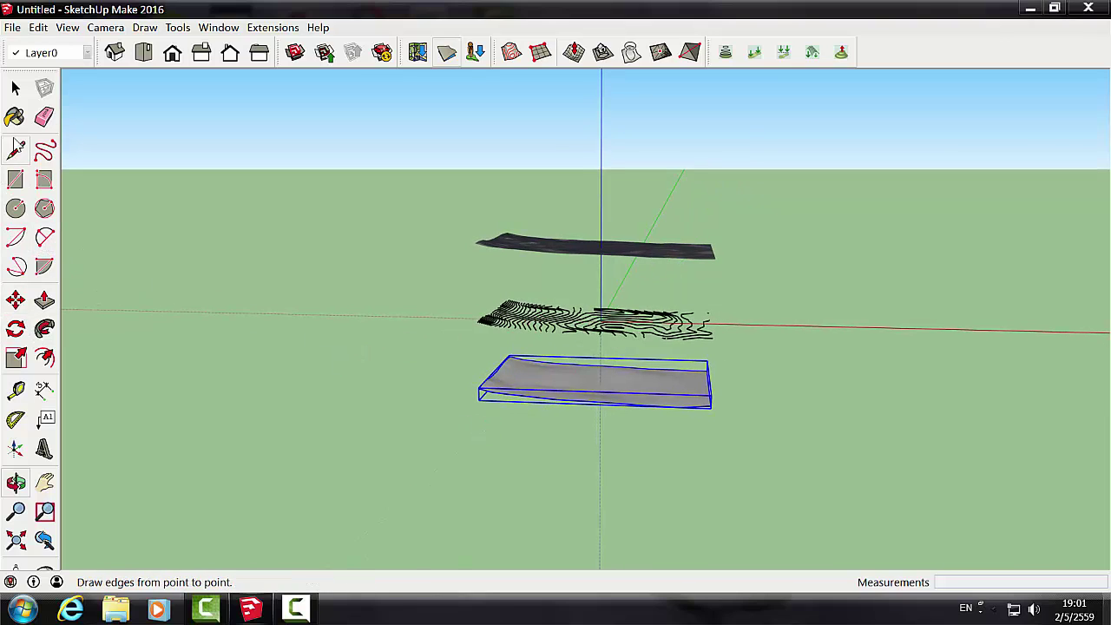
click(15, 89)
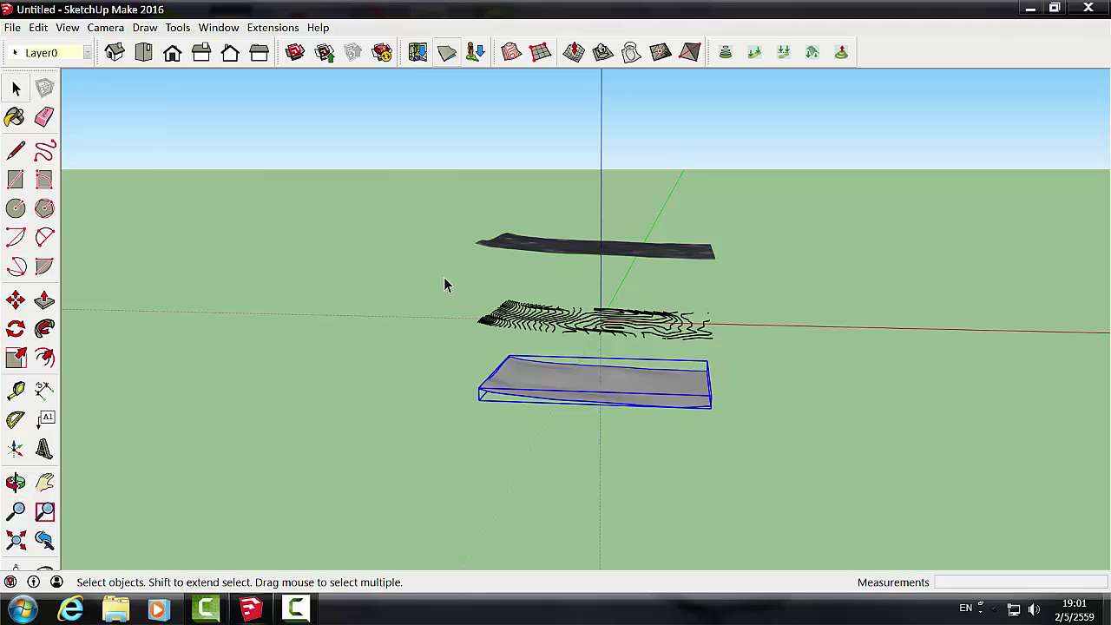
drag(444, 276, 779, 354)
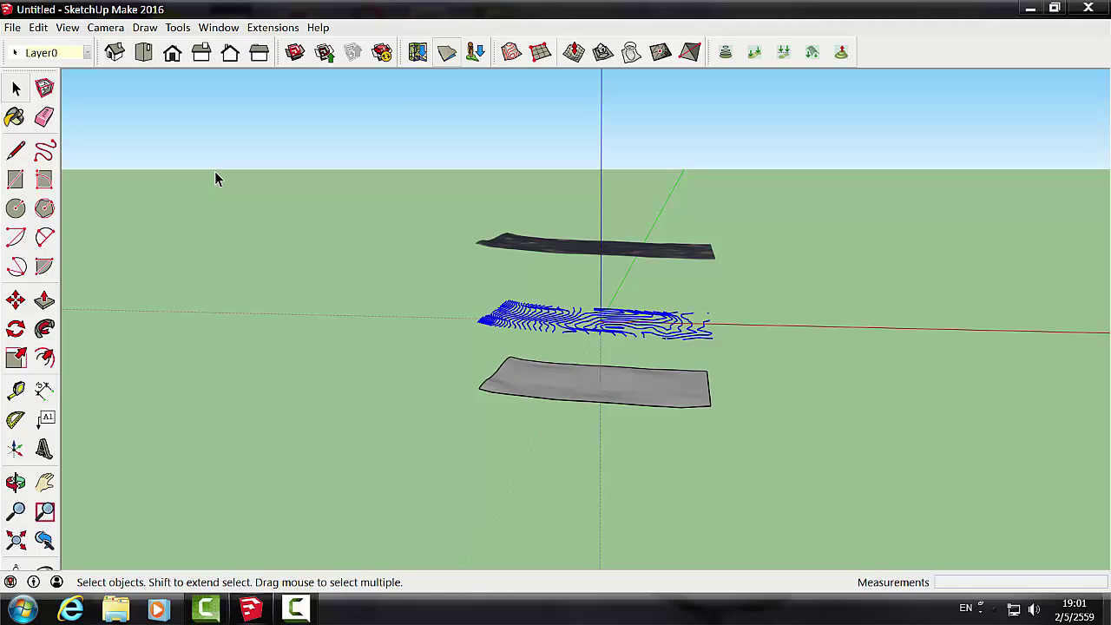
key(Delete)
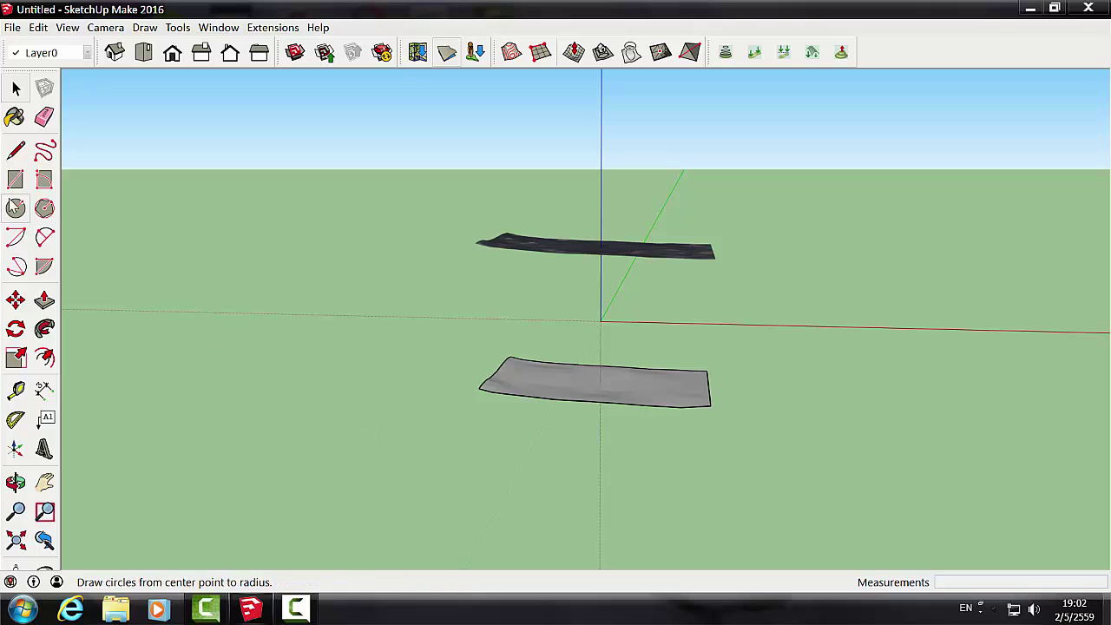
Step: Select the grey terrain and lift it along the blue axis to just beneath the aerial image
click(15, 300)
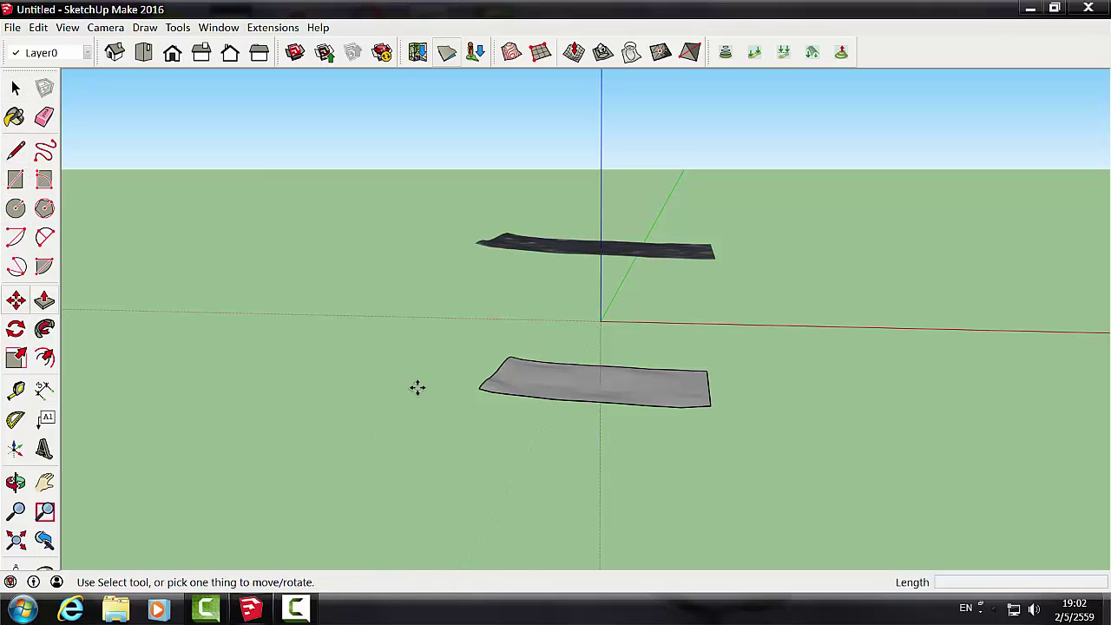
click(658, 401)
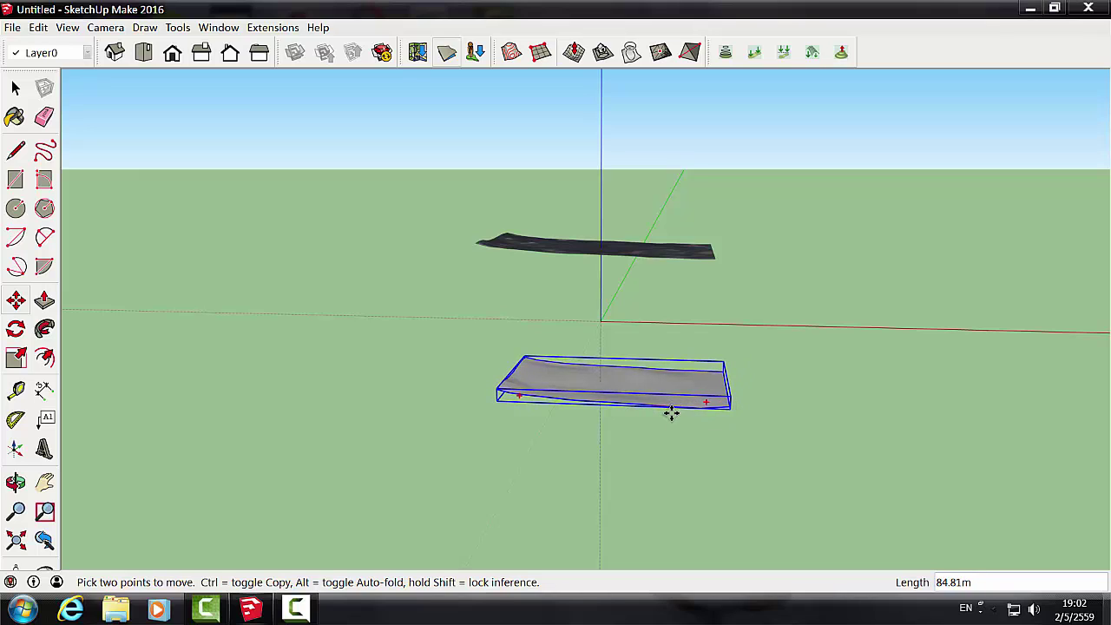
key(Escape)
click(16, 88)
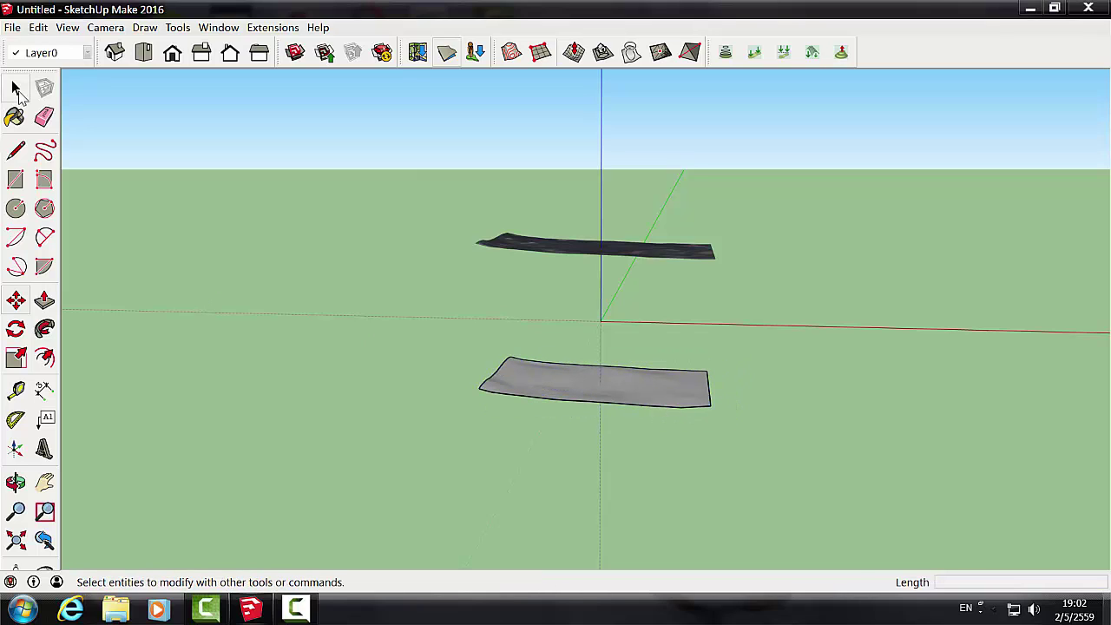
click(598, 390)
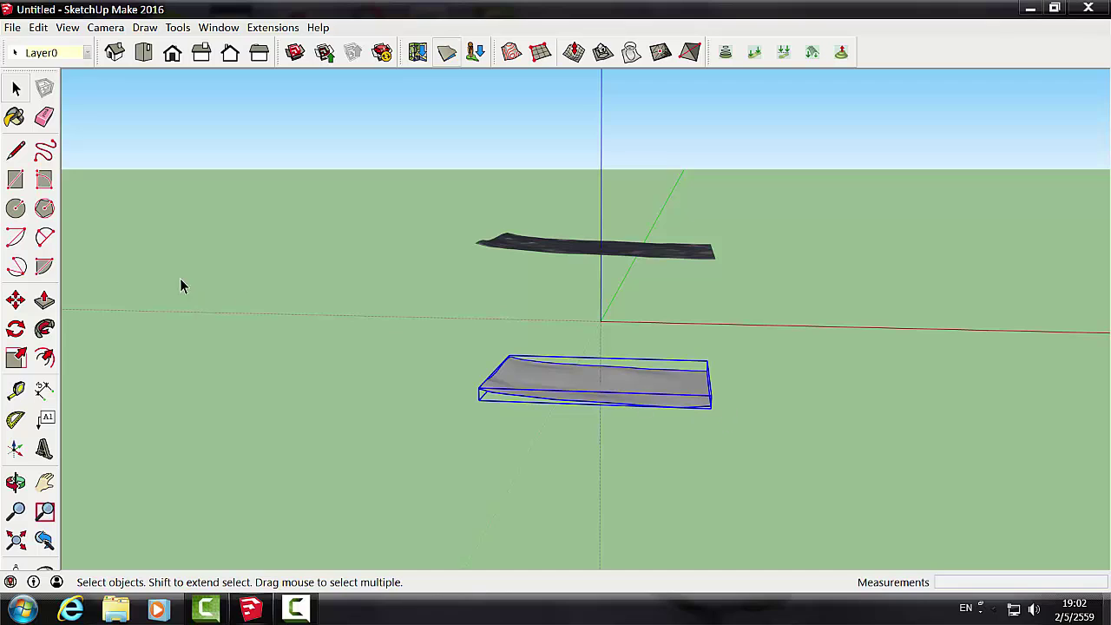
scroll(428, 400, up, 1)
scroll(432, 401, up, 1)
scroll(429, 399, up, 1)
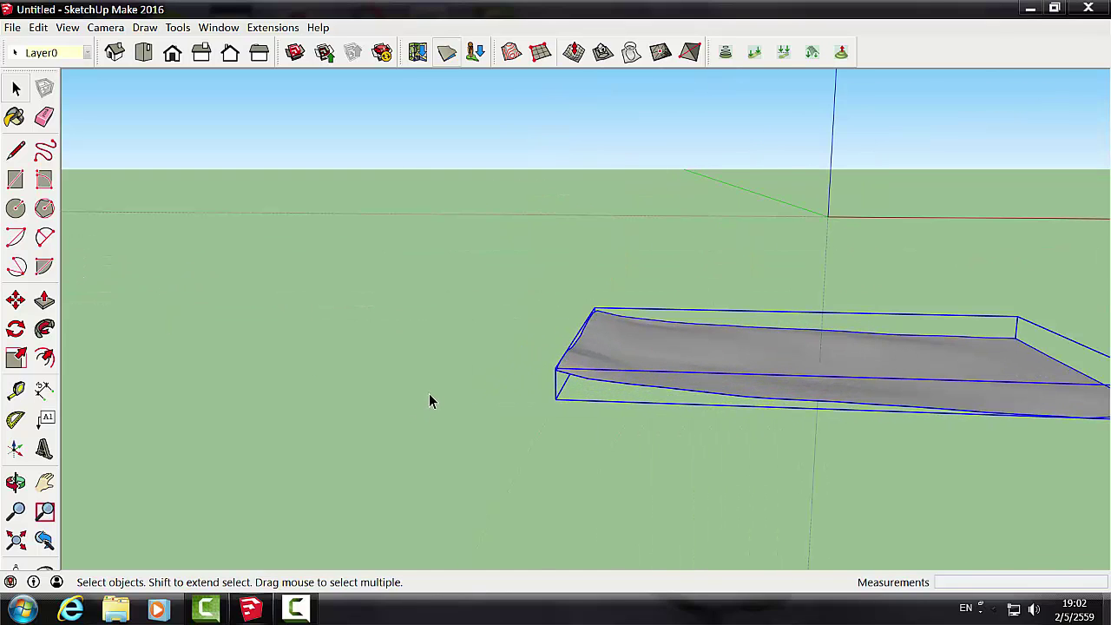
click(16, 299)
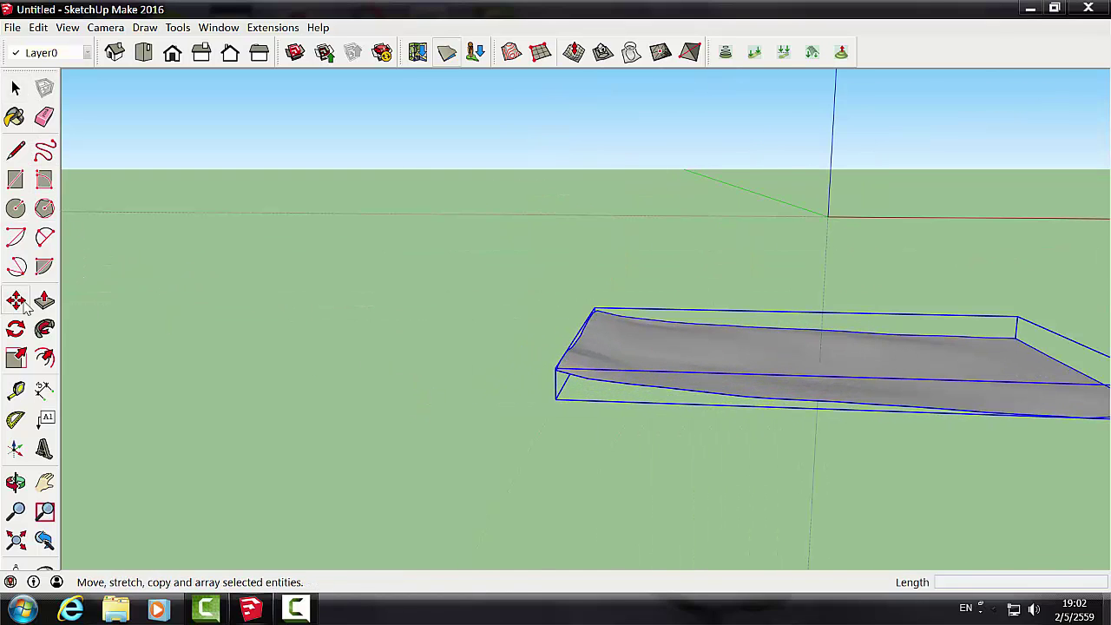
click(555, 371)
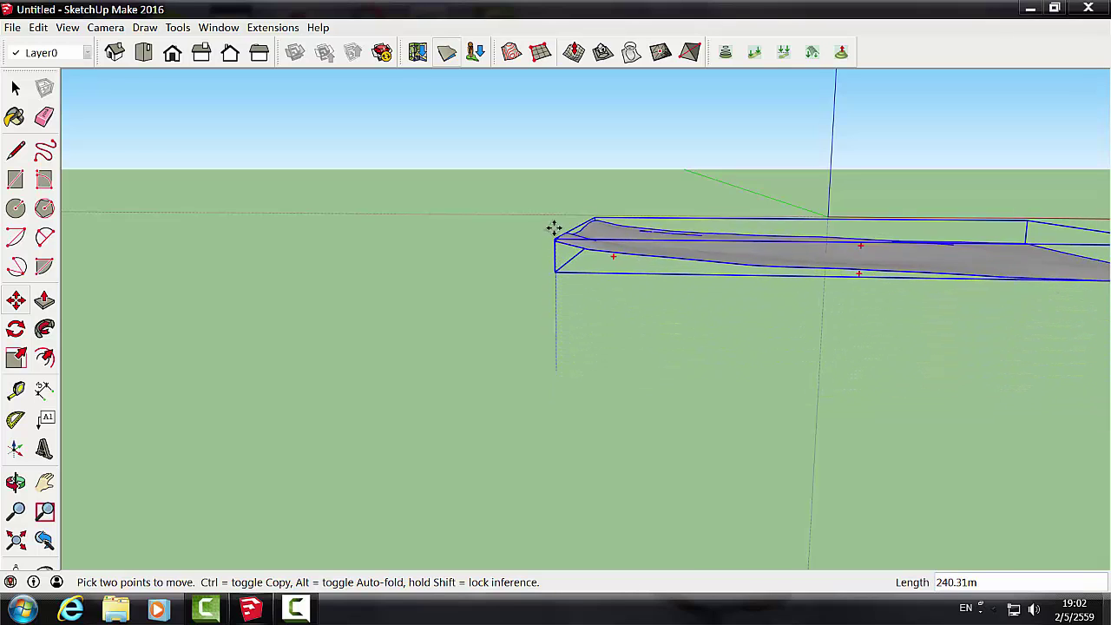
click(554, 165)
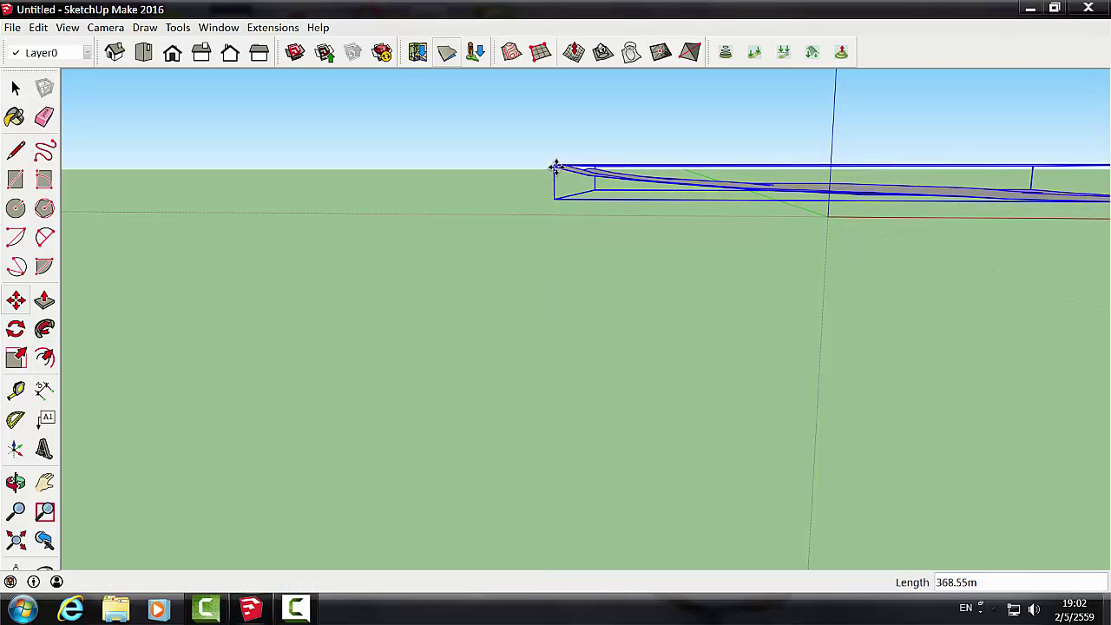
Step: Orbit and pan to view the map and grey terrain from above
scroll(590, 324, down, 3)
scroll(604, 350, down, 3)
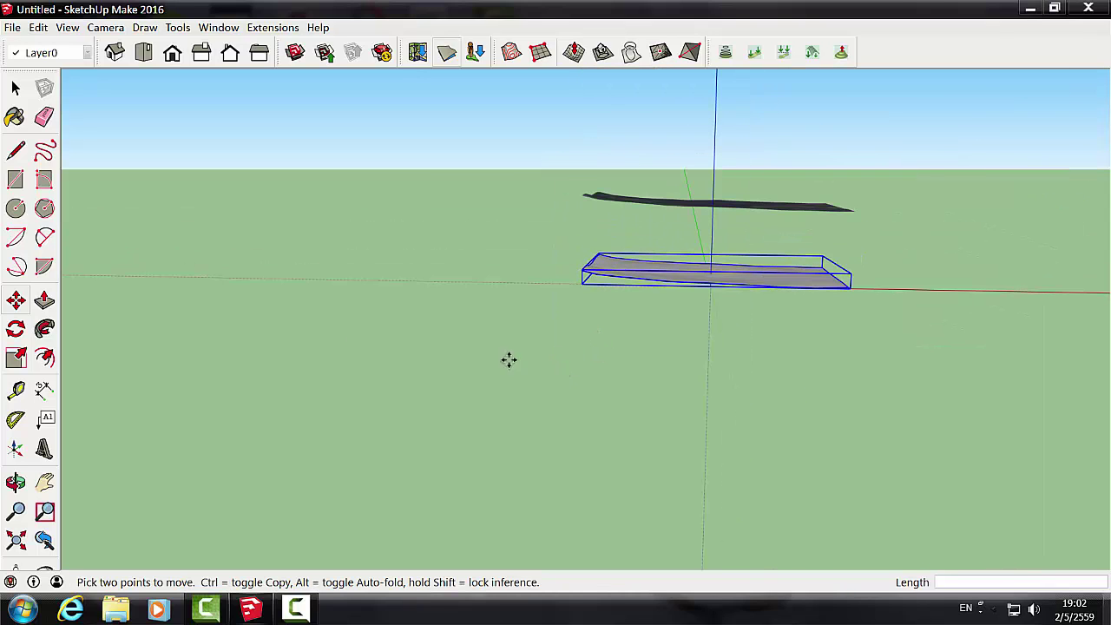
click(15, 483)
drag(441, 379, 513, 439)
mouse_move(524, 355)
mouse_down()
mouse_move(568, 303)
mouse_move(641, 504)
mouse_up()
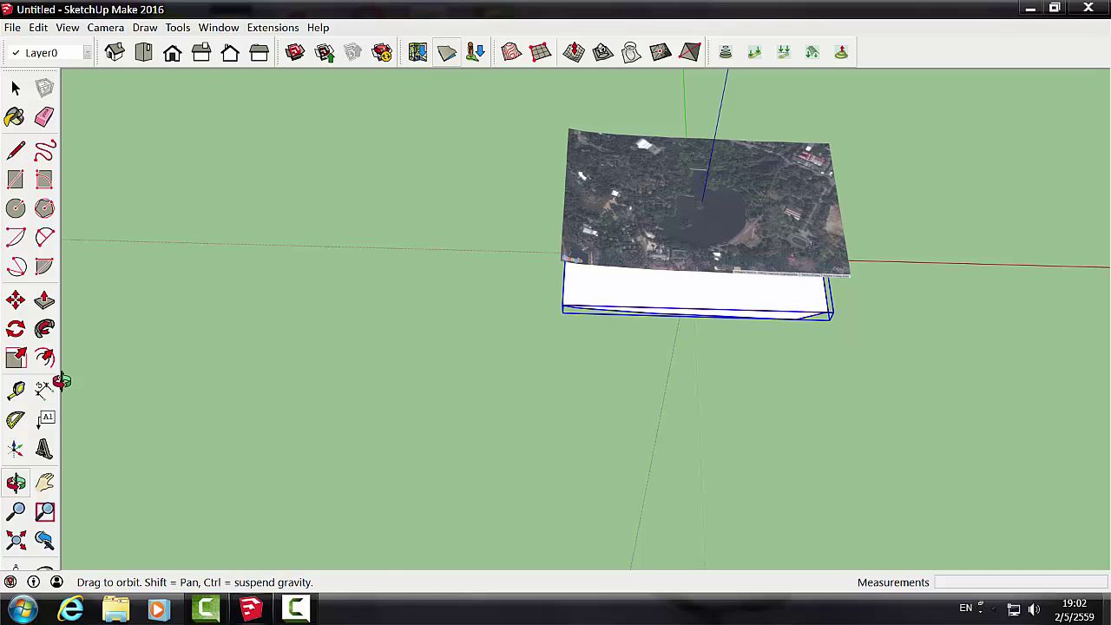
click(44, 482)
drag(437, 373, 322, 496)
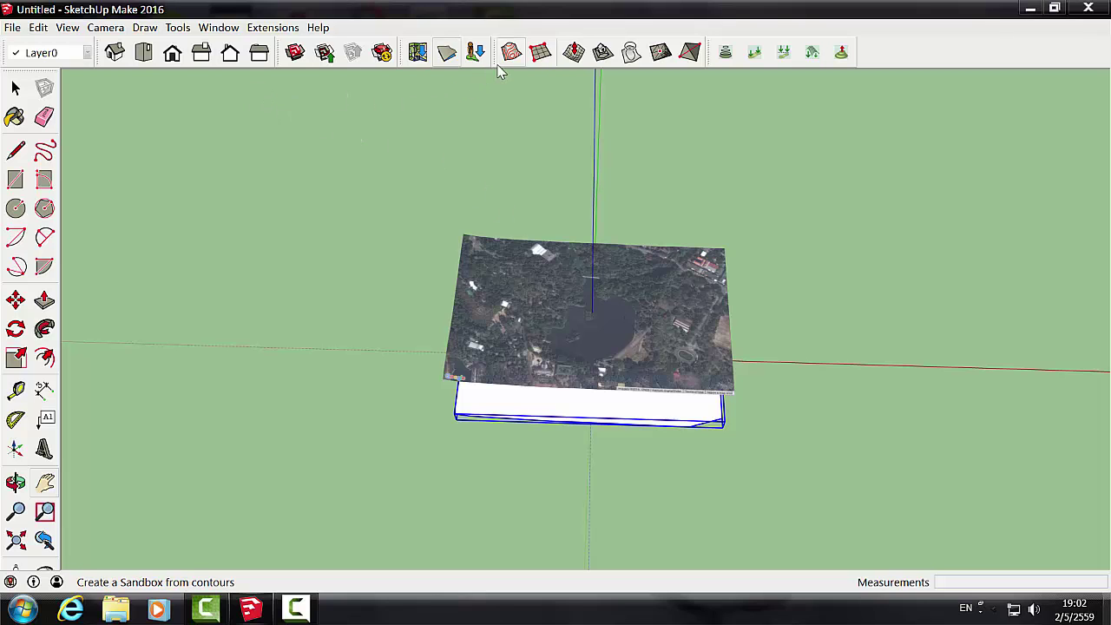
click(136, 60)
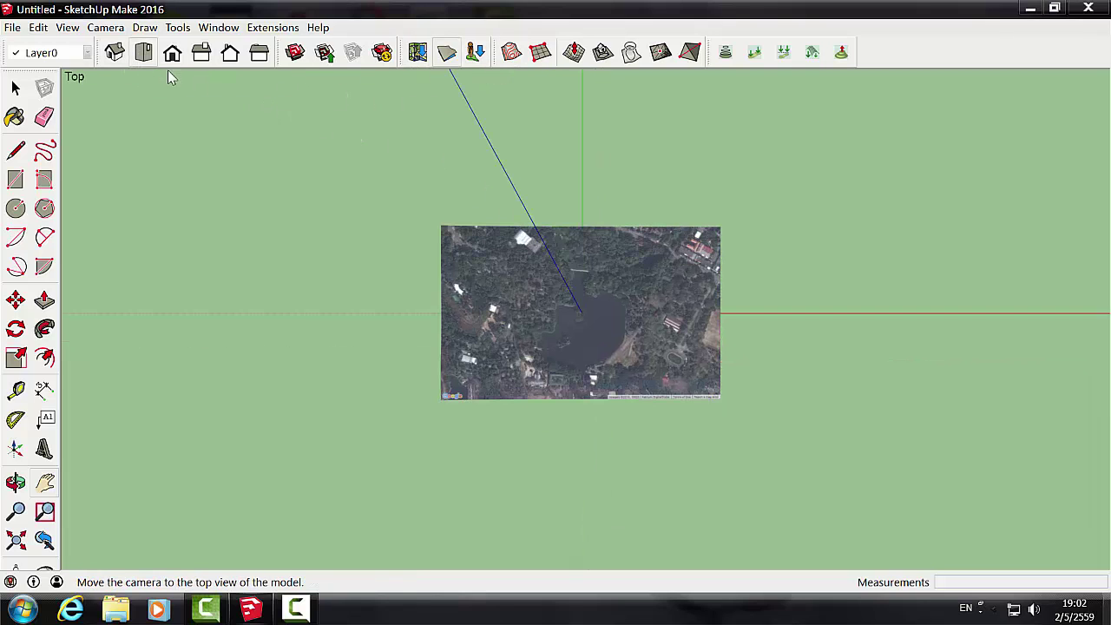
scroll(646, 382, up, 3)
scroll(634, 348, up, 1)
mouse_move(630, 328)
mouse_down()
mouse_move(692, 450)
mouse_move(756, 423)
mouse_up()
scroll(692, 449, up, 2)
scroll(688, 447, up, 1)
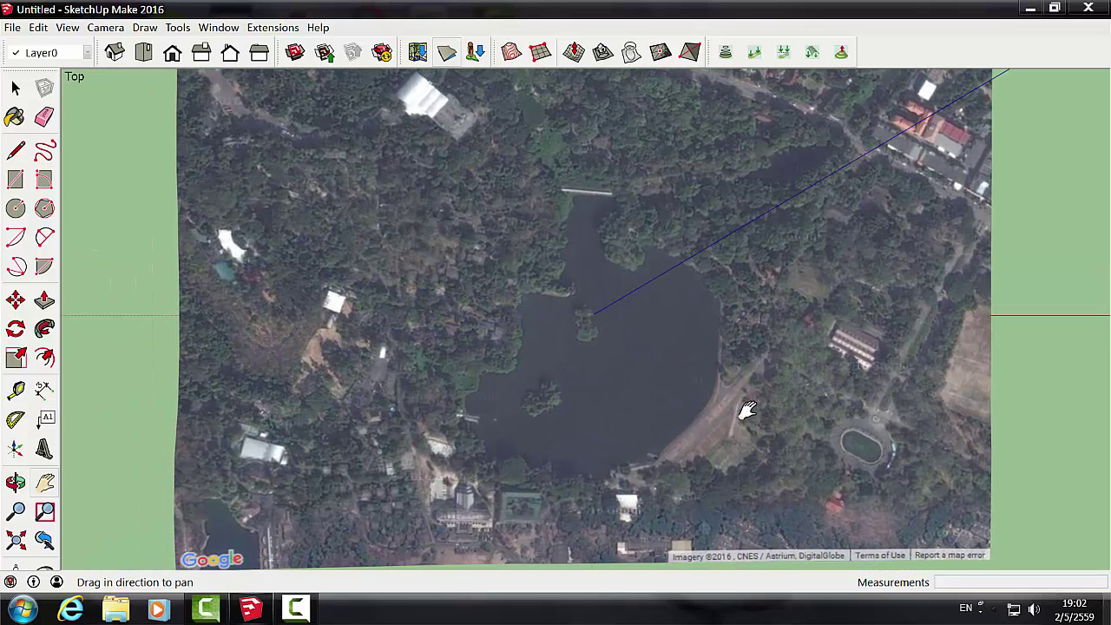
click(45, 152)
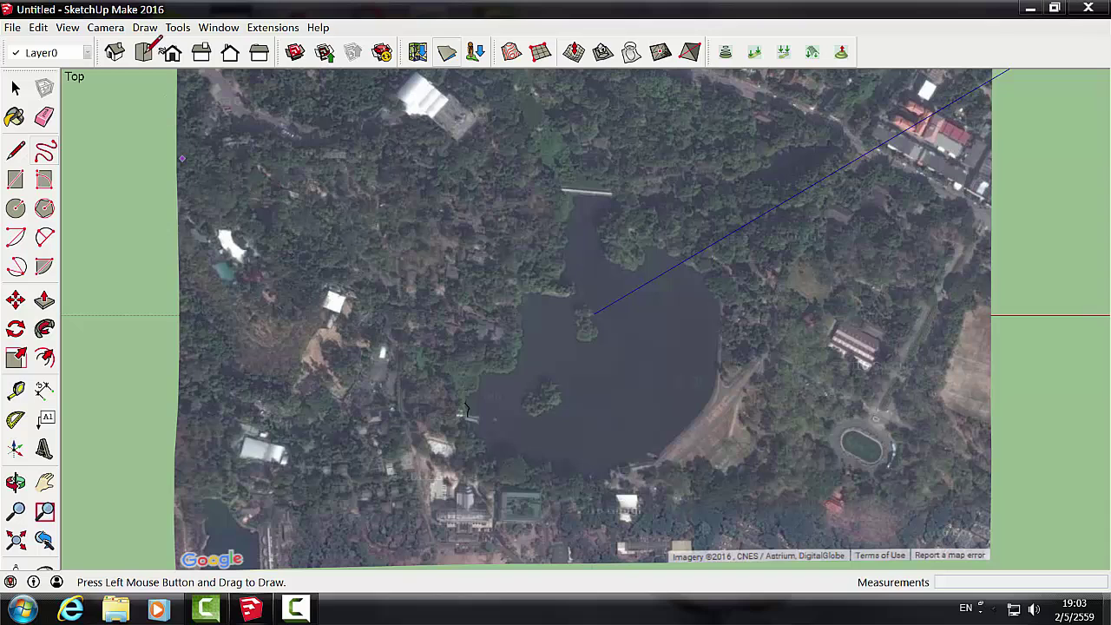
click(39, 27)
click(54, 45)
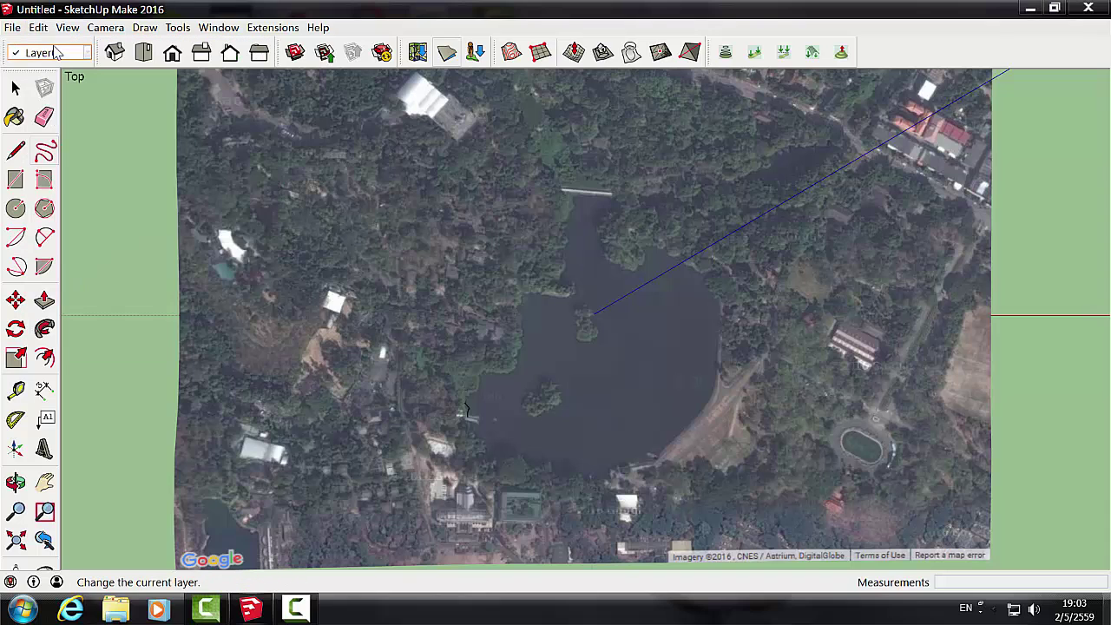
click(38, 26)
click(51, 45)
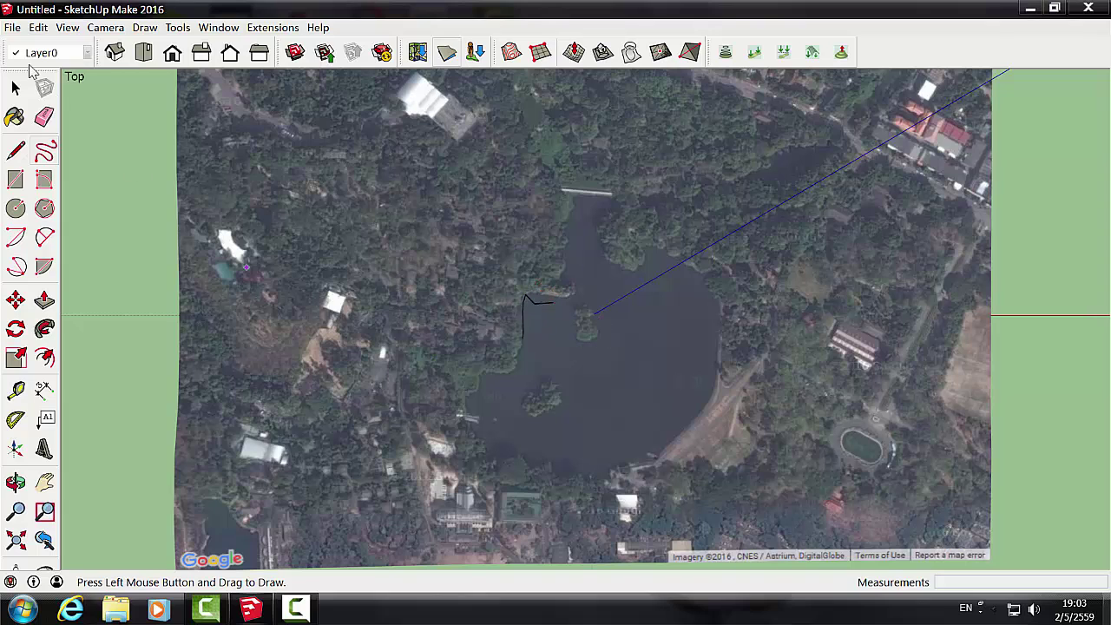
click(38, 27)
click(58, 52)
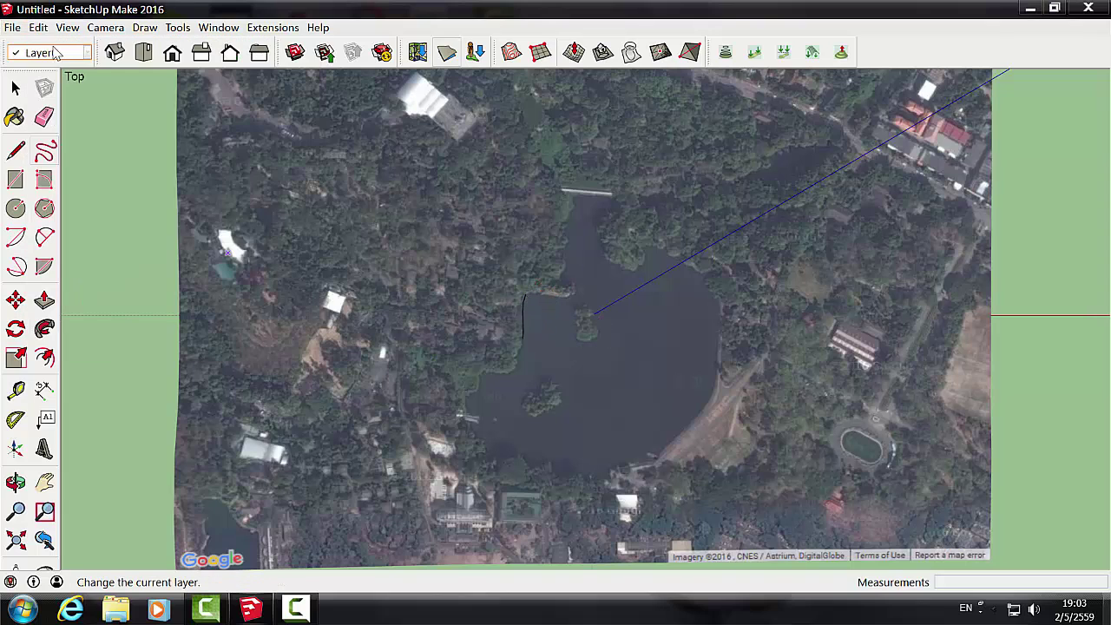
click(39, 27)
click(54, 45)
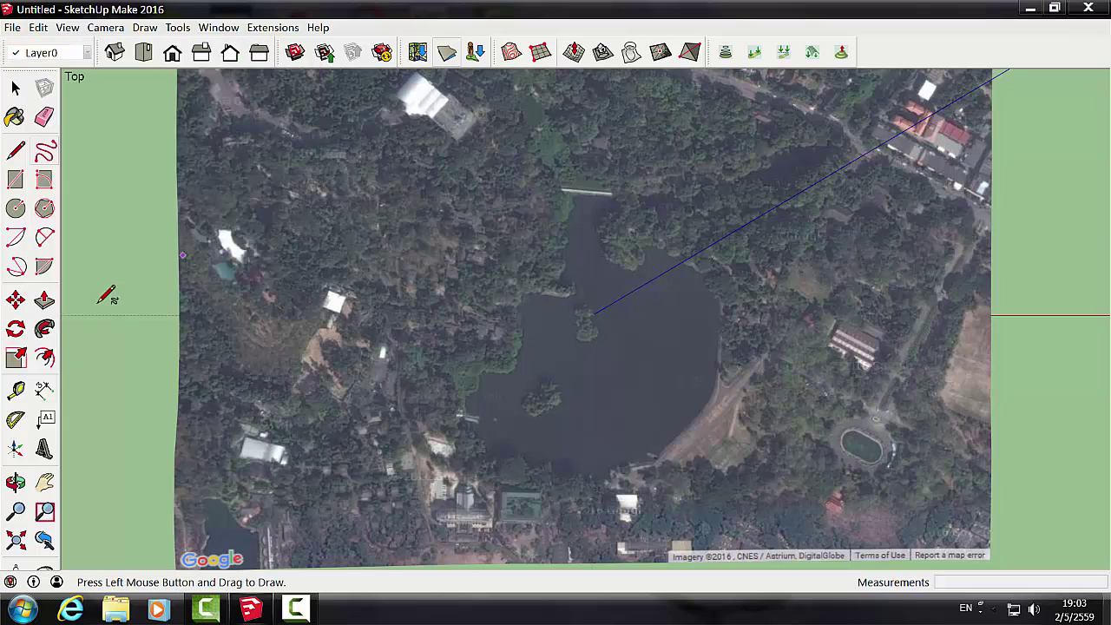
click(16, 483)
mouse_move(295, 504)
mouse_down()
mouse_move(322, 285)
mouse_move(332, 322)
mouse_move(380, 211)
mouse_move(362, 156)
mouse_move(292, 154)
mouse_move(318, 417)
mouse_move(333, 312)
mouse_move(330, 506)
mouse_move(320, 344)
mouse_move(340, 165)
mouse_move(355, 129)
mouse_move(330, 417)
mouse_up()
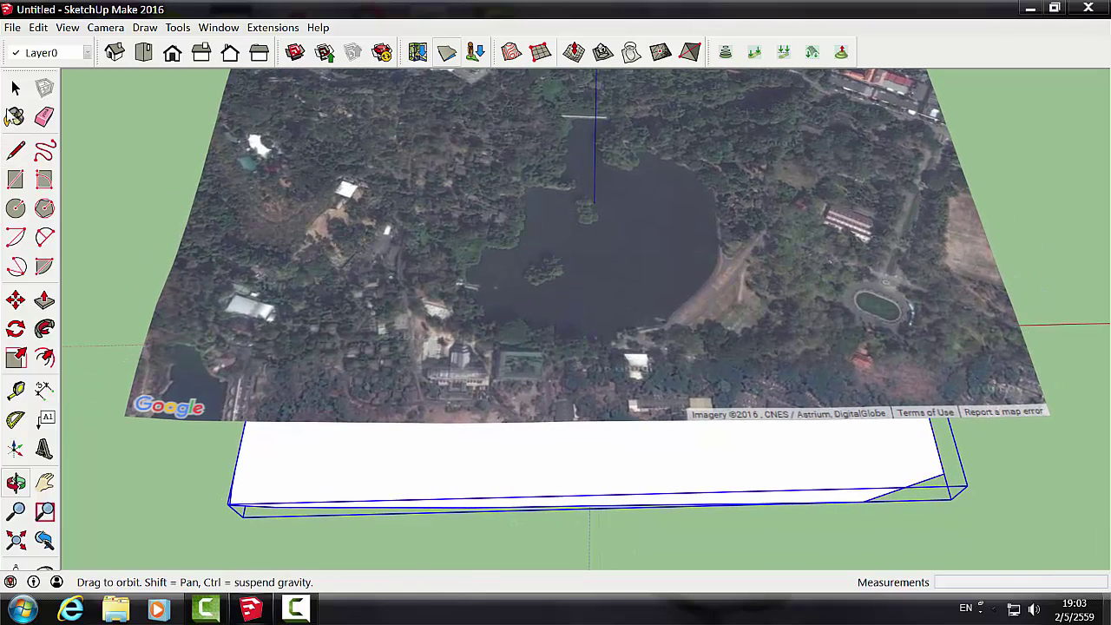
Step: Select the aerial map and toggle Terrain off to show the flat location snapshot
click(16, 88)
click(164, 395)
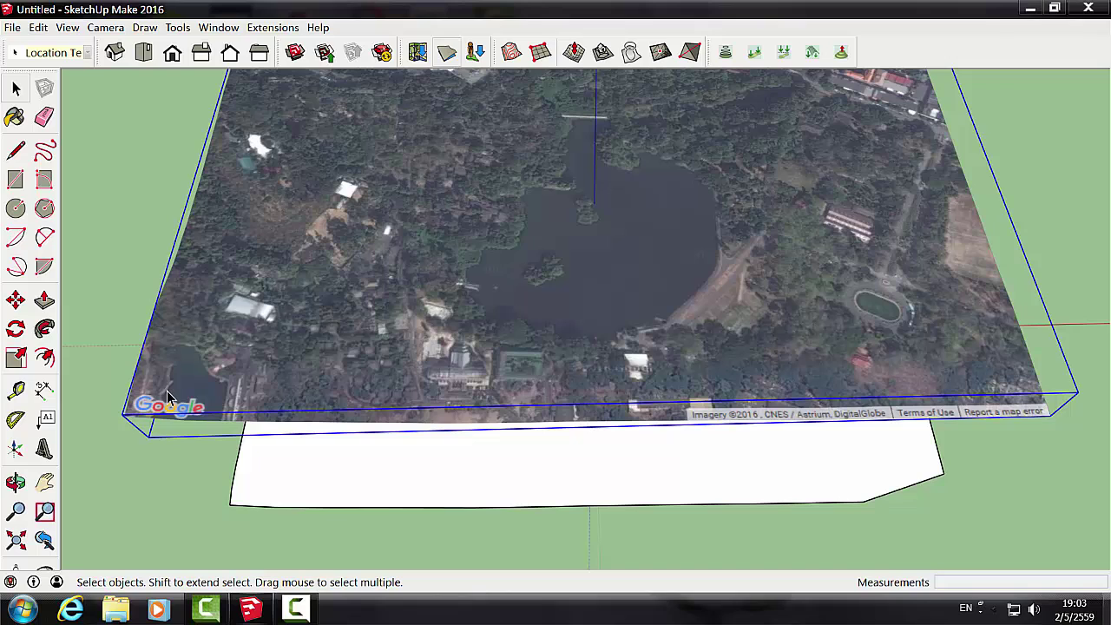
click(450, 55)
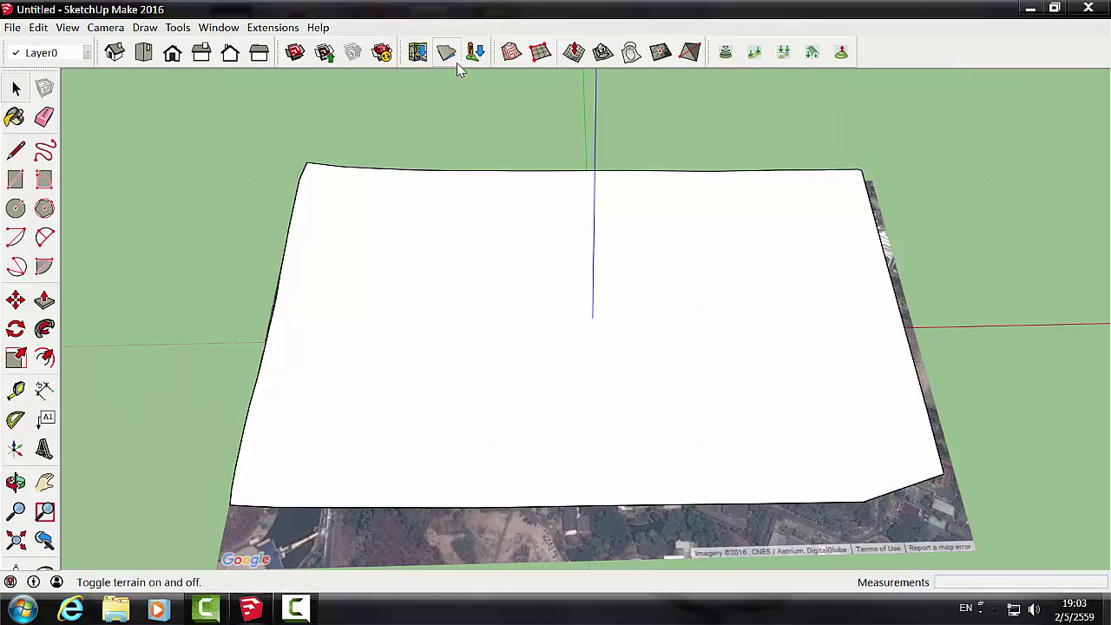
click(16, 483)
mouse_move(124, 454)
mouse_down()
mouse_move(142, 221)
mouse_move(77, 298)
mouse_up()
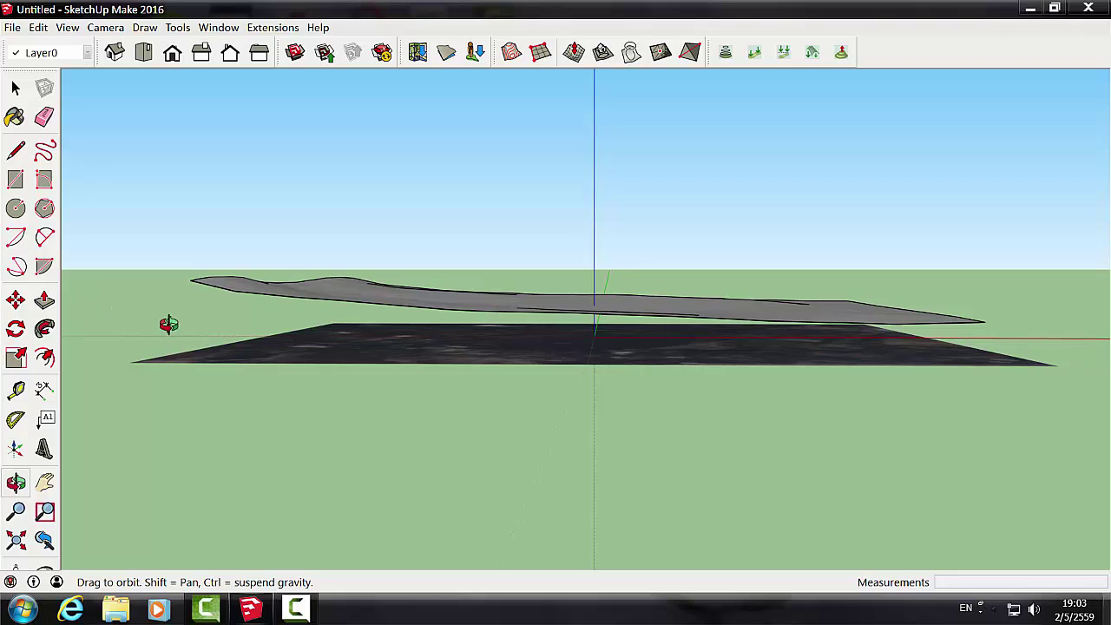
Step: Select the flat snapshot plane, unlock it and activate Move to reposition it
click(15, 300)
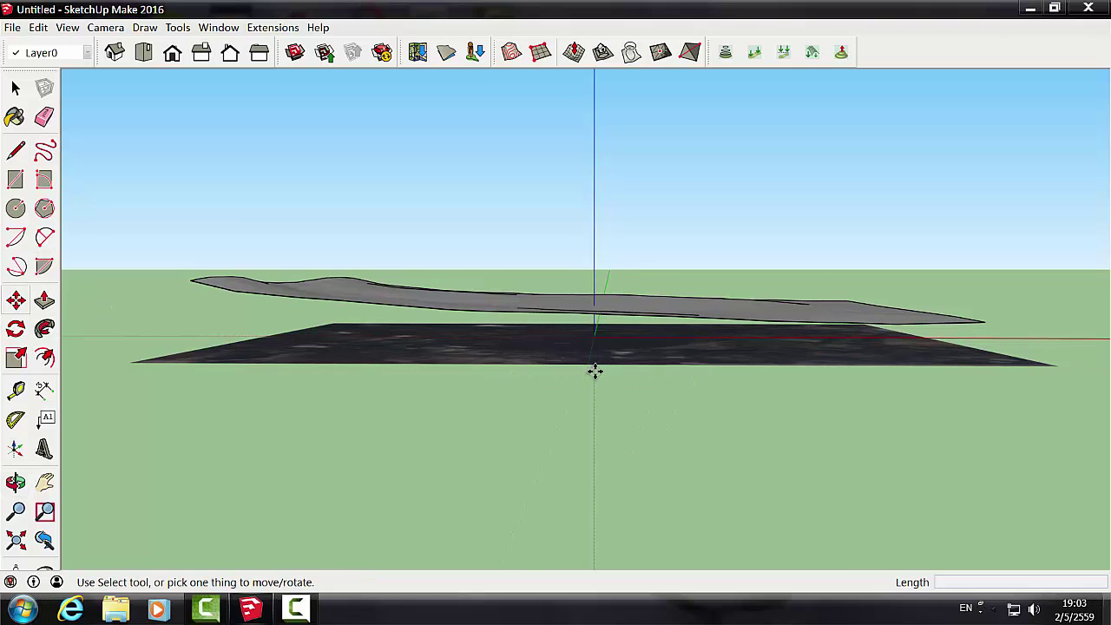
click(16, 87)
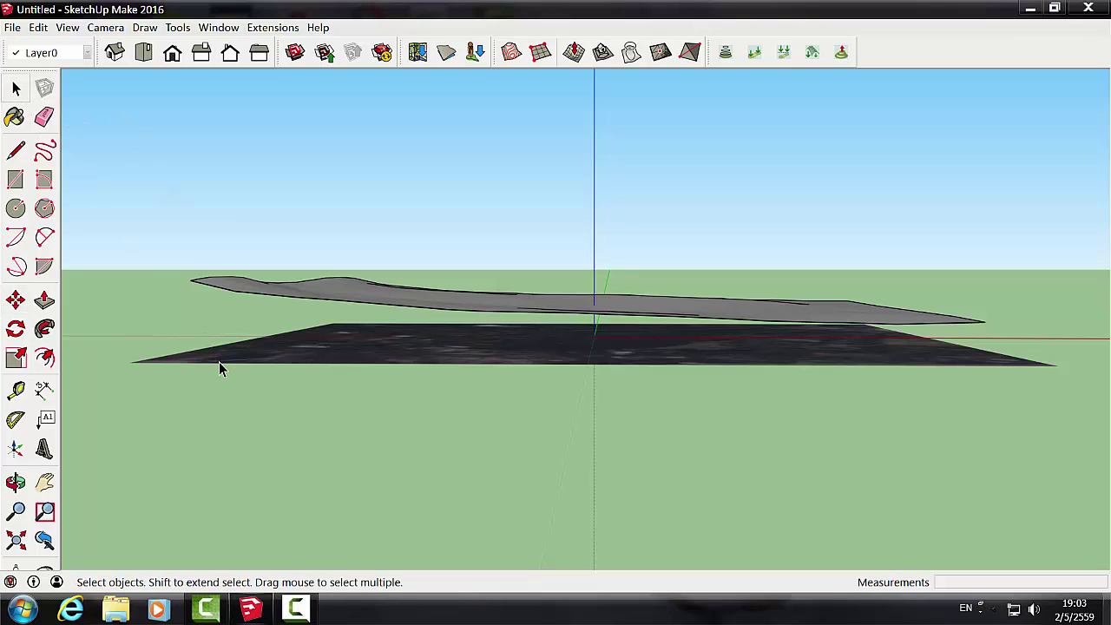
click(220, 362)
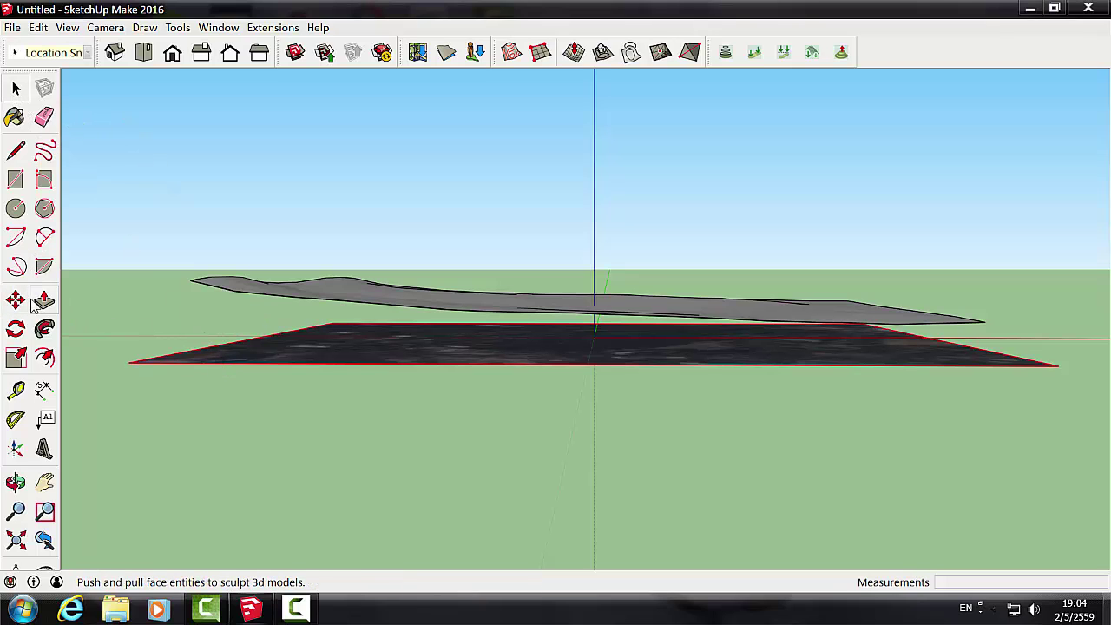
right_click(375, 363)
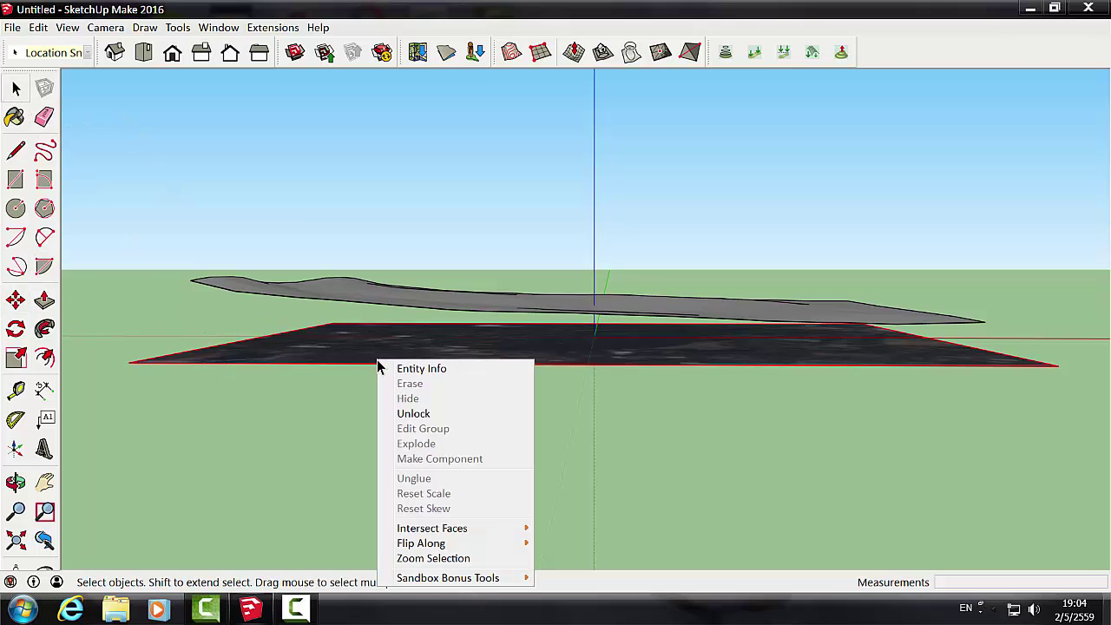
click(408, 412)
click(15, 301)
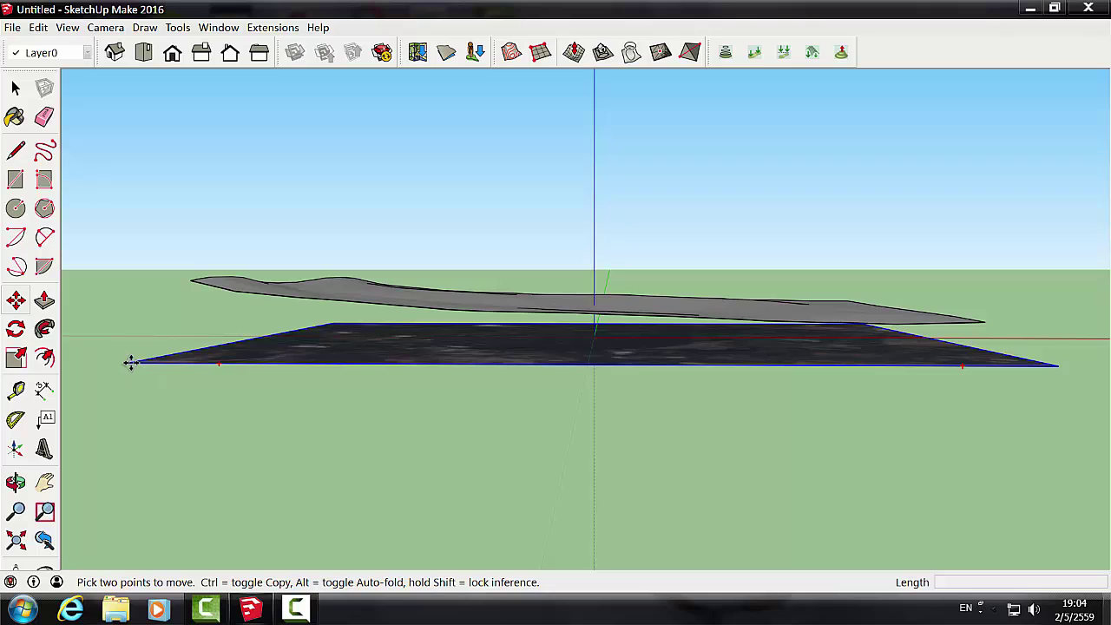
Step: Move the aerial snapshot plane by its corner straight up about 217.51 m above the terrain
click(132, 363)
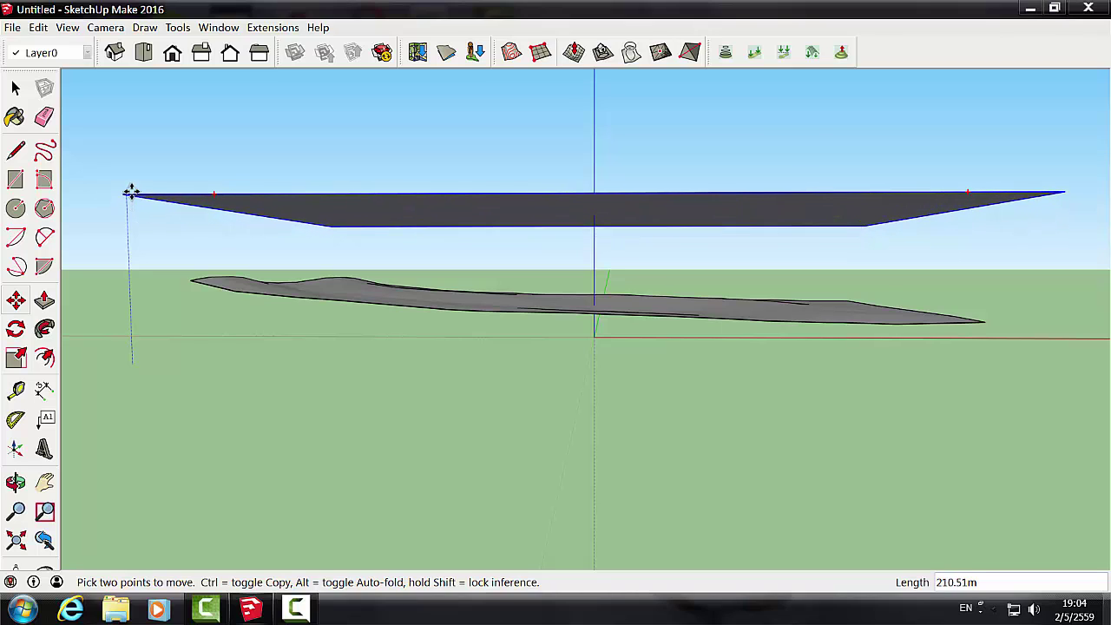
click(129, 188)
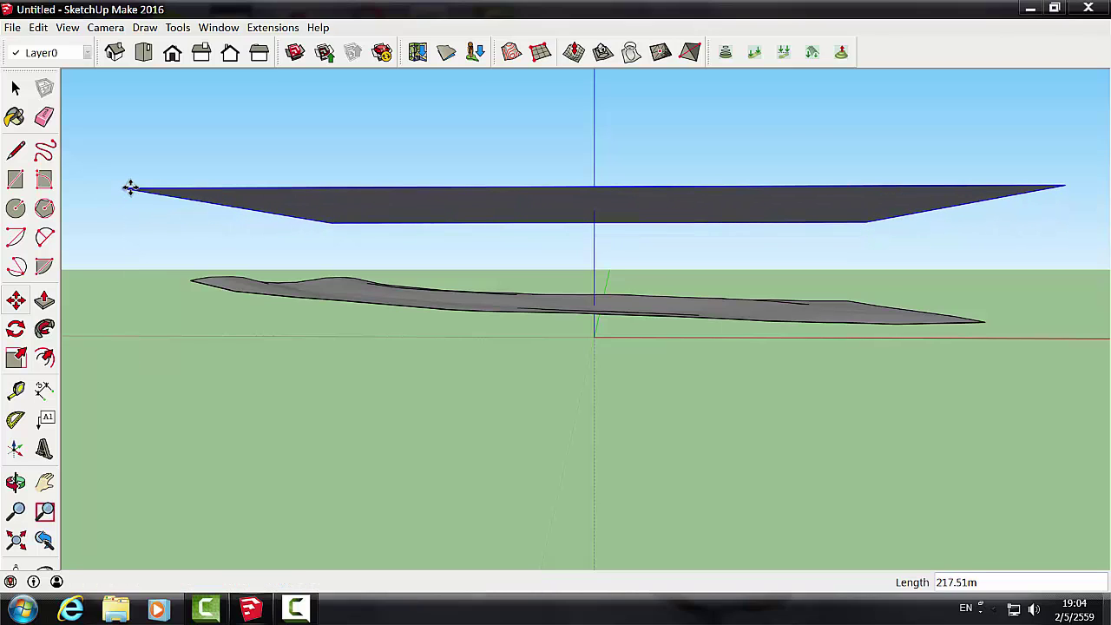
Step: Cycle through Top, Iso and orbit views, ending on a zoomed top-down view of the lake
click(143, 52)
scroll(304, 337, down, 1)
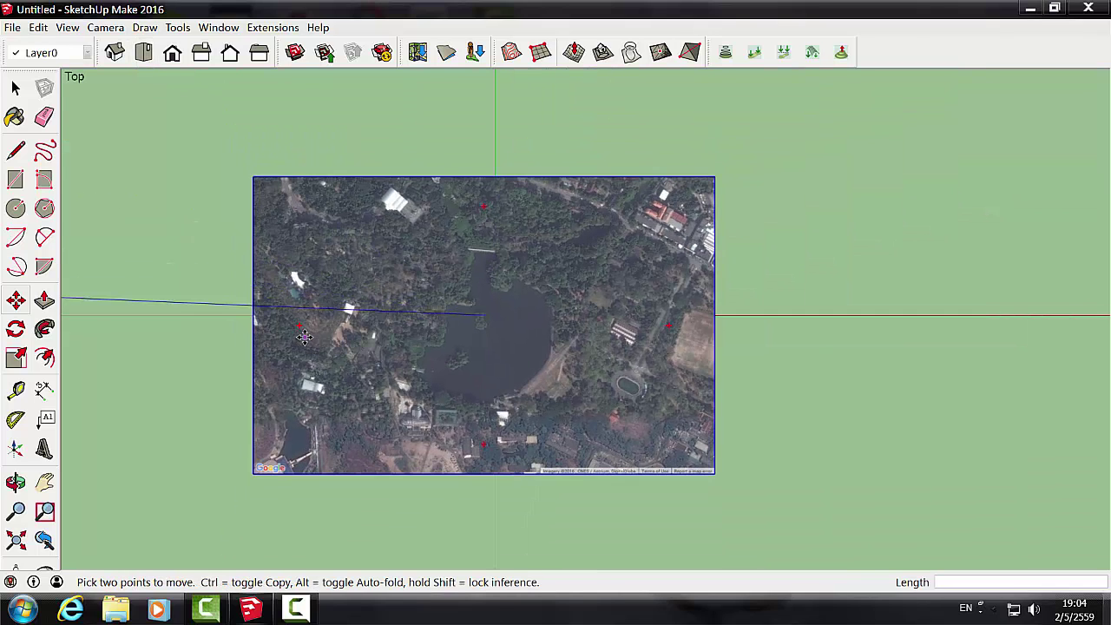
scroll(303, 342, up, 2)
scroll(302, 355, up, 1)
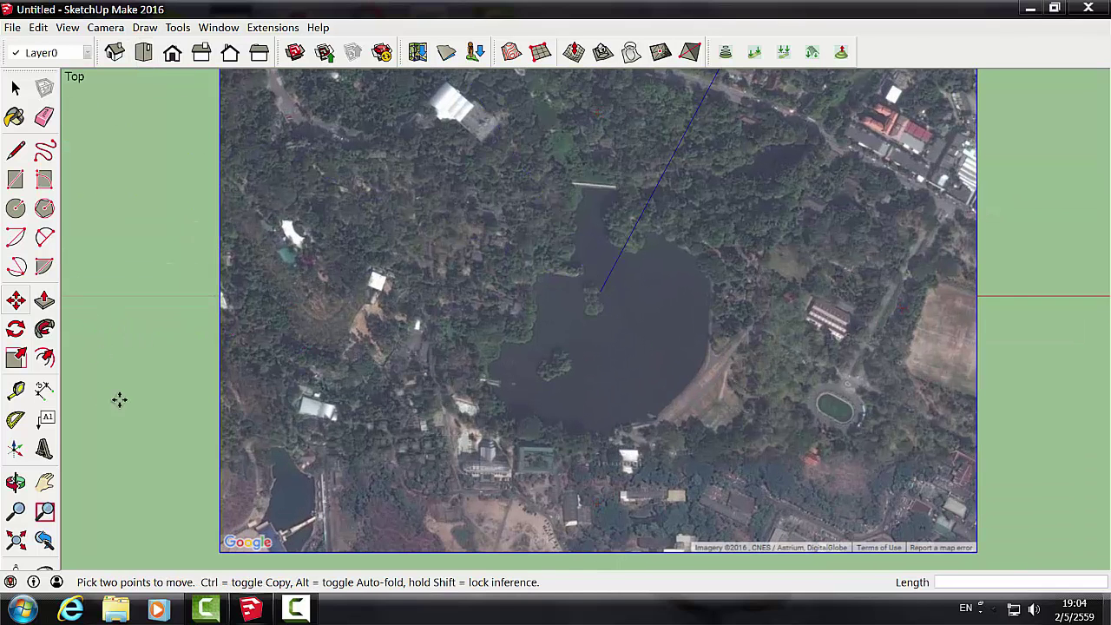
click(119, 56)
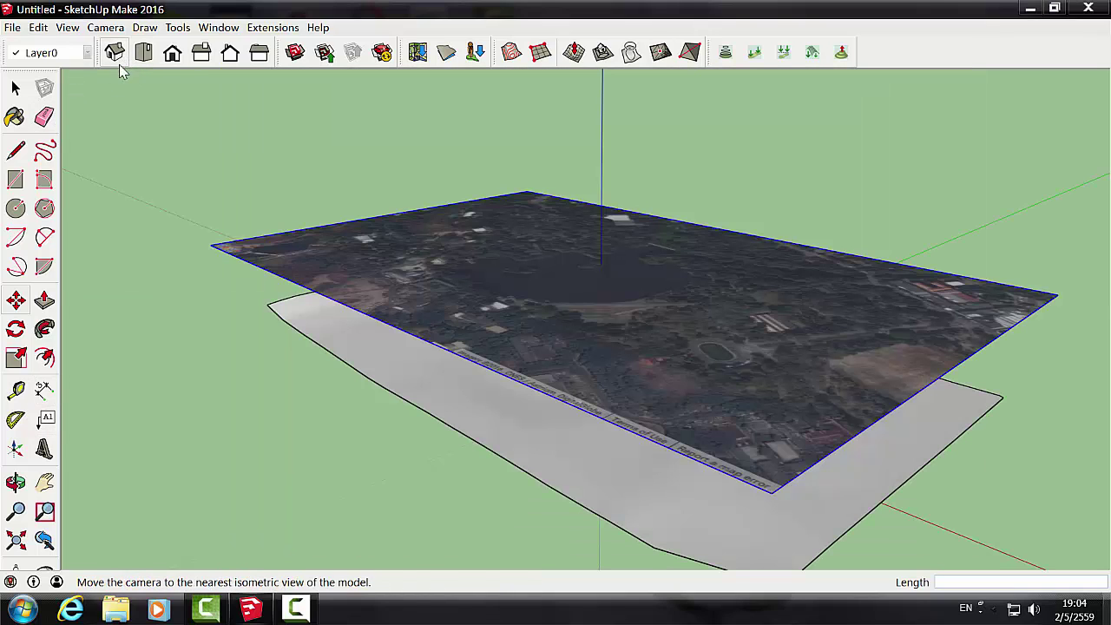
click(15, 484)
drag(447, 425, 374, 528)
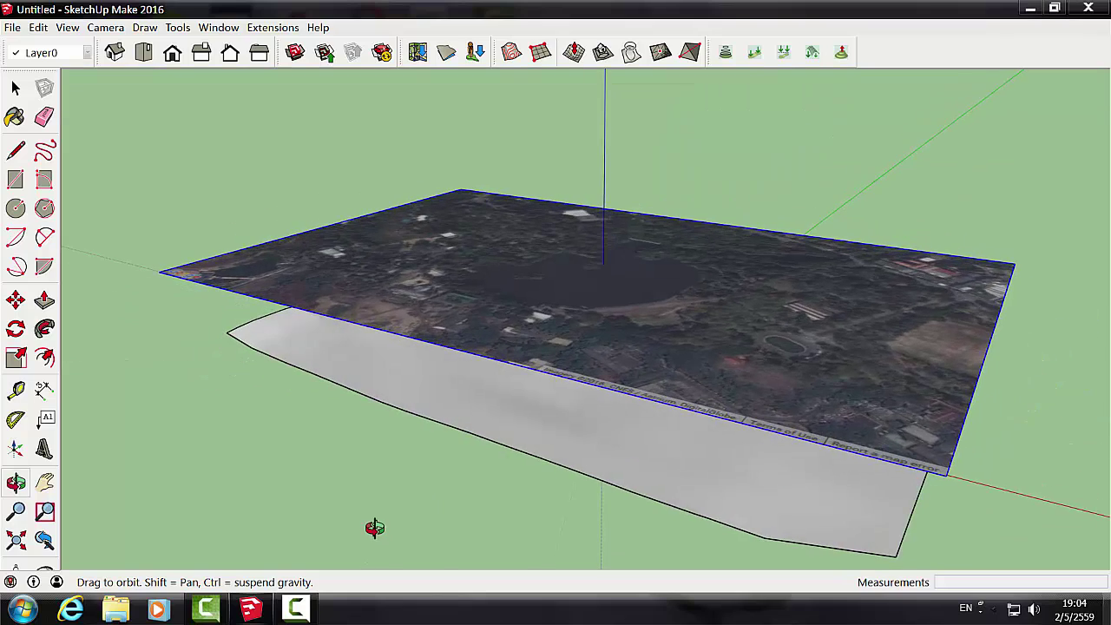
click(114, 54)
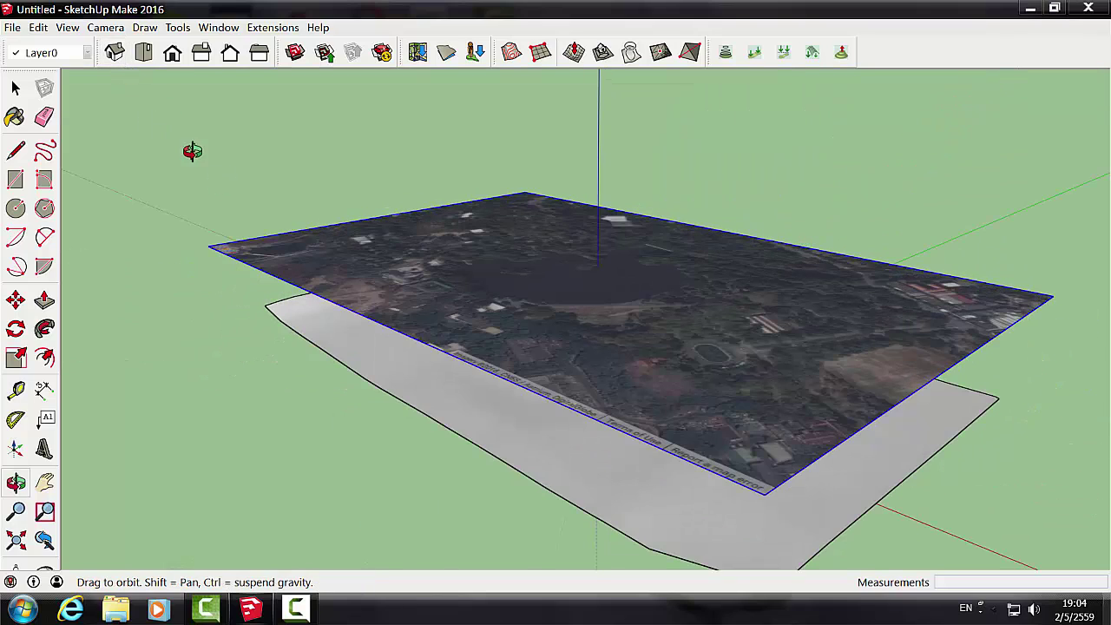
click(145, 53)
scroll(539, 378, up, 3)
scroll(553, 392, up, 2)
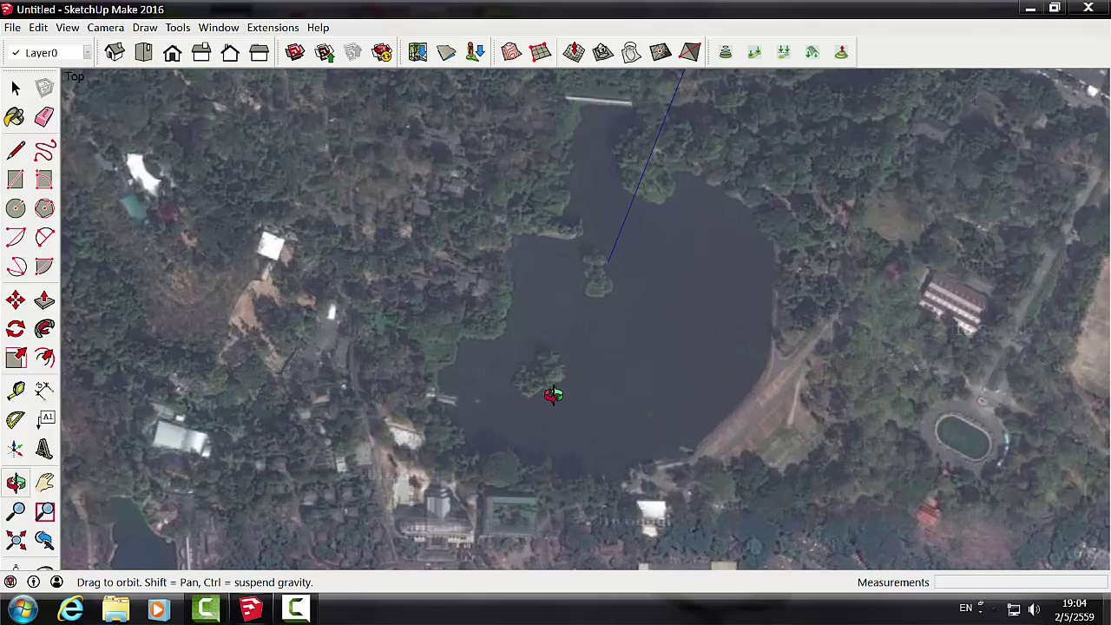
scroll(553, 395, down, 1)
Step: Draw a 20.44 m test line at the lake's west shore, then undo it
click(16, 151)
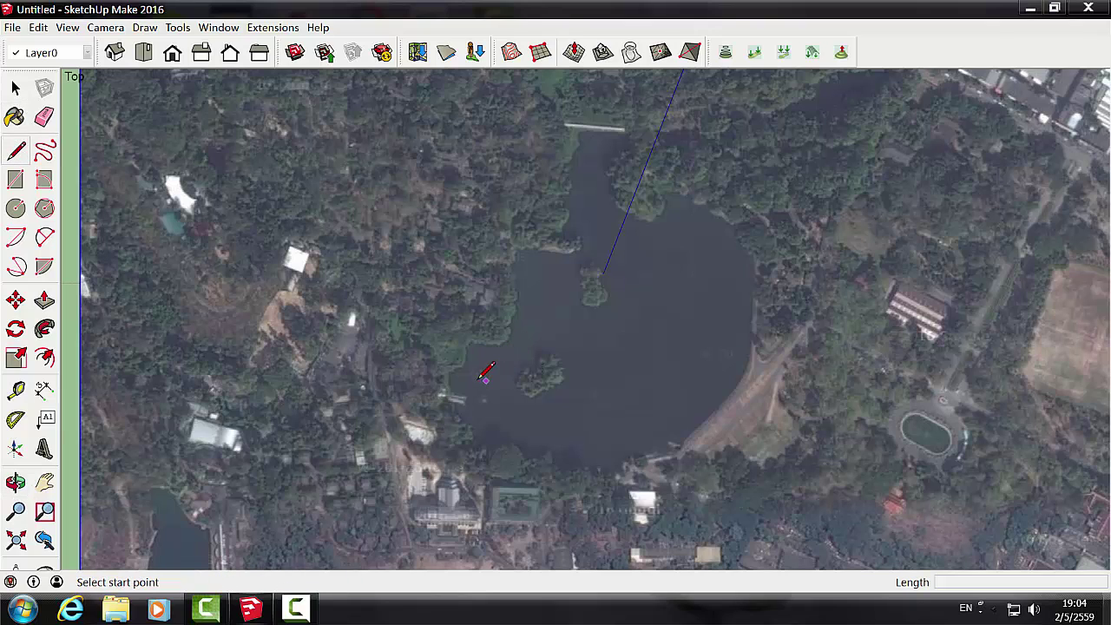
click(451, 393)
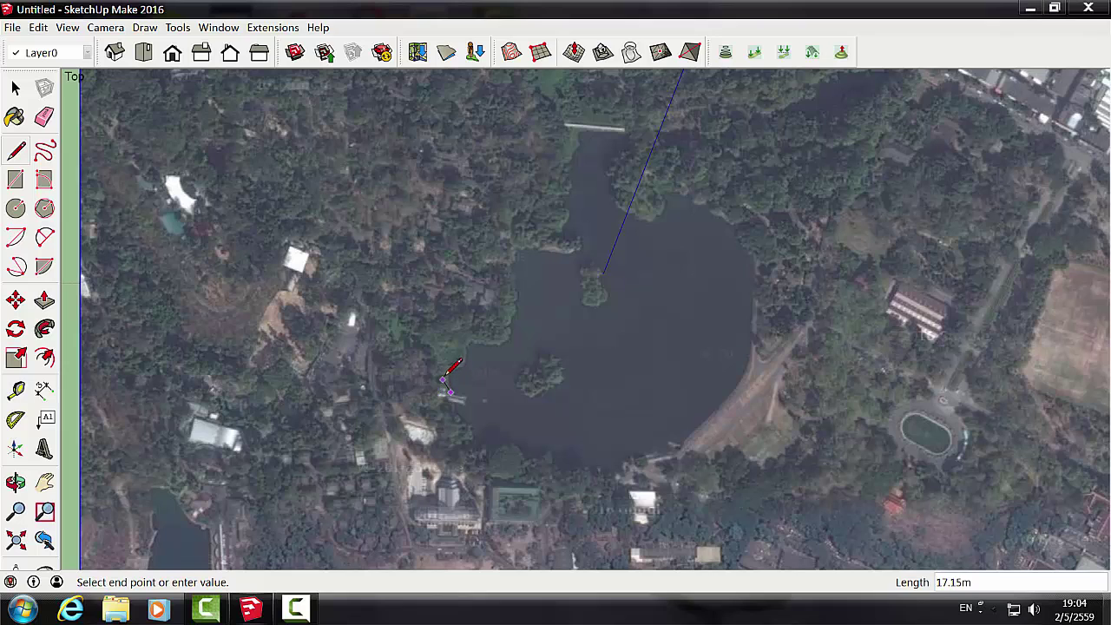
click(451, 371)
key(Escape)
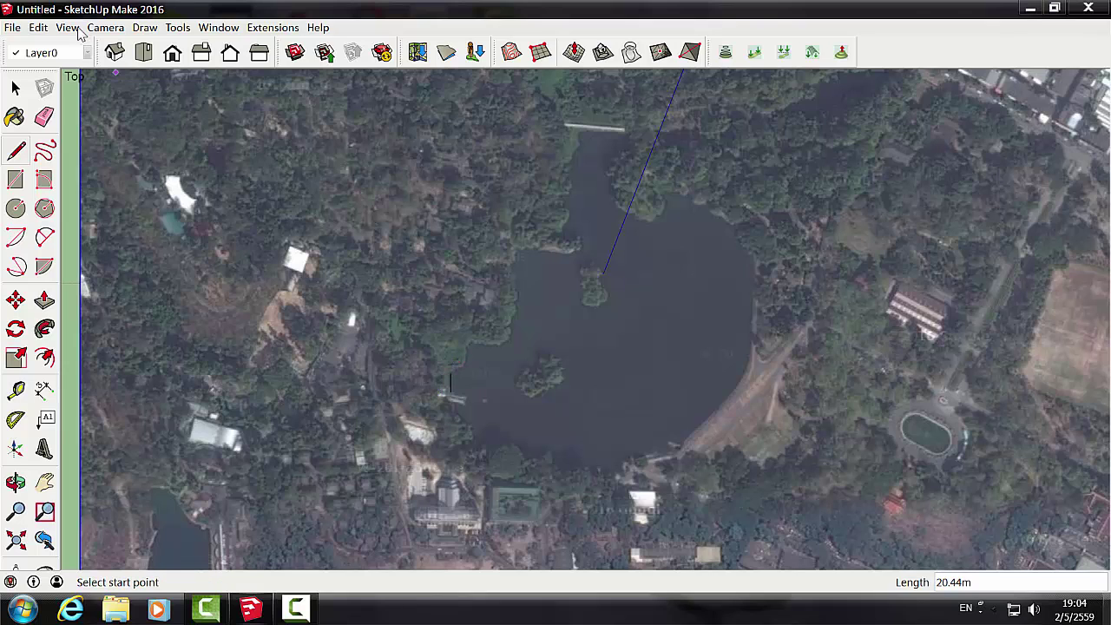
click(38, 27)
click(61, 45)
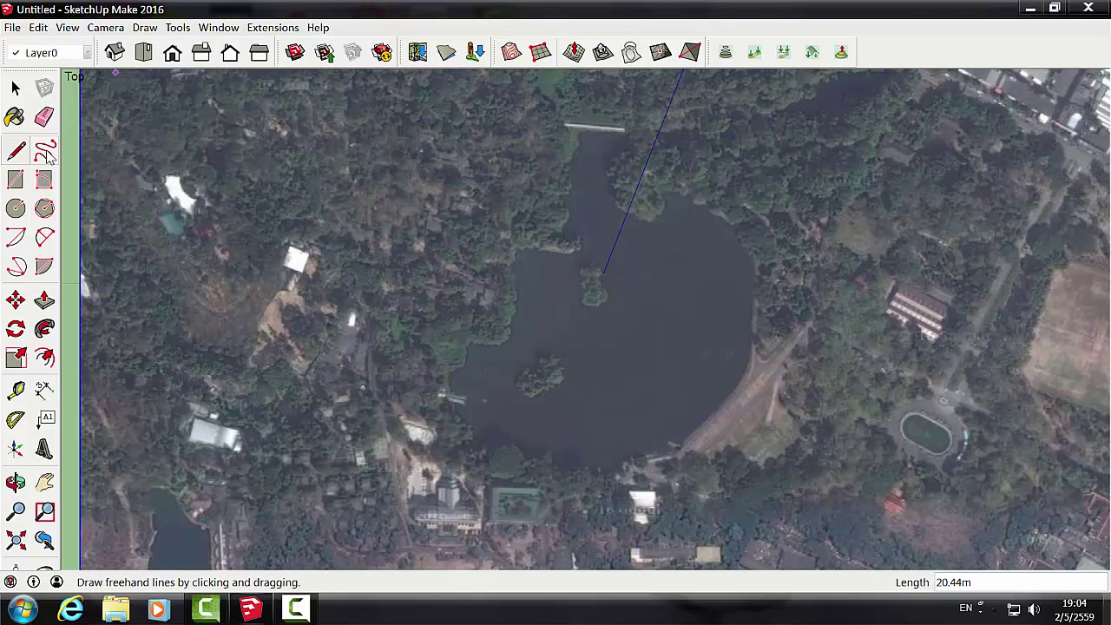
Step: Freehand-trace the lake's west, north, east and south shores back to the start point
click(44, 152)
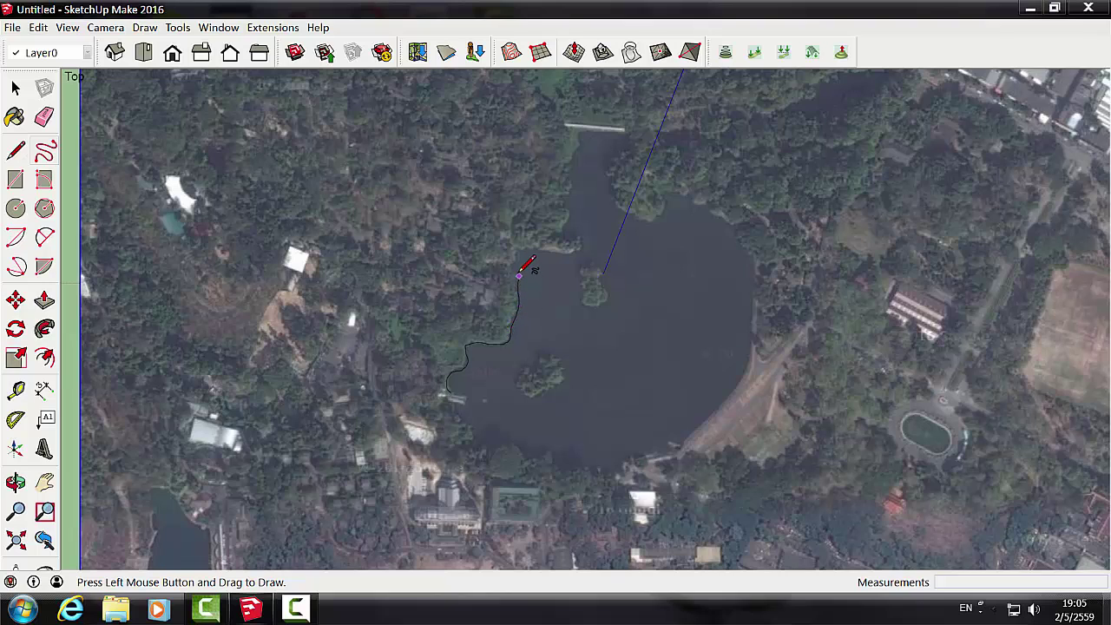
drag(531, 251, 558, 254)
drag(576, 179, 576, 174)
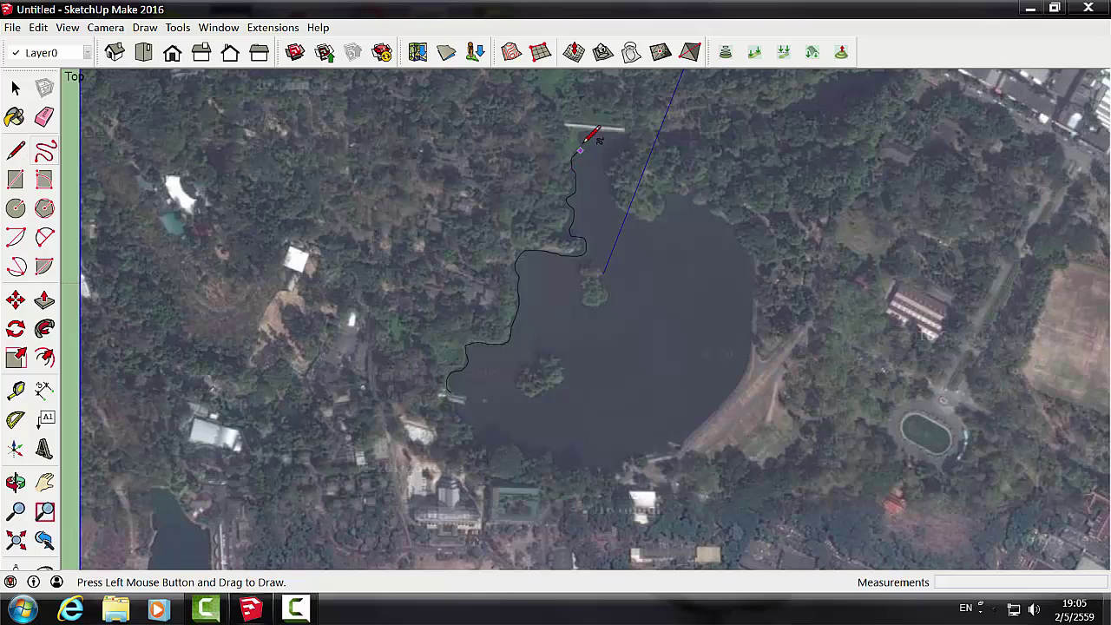
drag(584, 136, 623, 133)
mouse_move(605, 170)
mouse_down()
mouse_move(651, 227)
mouse_move(699, 198)
mouse_move(738, 223)
mouse_move(759, 300)
mouse_move(744, 379)
mouse_up()
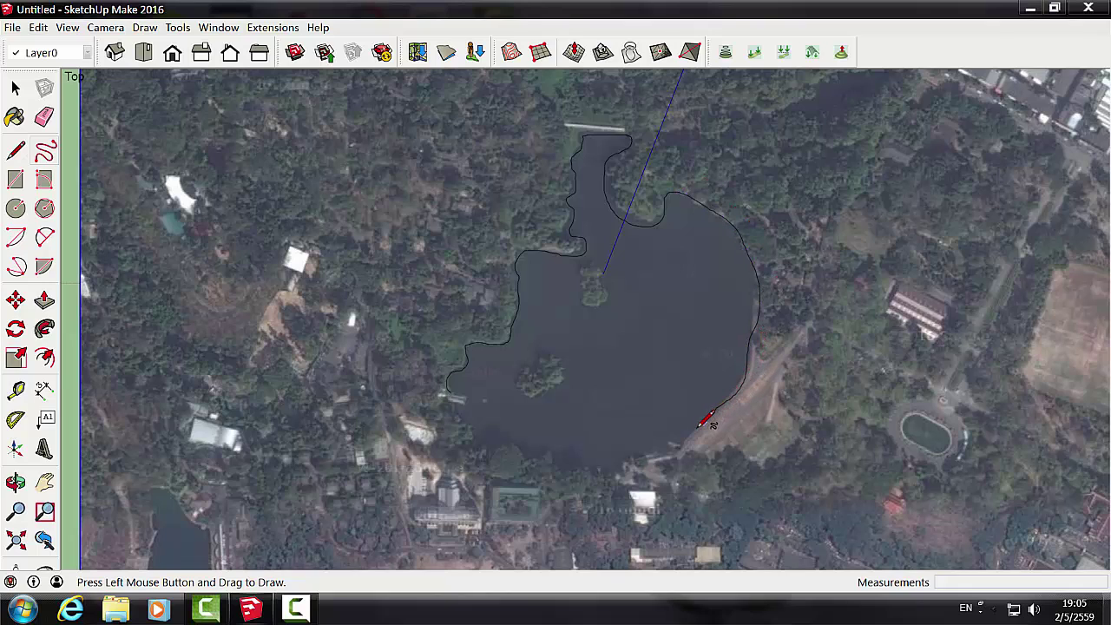
mouse_move(675, 445)
mouse_down()
mouse_move(591, 461)
mouse_move(501, 451)
mouse_move(466, 425)
mouse_move(452, 392)
mouse_up()
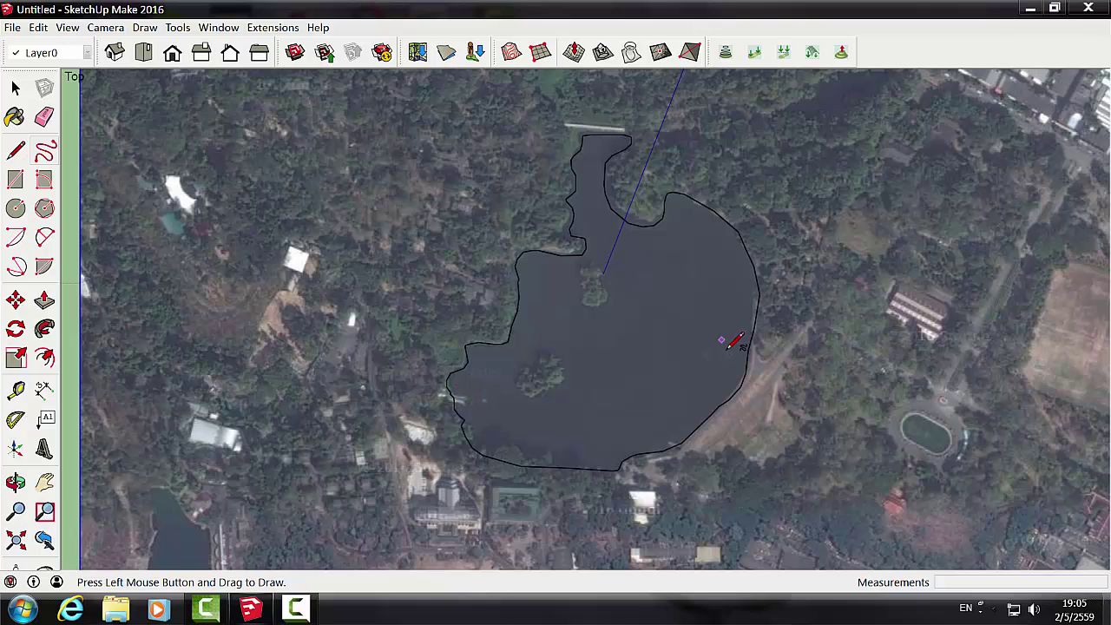
Step: Zoom in and out to check the closed shoreline outline
scroll(470, 456, up, 2)
scroll(491, 445, up, 2)
scroll(492, 452, up, 2)
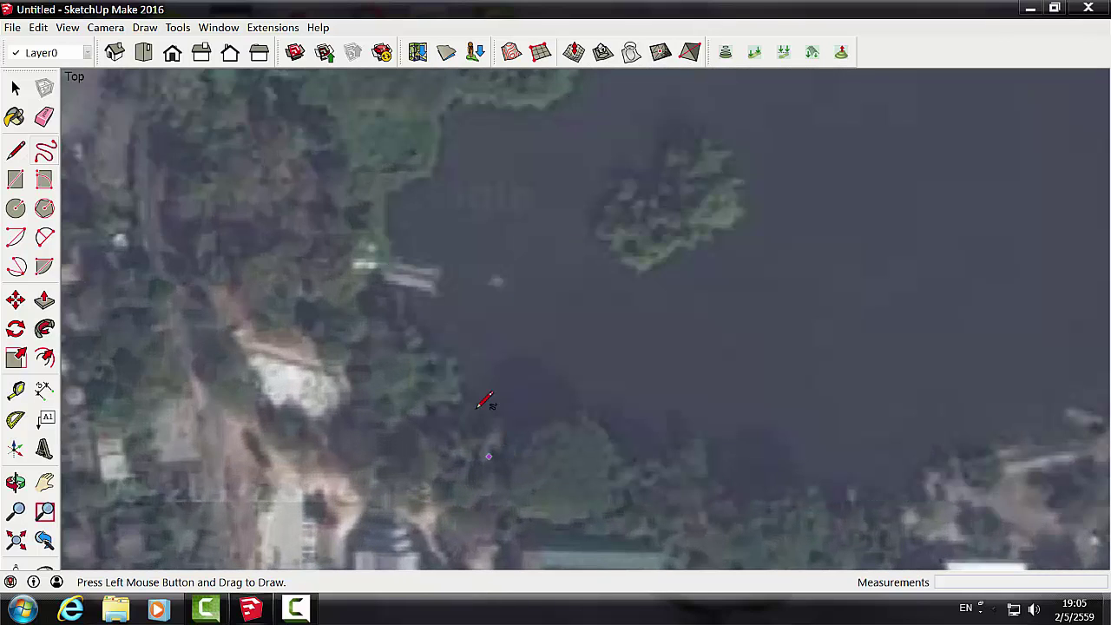
scroll(425, 282, down, 3)
scroll(432, 280, down, 1)
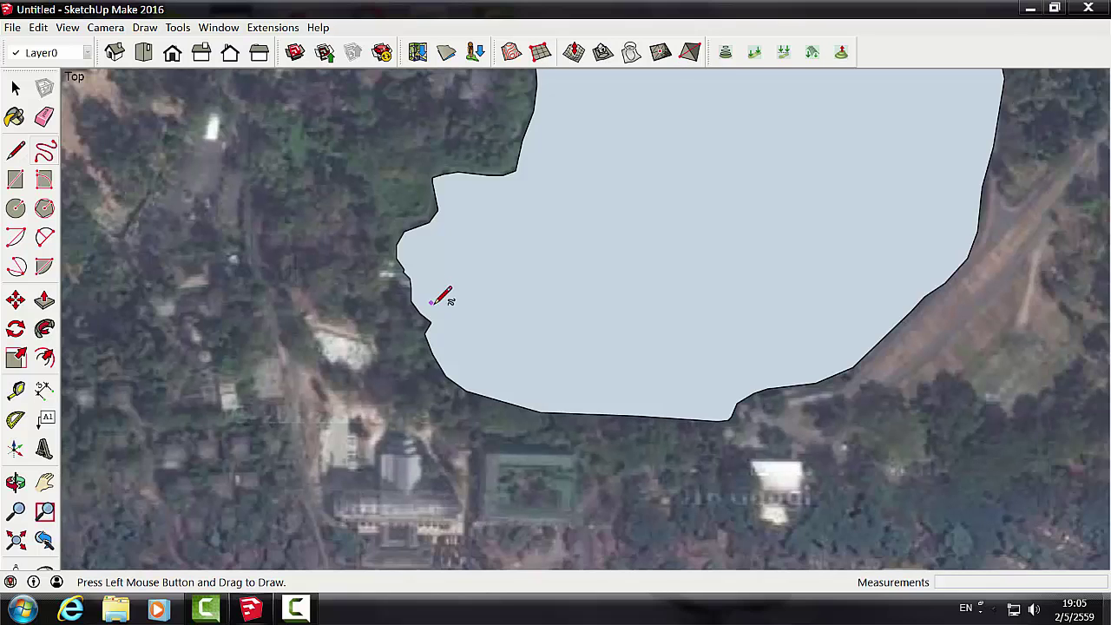
scroll(816, 337, up, 1)
scroll(824, 339, up, 2)
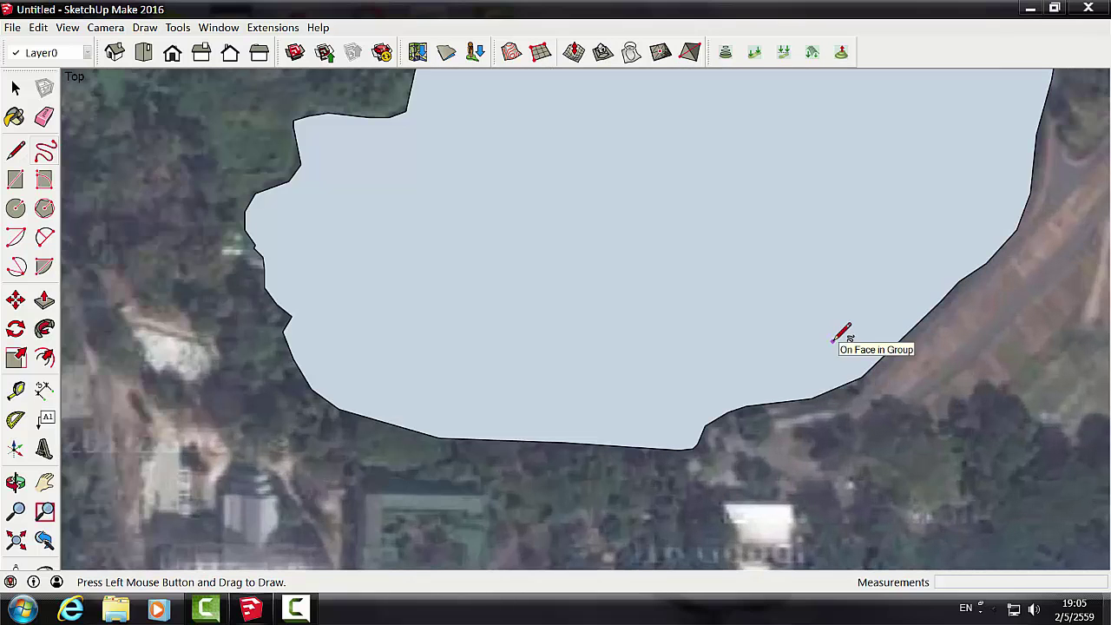
scroll(824, 338, up, 1)
scroll(825, 339, down, 2)
scroll(807, 362, down, 1)
scroll(801, 367, down, 1)
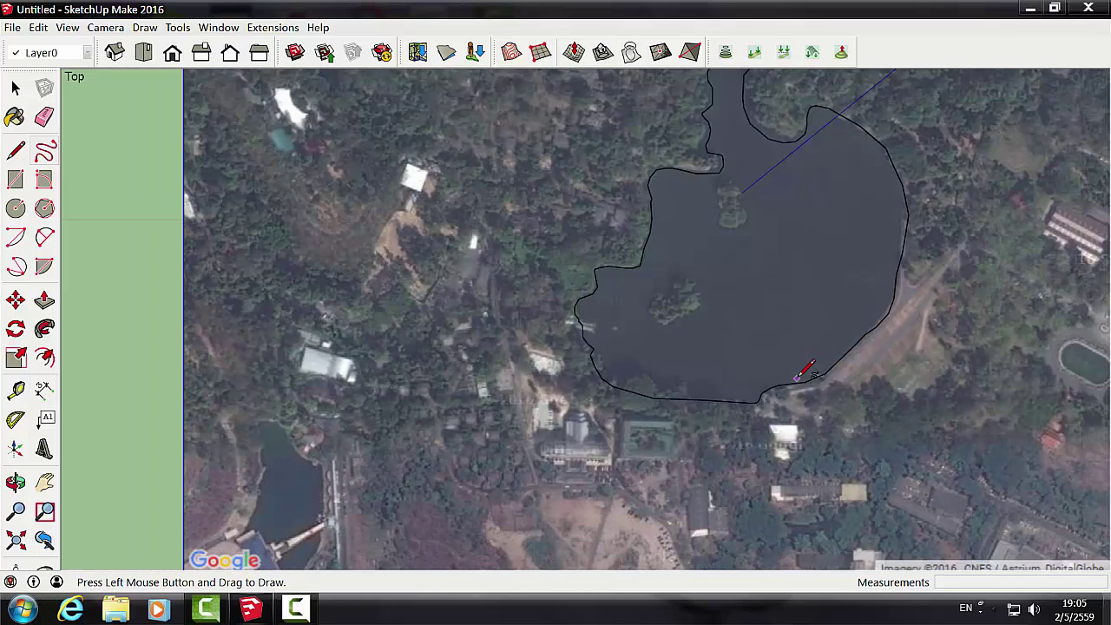
scroll(799, 373, down, 1)
scroll(799, 375, down, 1)
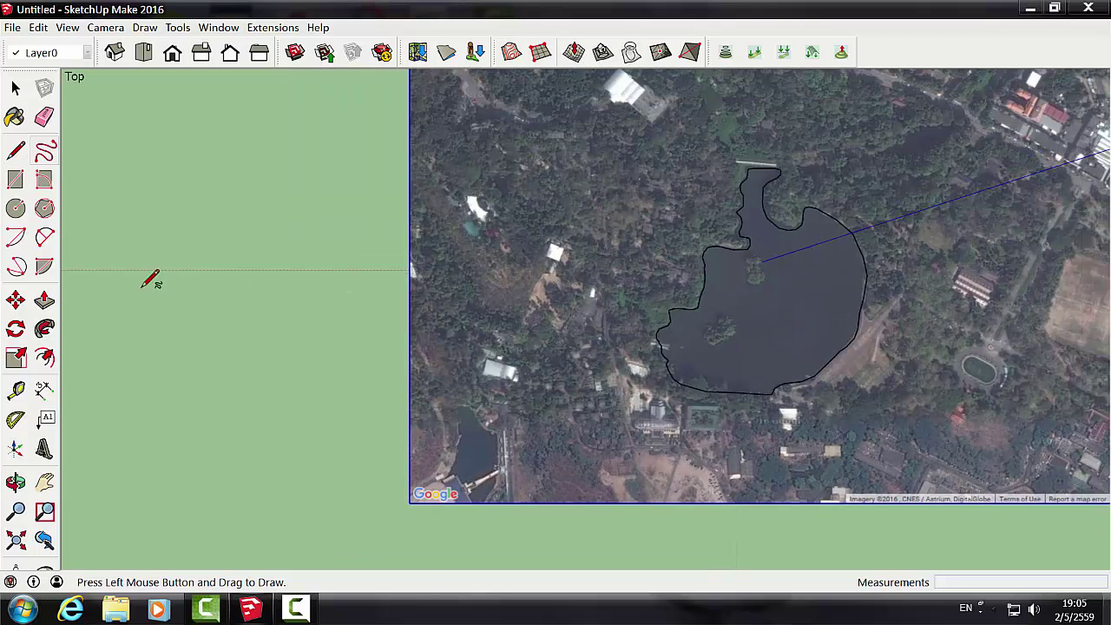
Step: From a tilted 3D view, push the lake face down 338.04 m through the grey terrain
click(16, 484)
mouse_move(640, 385)
mouse_down()
mouse_move(603, 248)
mouse_move(675, 481)
mouse_move(674, 193)
mouse_move(610, 446)
mouse_move(691, 231)
mouse_move(685, 330)
mouse_up()
drag(749, 506, 716, 348)
mouse_move(732, 446)
mouse_down()
mouse_move(712, 495)
mouse_move(685, 449)
mouse_move(675, 516)
mouse_up()
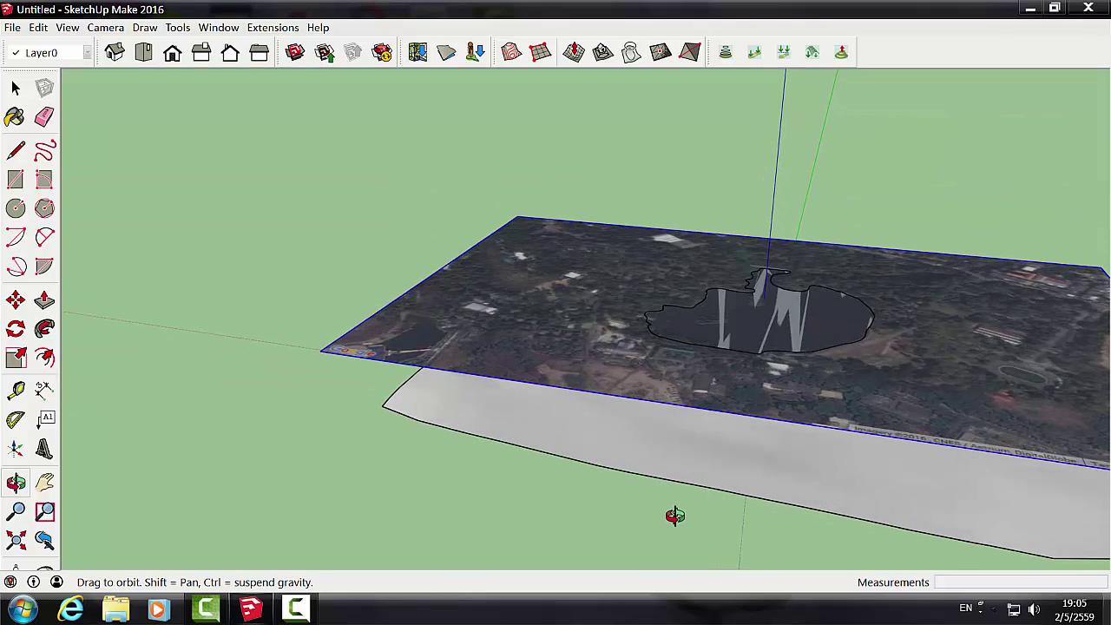
click(44, 300)
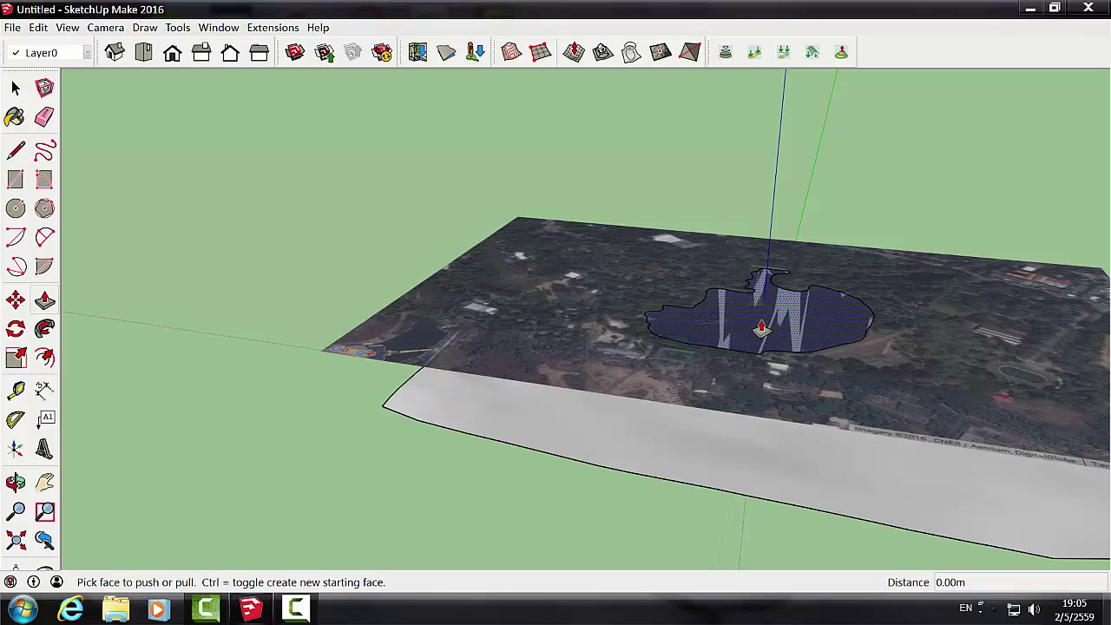
click(759, 337)
click(16, 483)
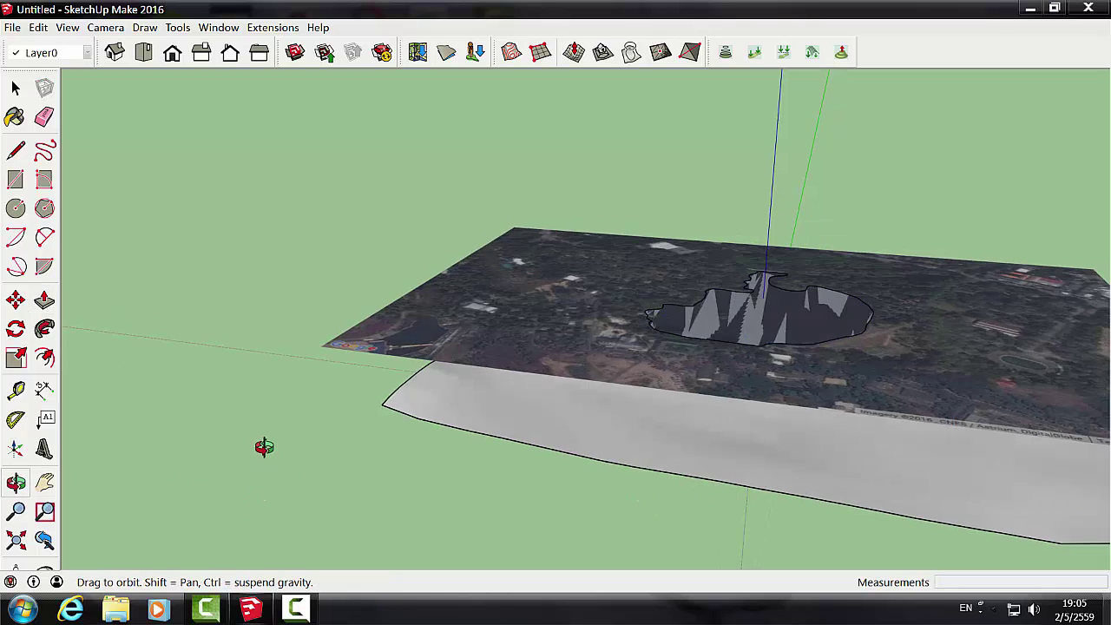
drag(258, 446, 216, 389)
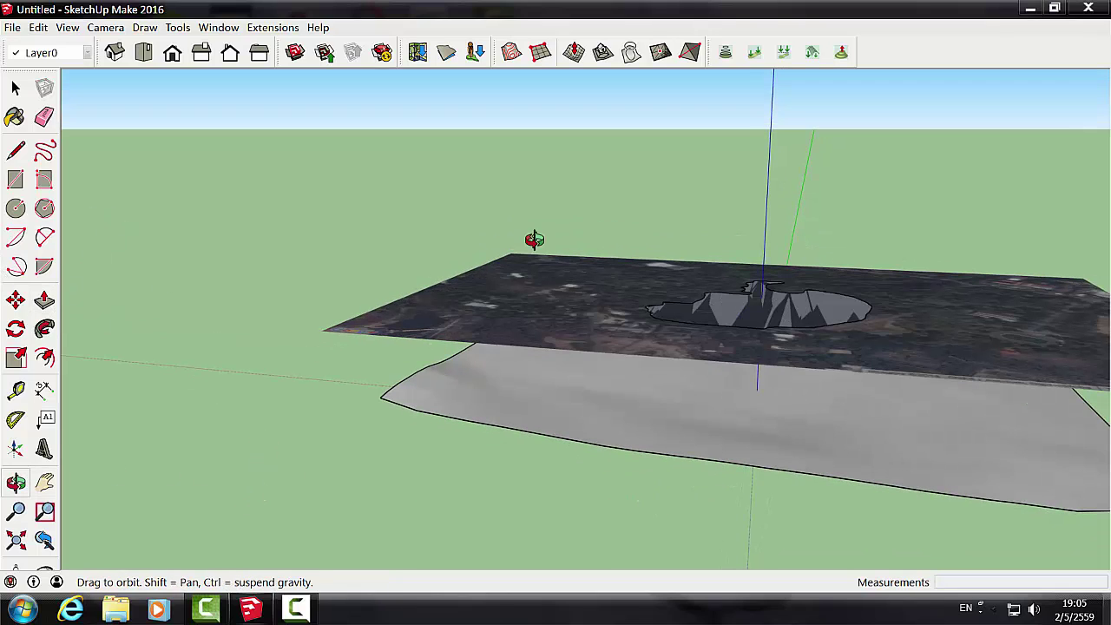
click(44, 300)
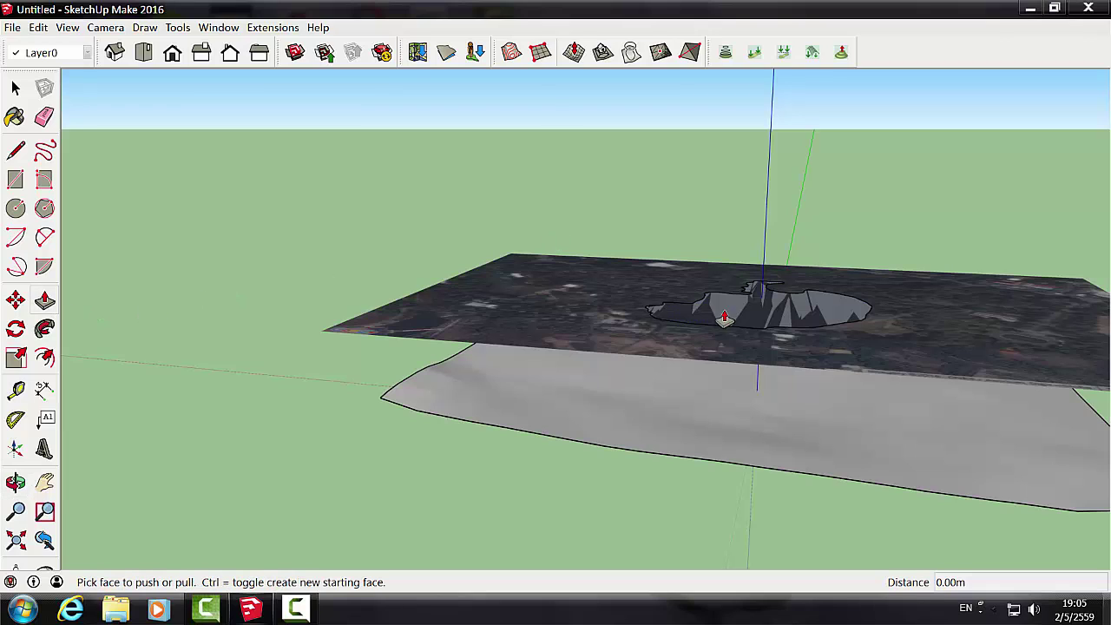
drag(761, 308, 750, 434)
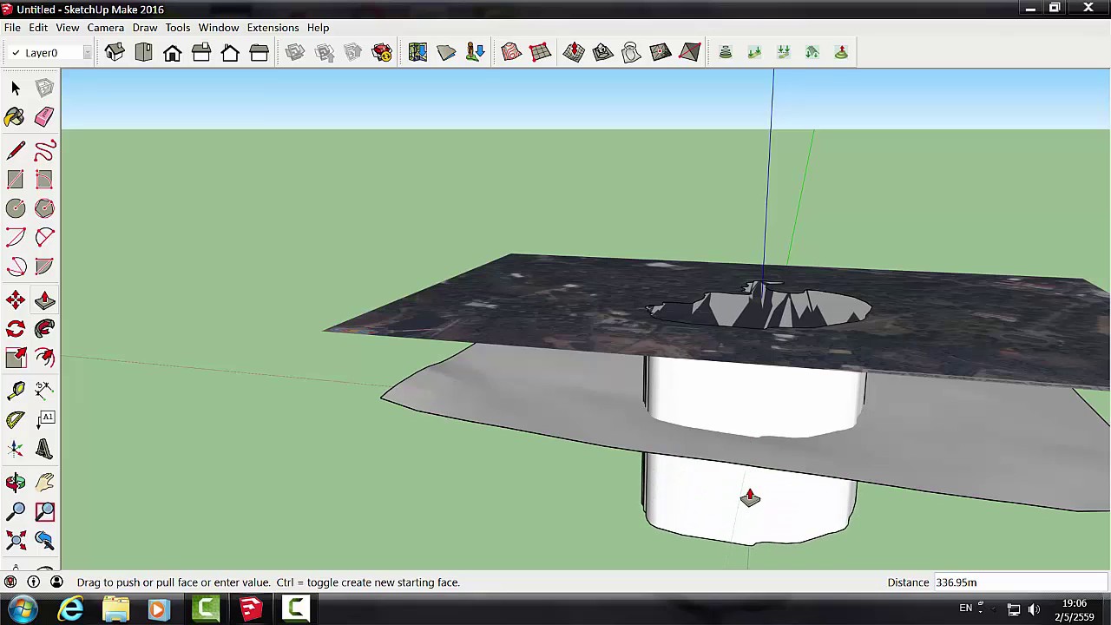
drag(750, 434, 749, 499)
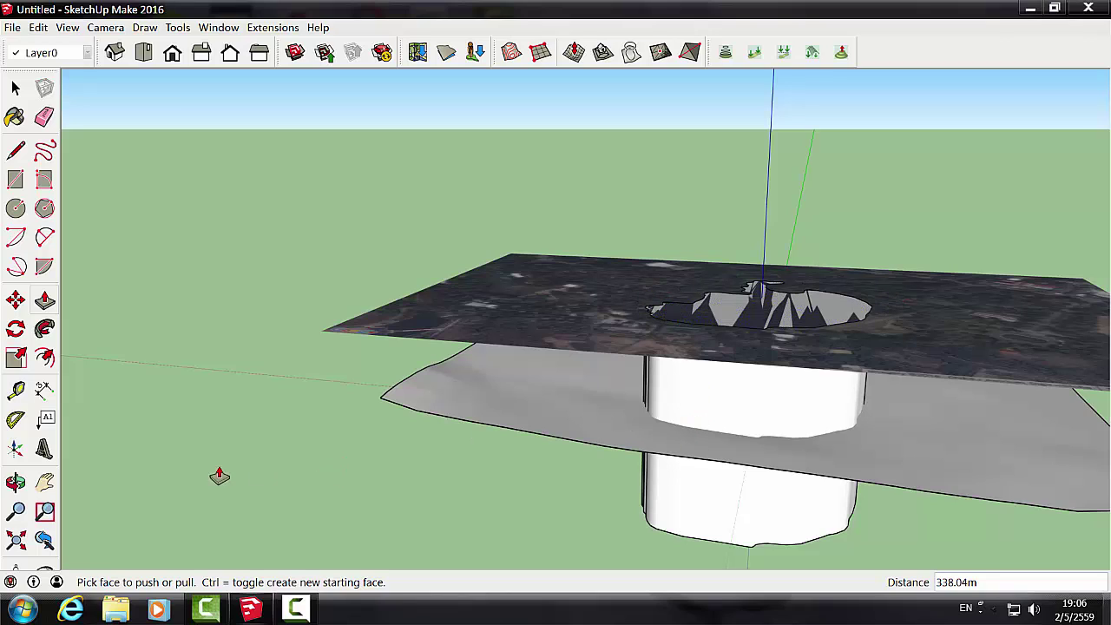
click(16, 90)
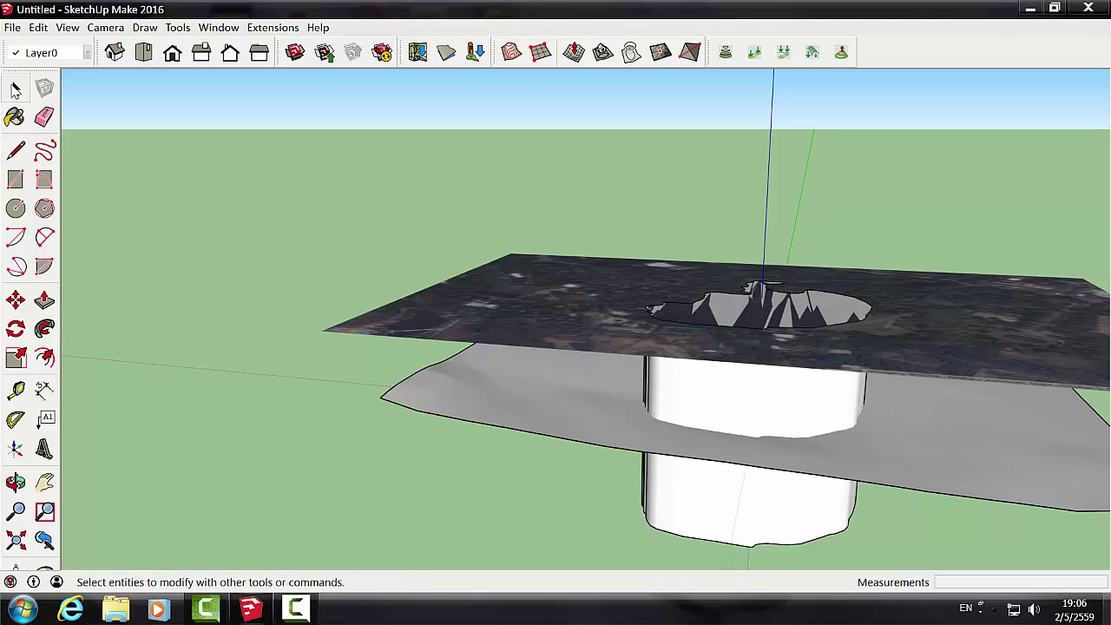
Step: Intersect the extruded lake column with the model to imprint the outline on the terrain
click(727, 415)
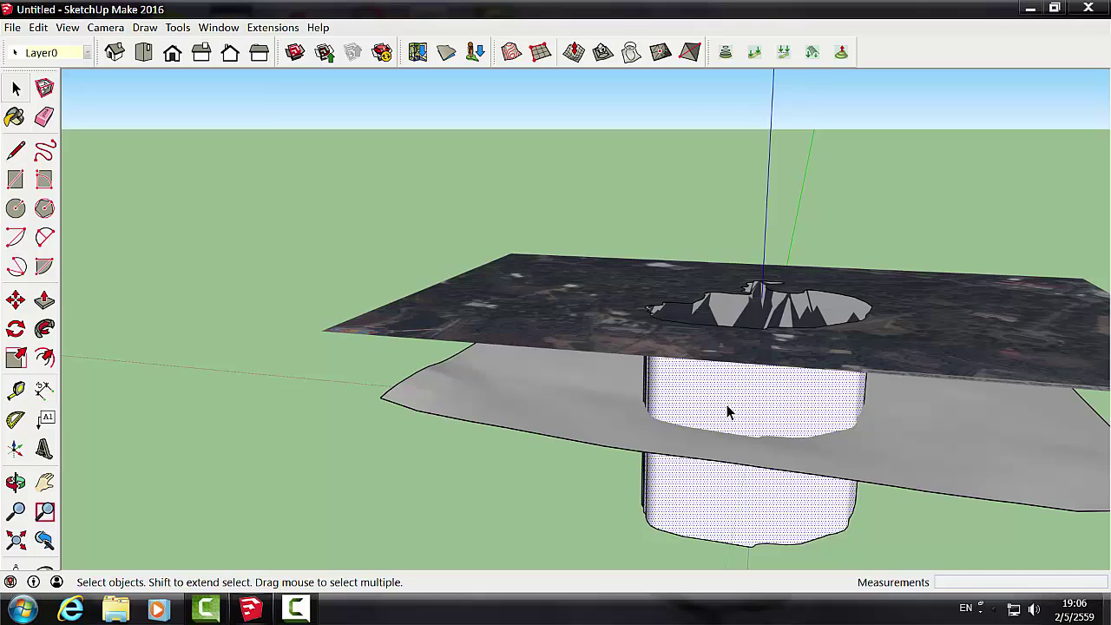
right_click(731, 412)
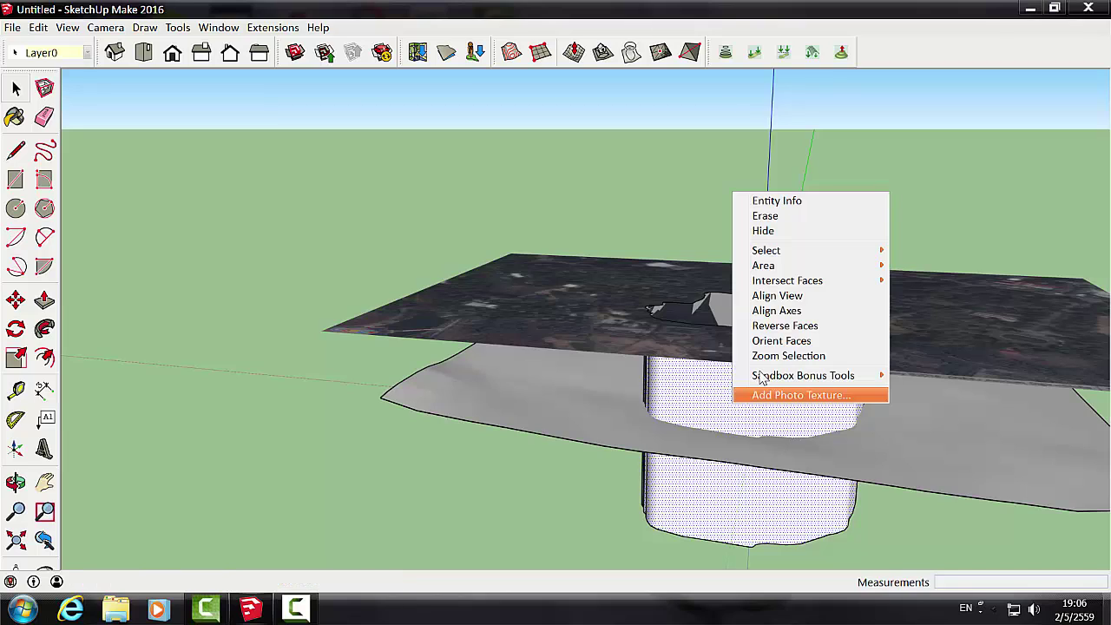
mouse_move(787, 281)
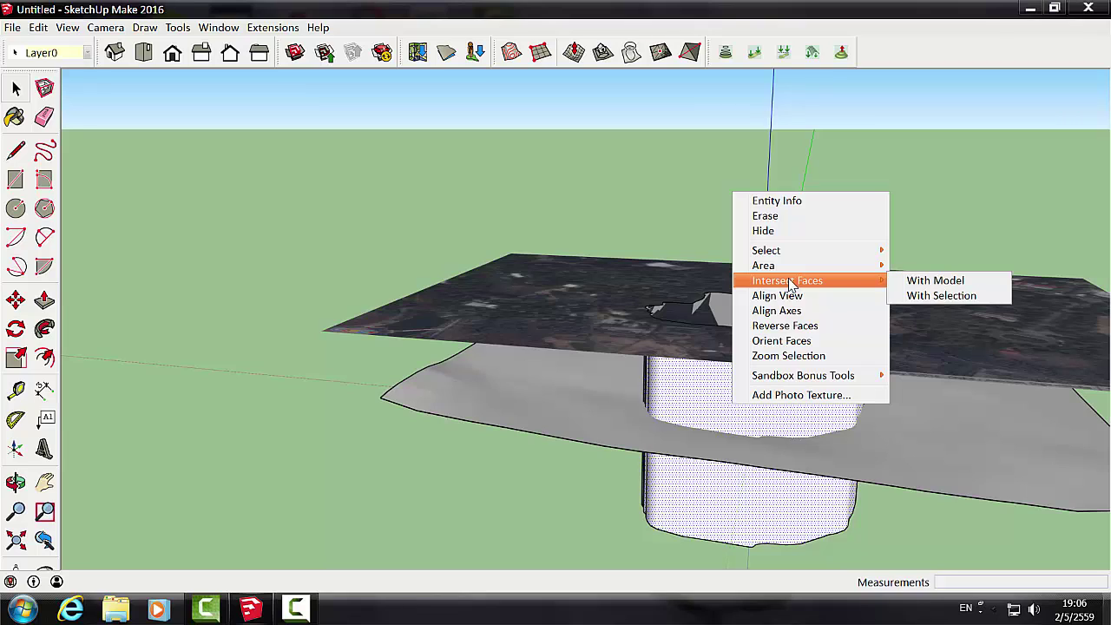
click(935, 280)
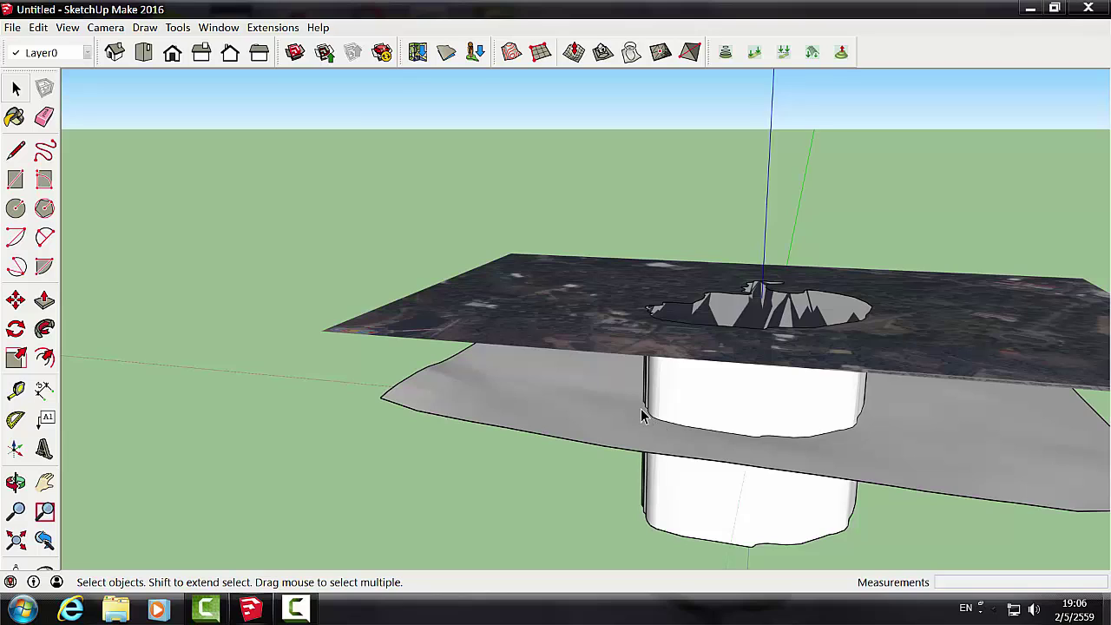
Step: Erase the column's middle section and the leftover lower cylinder
click(745, 395)
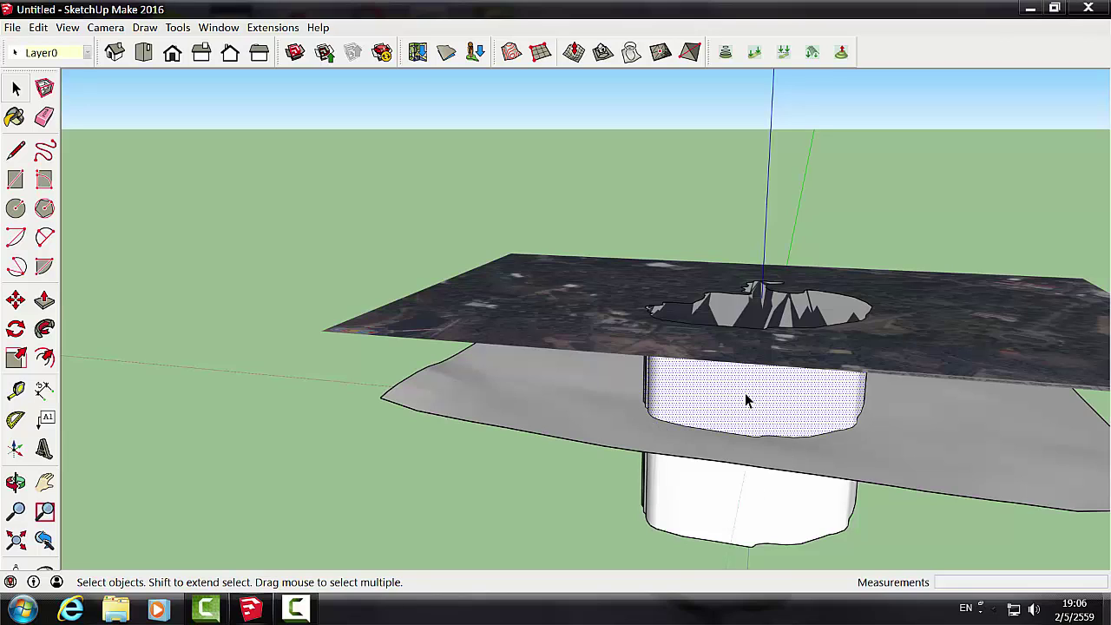
right_click(745, 393)
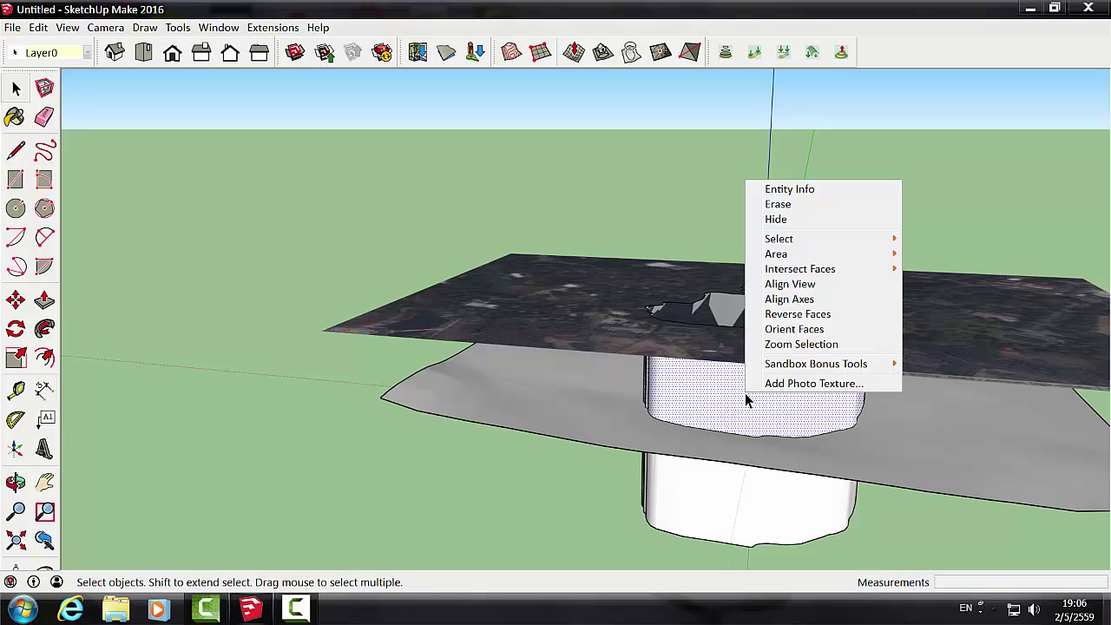
click(769, 207)
click(725, 508)
right_click(725, 508)
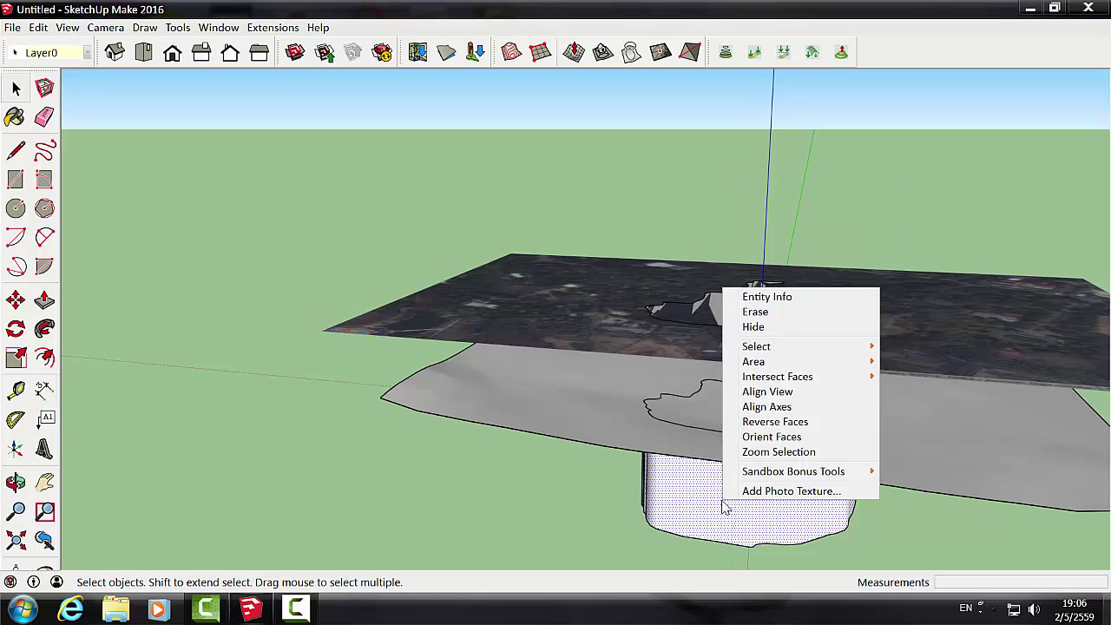
click(763, 314)
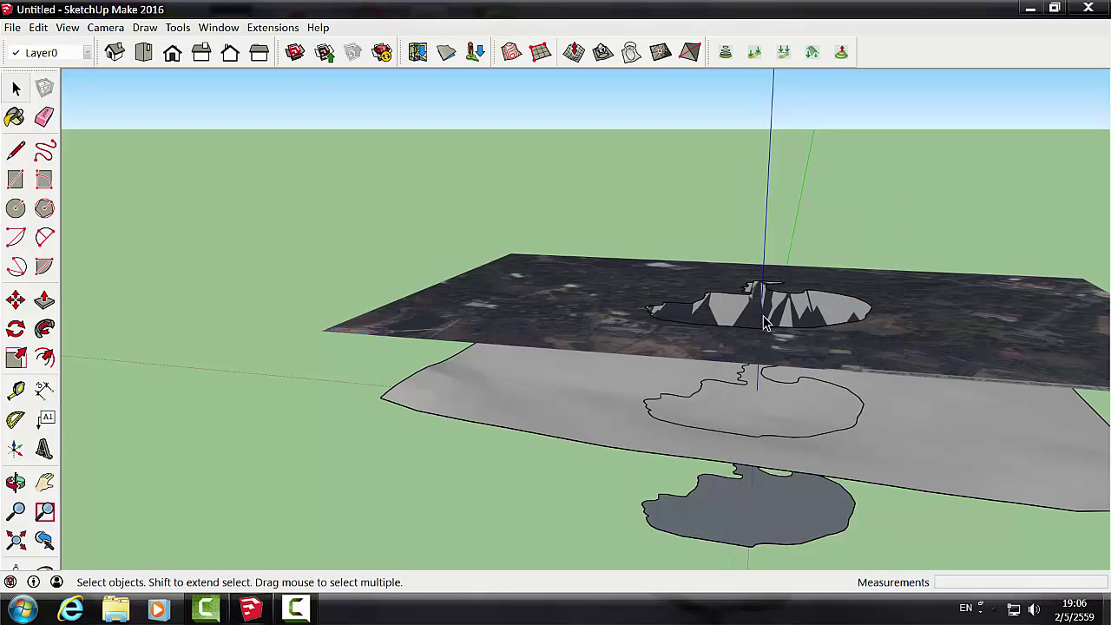
Step: Hide the dark grey bottom face, erase the lower lake outline, and reframe the view
click(727, 516)
right_click(717, 519)
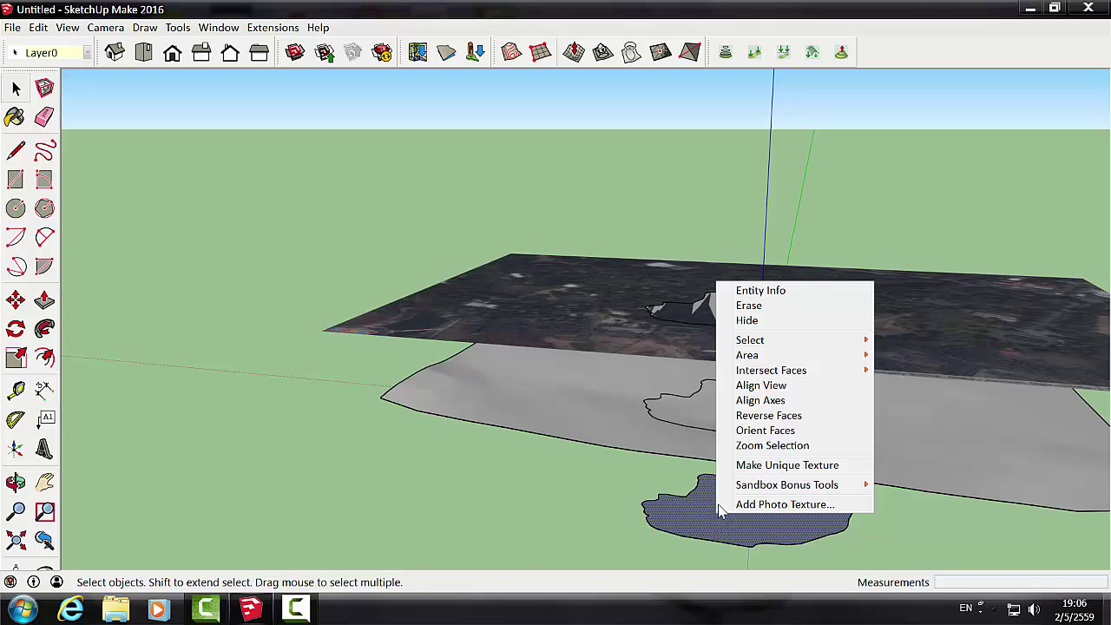
click(749, 318)
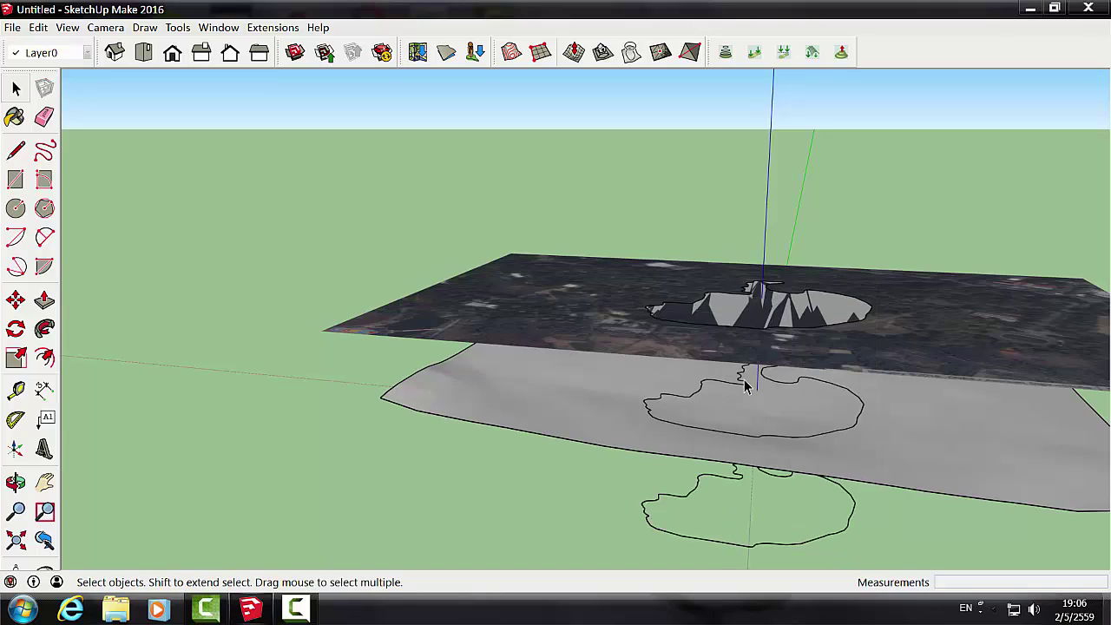
right_click(676, 505)
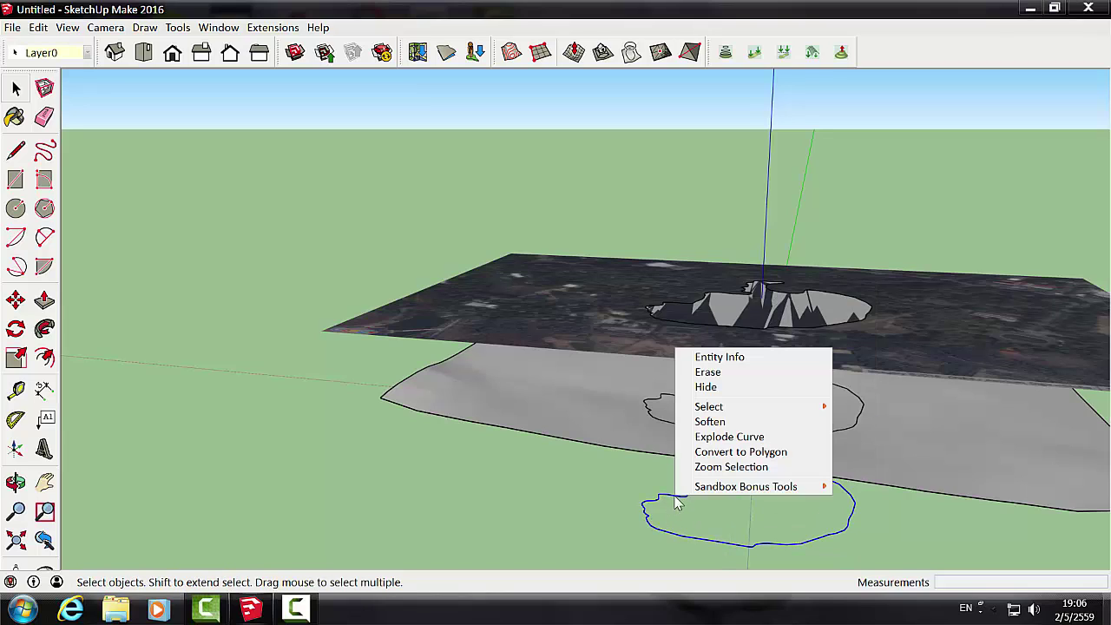
click(703, 373)
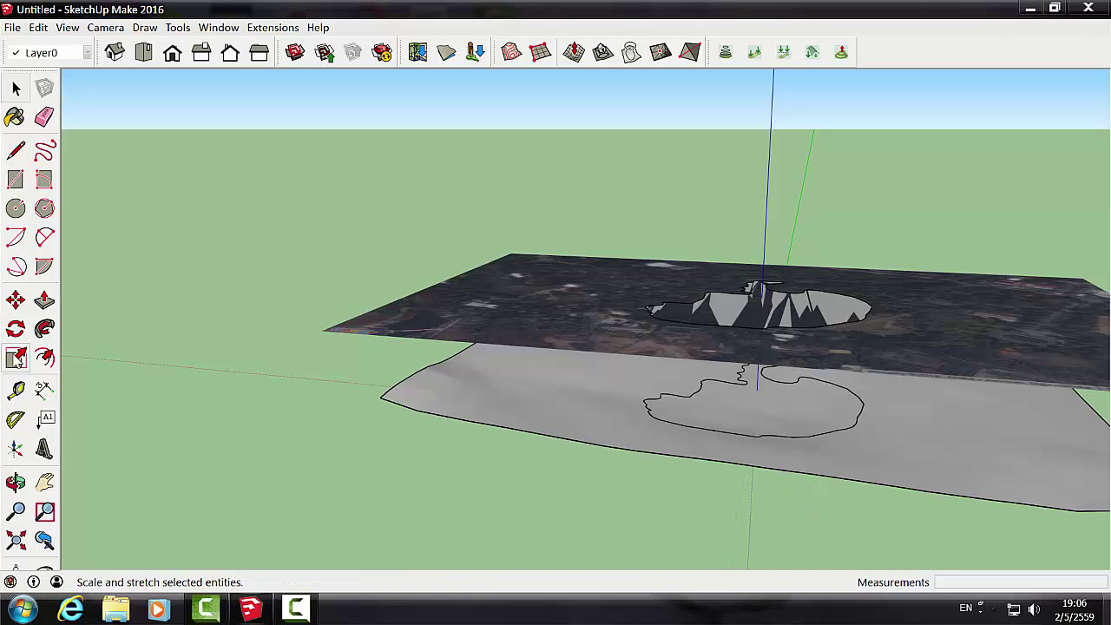
click(44, 483)
drag(575, 452, 466, 419)
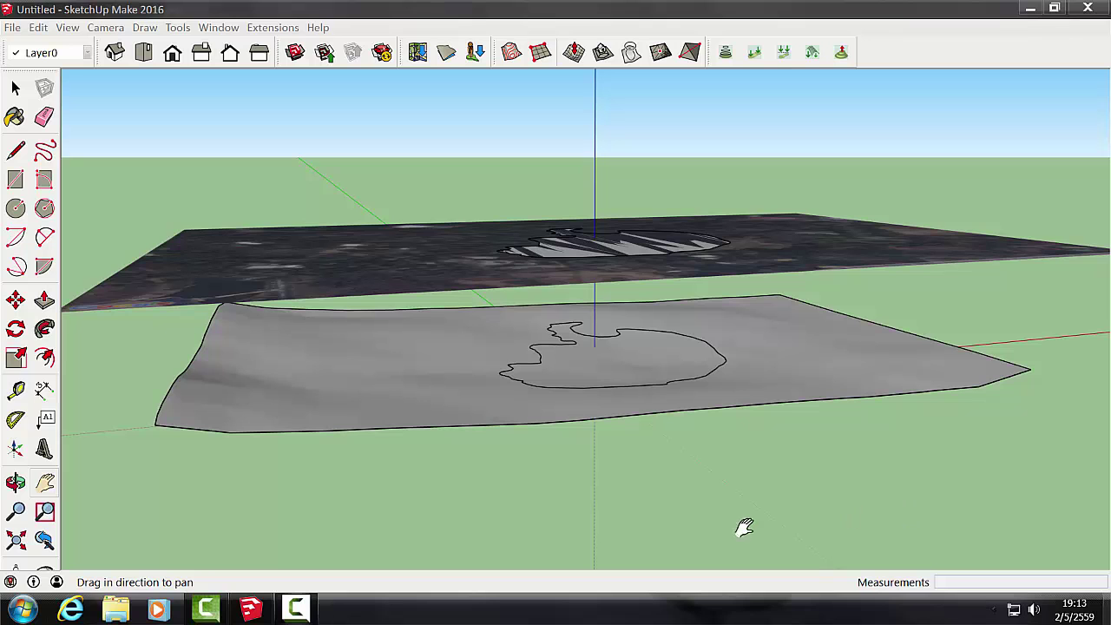
click(15, 483)
mouse_move(532, 446)
mouse_down()
mouse_move(528, 511)
mouse_move(431, 486)
mouse_move(422, 452)
mouse_move(508, 348)
mouse_move(521, 286)
mouse_move(510, 371)
mouse_up()
Step: Switch to Front view (F3) and orbit around the planes until looking down on the lake
key(F3)
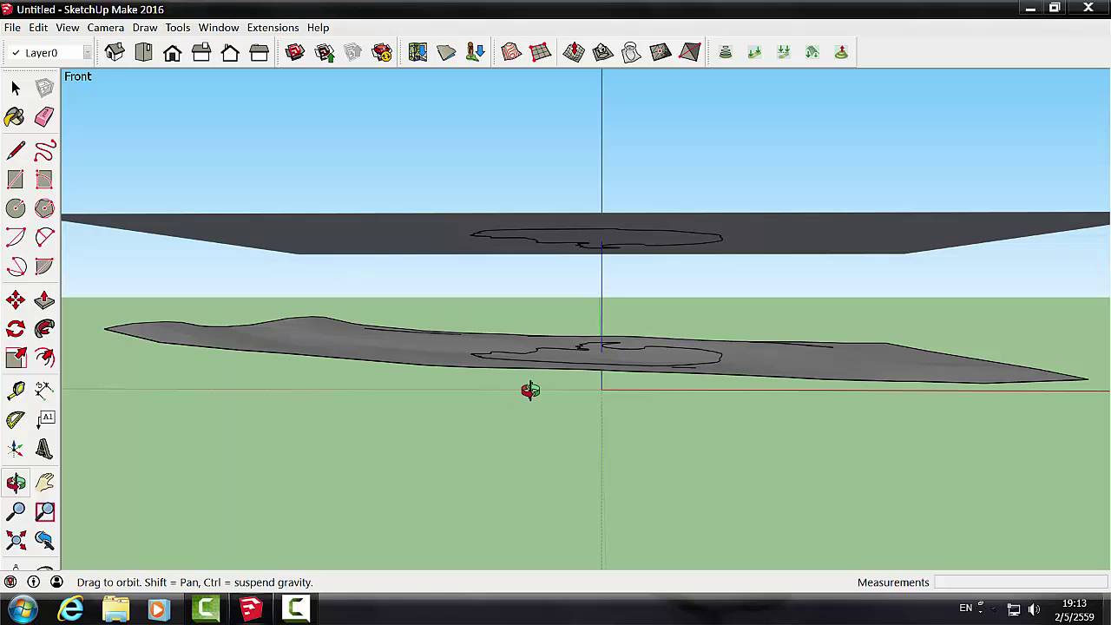
drag(528, 390, 528, 444)
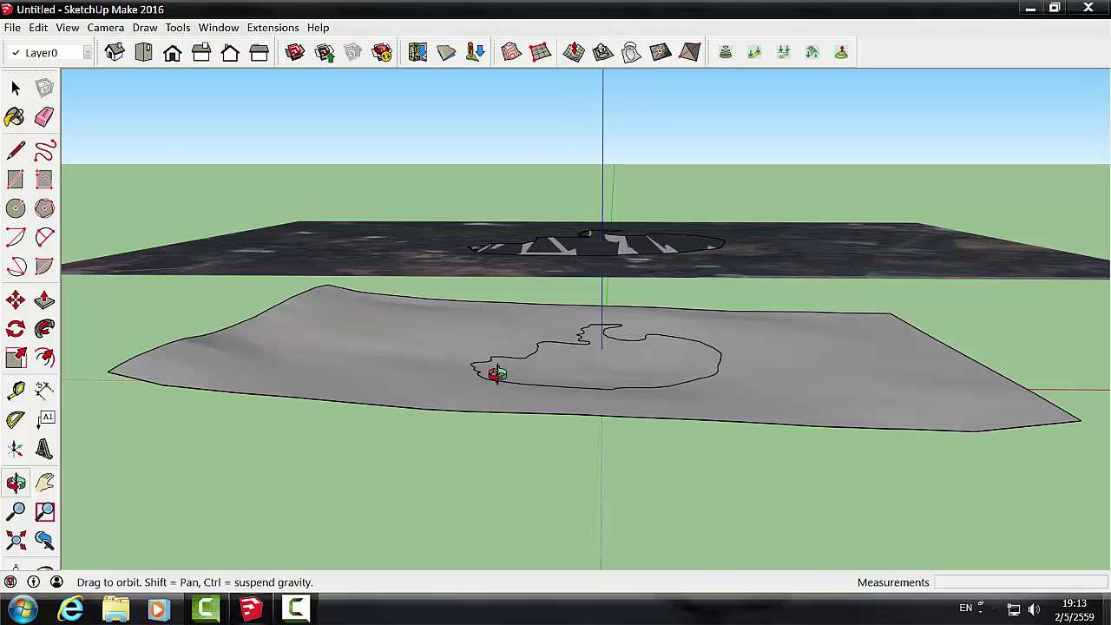
mouse_move(638, 371)
mouse_down()
mouse_move(630, 504)
mouse_move(623, 330)
mouse_move(650, 347)
mouse_move(656, 448)
mouse_move(646, 446)
mouse_up()
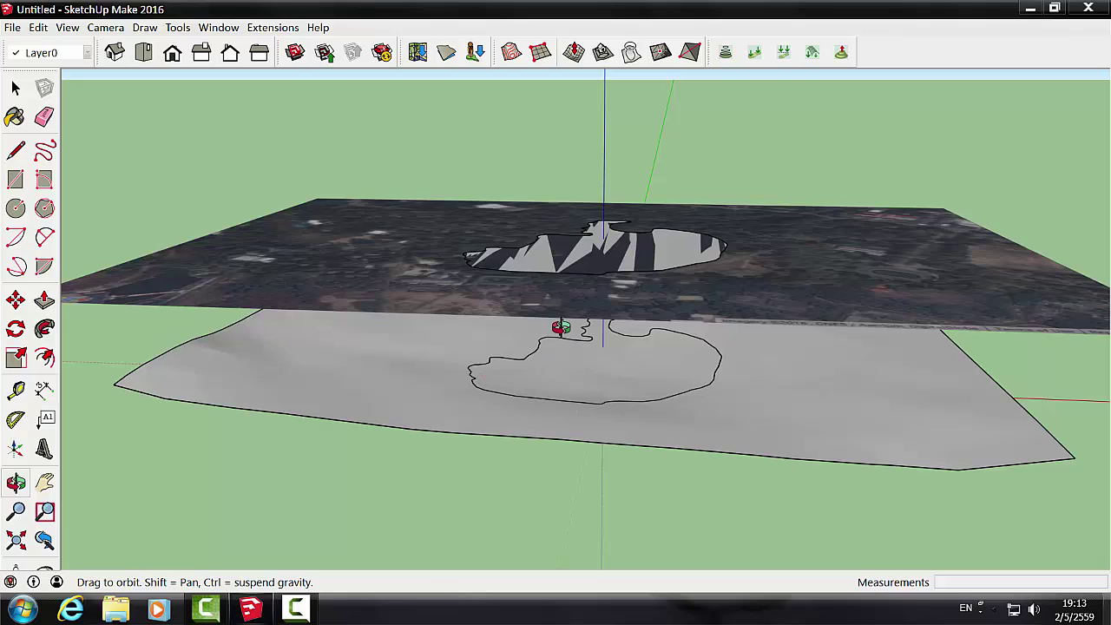
mouse_move(575, 449)
mouse_down()
mouse_move(625, 261)
mouse_move(631, 322)
mouse_move(613, 441)
mouse_move(606, 330)
mouse_up()
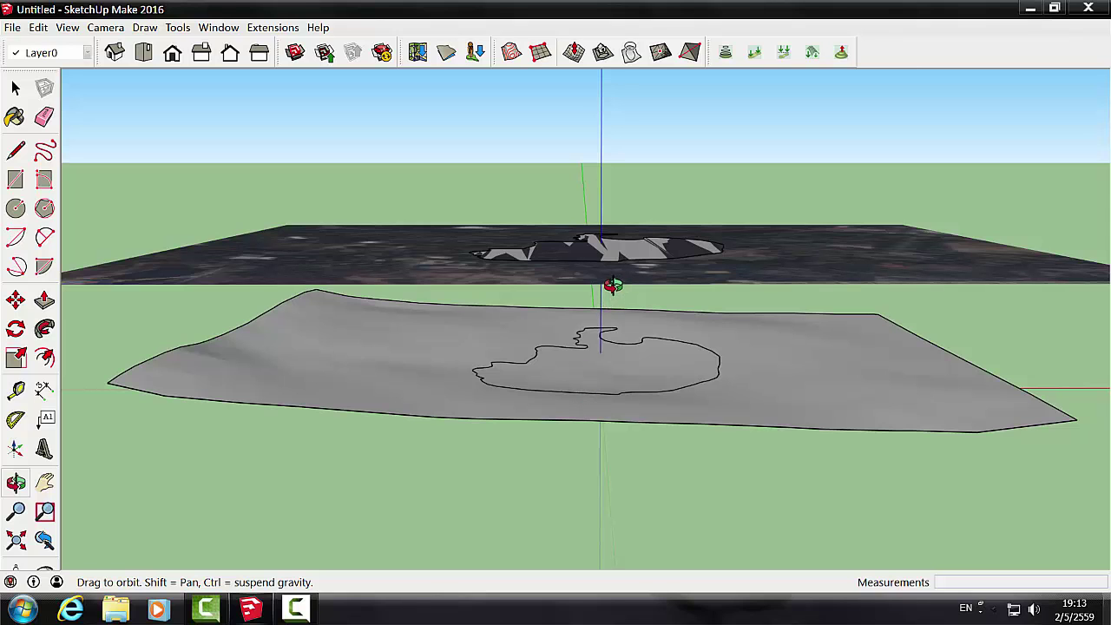
drag(613, 282, 613, 313)
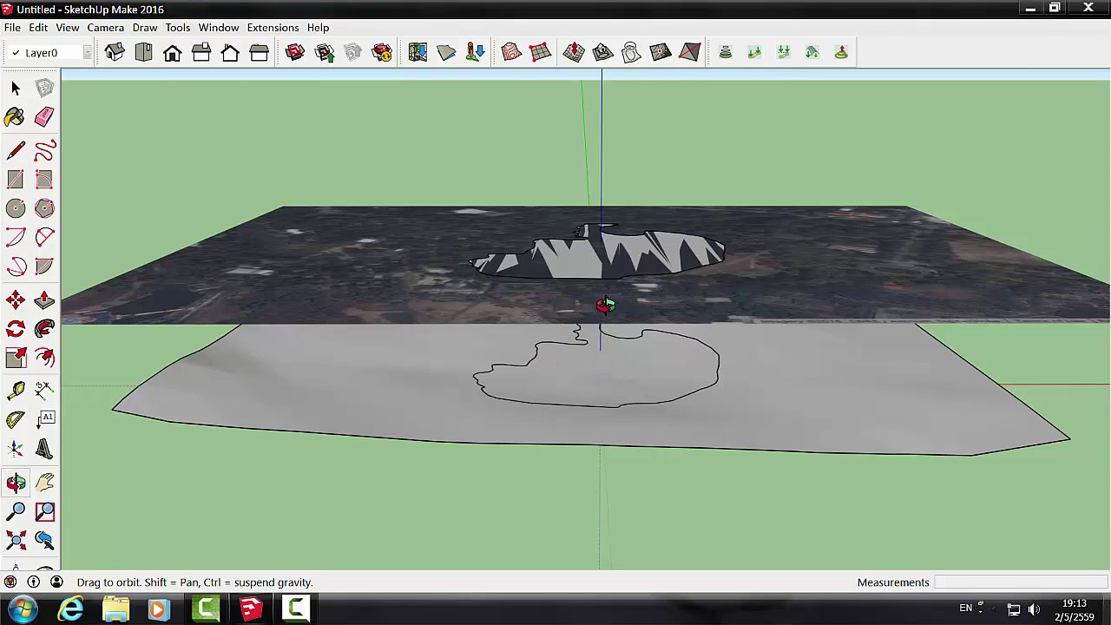
mouse_move(606, 306)
mouse_down()
mouse_move(590, 486)
mouse_move(585, 402)
mouse_up()
mouse_move(541, 446)
mouse_down()
mouse_move(542, 533)
mouse_move(565, 490)
mouse_up()
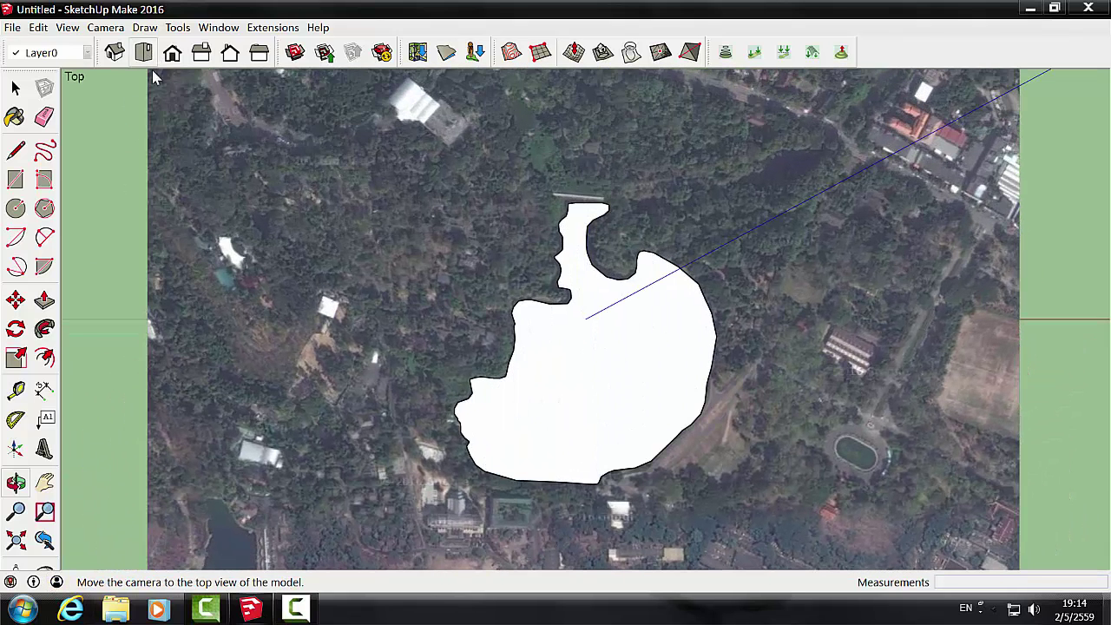
Step: Switch to Top view with the Line tool active and zoom in on the lake
click(143, 53)
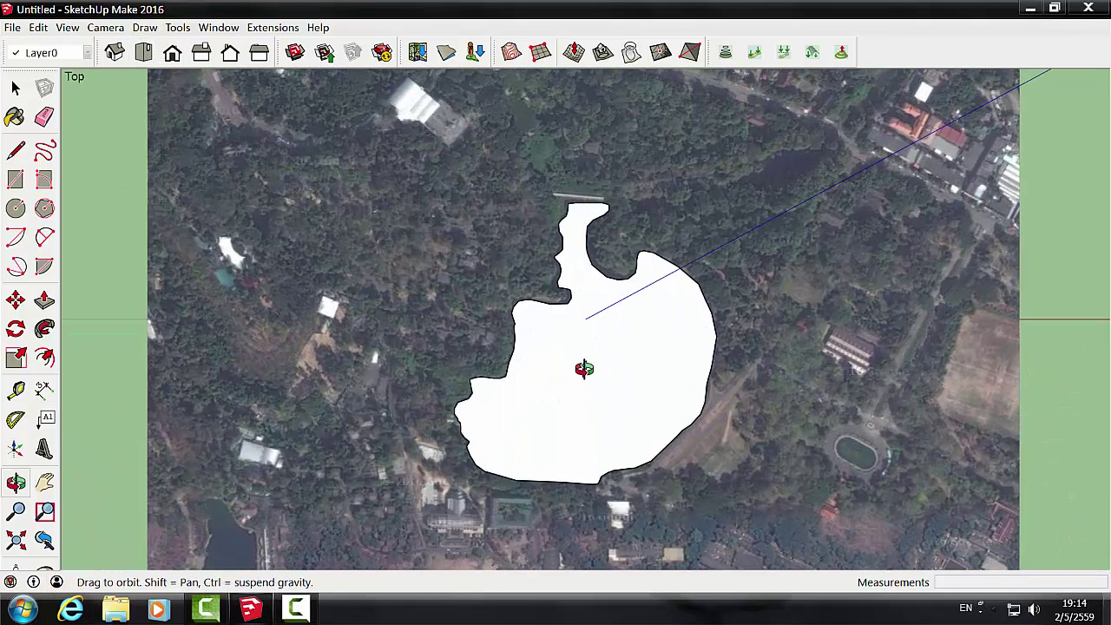
click(17, 153)
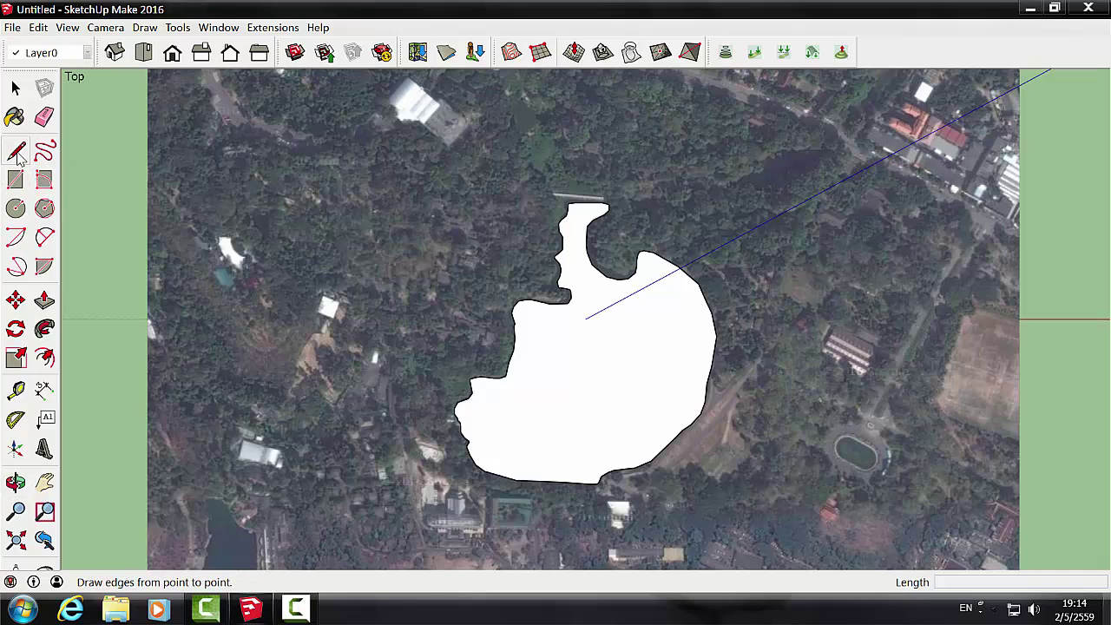
scroll(603, 404, up, 1)
scroll(606, 408, up, 1)
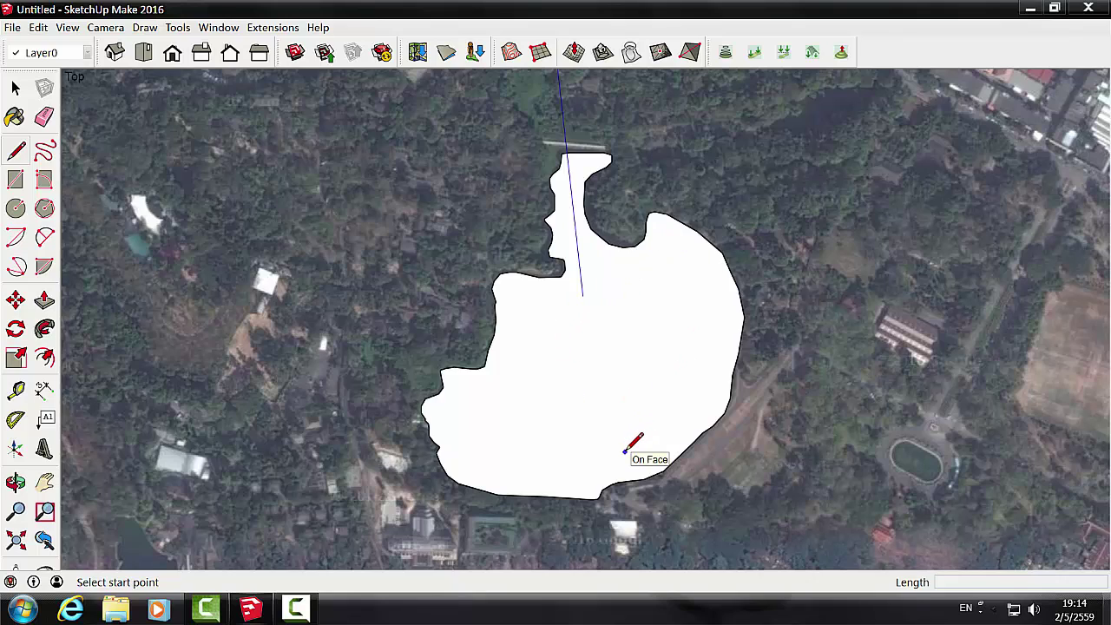
Step: Draw an 88.46 m trial line on the white lake face, then undo it
click(624, 451)
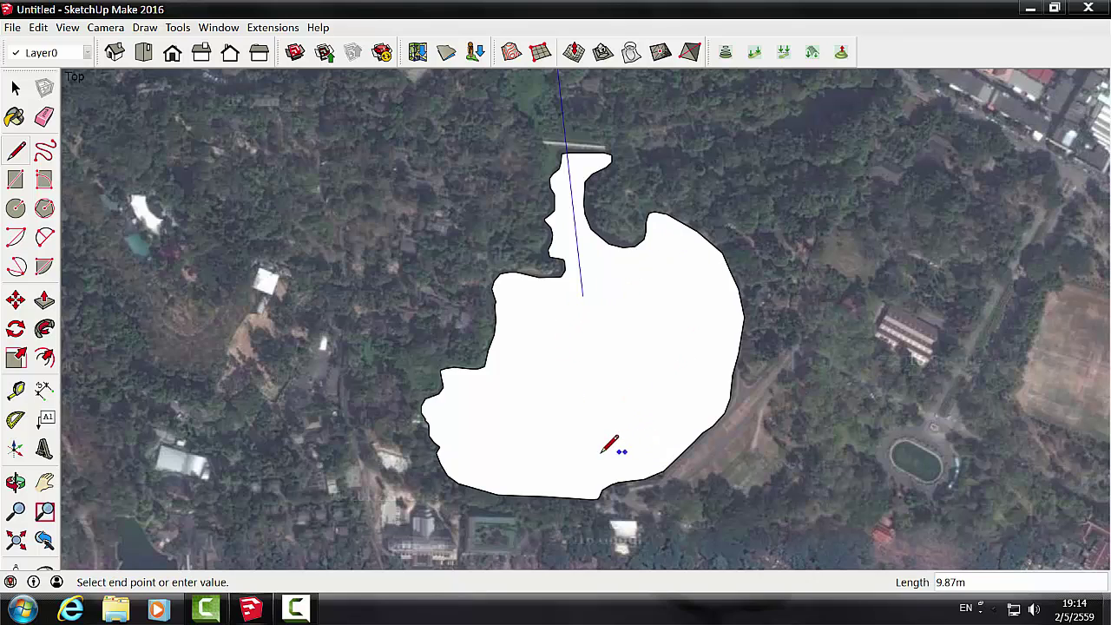
double_click(544, 472)
click(38, 27)
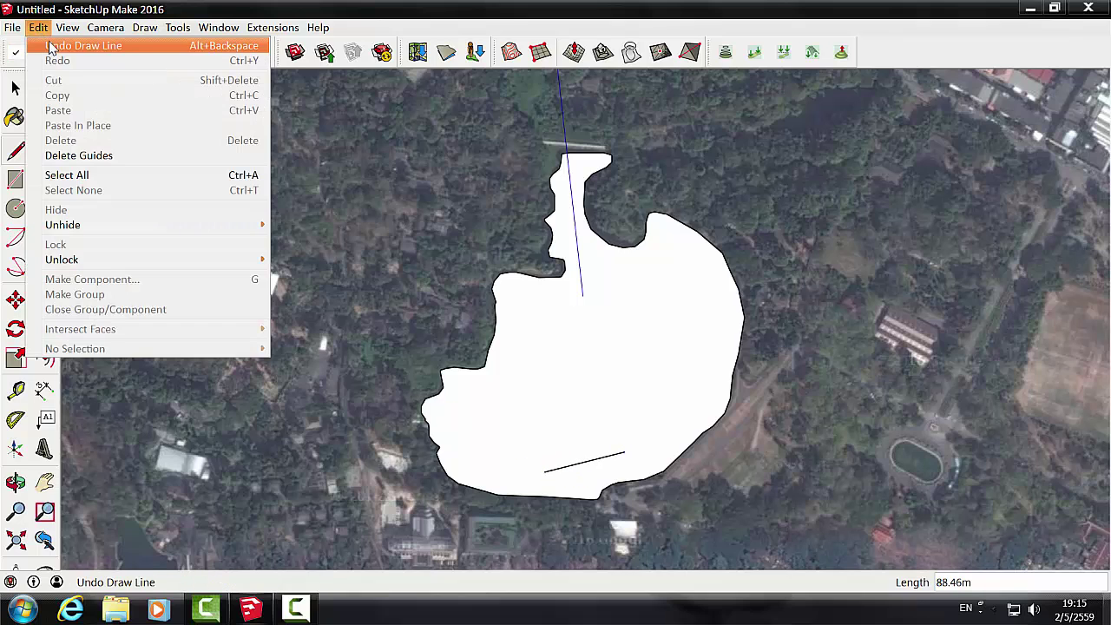
click(57, 45)
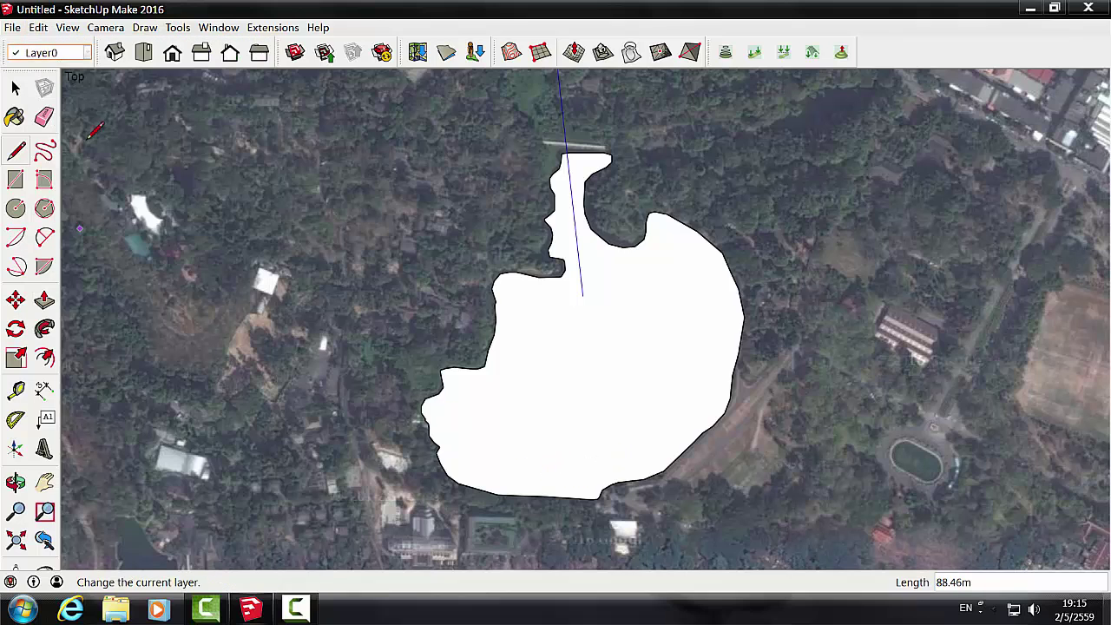
Step: Freehand-draw a closed inner contour inside the white lake face, then return to Iso view
click(45, 153)
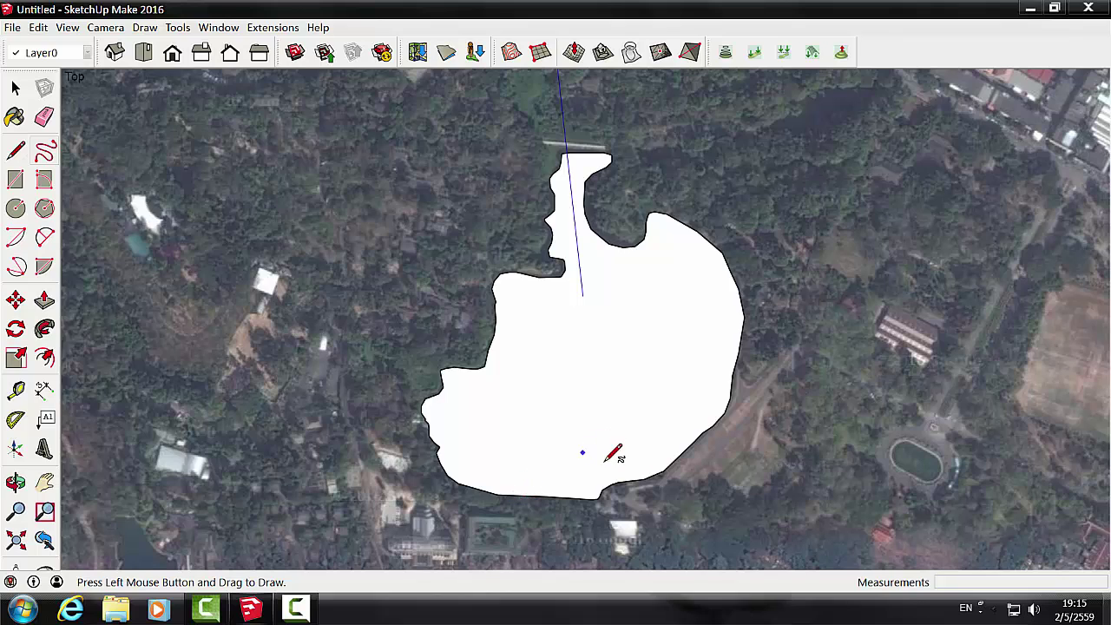
mouse_move(611, 457)
mouse_down()
mouse_move(471, 432)
mouse_move(472, 391)
mouse_move(508, 369)
mouse_move(525, 301)
mouse_move(584, 265)
mouse_move(569, 242)
mouse_move(584, 233)
mouse_move(604, 261)
mouse_move(663, 253)
mouse_move(694, 278)
mouse_move(708, 347)
mouse_move(686, 402)
mouse_move(619, 456)
mouse_up()
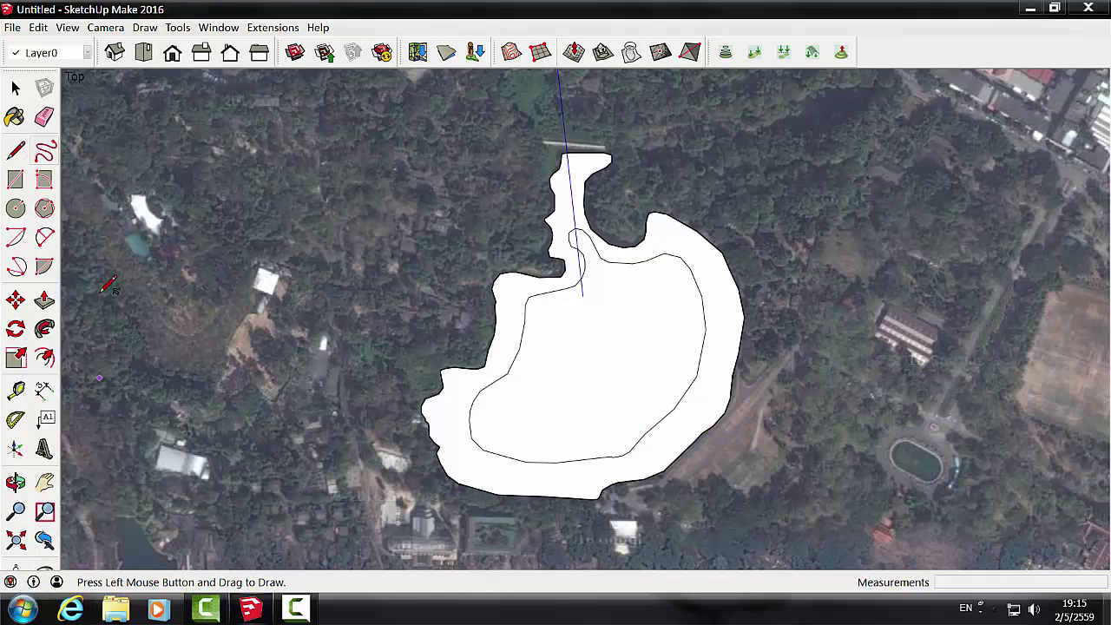
click(115, 54)
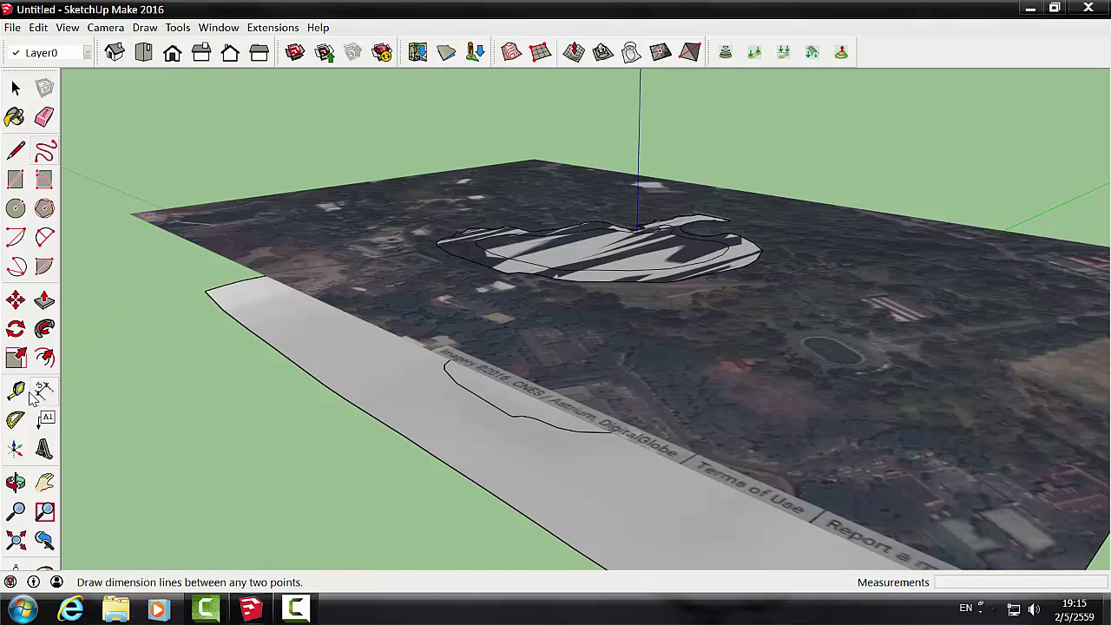
Step: Push the inner lake face down to -365.78 m below the terrain
mouse_move(337, 469)
mouse_down()
mouse_move(390, 474)
mouse_move(372, 487)
mouse_up()
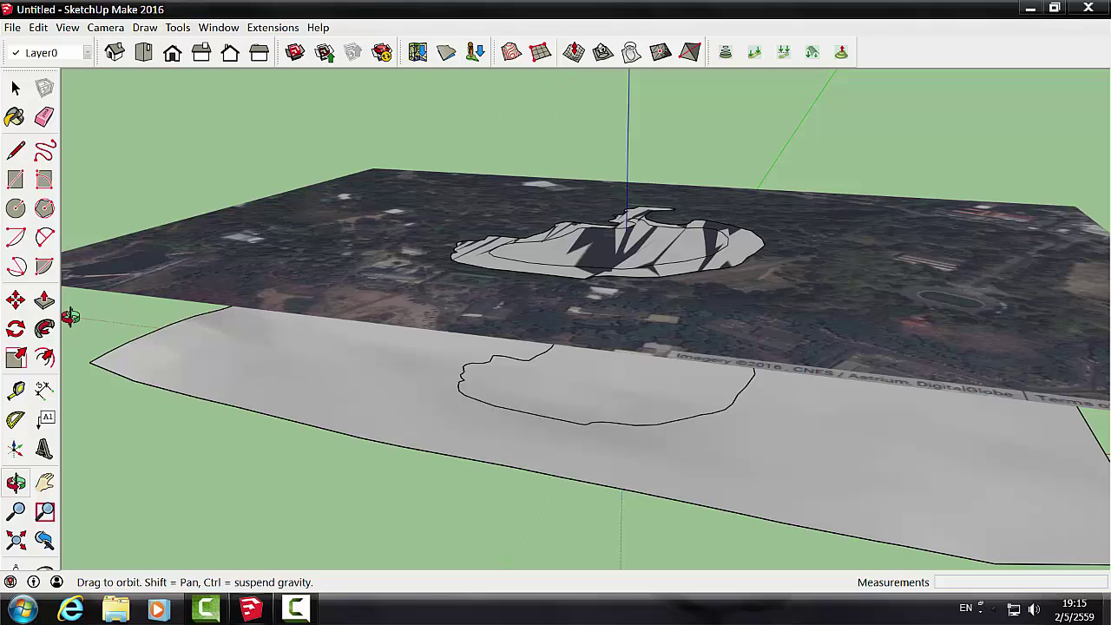
click(44, 300)
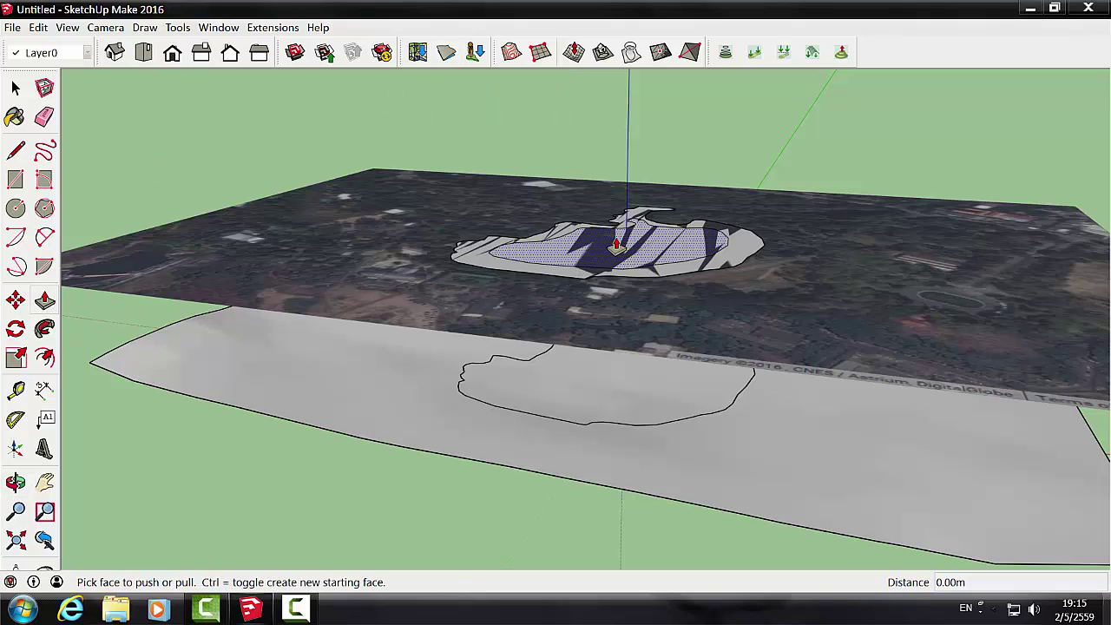
drag(616, 246, 602, 456)
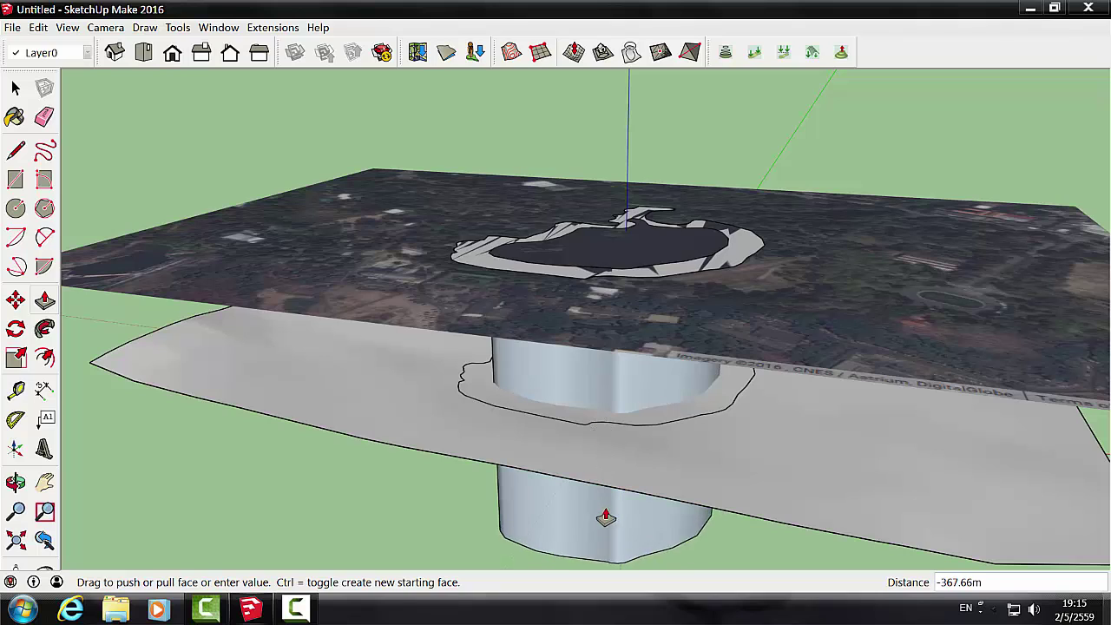
drag(603, 456, 618, 446)
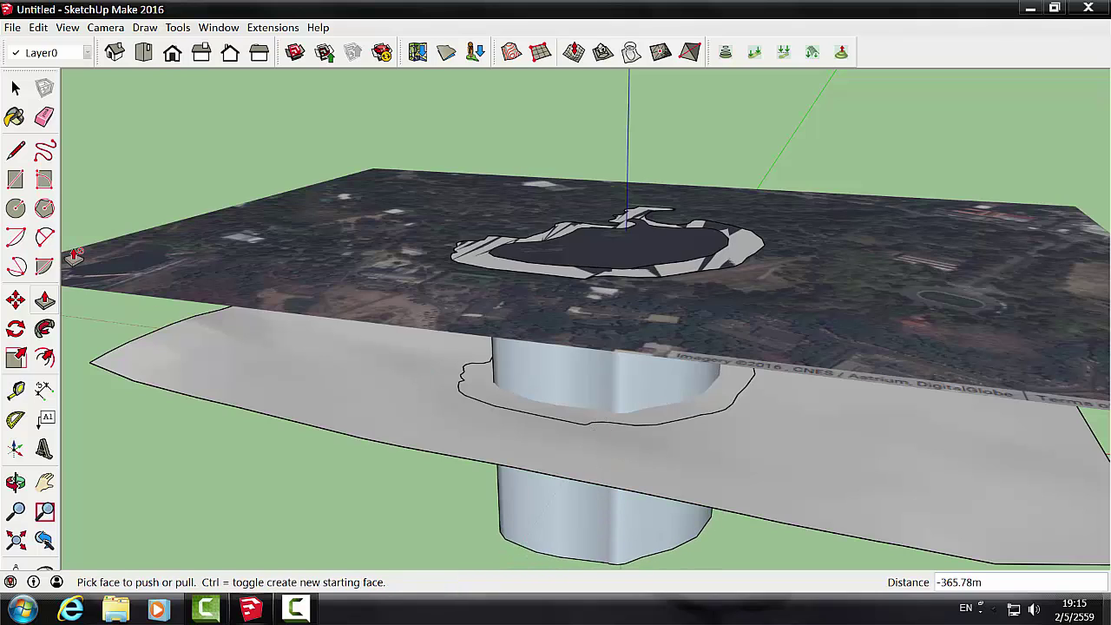
Step: Intersect the inner cylinder with the model to imprint its contour on the terrain
click(15, 88)
right_click(569, 378)
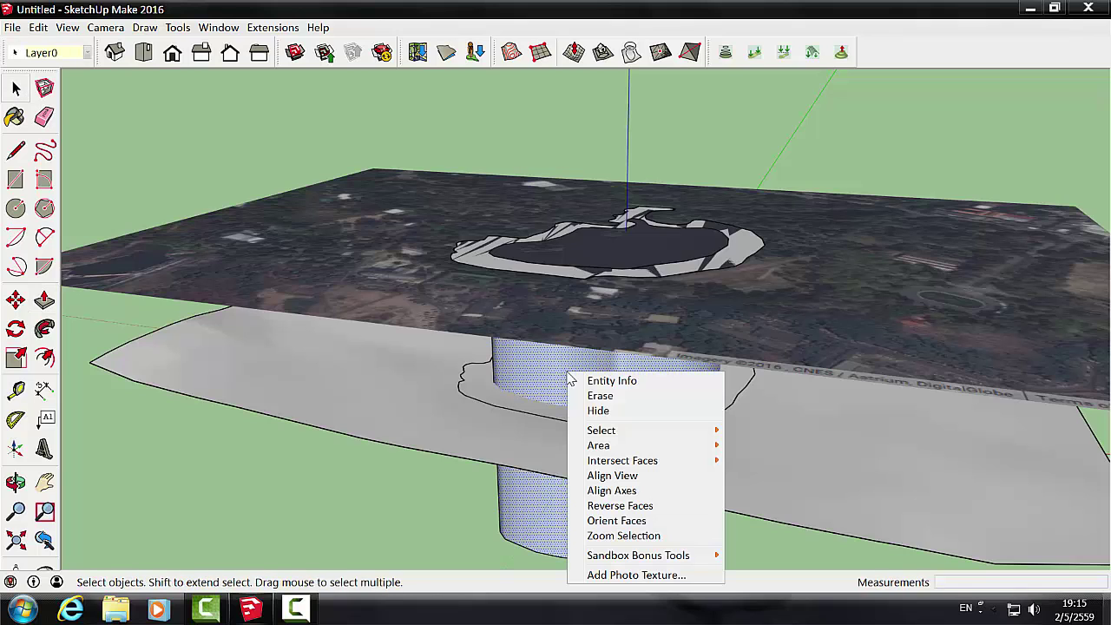
mouse_move(622, 460)
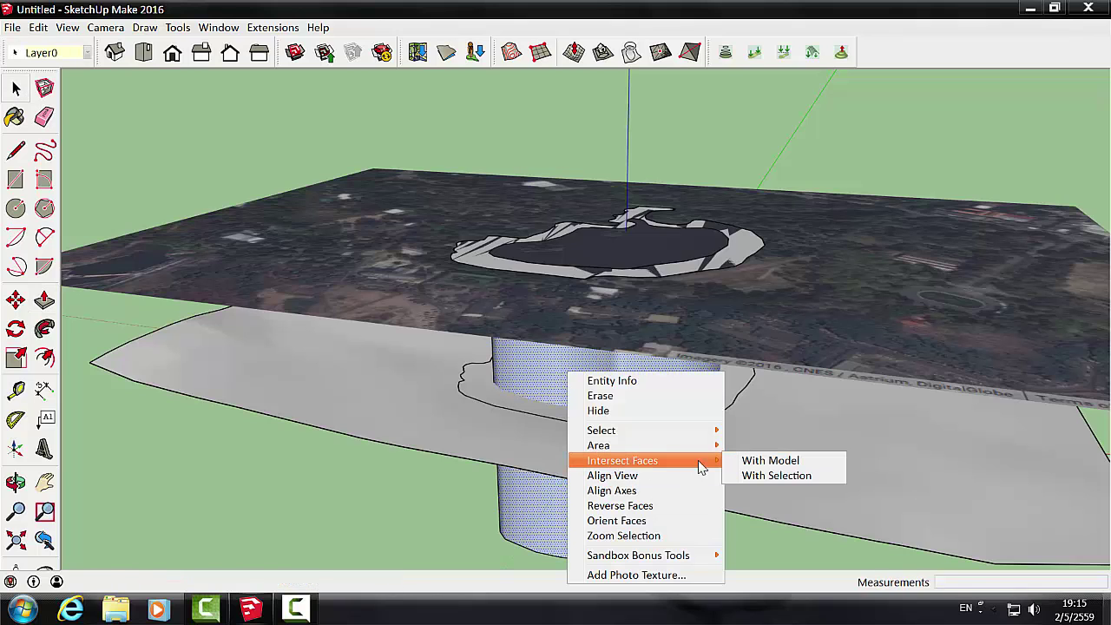
click(765, 461)
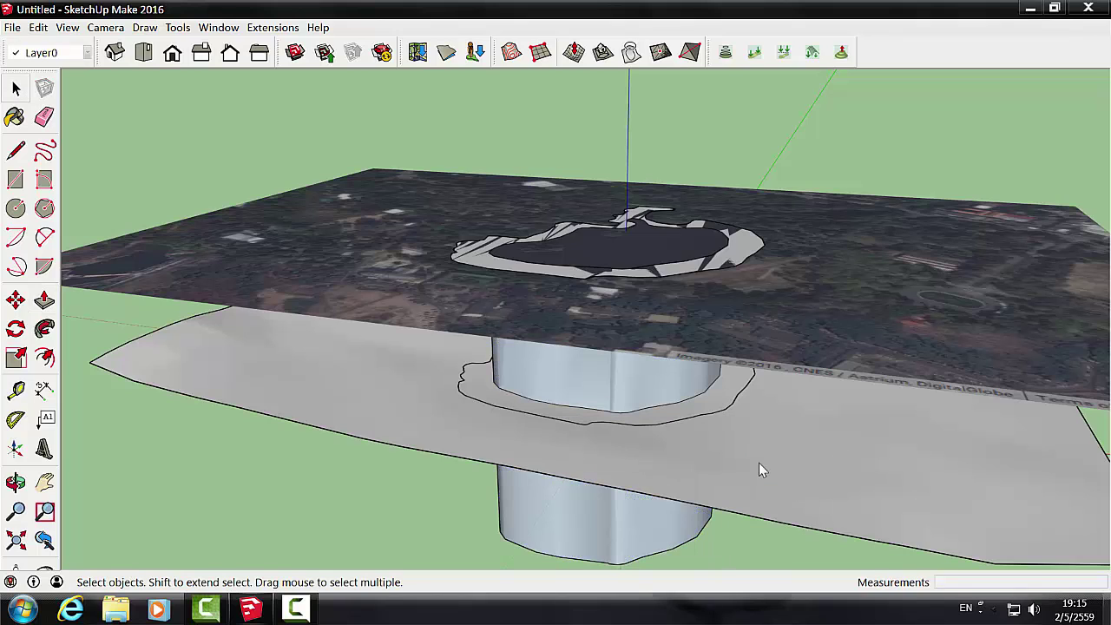
Step: Erase the inner cylinder's top face and side faces
click(549, 382)
right_click(554, 380)
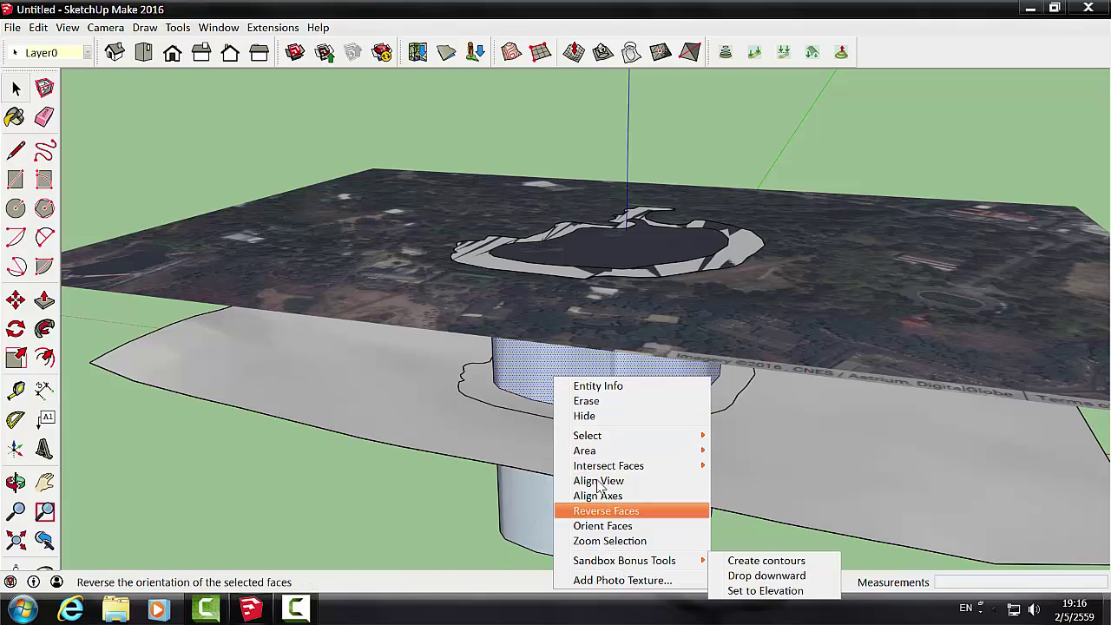
click(591, 400)
click(575, 520)
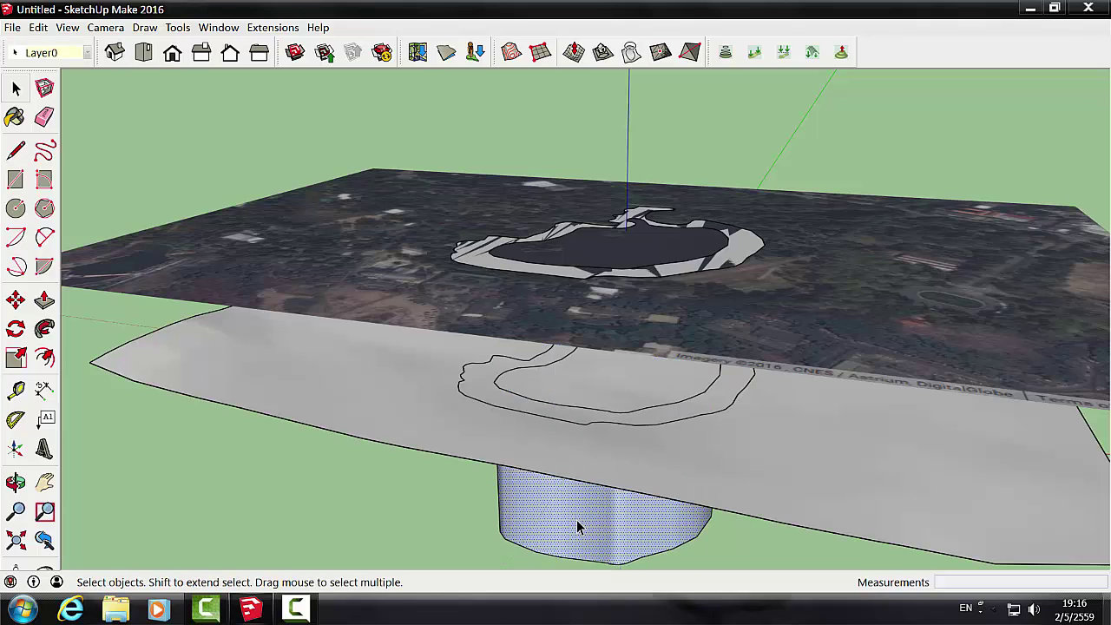
right_click(577, 520)
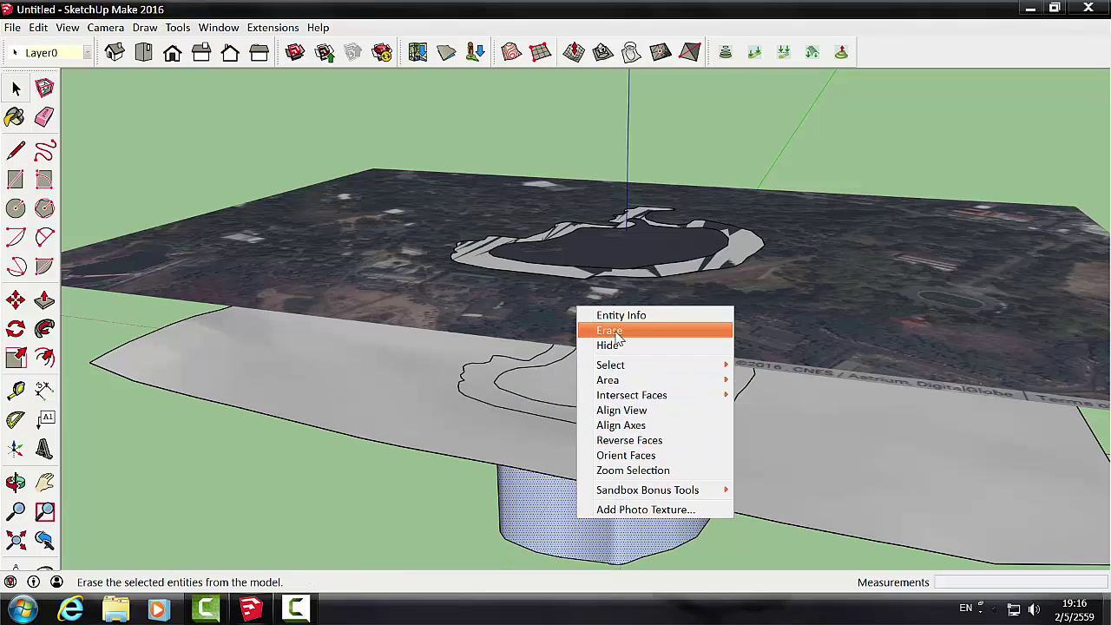
click(610, 331)
Step: Delete the leftover pond bottom face and its outline curve
click(605, 545)
right_click(606, 544)
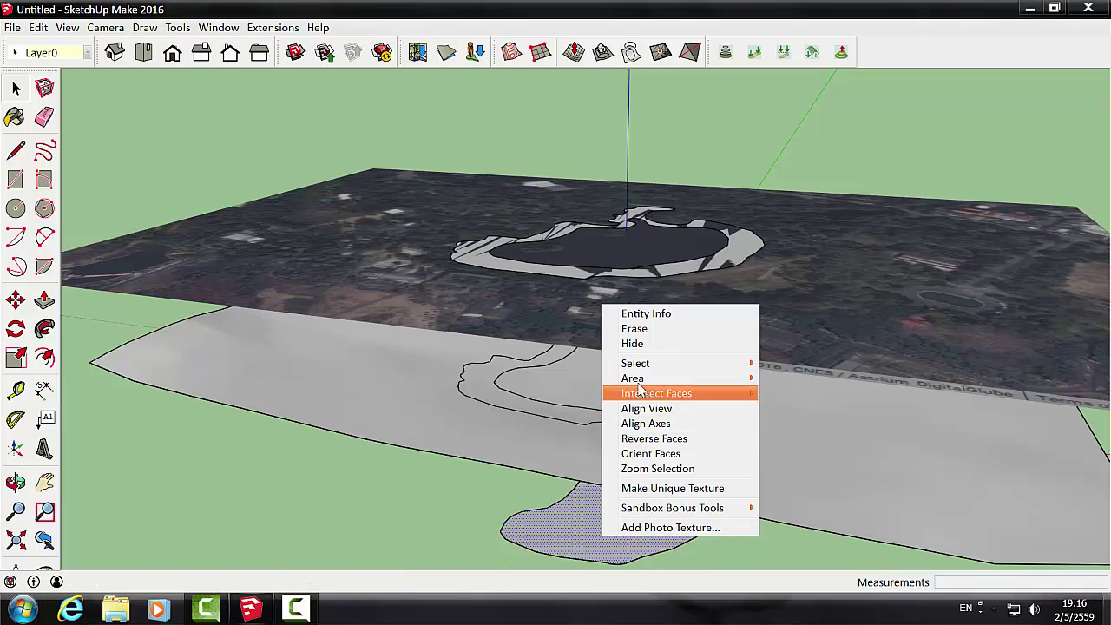
click(648, 331)
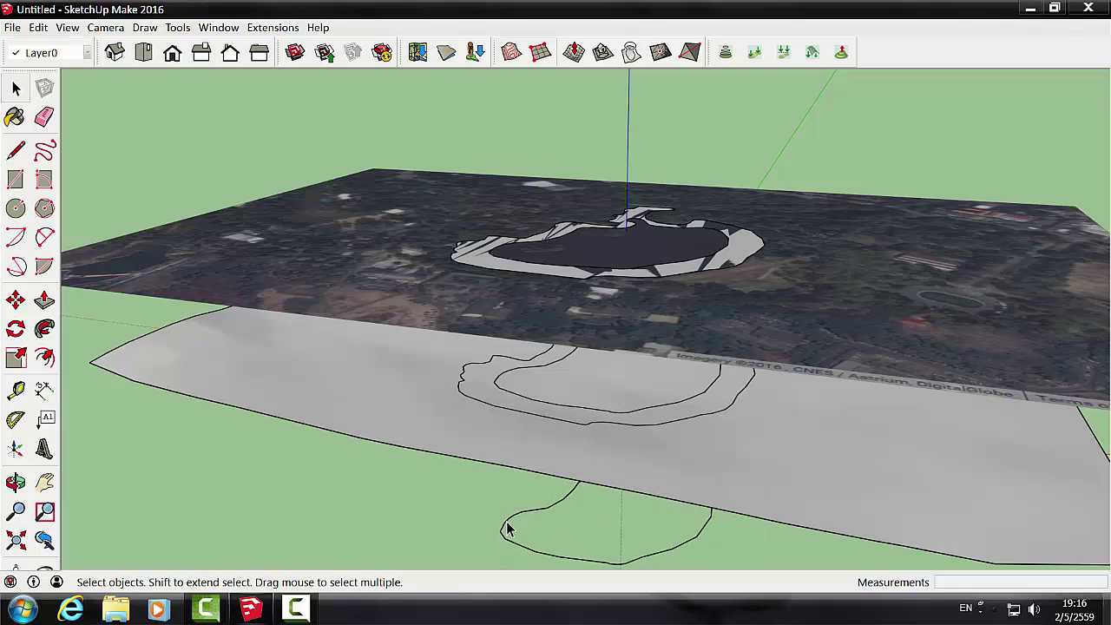
right_click(508, 528)
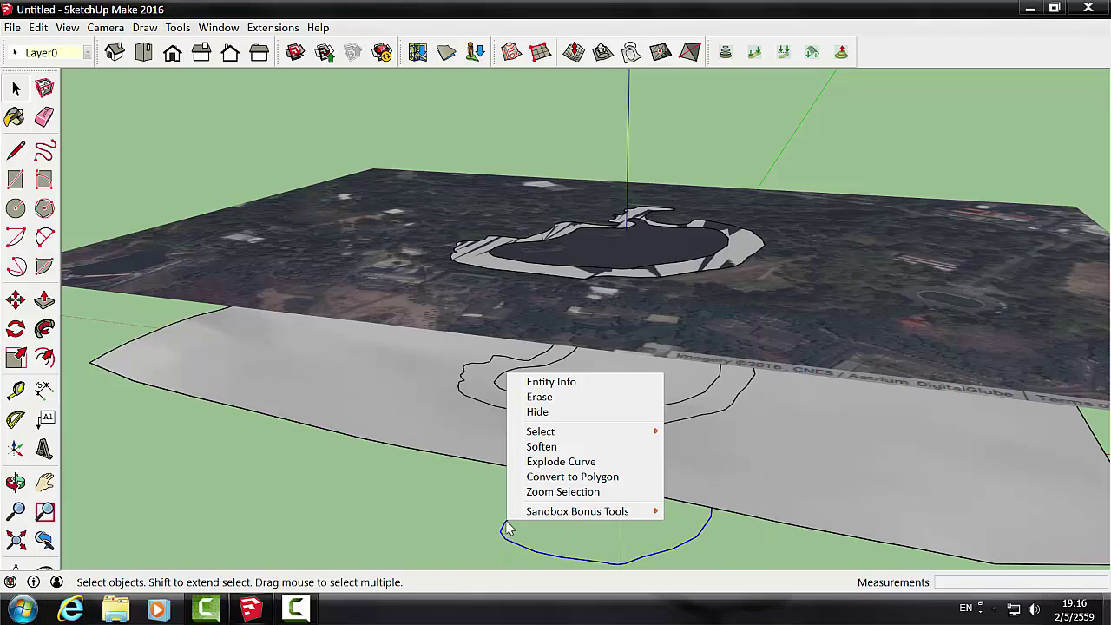
click(549, 393)
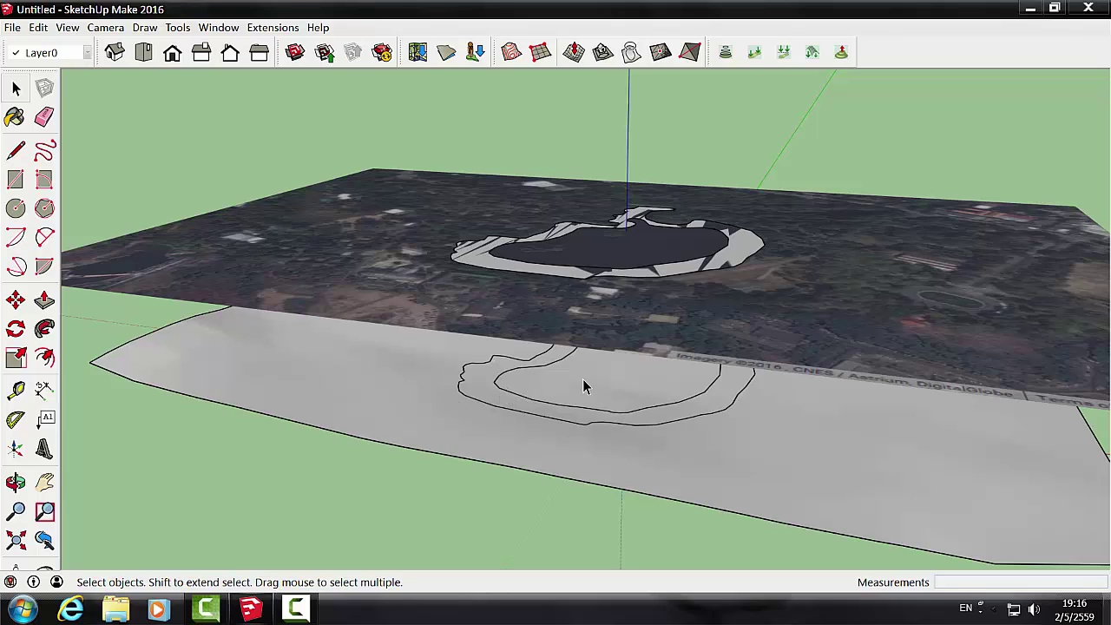
Step: From Top view, freehand-draw a third closed contour inside the inner lake loop, then return to Iso view
click(144, 53)
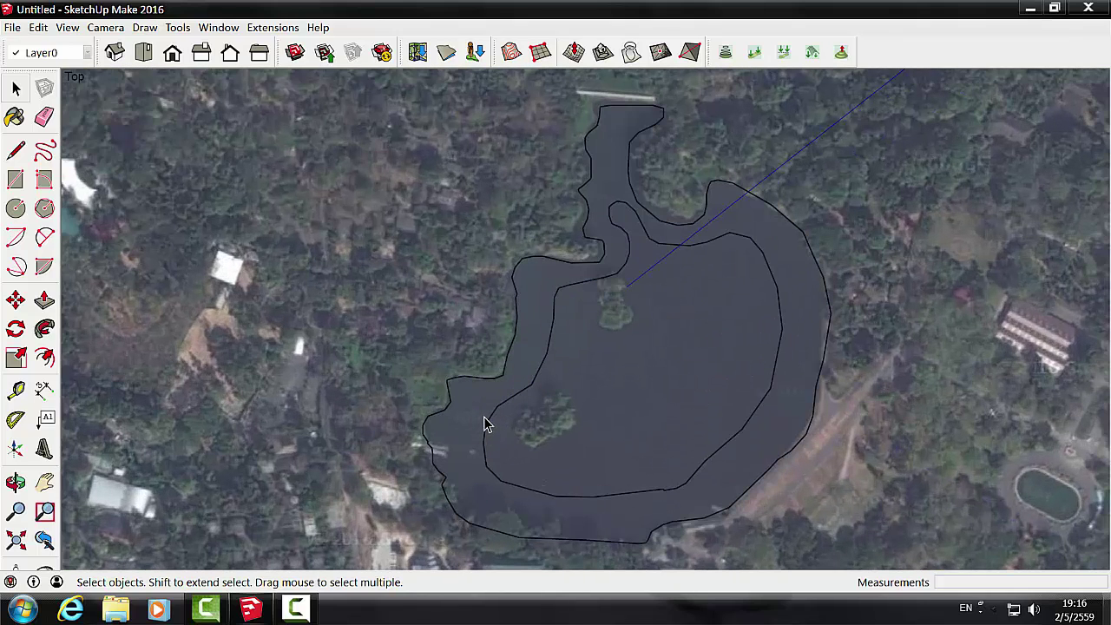
click(45, 151)
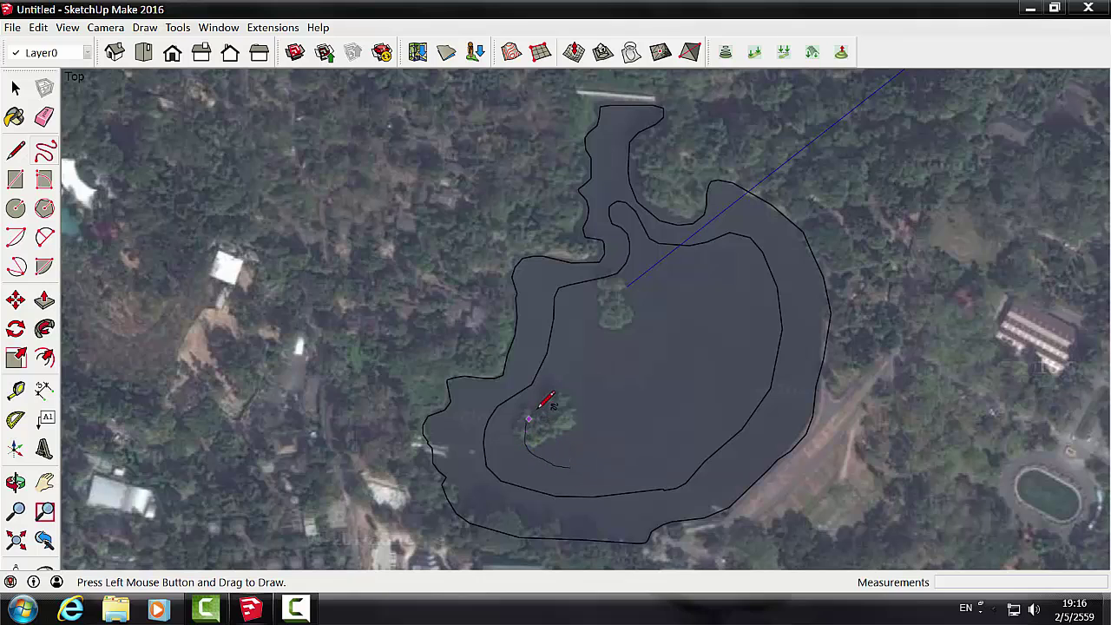
drag(539, 407, 564, 358)
mouse_move(631, 294)
mouse_down()
mouse_move(660, 256)
mouse_move(762, 287)
mouse_move(744, 367)
mouse_move(707, 422)
mouse_move(624, 462)
mouse_move(527, 438)
mouse_up()
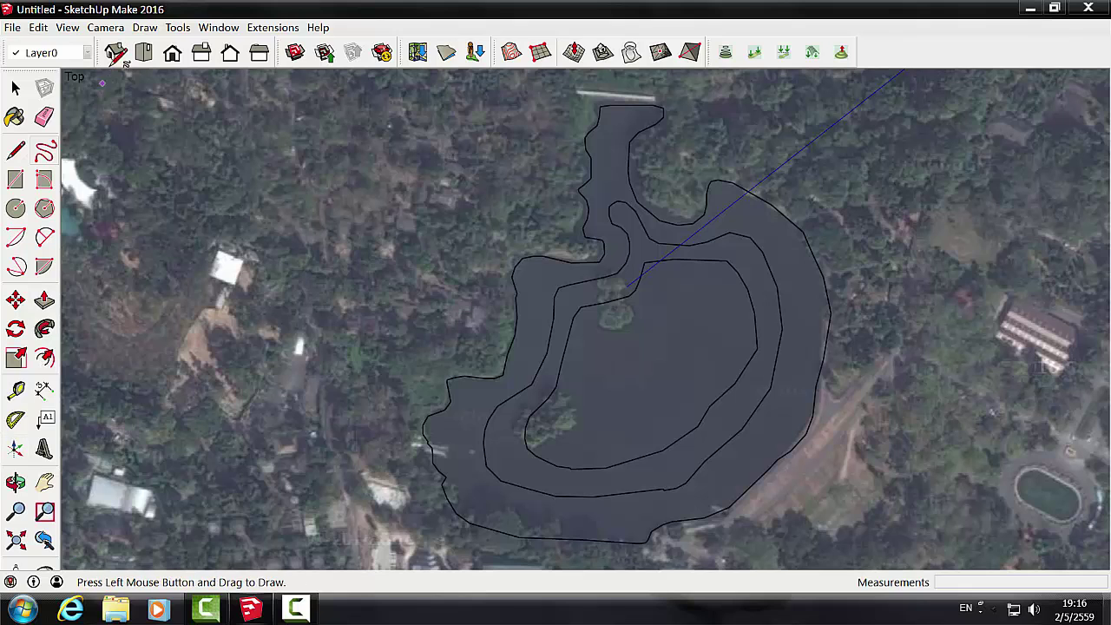
click(115, 54)
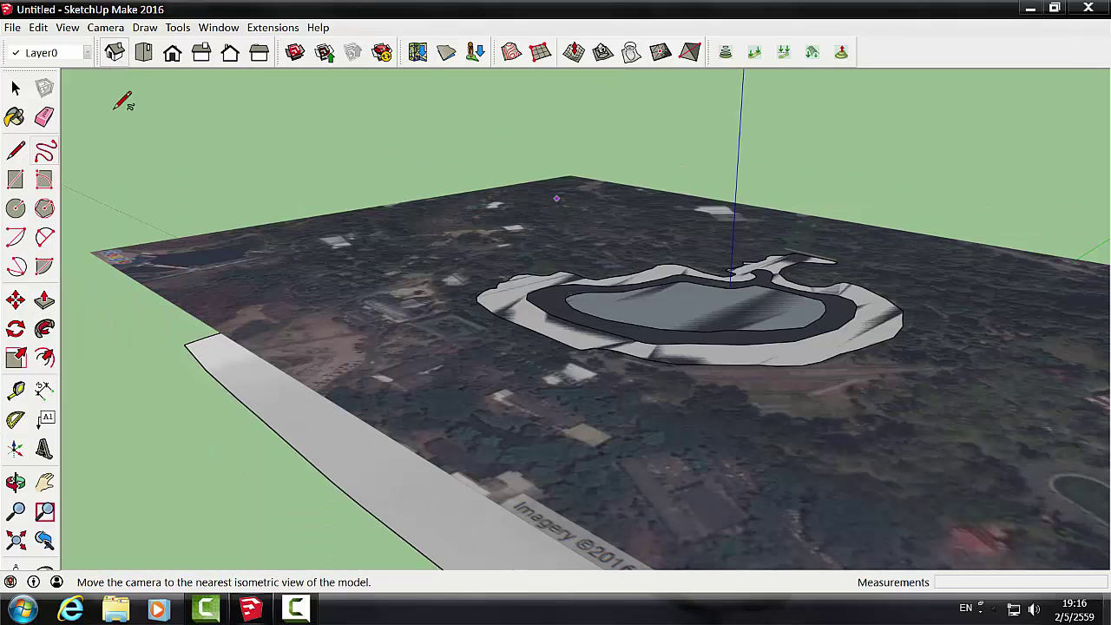
Step: Push the innermost lake face down through the grey terrain sheet
click(16, 482)
mouse_move(248, 520)
mouse_down()
mouse_move(418, 456)
mouse_move(390, 481)
mouse_up()
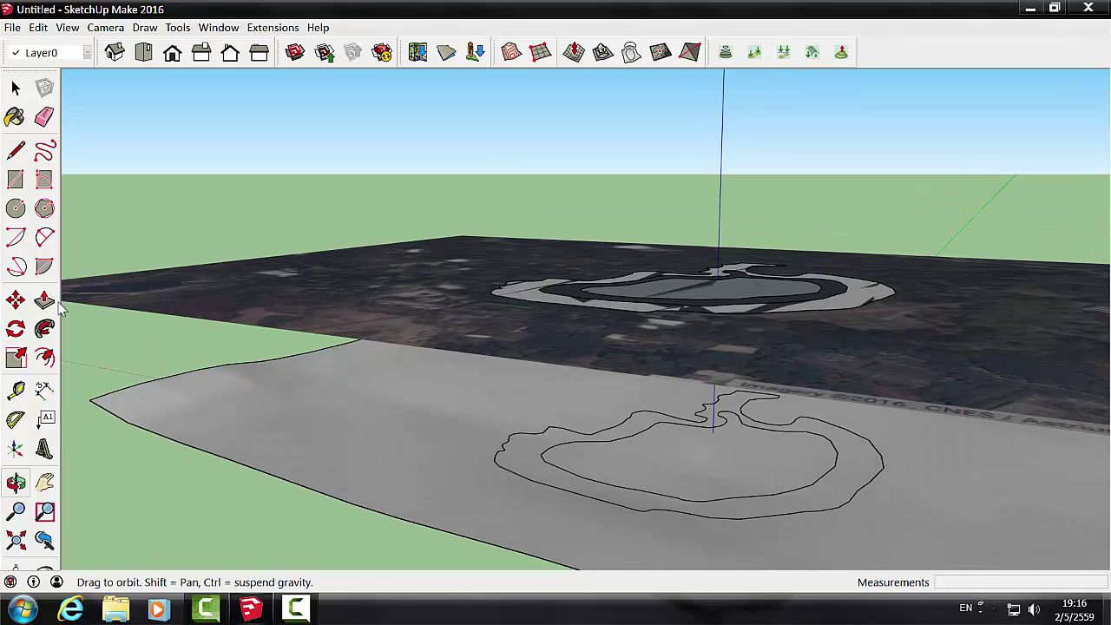
click(44, 300)
click(689, 290)
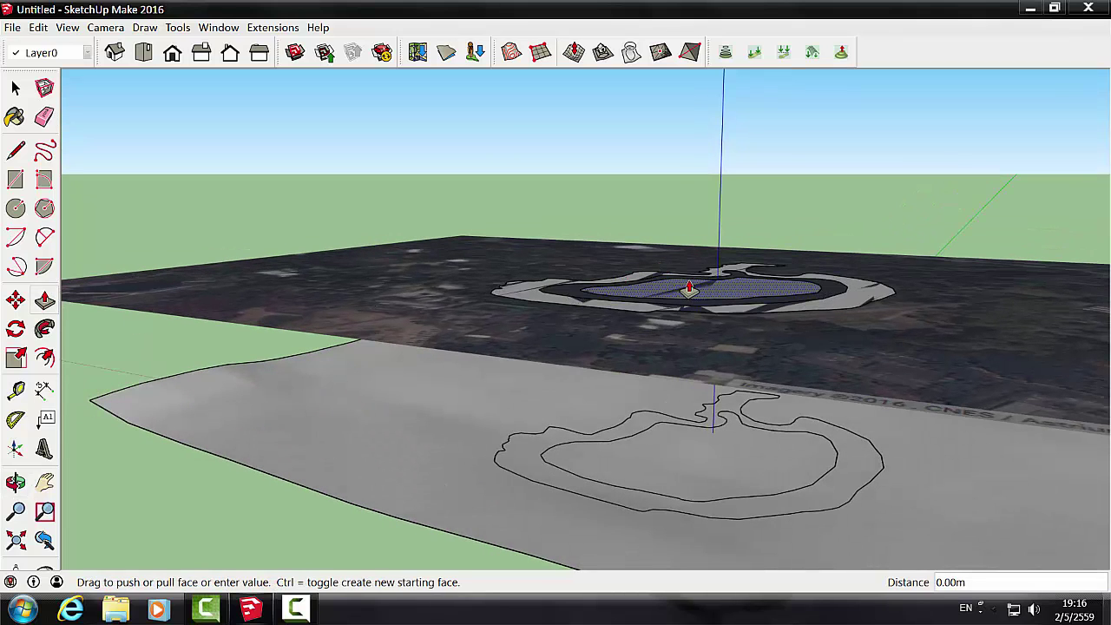
drag(689, 289, 682, 544)
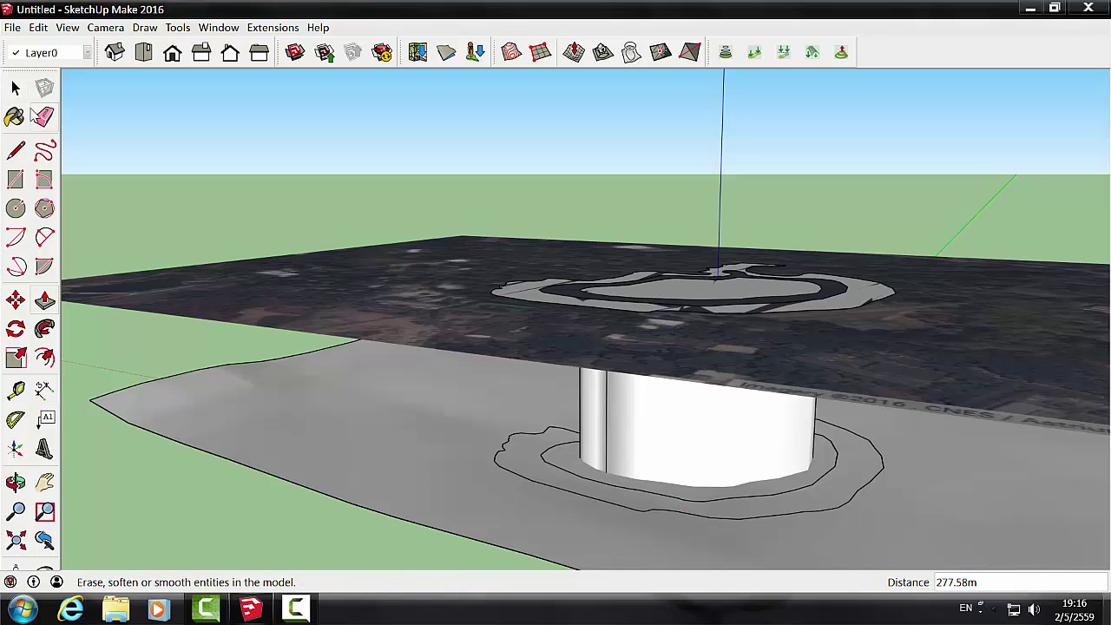
Step: Intersect the extruded cylinder with the model, then erase the cylinder and keep the new contour
click(15, 88)
click(690, 434)
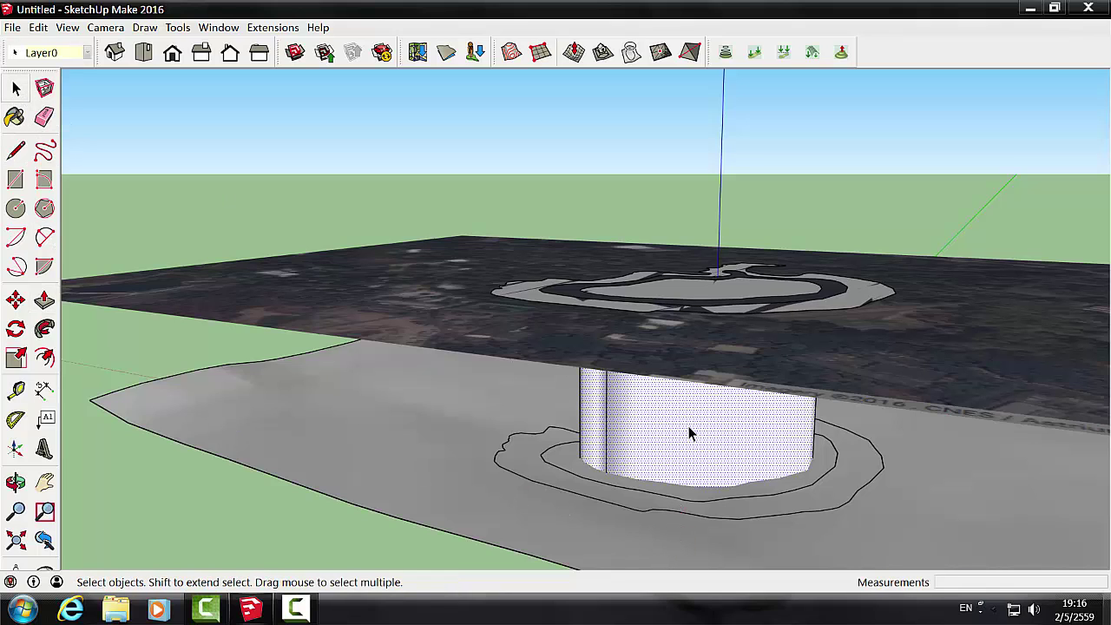
right_click(691, 434)
mouse_move(745, 302)
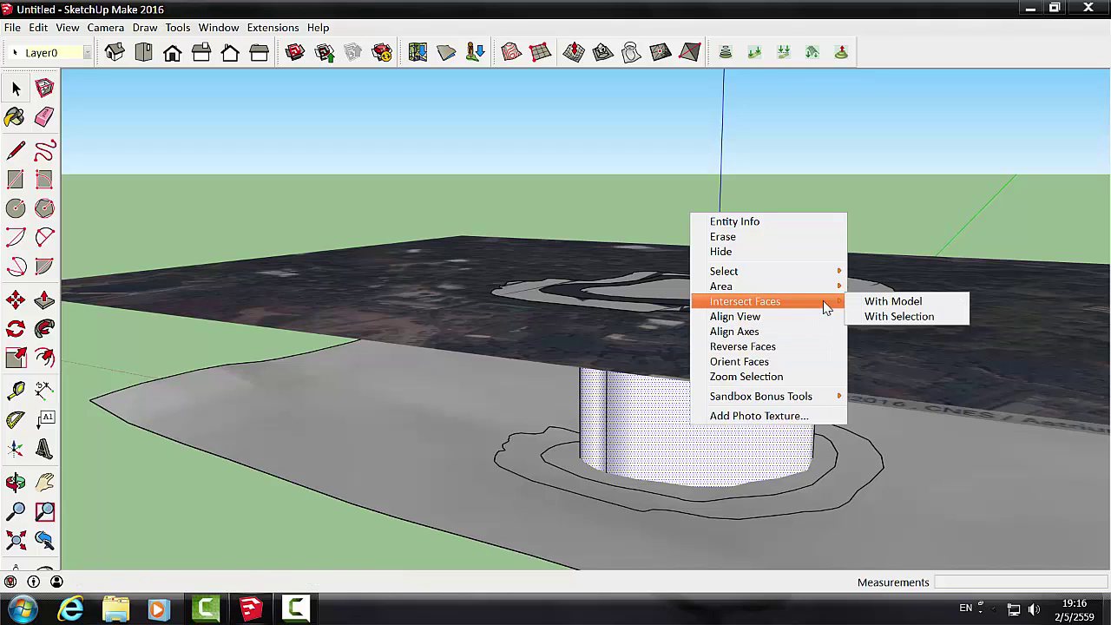
click(882, 303)
click(688, 443)
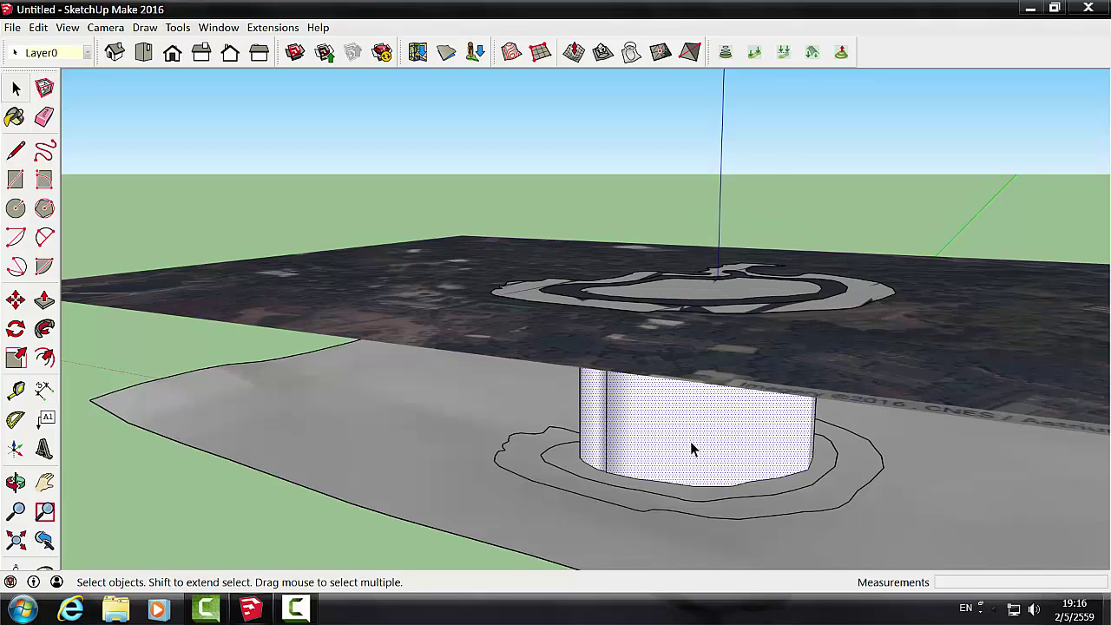
right_click(691, 441)
click(745, 254)
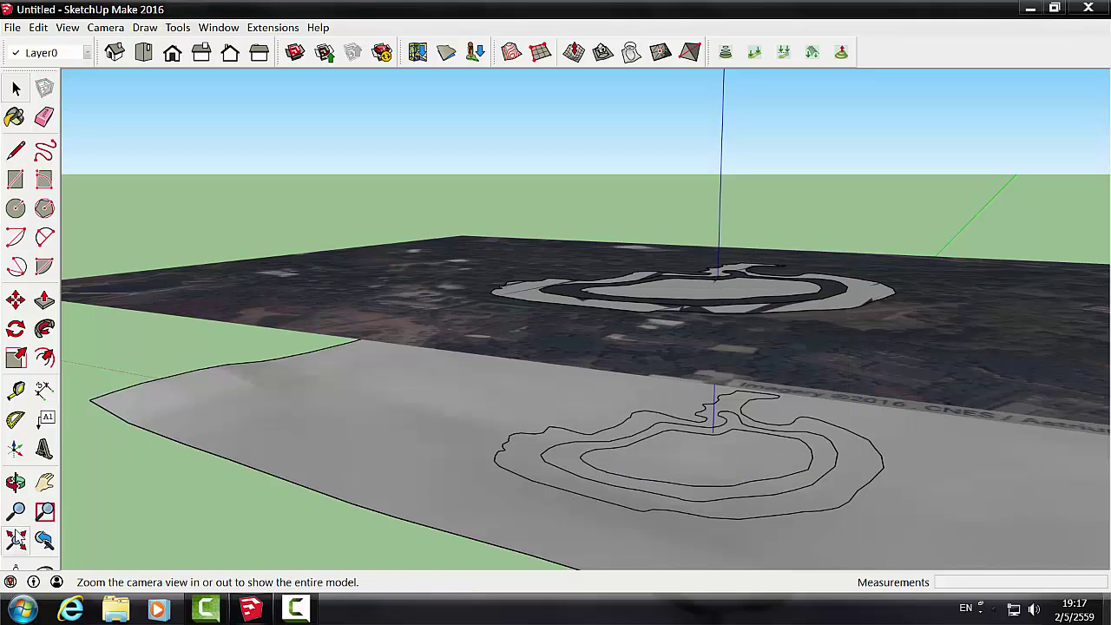
Step: Fit the model in view, float the tool set, maximize the window, and reposition the panel
key(shift+z)
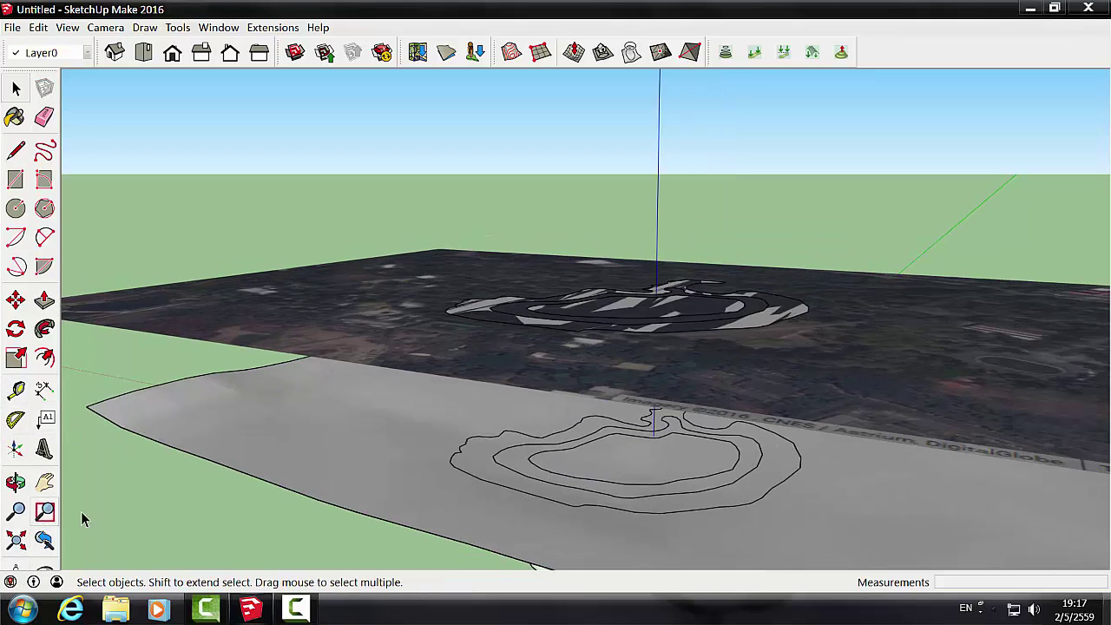
scroll(361, 508, down, 1)
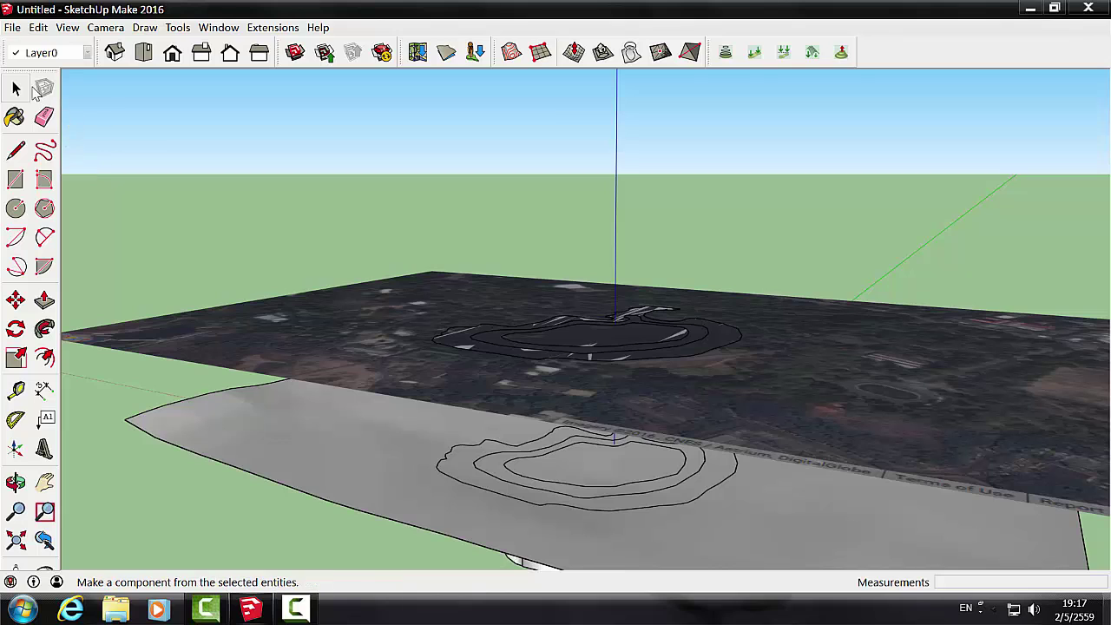
drag(29, 70, 29, 58)
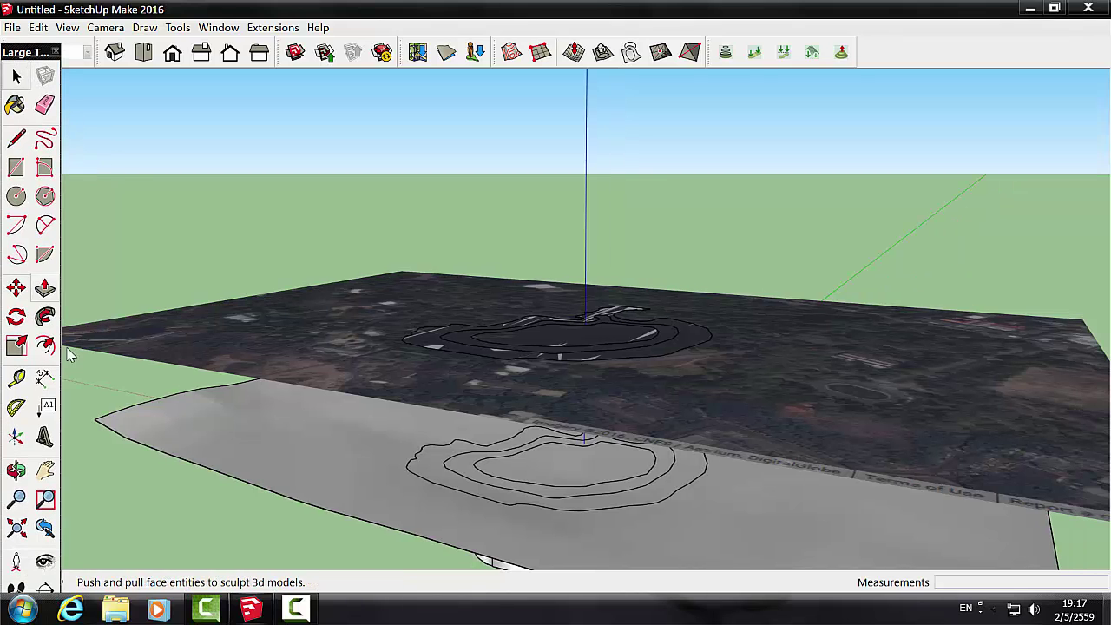
click(1053, 9)
scroll(322, 533, down, 2)
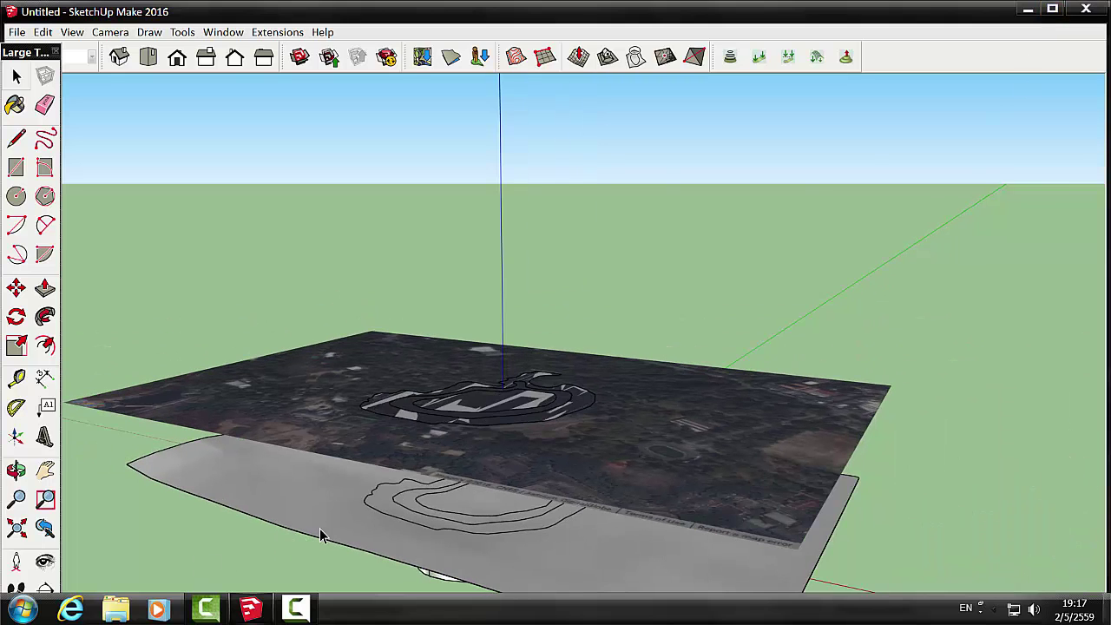
scroll(347, 526, up, 2)
scroll(347, 527, up, 2)
scroll(344, 529, up, 2)
scroll(344, 530, down, 2)
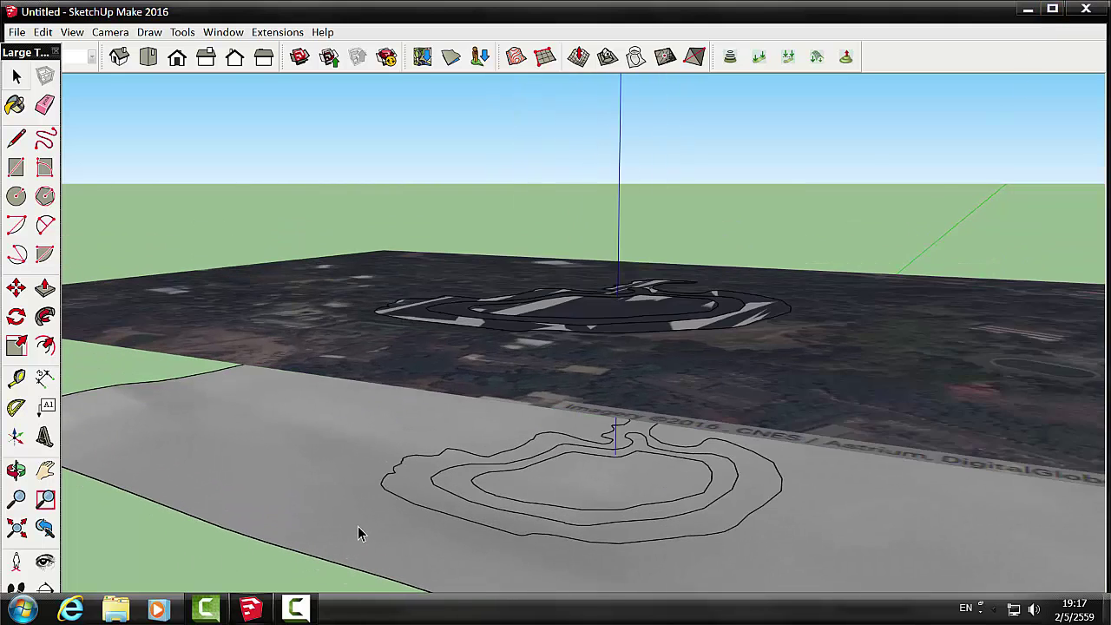
scroll(356, 529, down, 2)
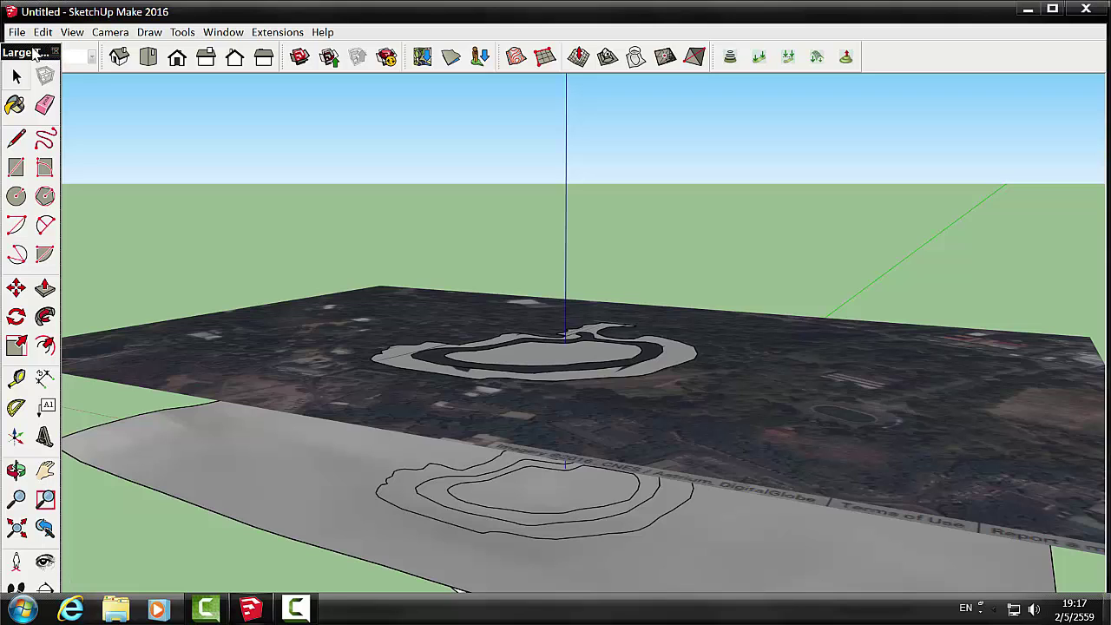
drag(34, 52, 32, 10)
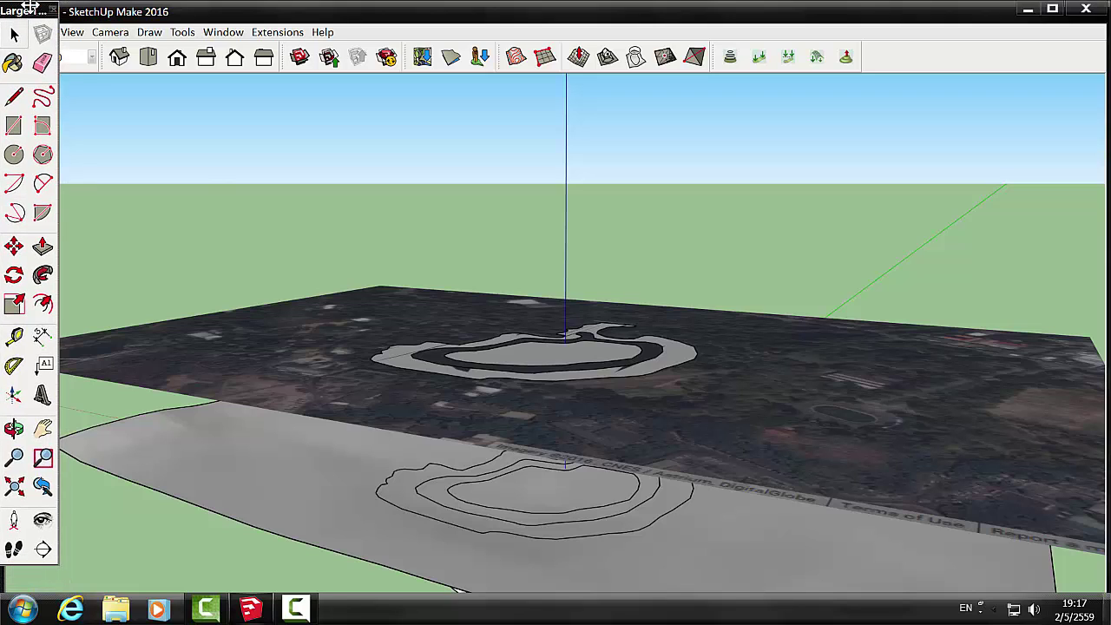
Step: From beneath the terrain, erase the leftover cylinder face and the bottom ellipse outline
click(14, 428)
drag(314, 492, 332, 368)
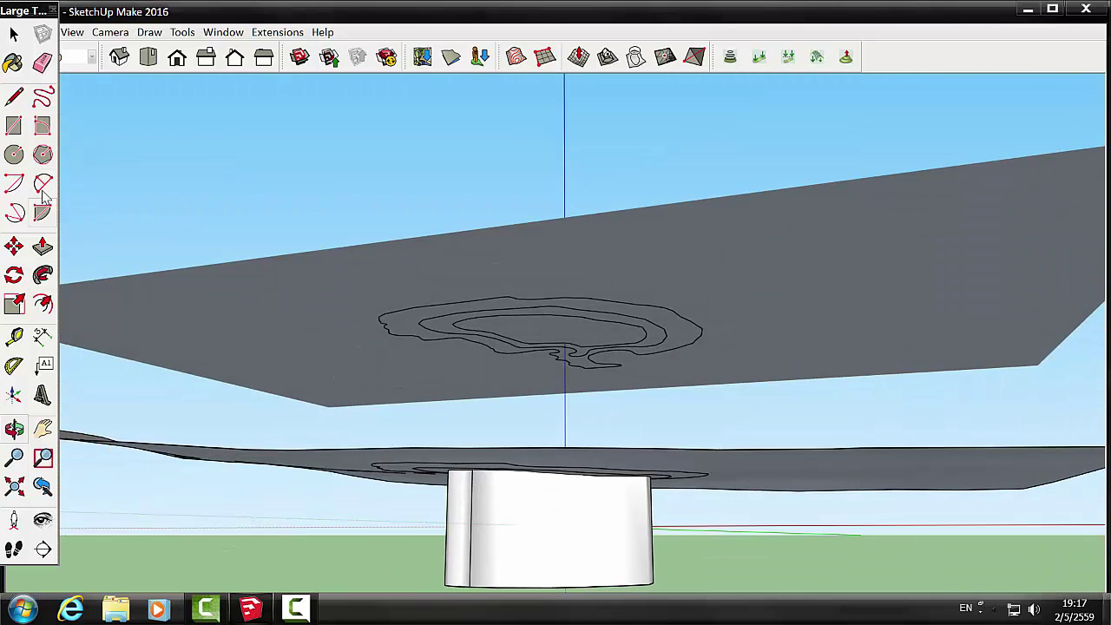
click(14, 35)
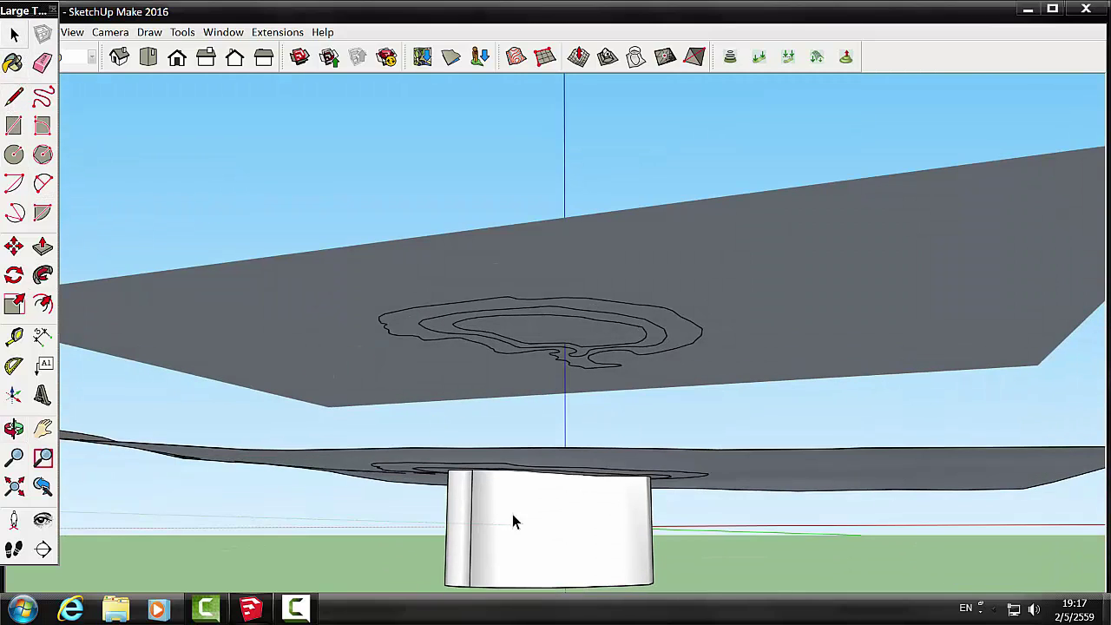
click(531, 530)
right_click(531, 530)
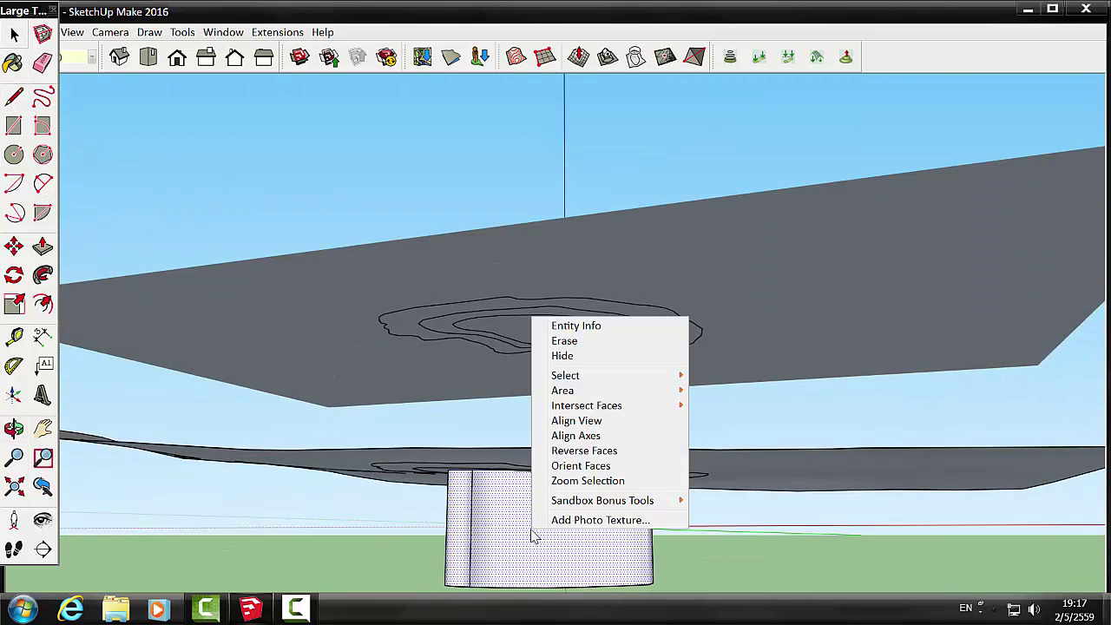
click(573, 341)
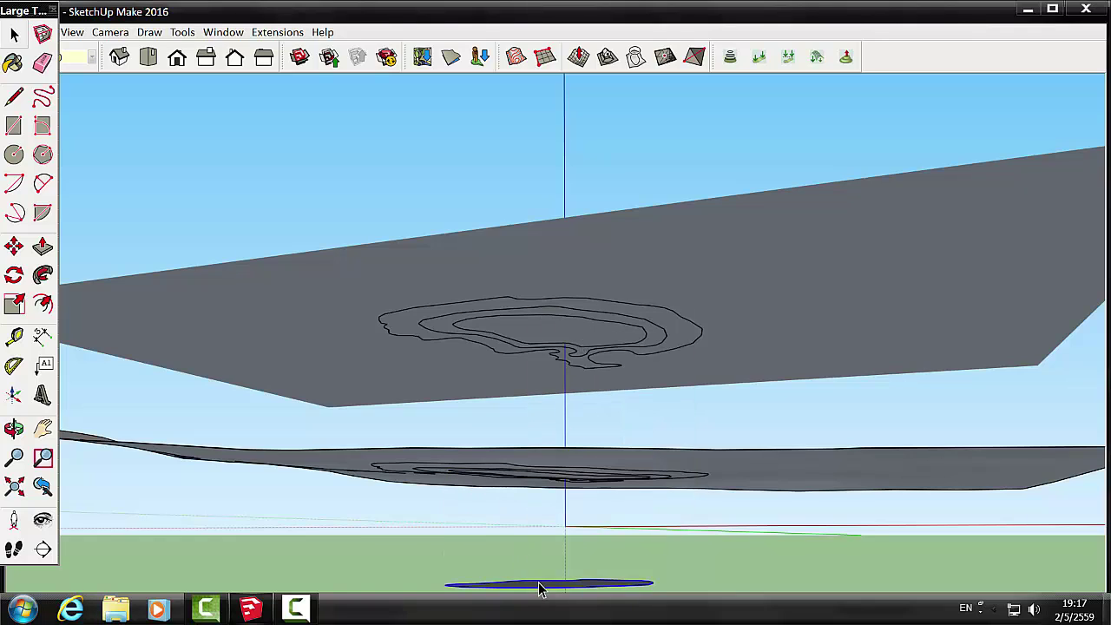
right_click(539, 588)
click(569, 458)
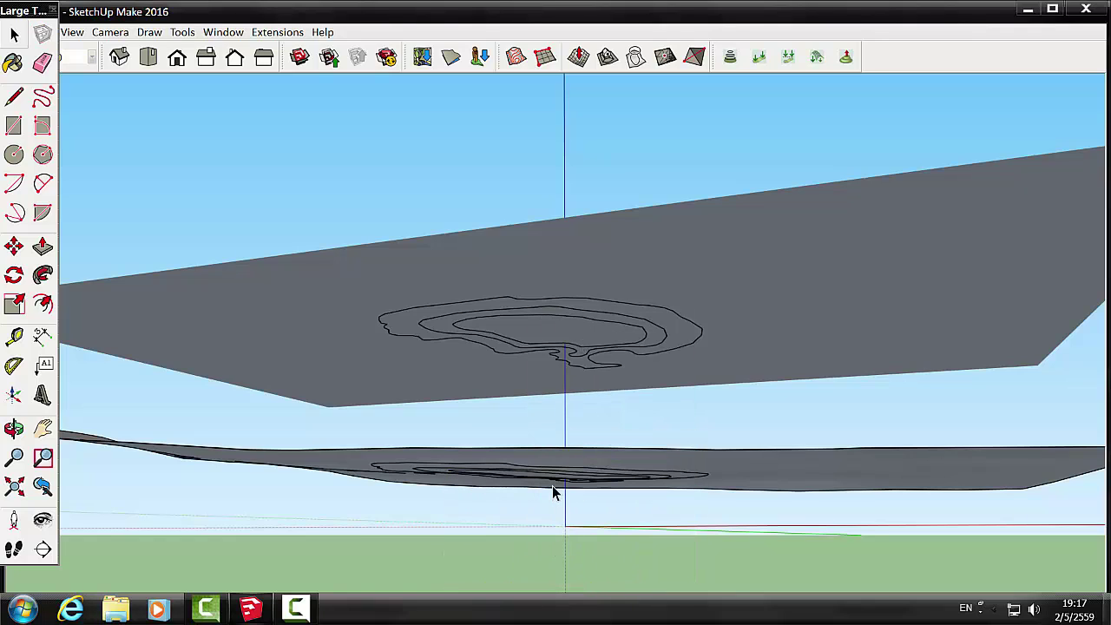
click(14, 428)
drag(414, 280, 503, 582)
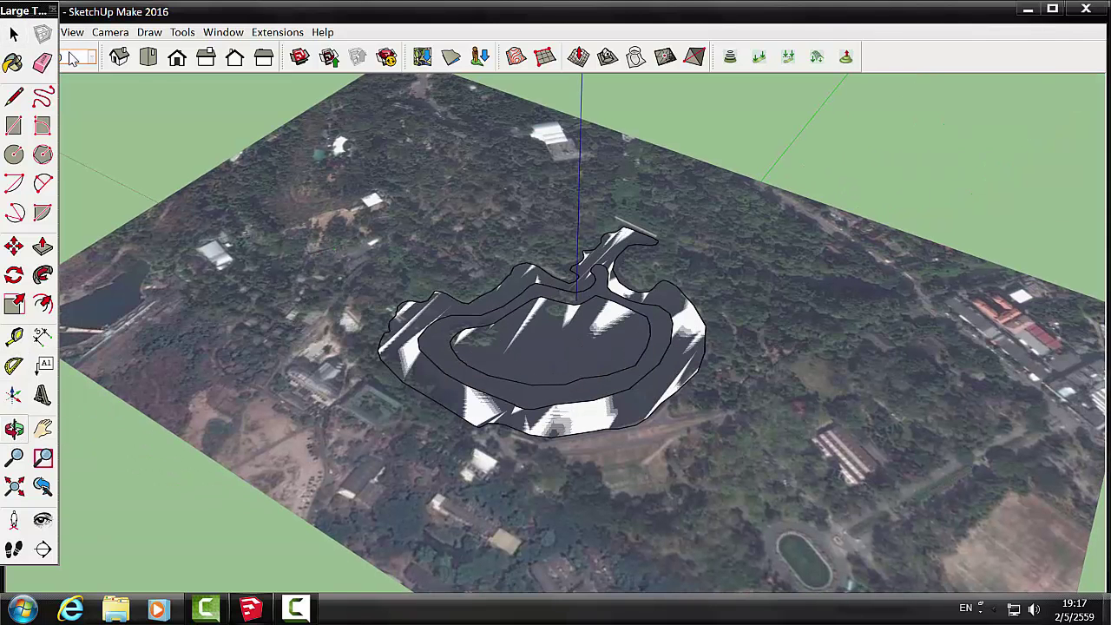
Step: In Top view, close off a fourth, smallest contour loop, then return to Iso view
click(148, 56)
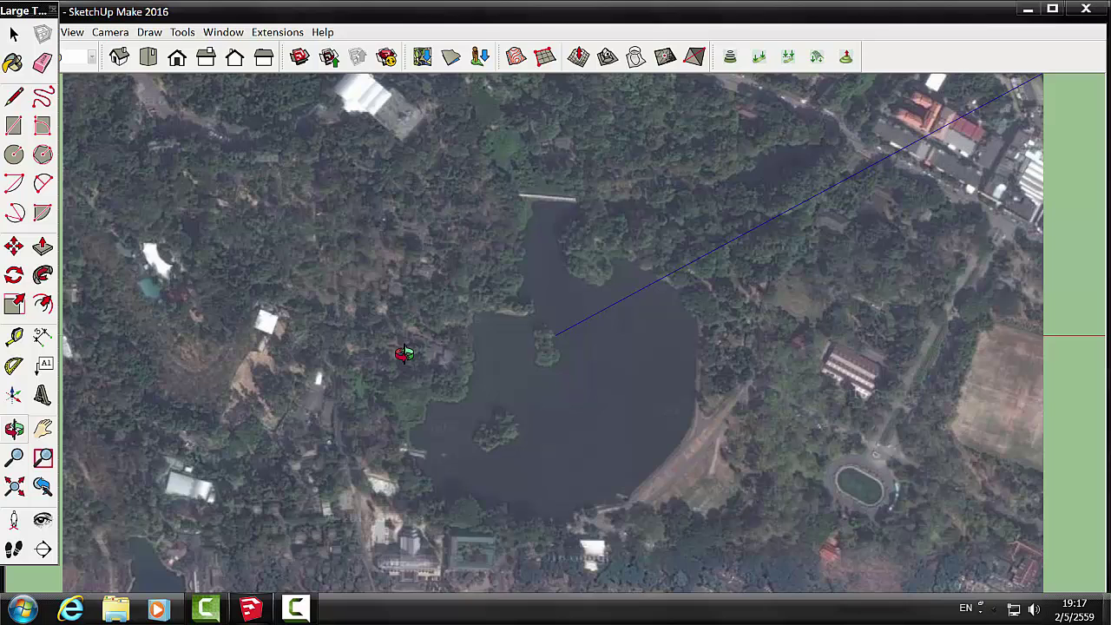
scroll(405, 355, up, 1)
click(14, 97)
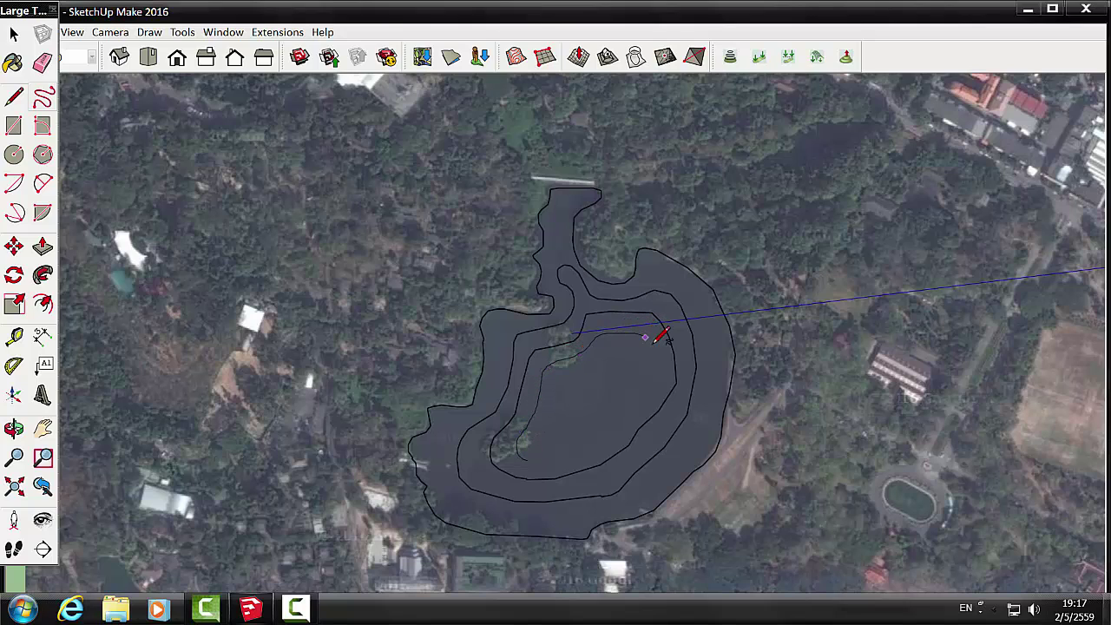
click(533, 457)
scroll(382, 482, up, 2)
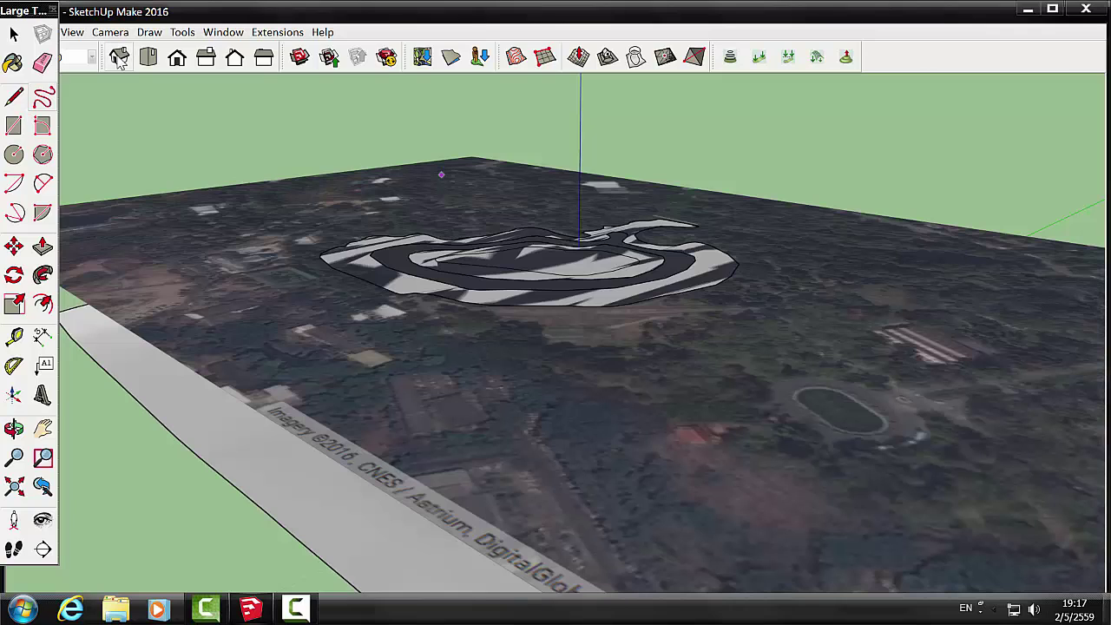
click(119, 56)
Step: Push the smallest contour face down through the lower terrain
click(14, 428)
drag(281, 441, 343, 455)
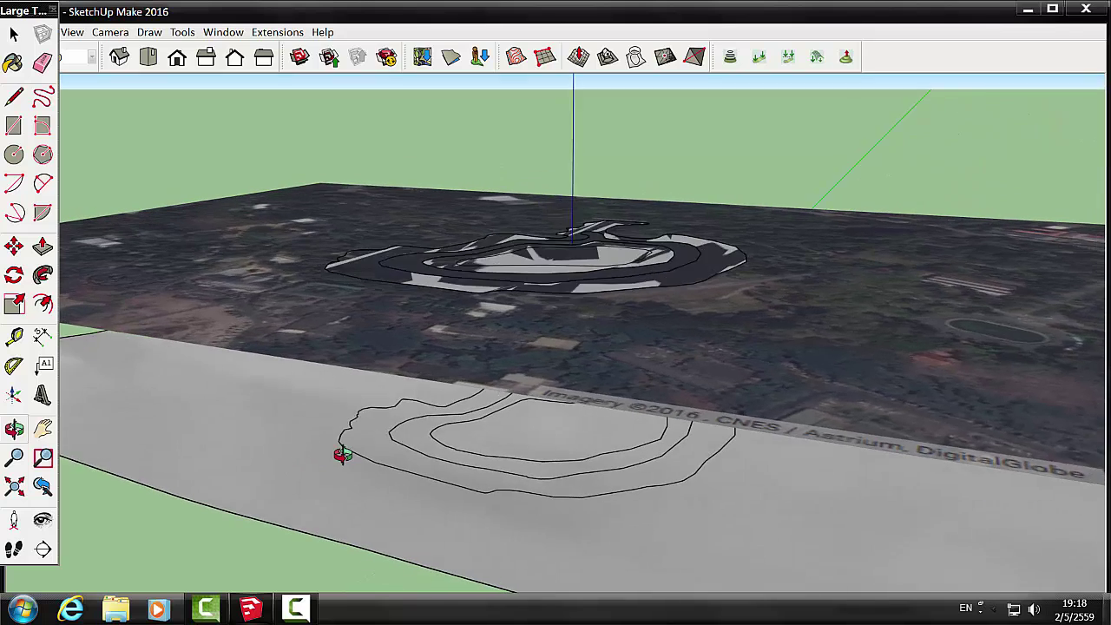
click(42, 247)
click(583, 257)
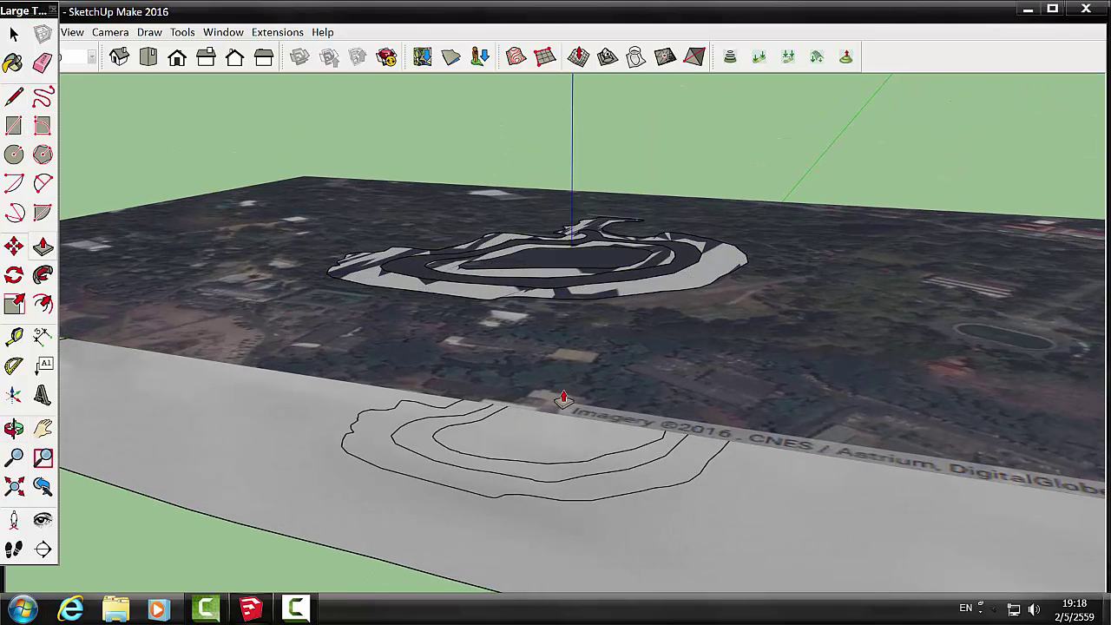
click(580, 532)
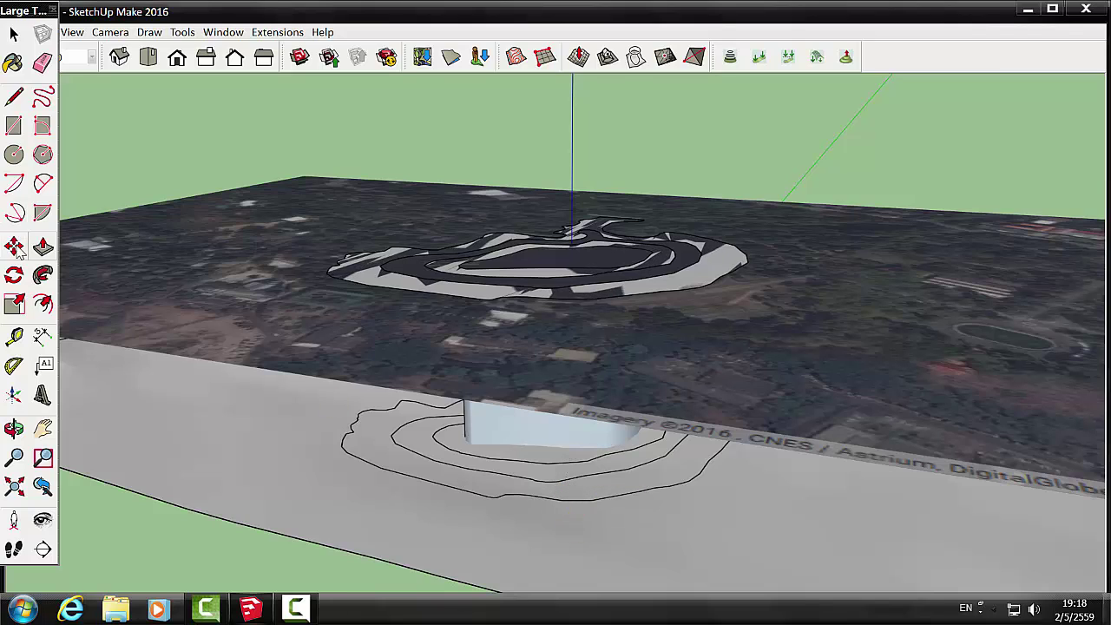
Step: Intersect the new wall face with the terrain, then erase the wall
click(14, 33)
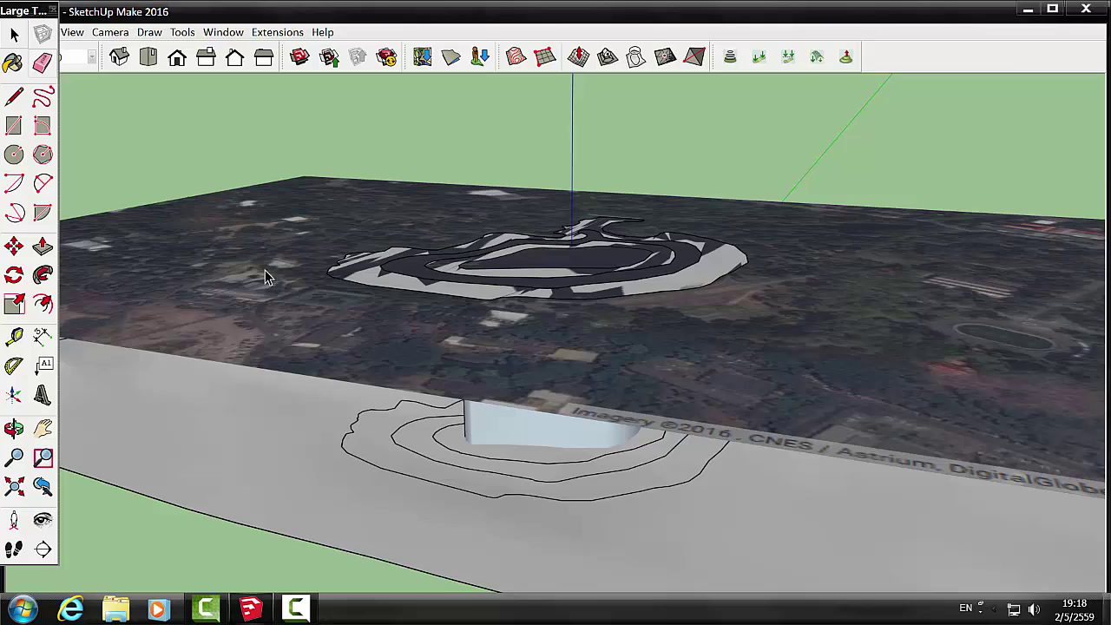
click(495, 423)
right_click(498, 423)
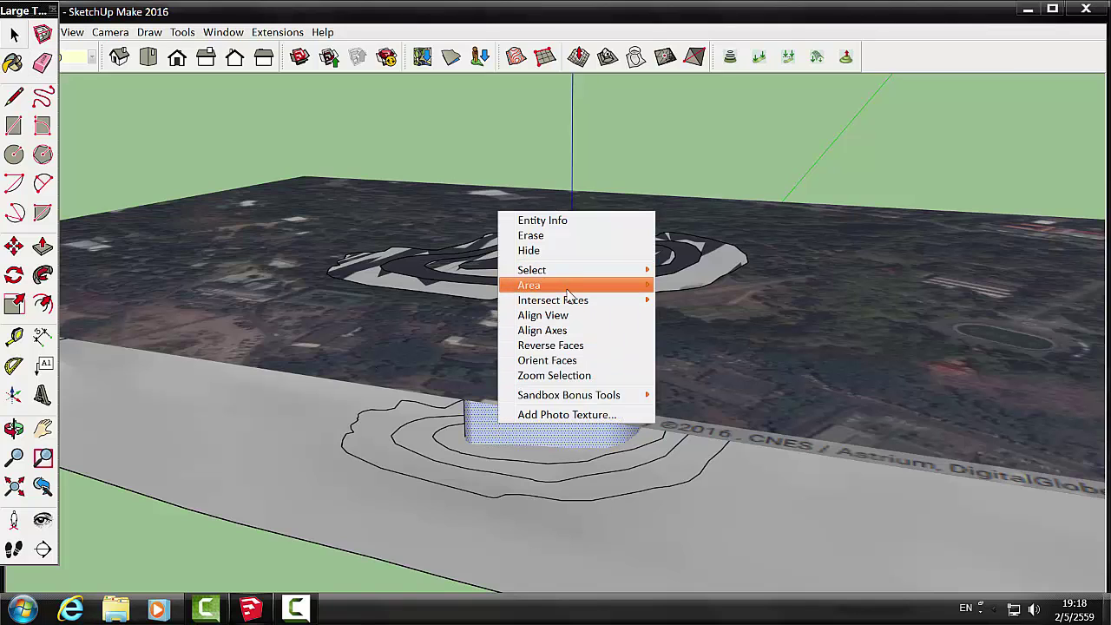
mouse_move(553, 300)
click(690, 301)
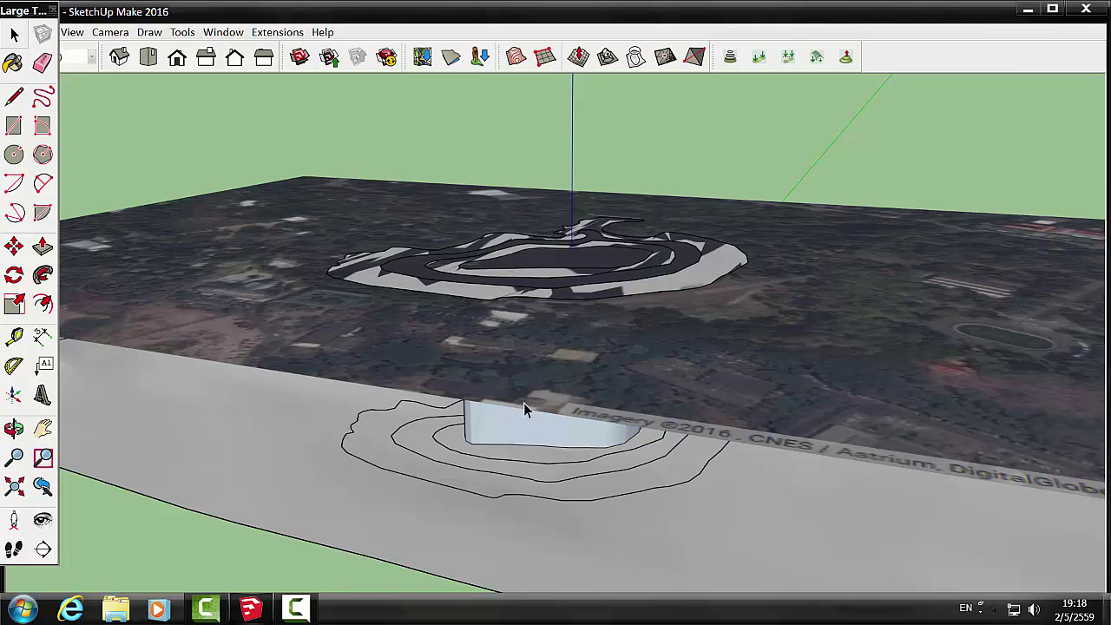
right_click(517, 423)
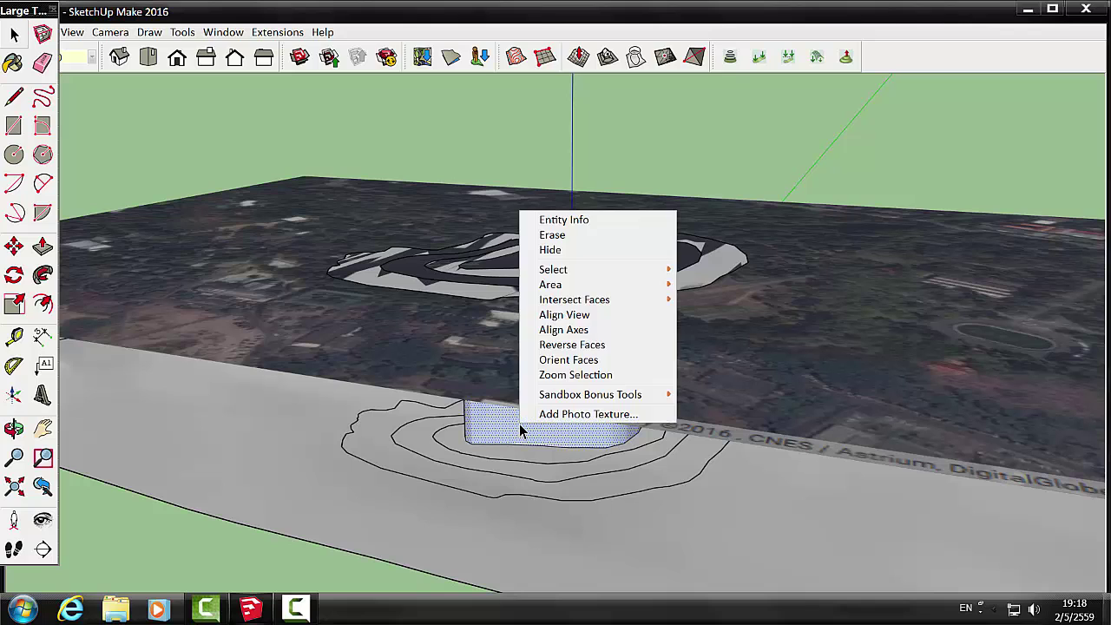
click(582, 238)
Step: From below, hide the pillar and erase the leftover small face and outline
click(14, 428)
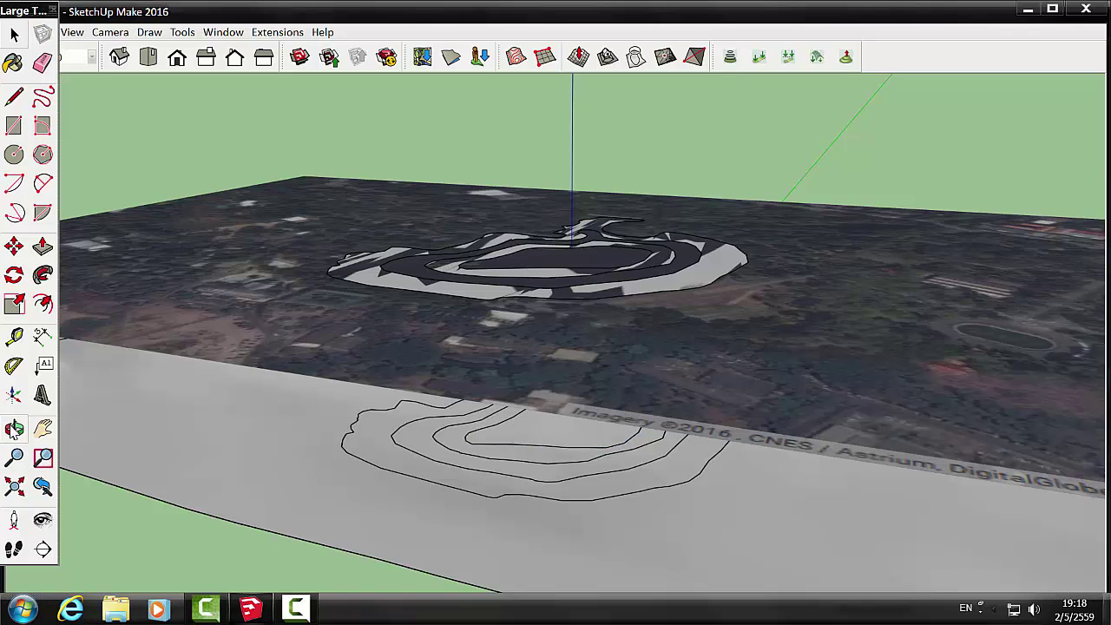
mouse_move(306, 487)
mouse_down()
mouse_move(372, 429)
mouse_move(385, 353)
mouse_up()
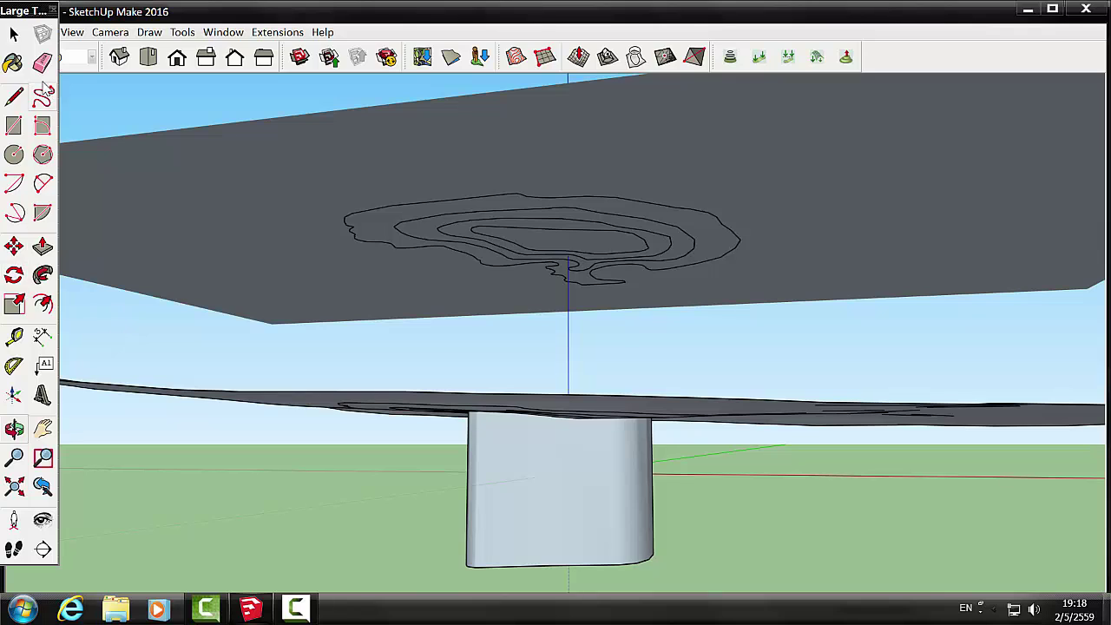
click(14, 33)
click(583, 500)
right_click(582, 498)
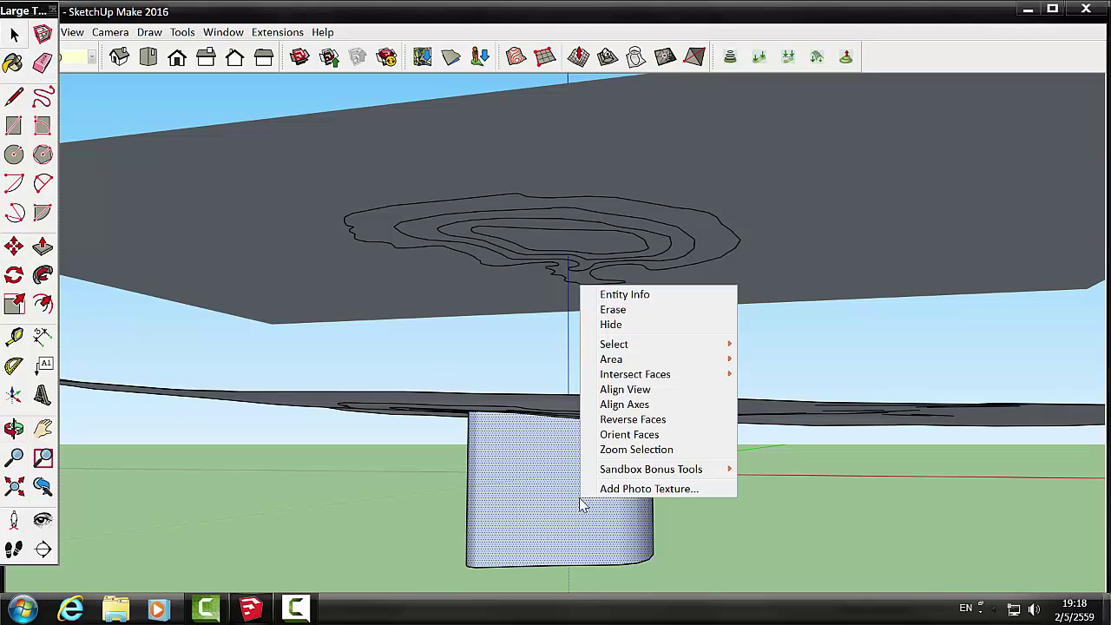
click(643, 318)
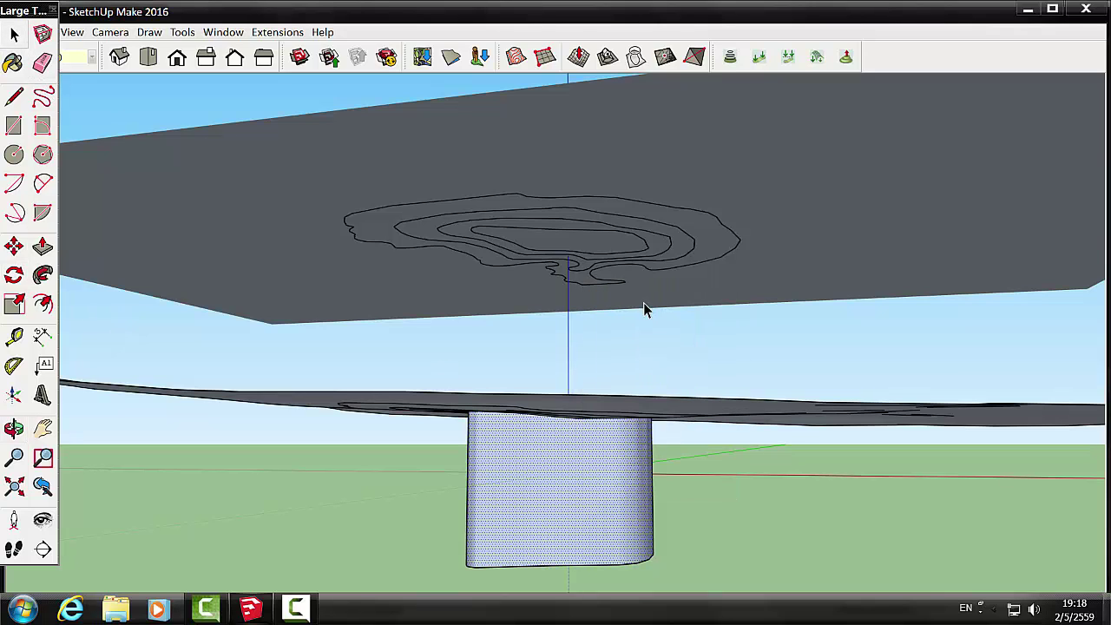
right_click(535, 559)
click(590, 356)
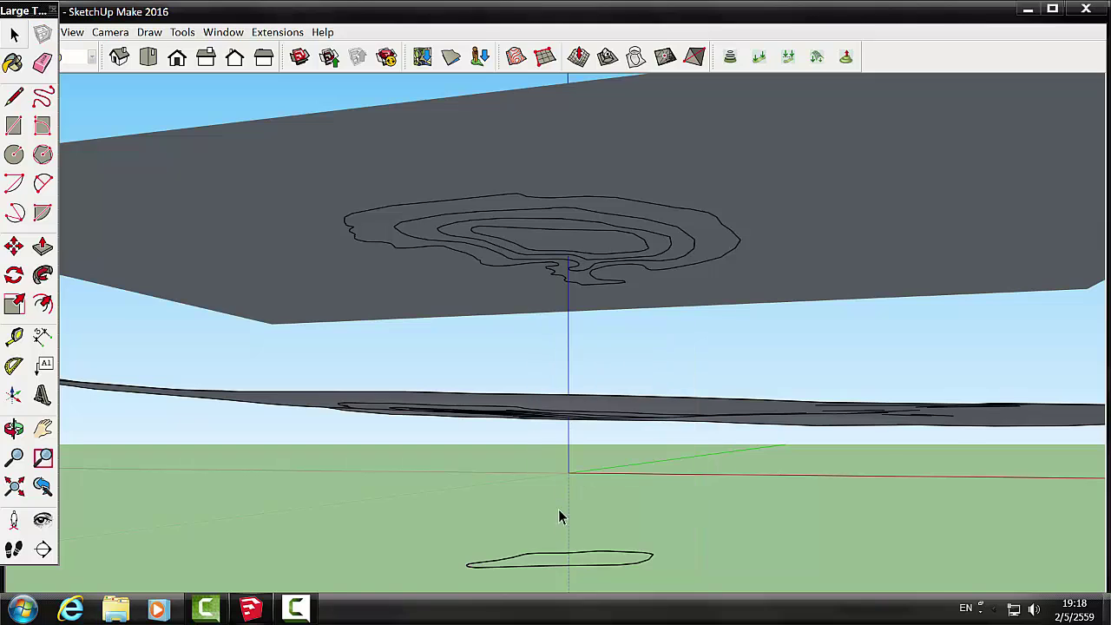
click(569, 564)
right_click(569, 565)
click(625, 440)
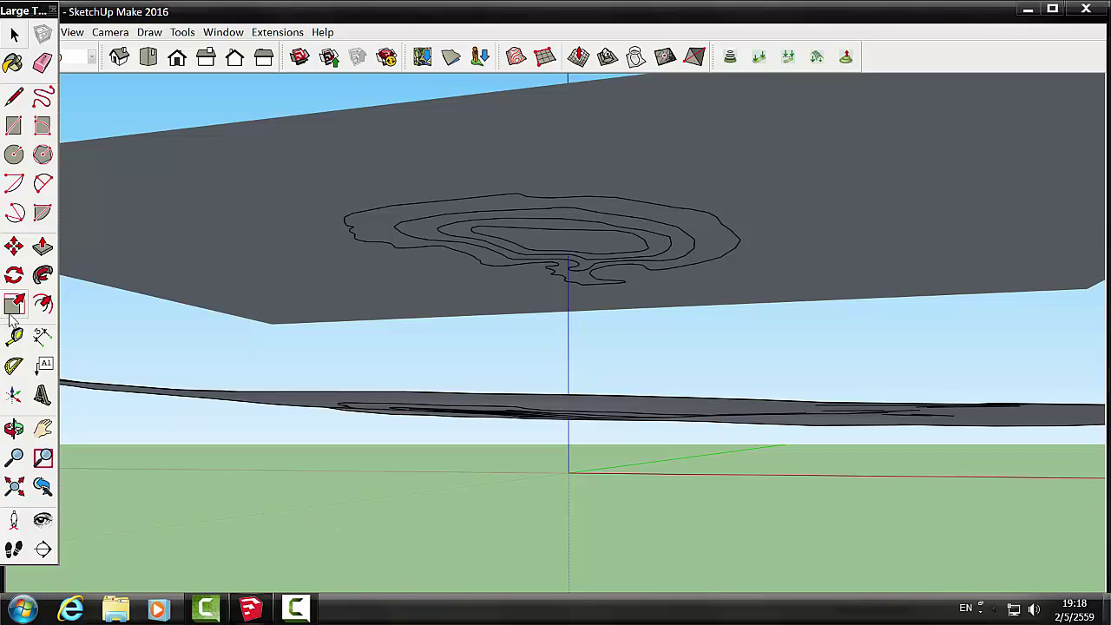
Step: Erase the upper satellite-image slab
click(14, 428)
mouse_move(398, 369)
mouse_down()
mouse_move(437, 541)
mouse_move(512, 258)
mouse_move(450, 550)
mouse_move(464, 474)
mouse_move(481, 494)
mouse_move(523, 504)
mouse_move(579, 454)
mouse_move(556, 443)
mouse_up()
click(16, 34)
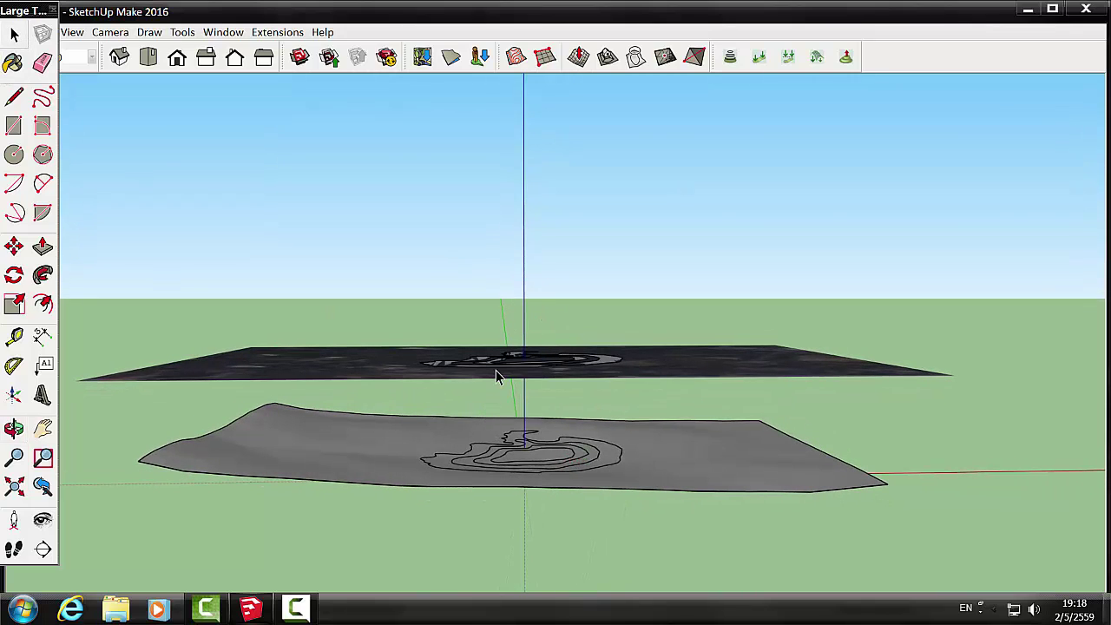
click(496, 370)
right_click(496, 370)
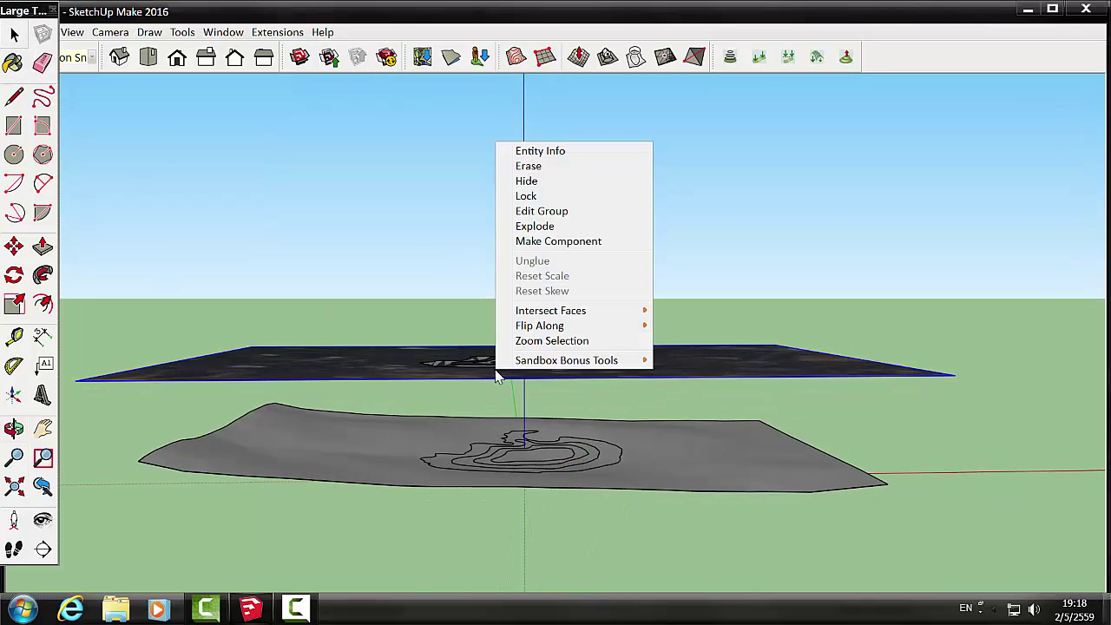
click(529, 167)
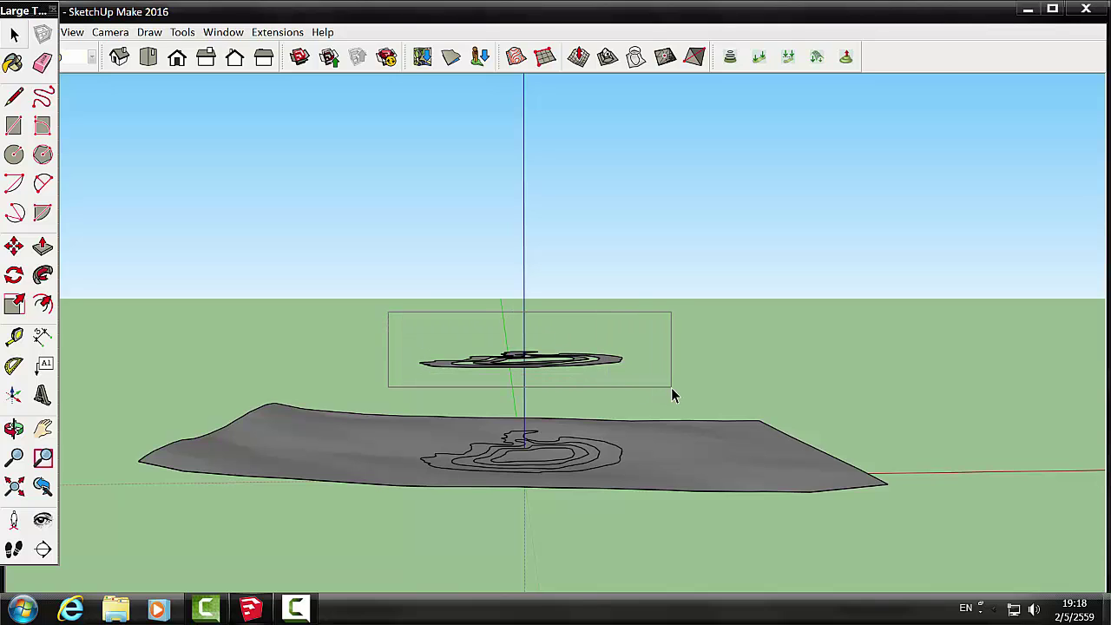
Step: Window-select the remaining upper contour lines and delete them
drag(511, 363, 671, 388)
click(603, 373)
drag(378, 300, 668, 377)
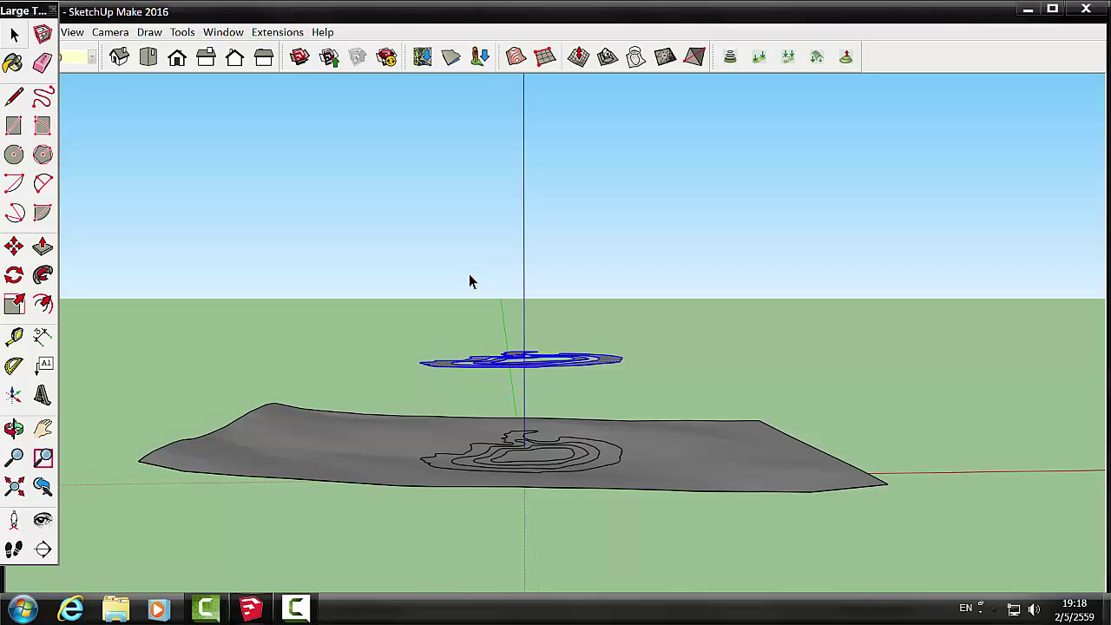
key(Delete)
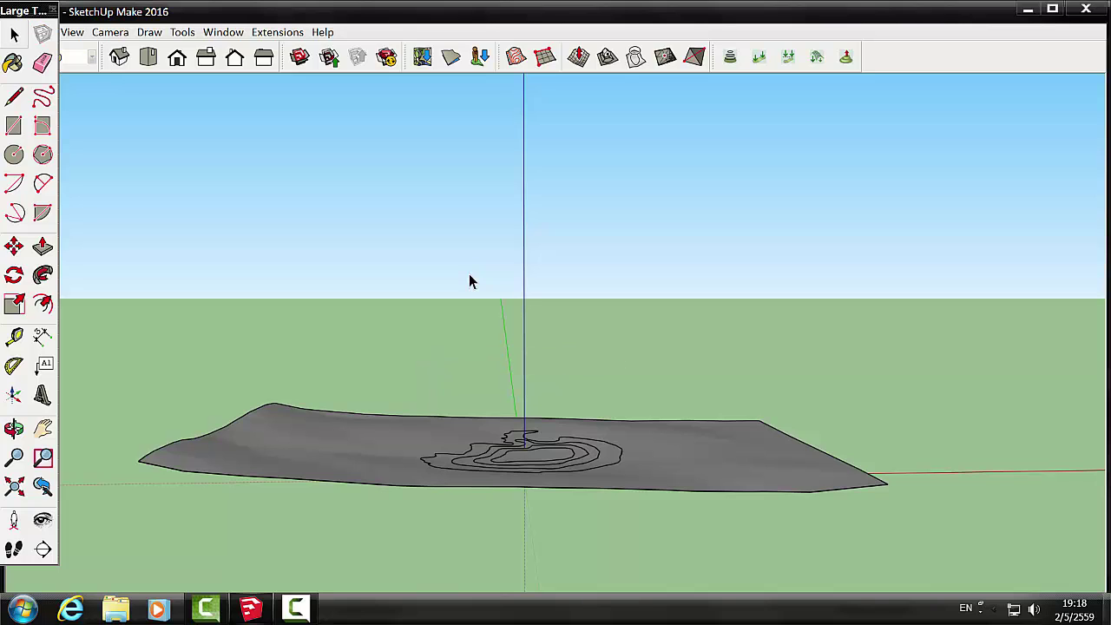
scroll(560, 372, up, 2)
scroll(565, 401, down, 1)
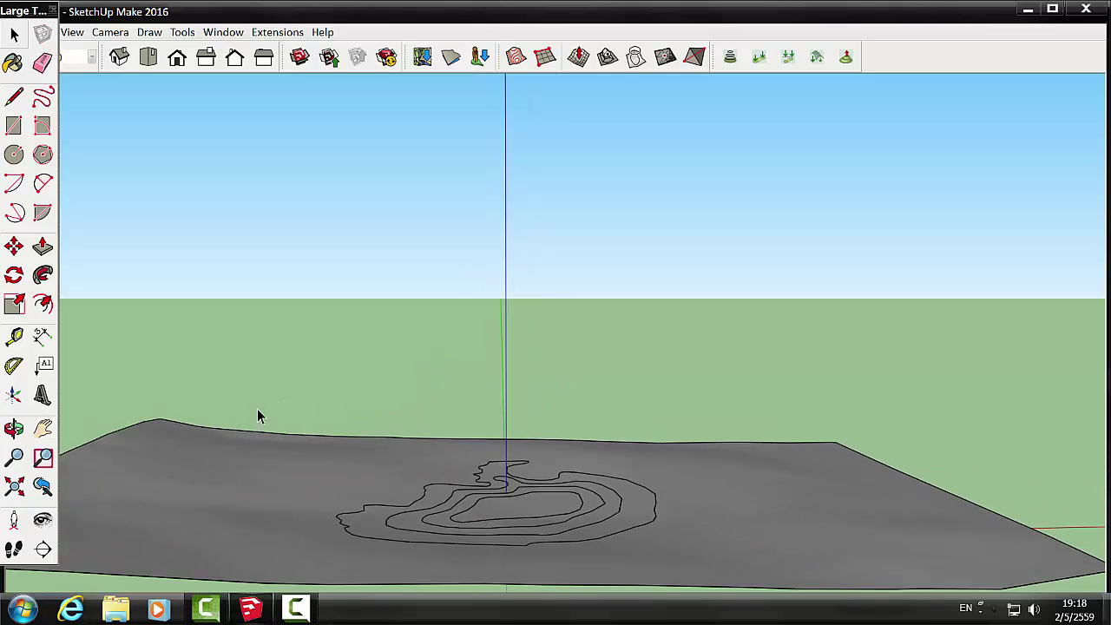
click(43, 428)
drag(521, 392, 563, 276)
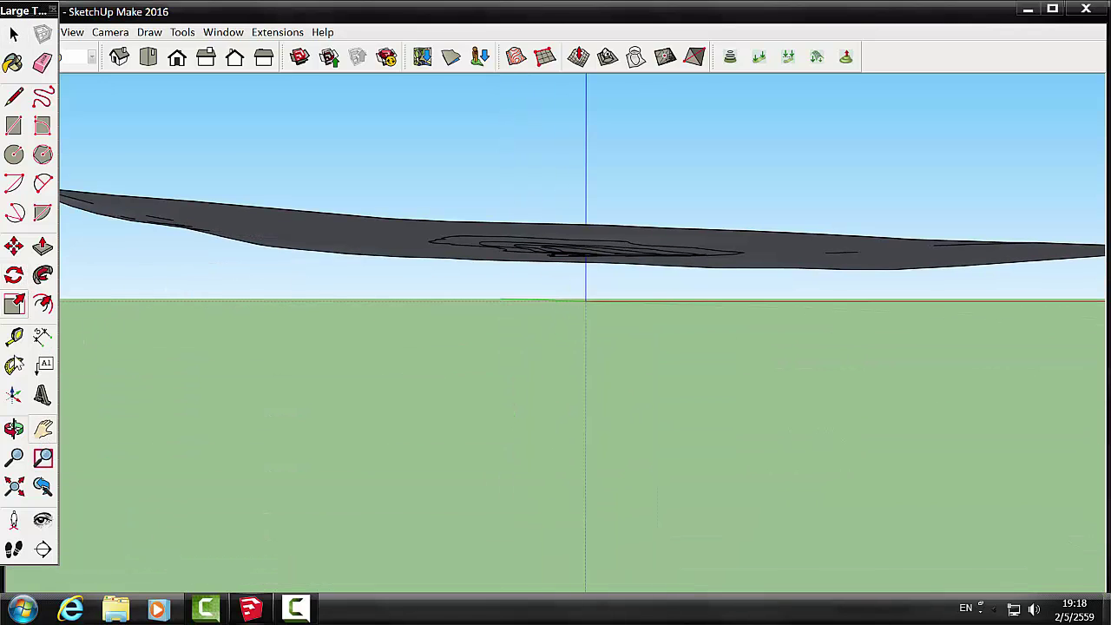
drag(564, 339, 533, 396)
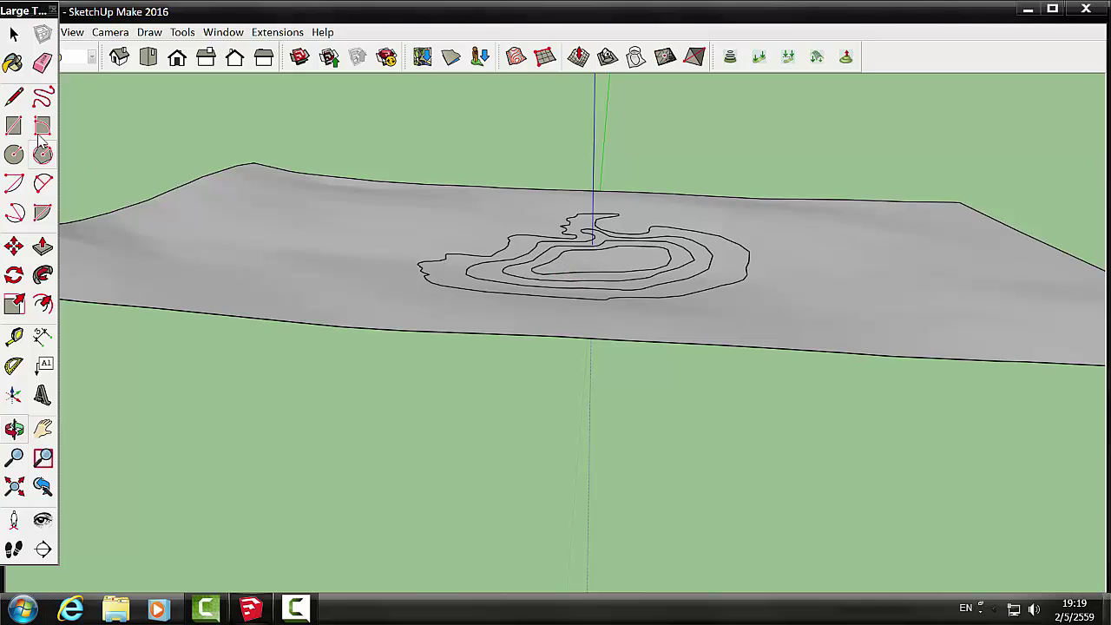
click(14, 33)
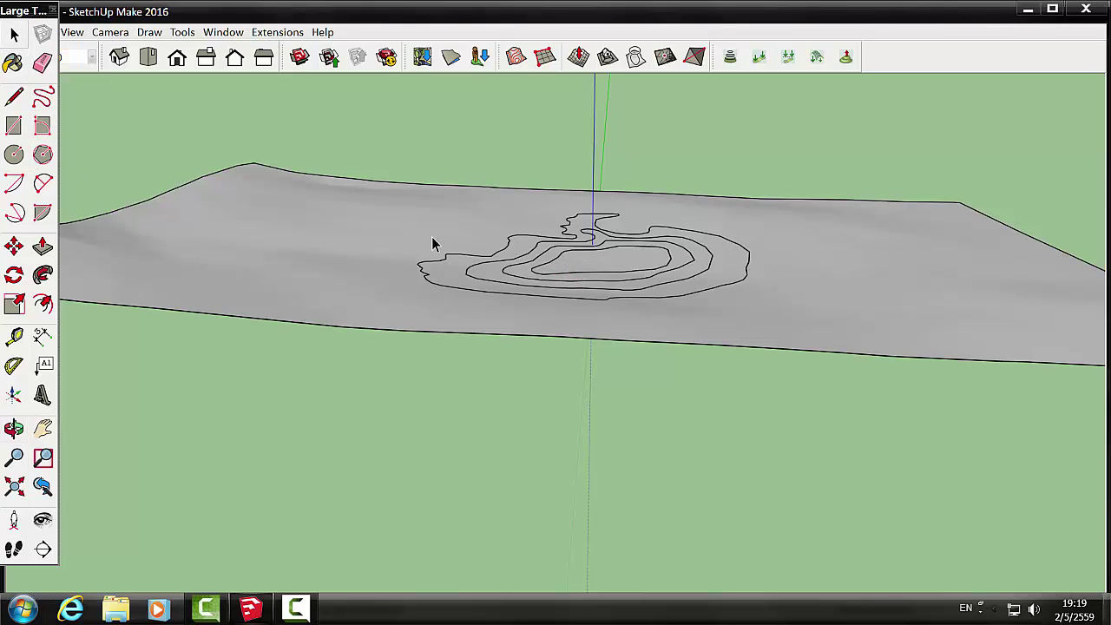
click(611, 278)
click(14, 246)
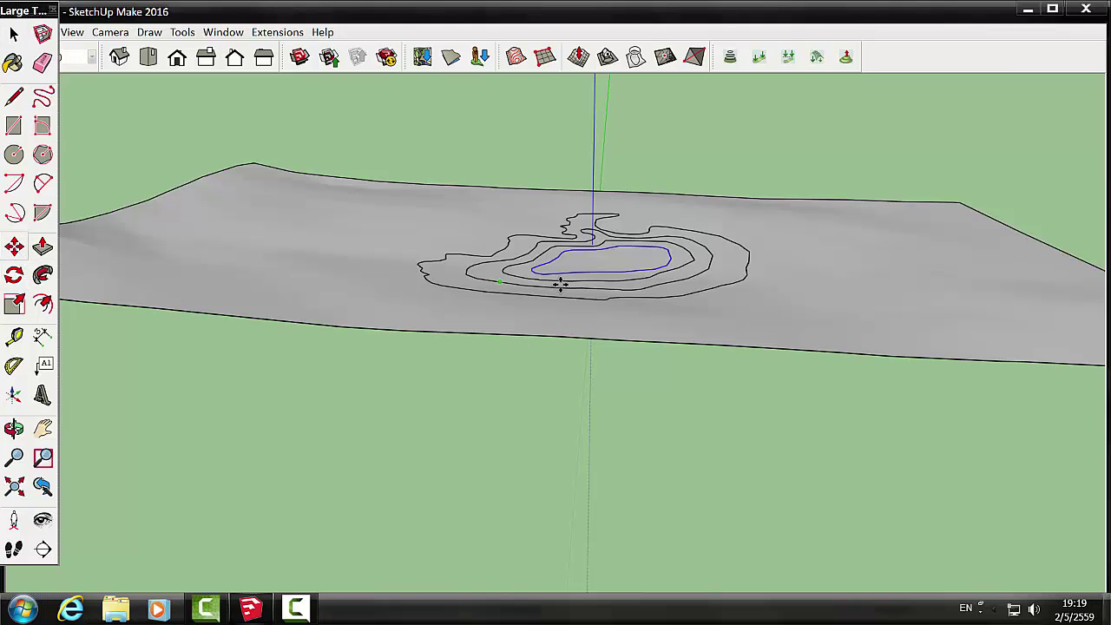
click(587, 272)
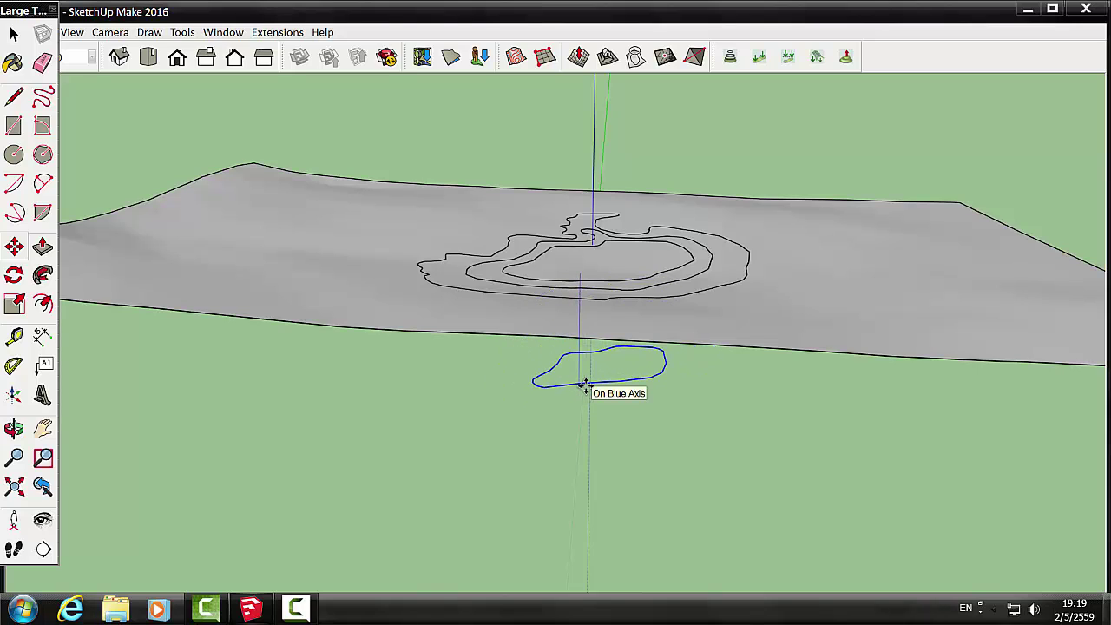
key(Escape)
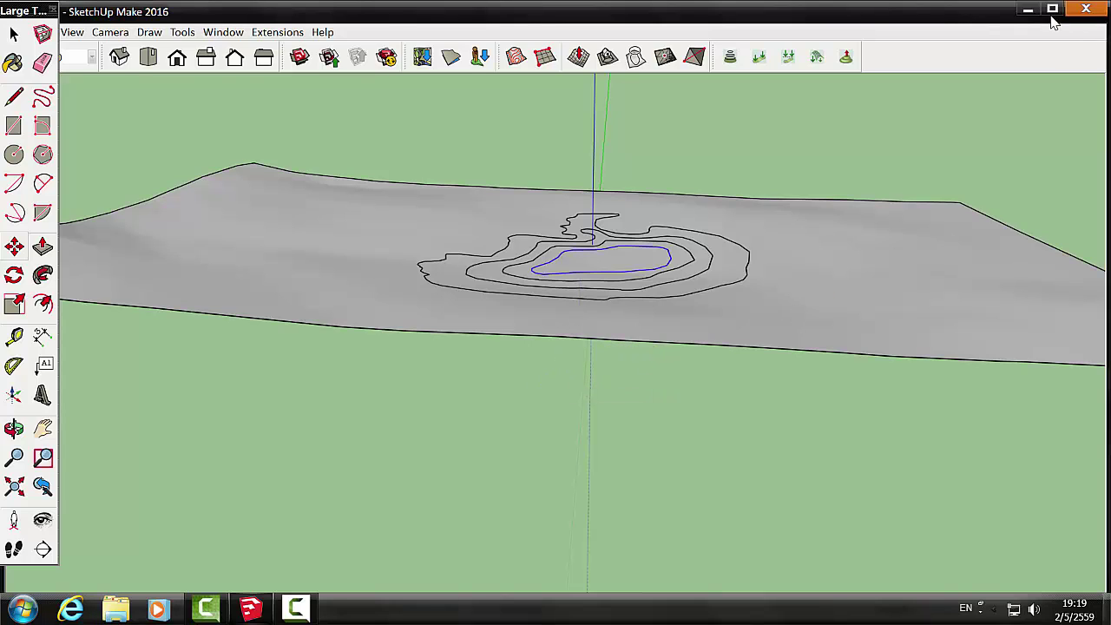
Step: Lower the innermost contour 10 below the grey terrain sheet
click(1053, 9)
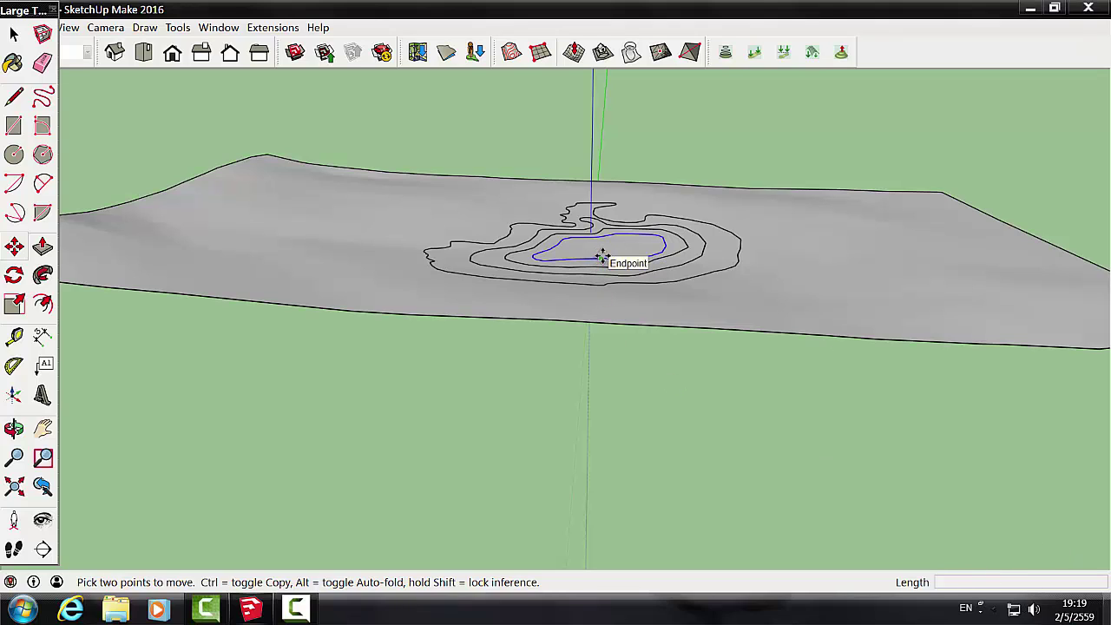
click(603, 255)
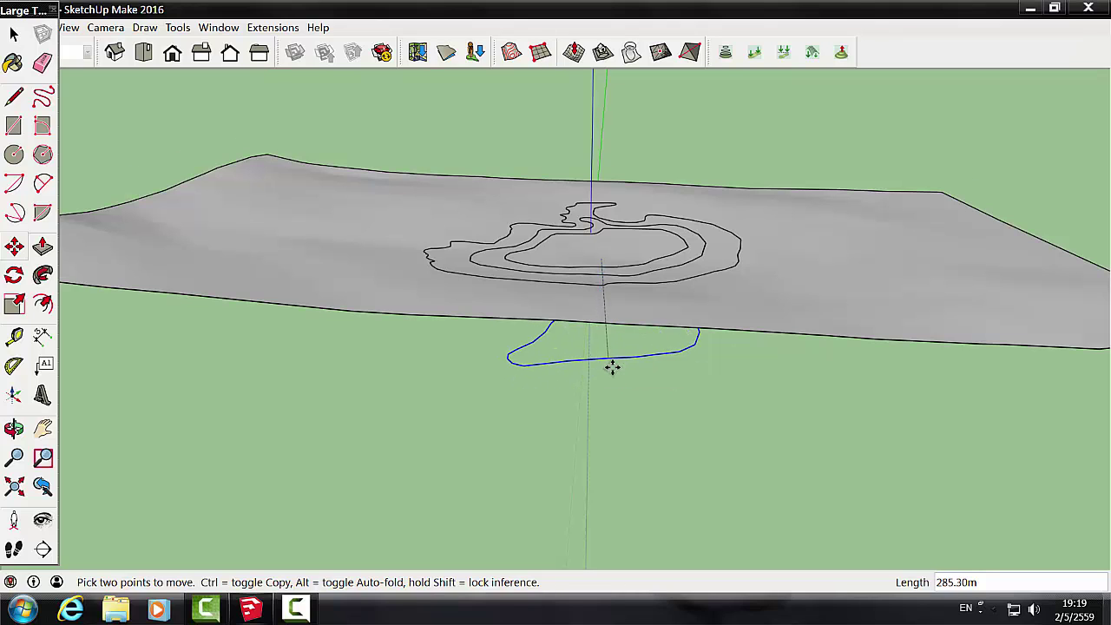
scroll(605, 372, up, 2)
scroll(605, 356, up, 2)
scroll(606, 341, up, 2)
text(10)
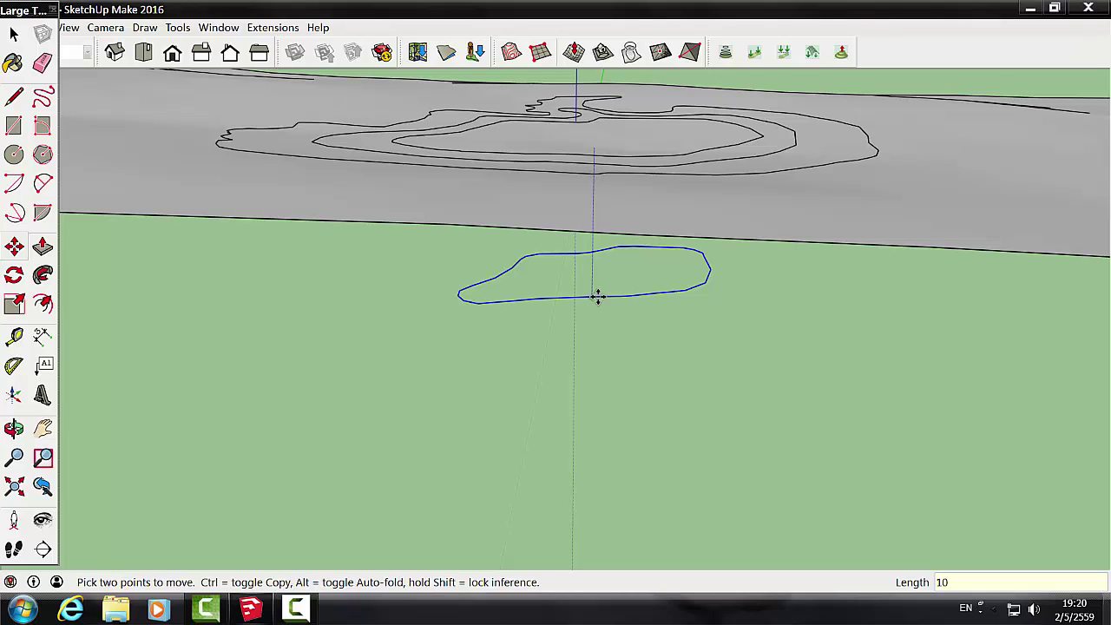
key(Return)
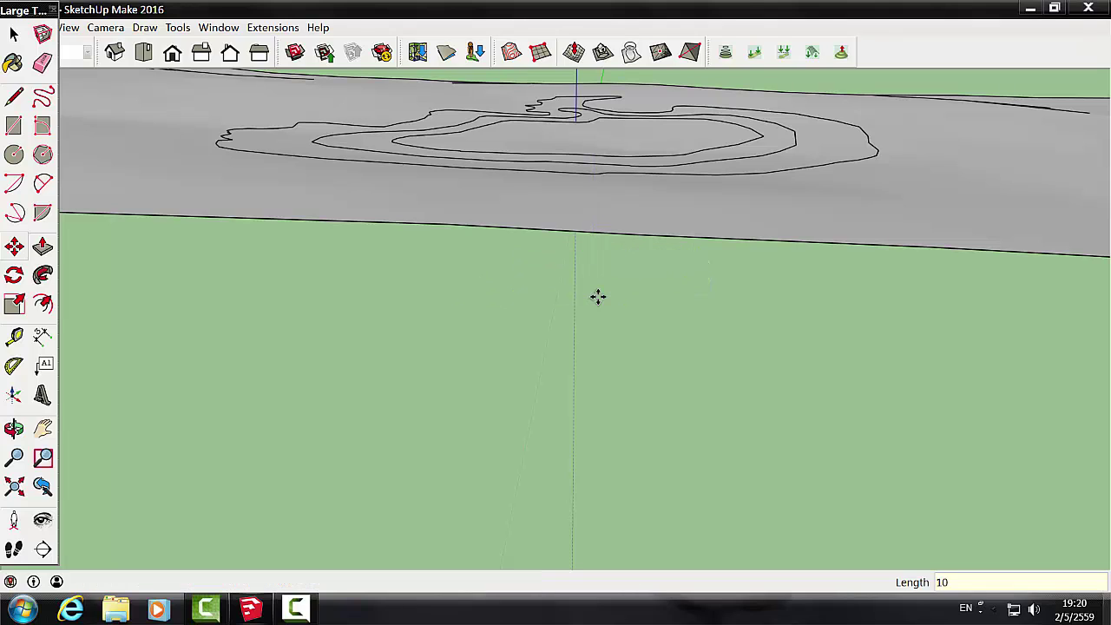
Step: Check the lowered contour from beneath the terrain and drag the tool set off the menu bar
click(15, 247)
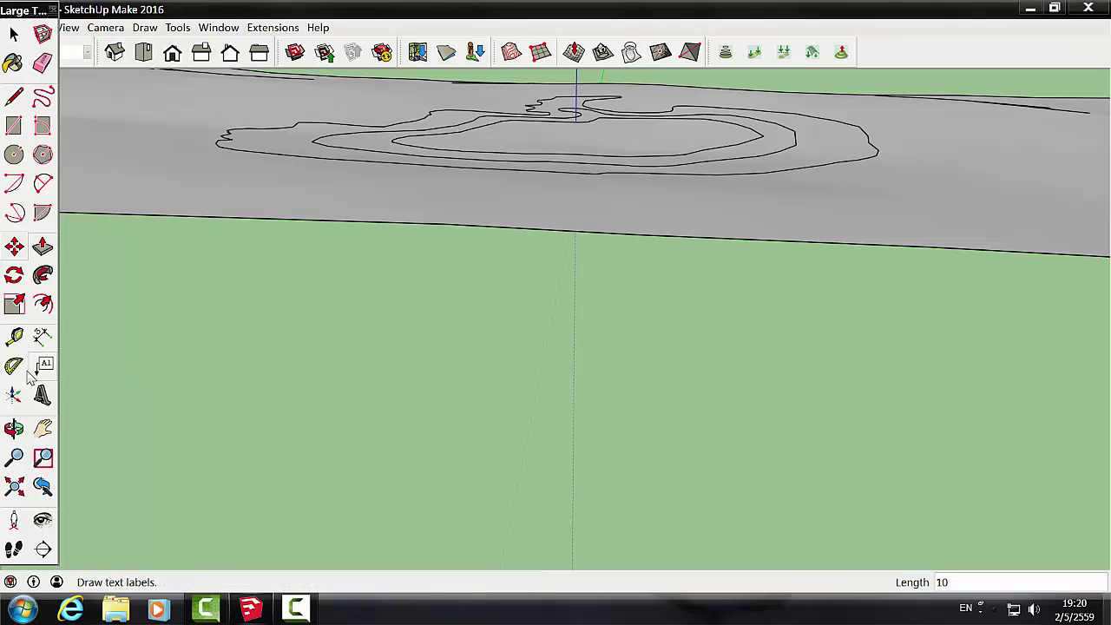
click(14, 428)
mouse_move(551, 538)
mouse_down()
mouse_move(586, 447)
mouse_move(588, 491)
mouse_move(587, 377)
mouse_move(585, 418)
mouse_move(585, 394)
mouse_up()
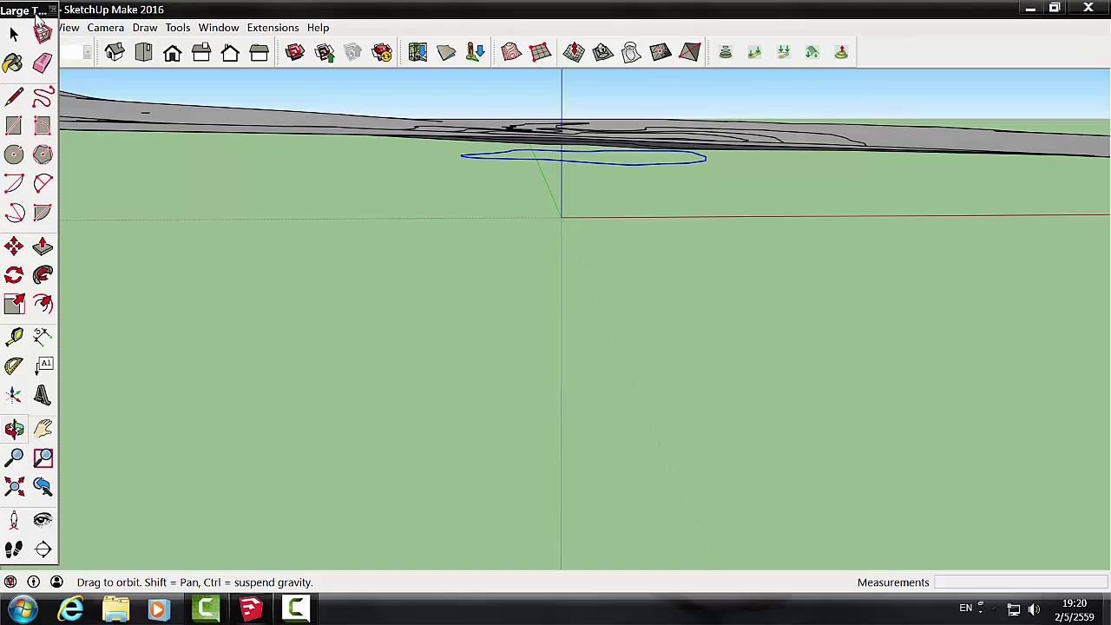
drag(39, 12, 39, 58)
Step: Undo the 10 drop and instead lower the innermost contour 15 m along the blue axis
click(38, 27)
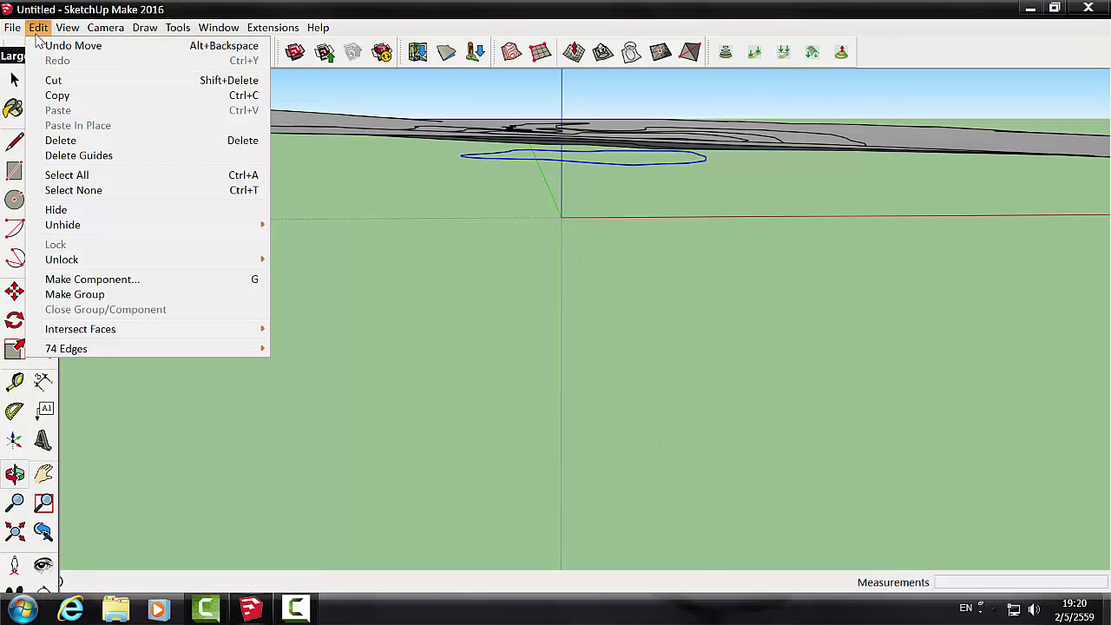
click(44, 47)
mouse_move(613, 253)
mouse_down()
mouse_move(620, 322)
mouse_move(590, 306)
mouse_up()
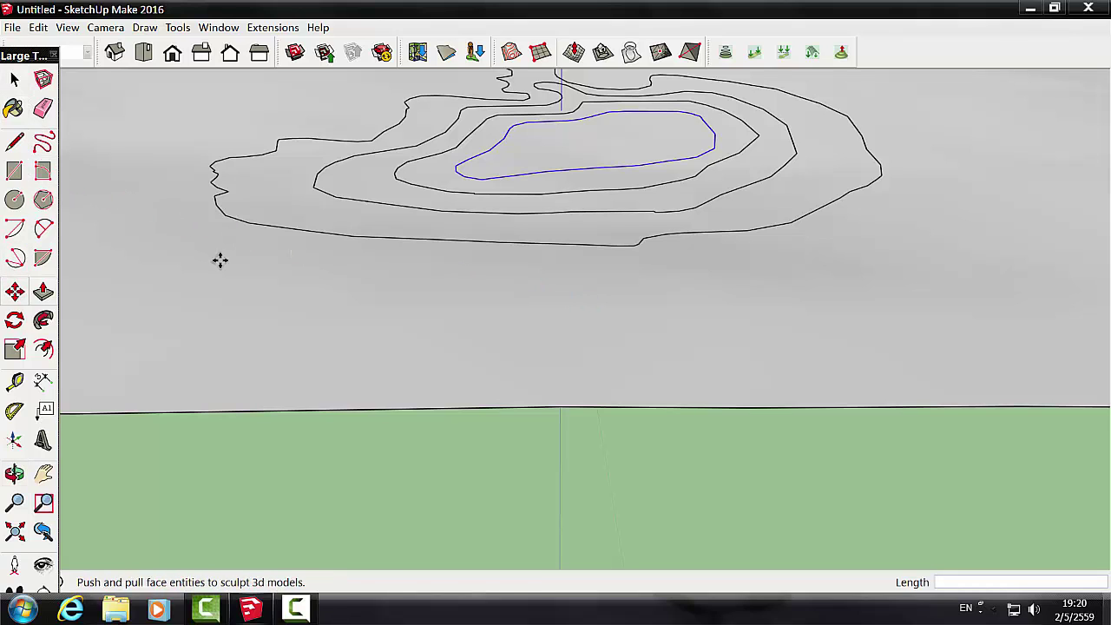
click(14, 291)
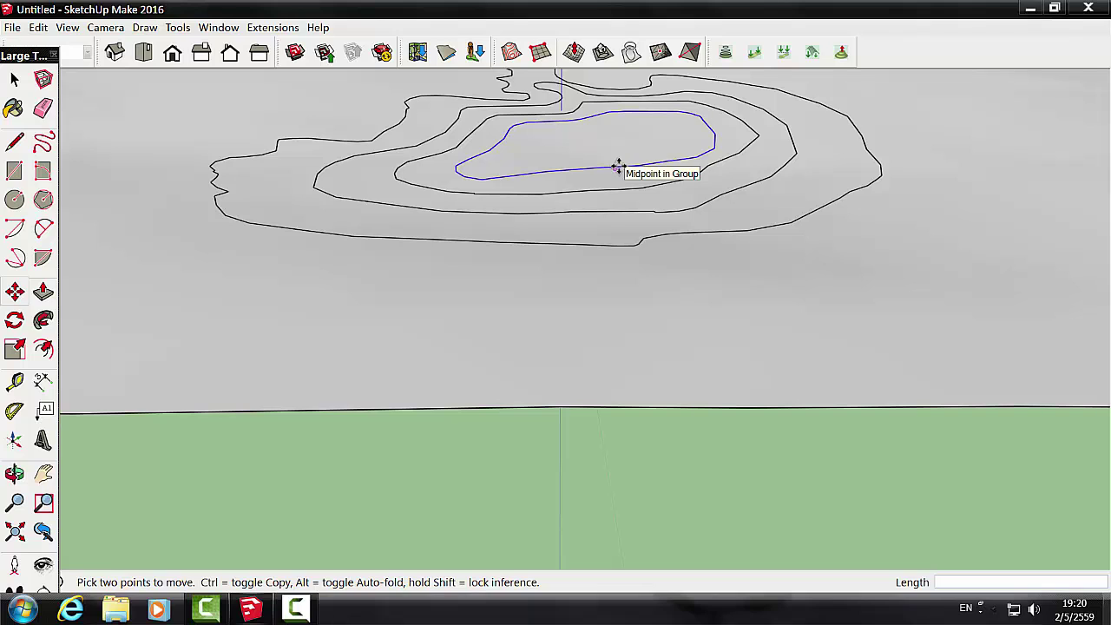
click(618, 166)
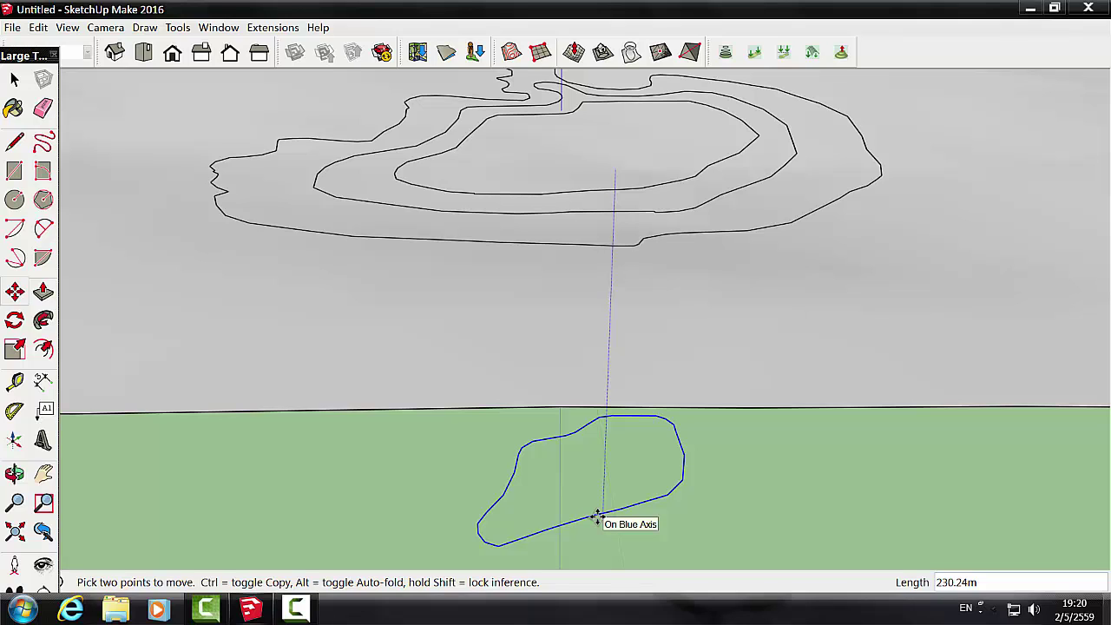
text(15)
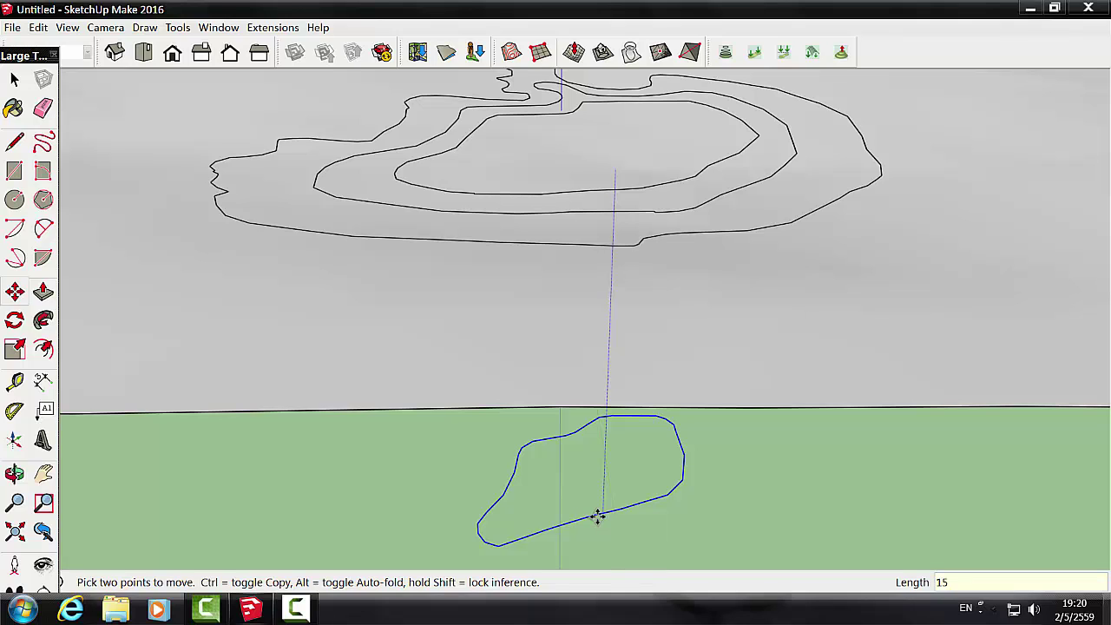
key(Return)
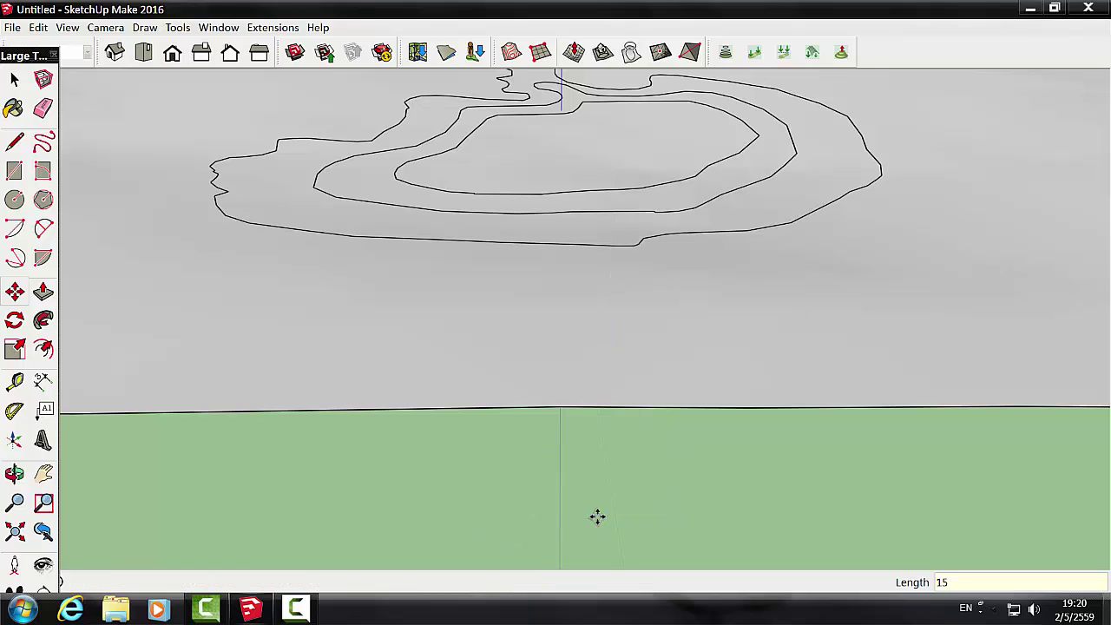
Step: Zoom in on the contour lines and select the whole middle contour loop
click(14, 79)
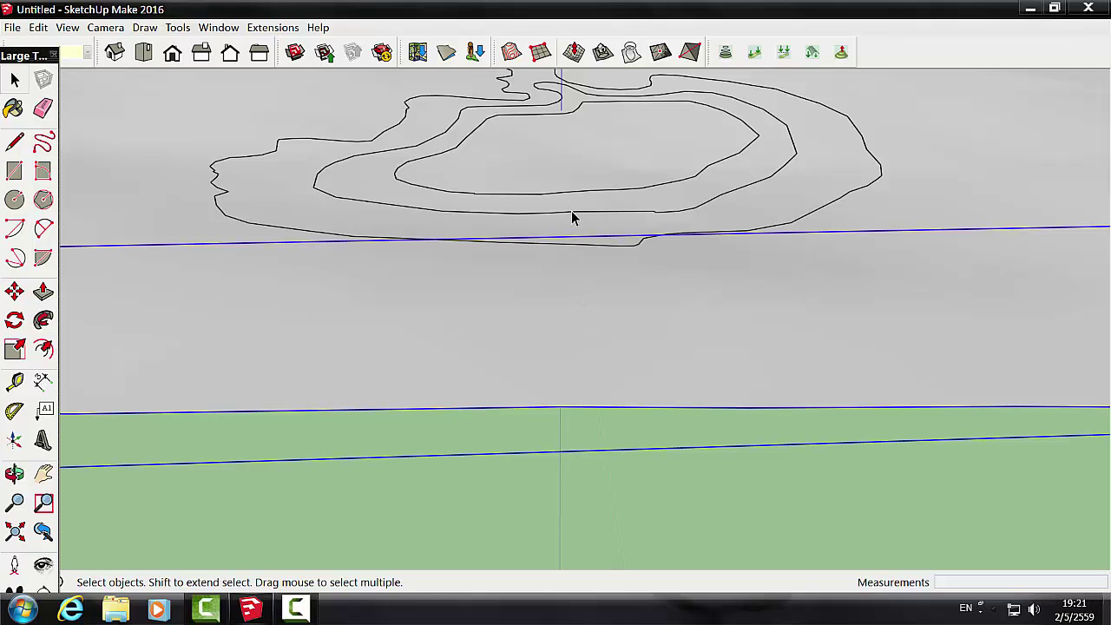
scroll(599, 246, up, 2)
middle_drag(599, 252, 609, 205)
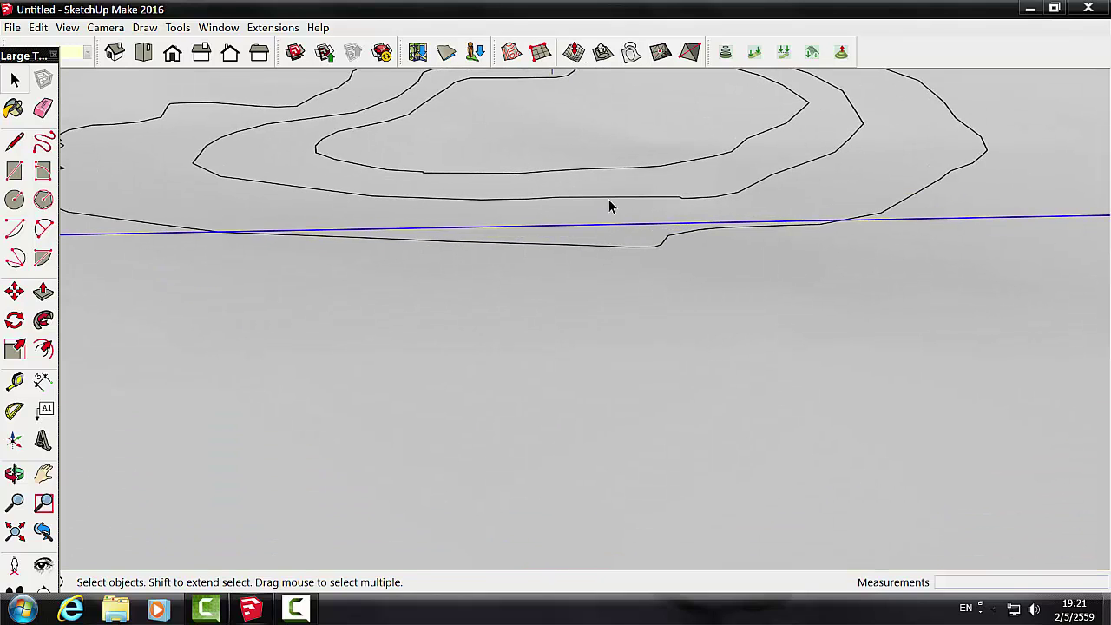
click(610, 198)
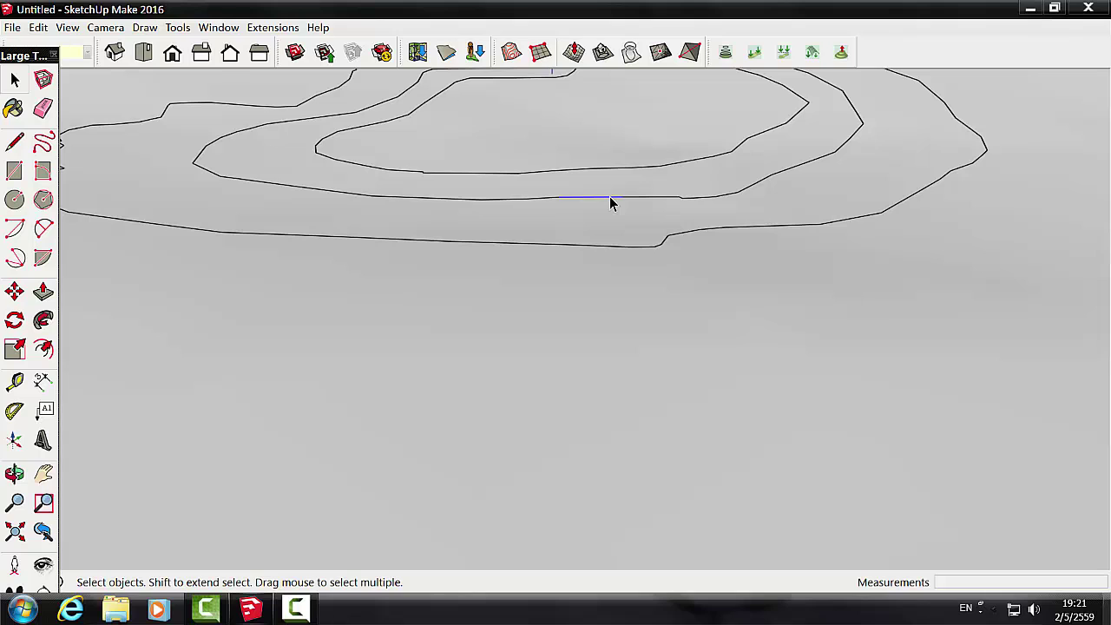
click(643, 198)
scroll(631, 202, up, 2)
scroll(613, 243, up, 2)
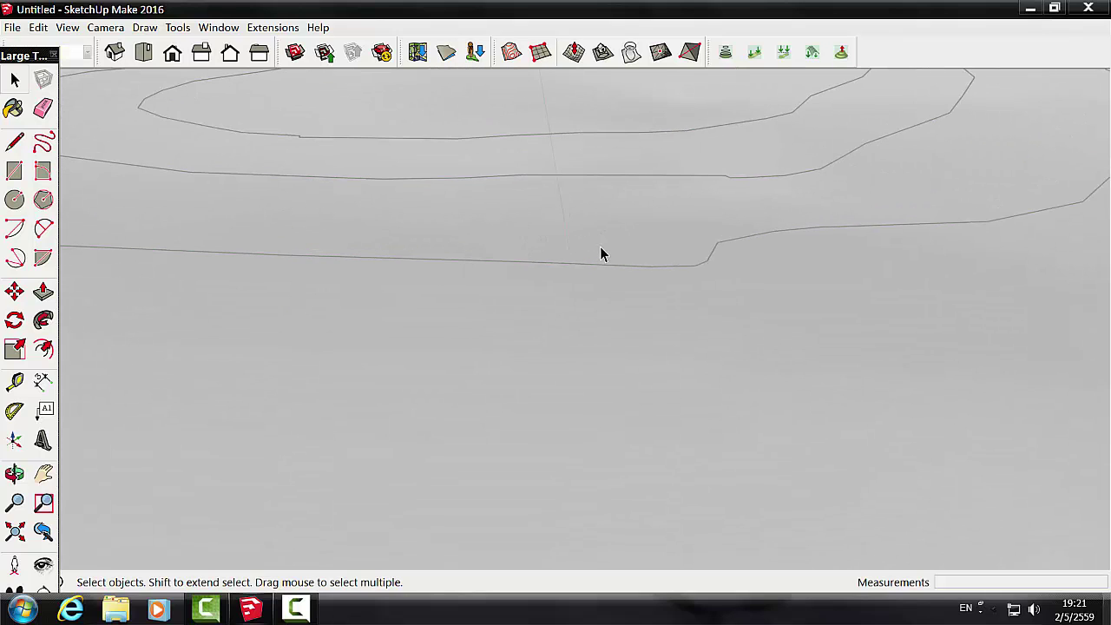
scroll(600, 250, down, 1)
scroll(600, 261, down, 2)
scroll(599, 276, down, 3)
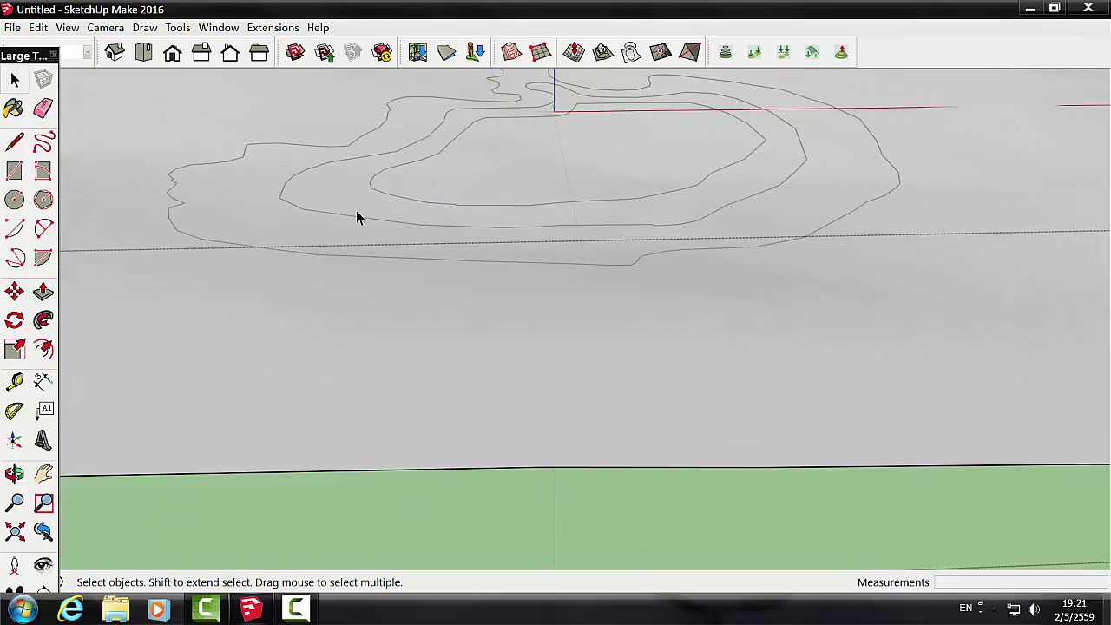
click(285, 190)
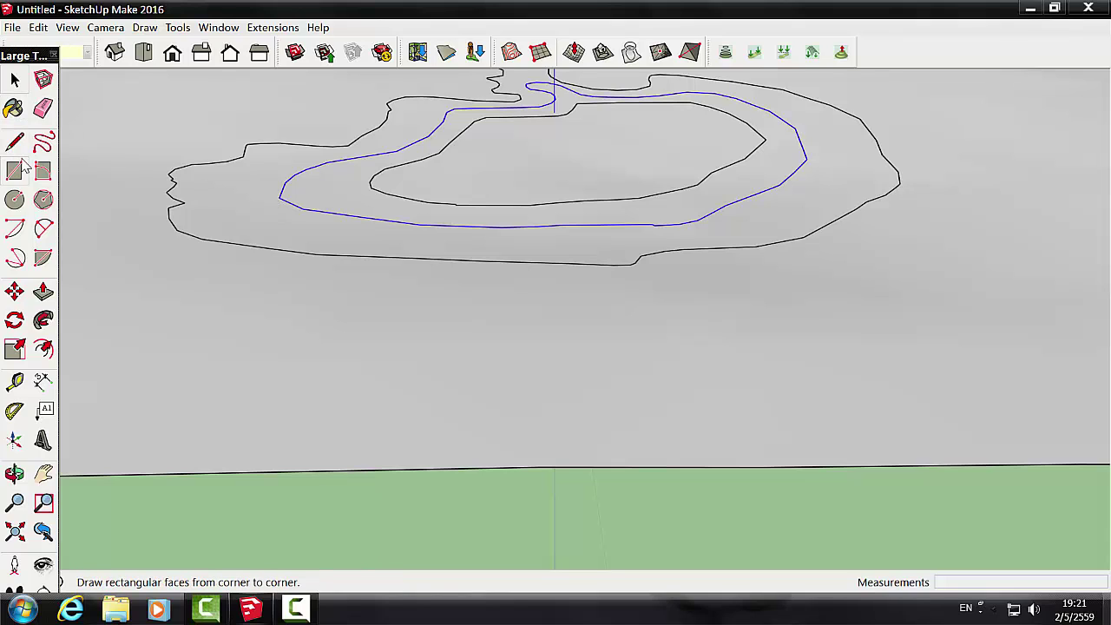
Step: Move the middle contour 10 m straight down
click(15, 295)
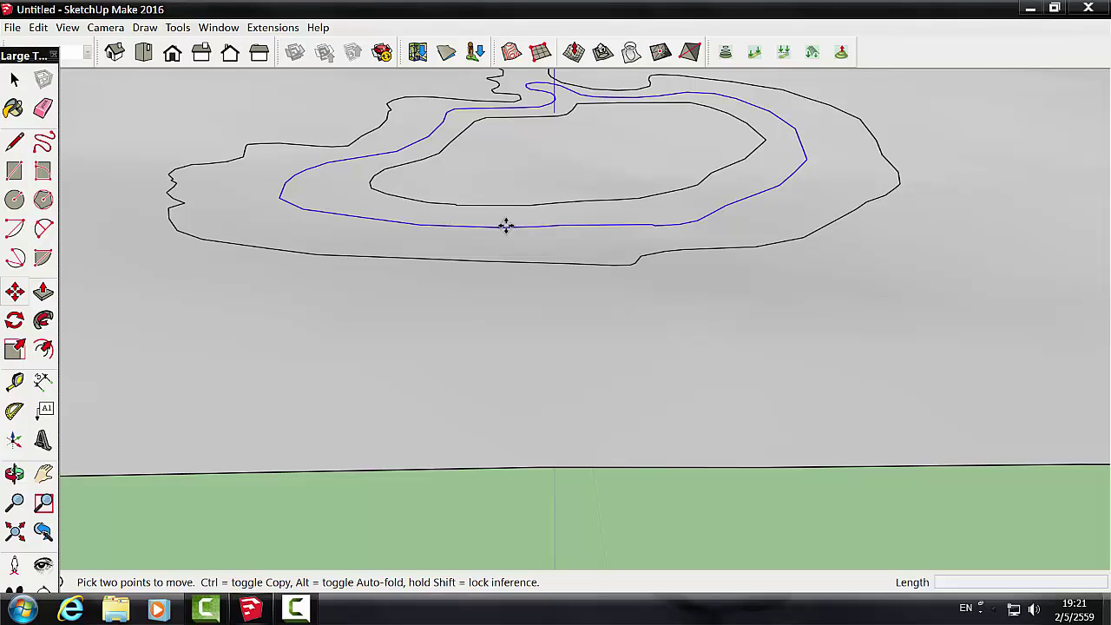
click(505, 228)
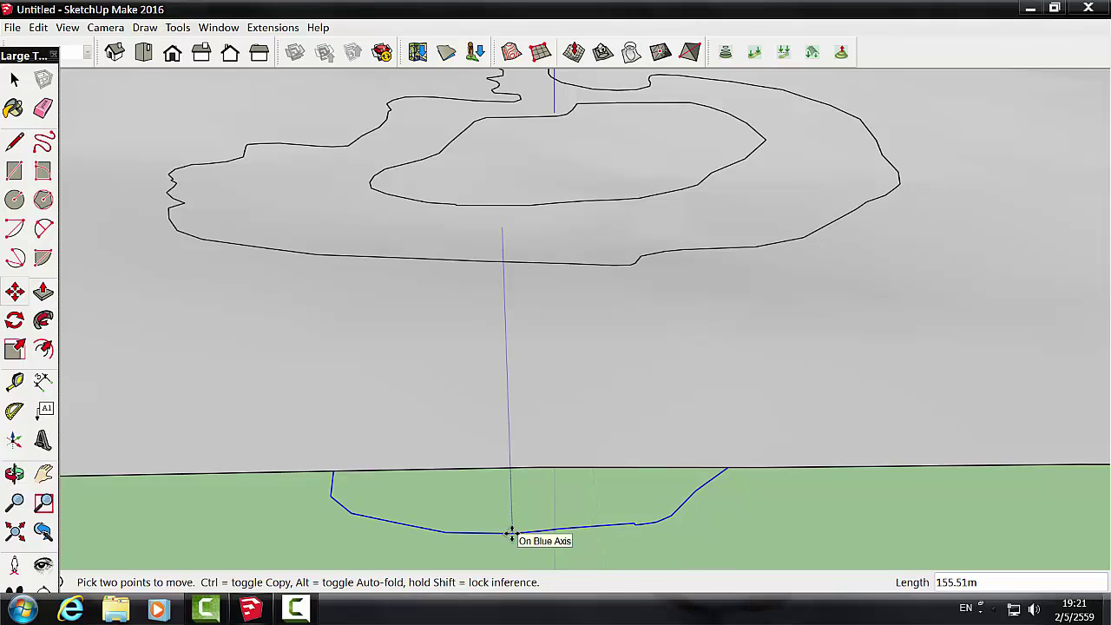
text(10)
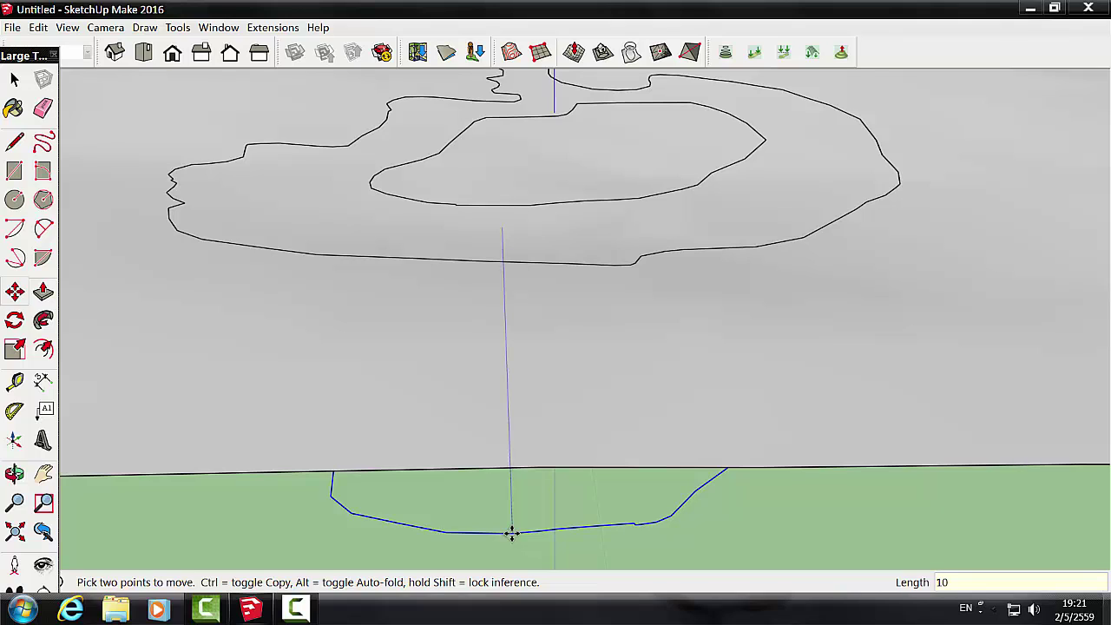
key(Return)
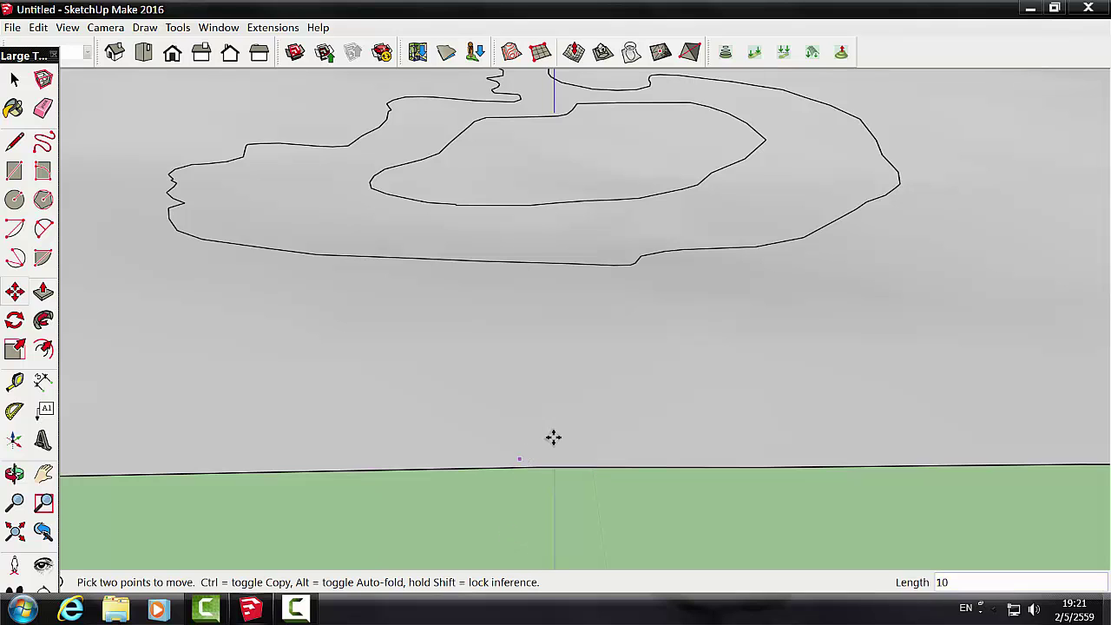
scroll(610, 374, up, 1)
scroll(610, 374, down, 1)
scroll(610, 374, down, 1)
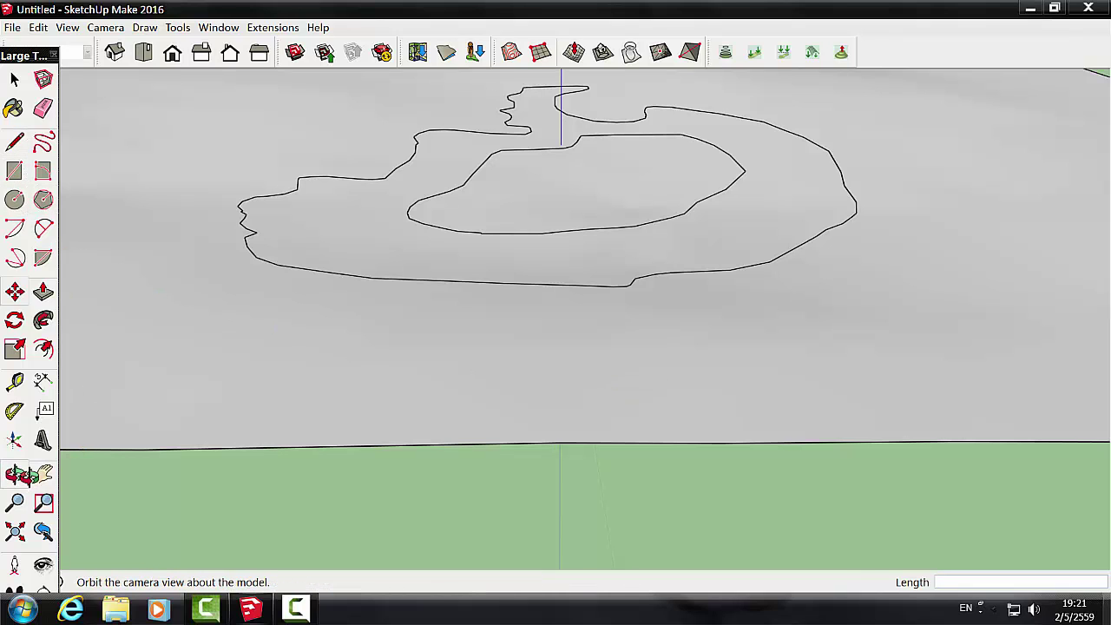
Step: Inspect the terrain underside, then undo the middle contour's 10 m drop
click(14, 473)
mouse_move(489, 459)
mouse_down()
mouse_move(585, 234)
mouse_move(683, 148)
mouse_up()
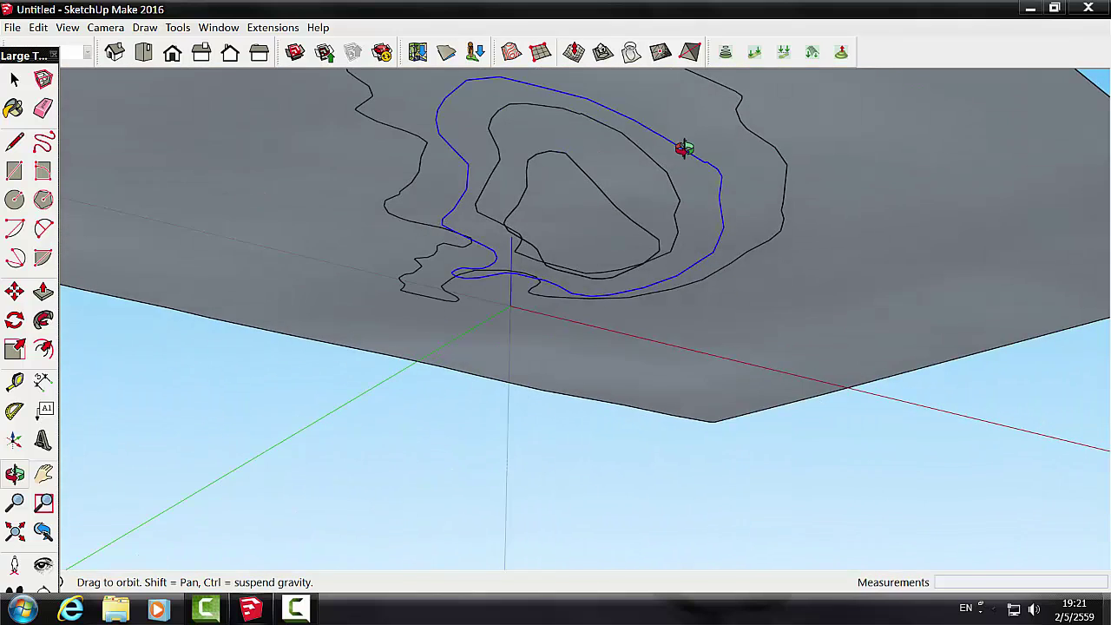
mouse_move(640, 323)
mouse_down()
mouse_move(665, 272)
mouse_move(669, 468)
mouse_up()
mouse_move(707, 382)
mouse_down()
mouse_move(702, 422)
mouse_move(668, 444)
mouse_move(622, 506)
mouse_up()
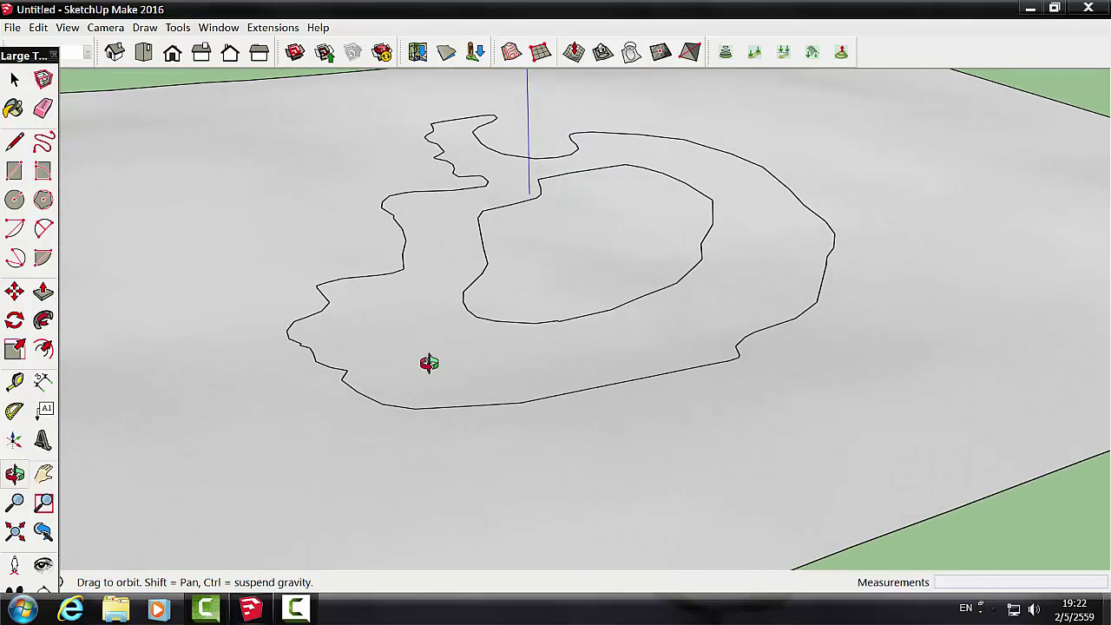
click(38, 28)
click(73, 46)
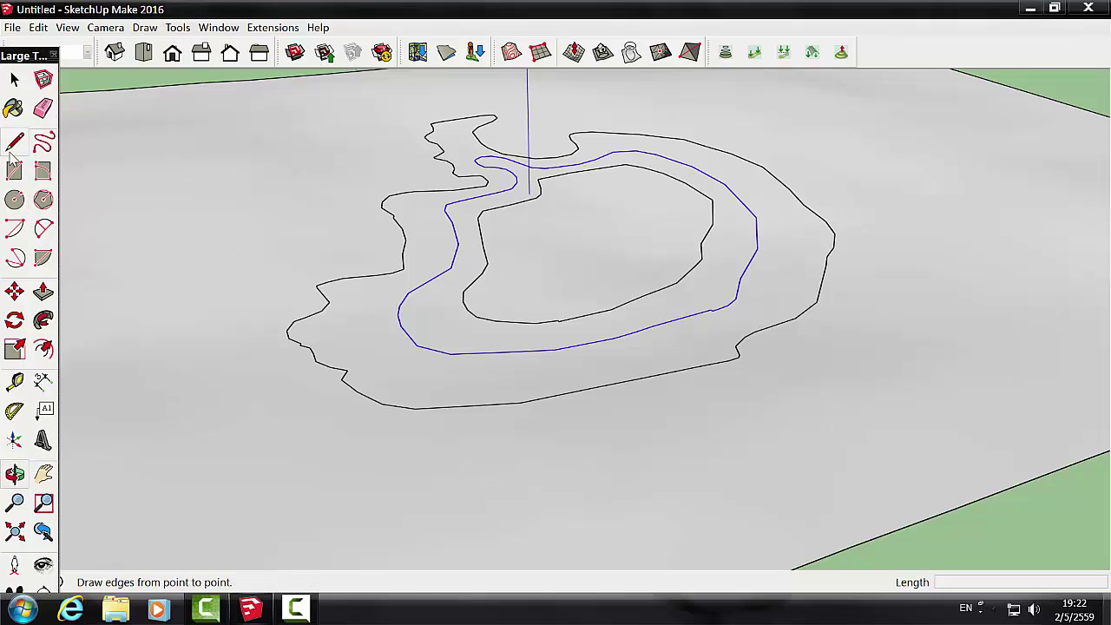
Step: Make a first attempt at moving the middle contour downward, then orbit to a near-horizon view
click(14, 292)
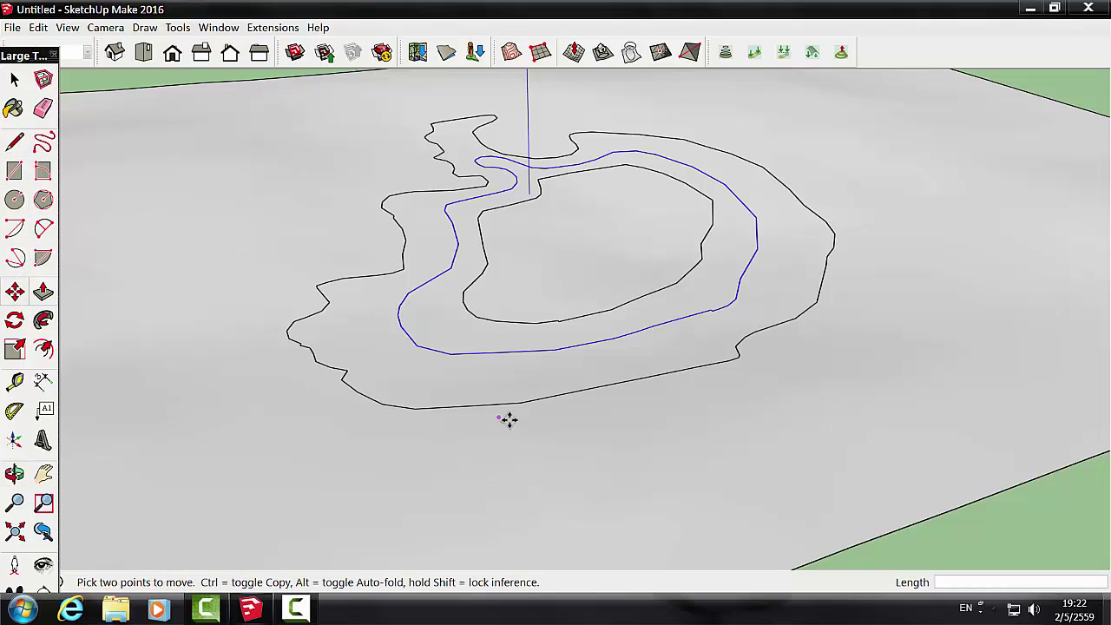
click(521, 352)
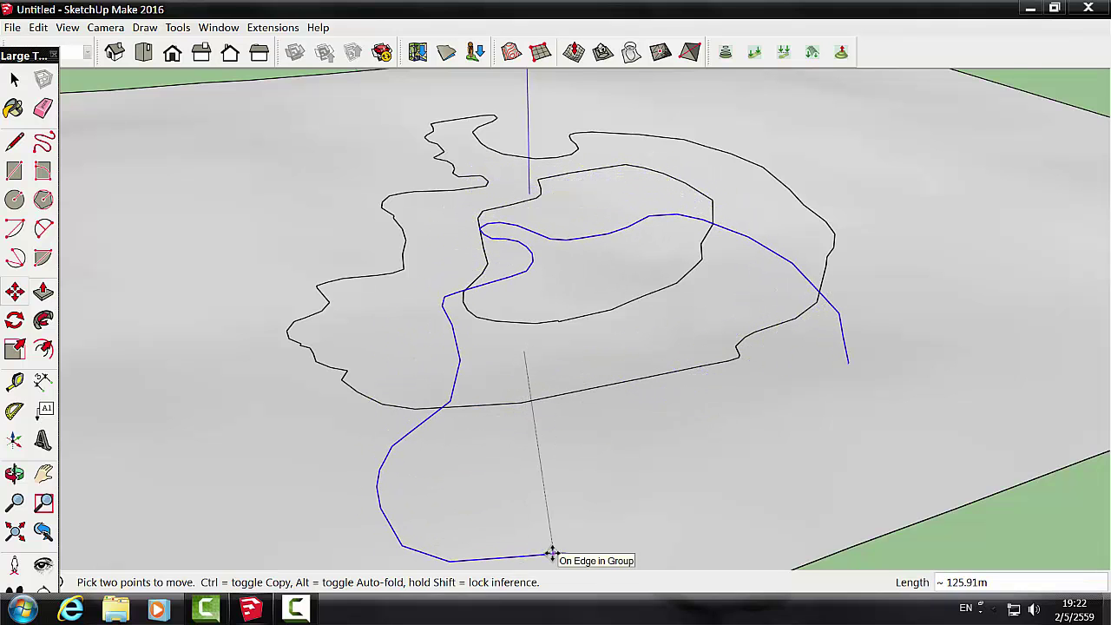
scroll(552, 553, down, 2)
scroll(548, 543, down, 3)
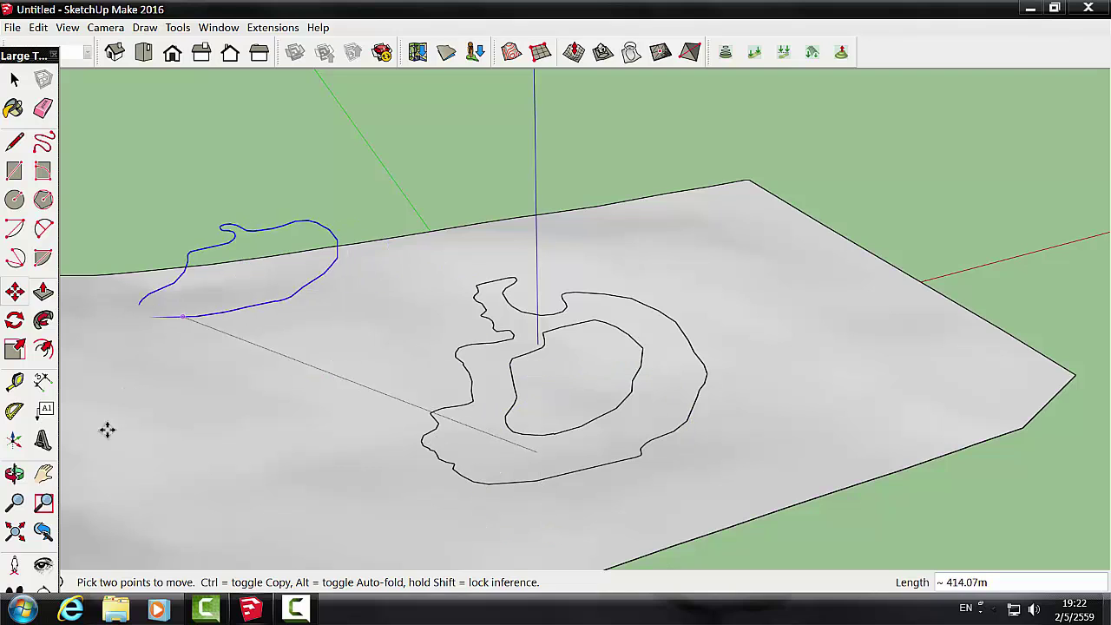
click(67, 499)
click(14, 473)
drag(385, 528, 396, 335)
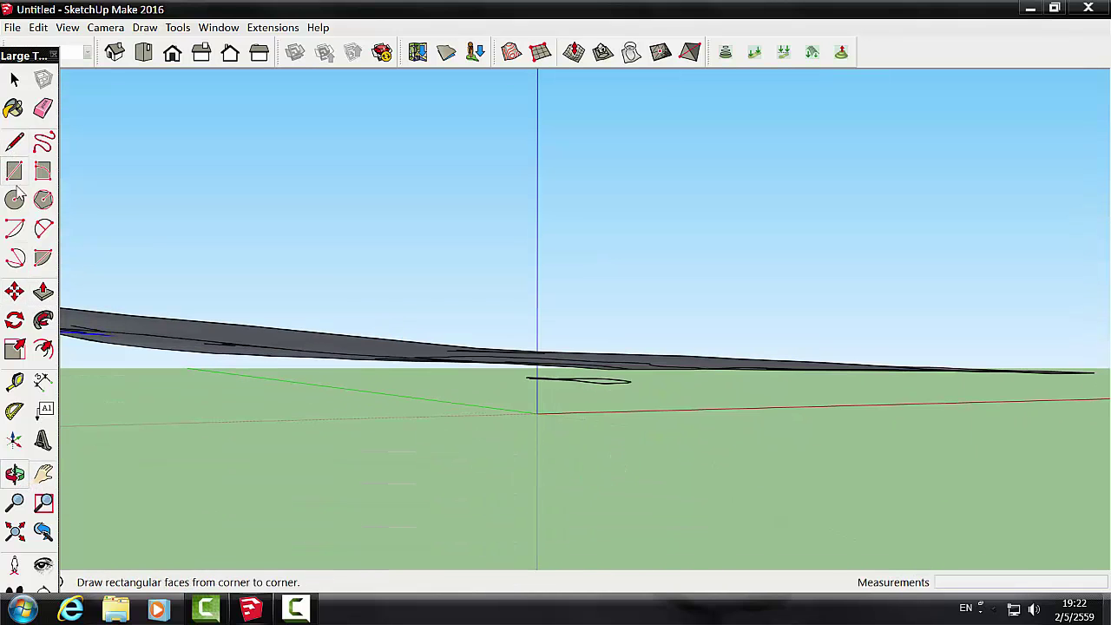
Step: Drop the middle contour 5 m straight below the terrain surface
click(13, 292)
click(556, 356)
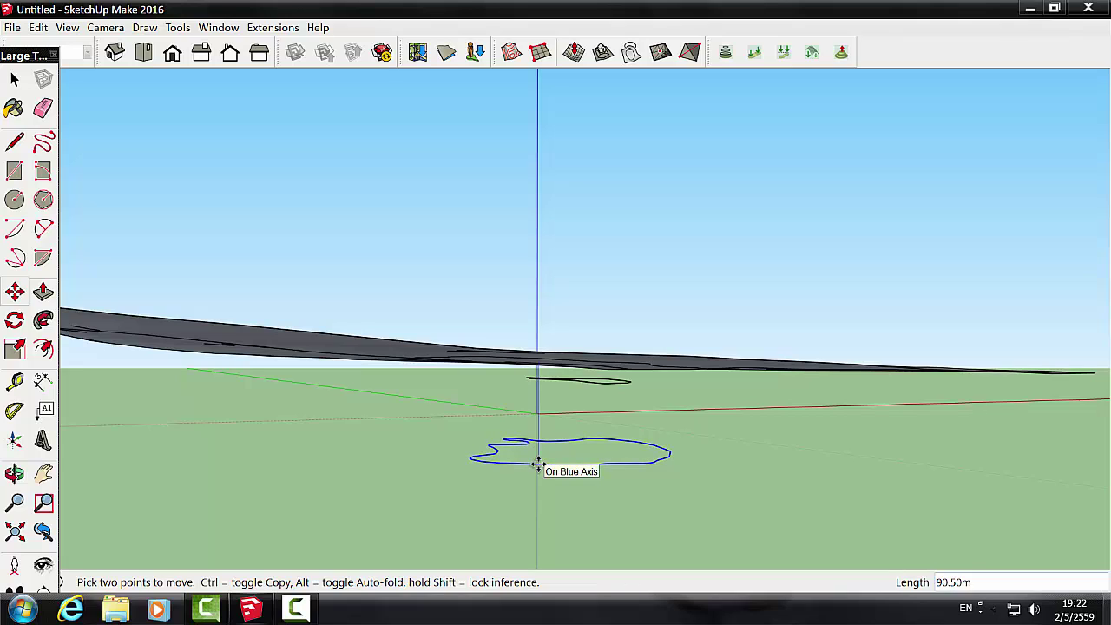
click(538, 464)
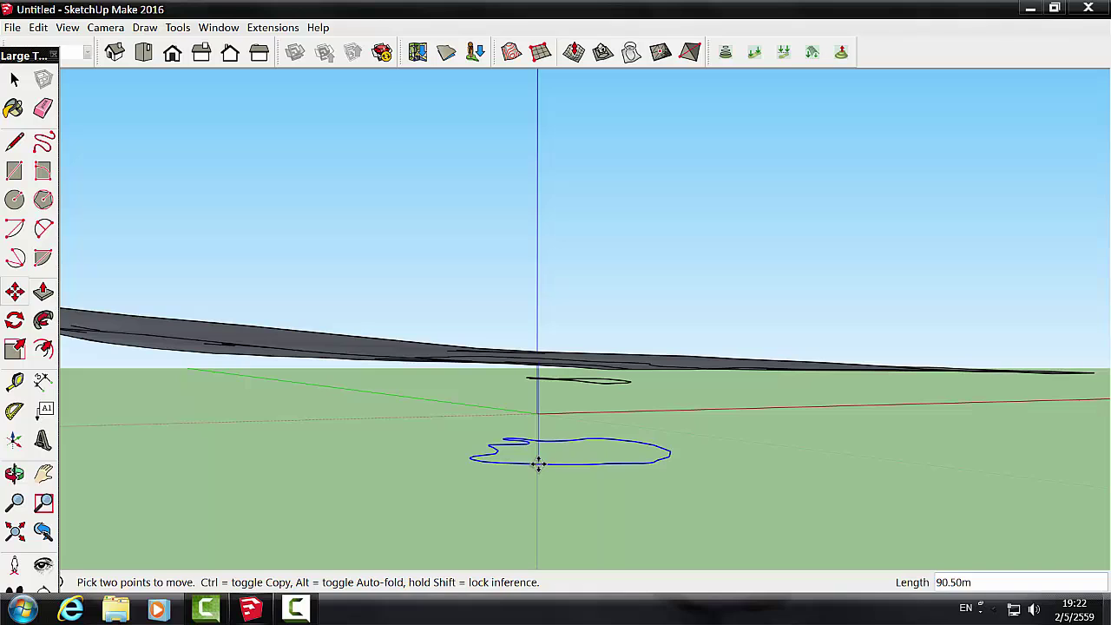
text(5)
key(Return)
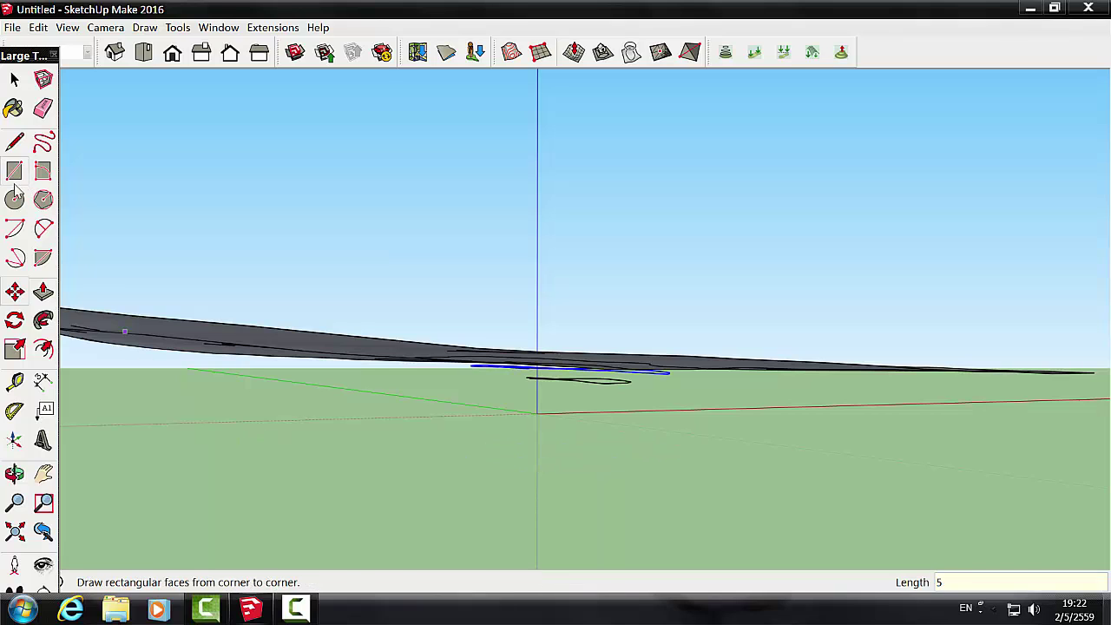
click(15, 473)
mouse_move(528, 367)
mouse_down()
mouse_move(491, 543)
mouse_move(466, 477)
mouse_up()
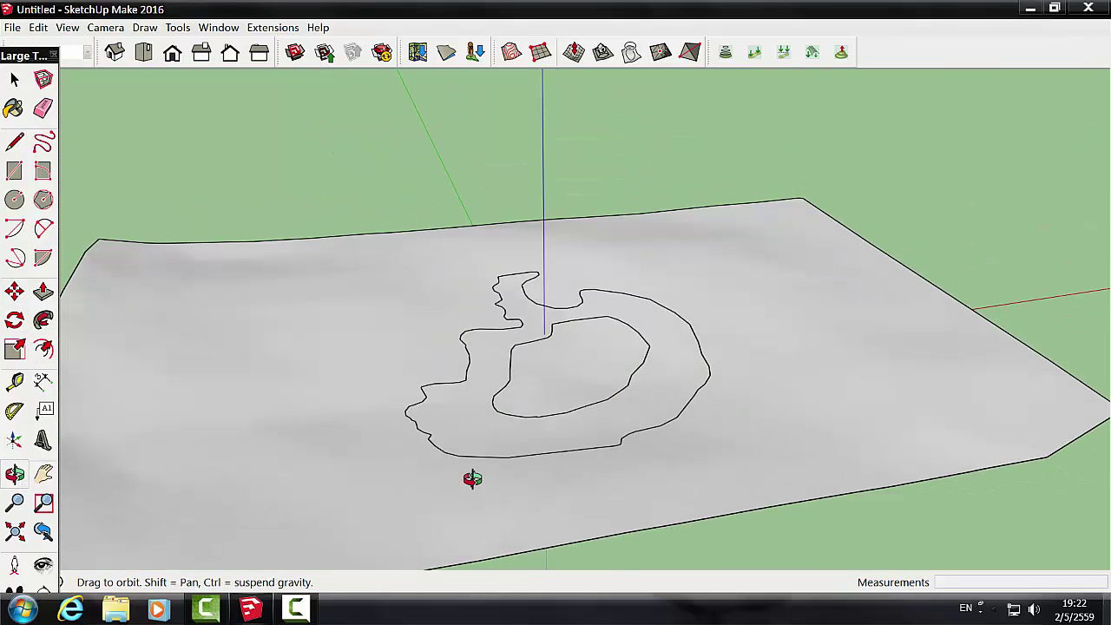
Step: Select the inner contour loop, clearing an accidental ground-face selection
click(13, 145)
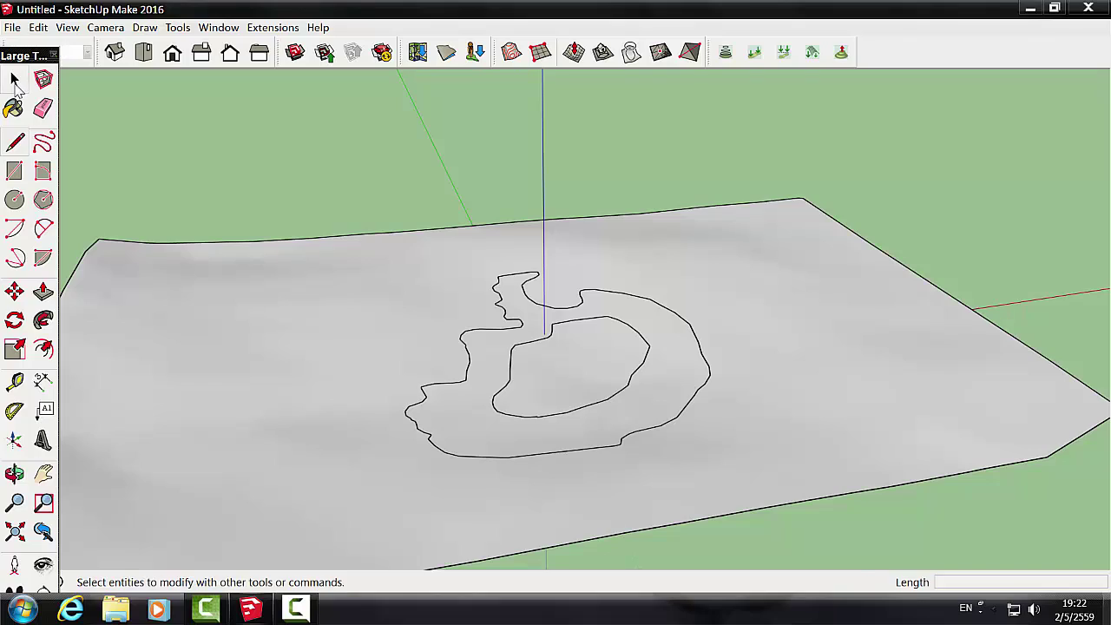
click(14, 80)
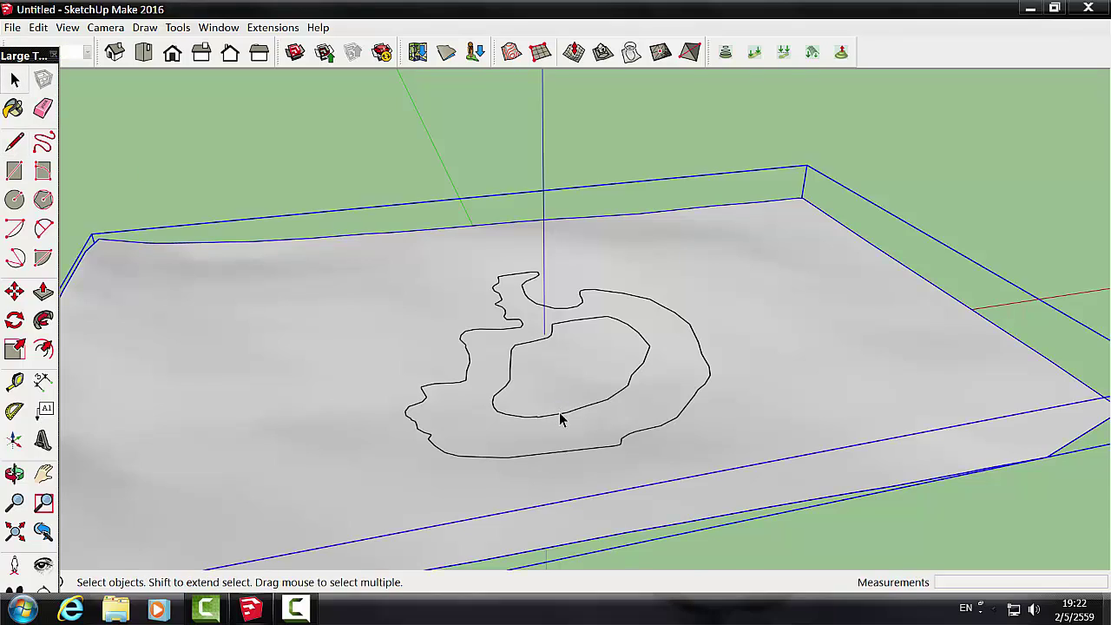
click(560, 415)
scroll(562, 429, up, 3)
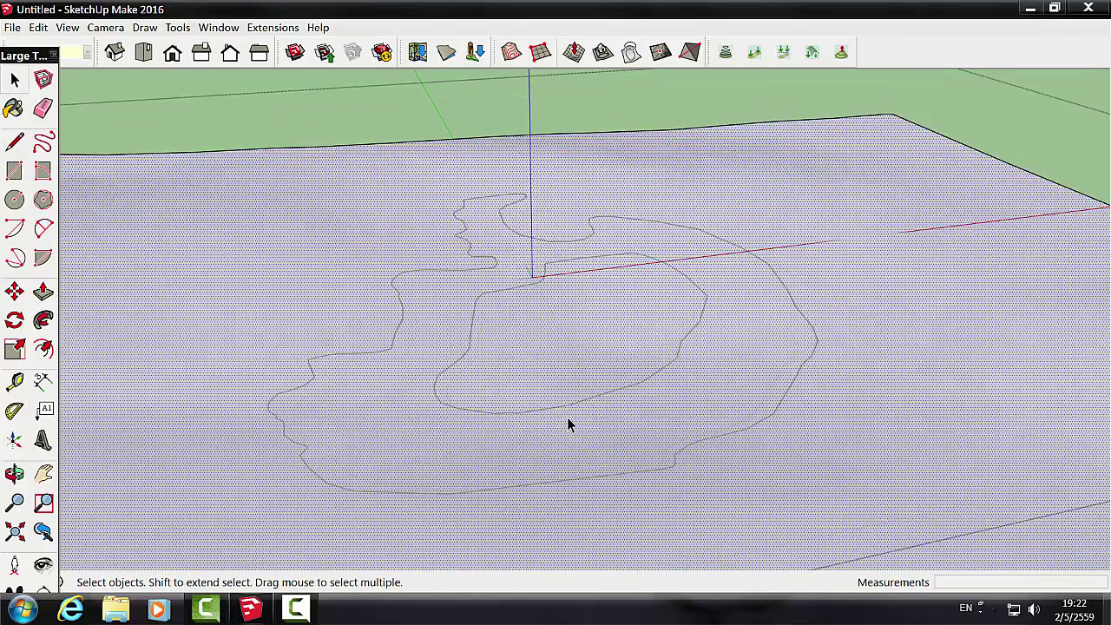
click(338, 93)
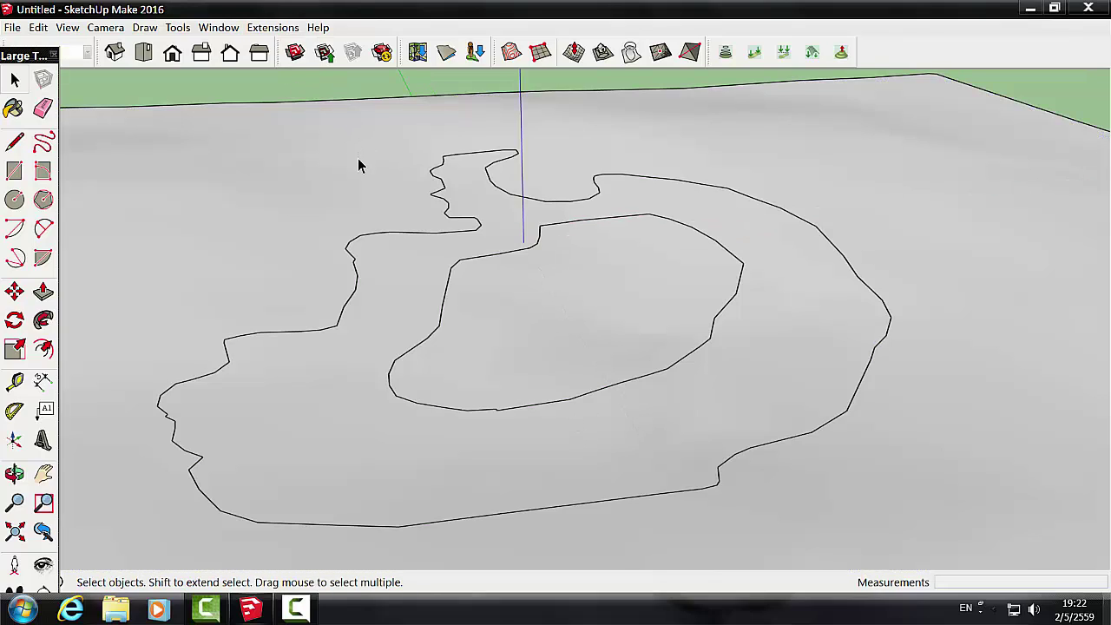
click(511, 410)
Step: From a low view, move the inner contour loop 10 straight down along the blue axis
scroll(217, 478, down, 2)
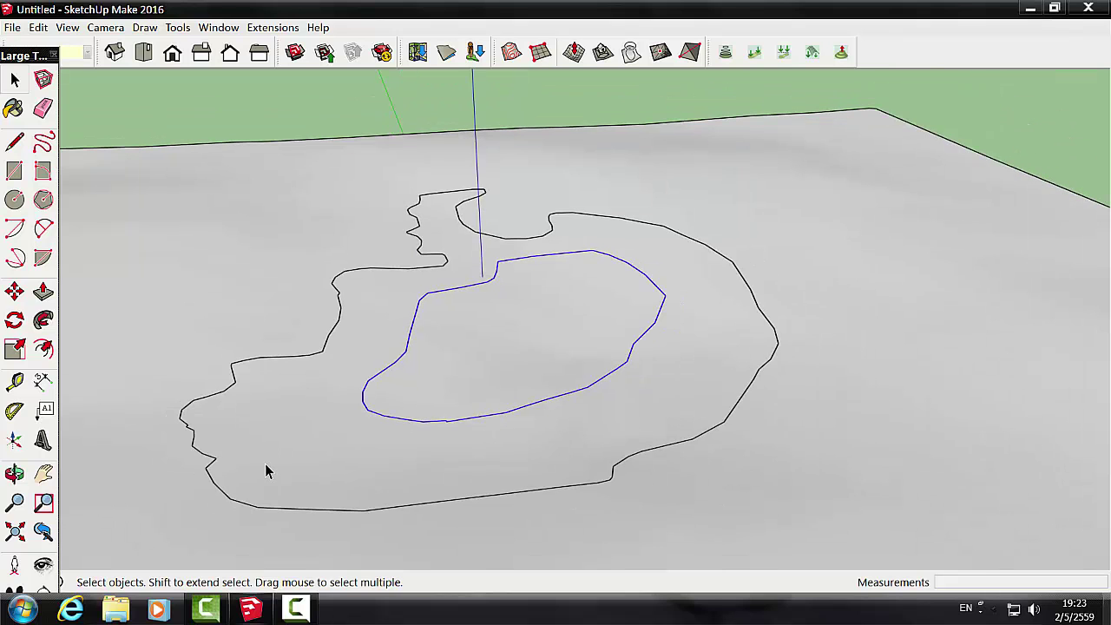
scroll(266, 466, down, 2)
click(14, 478)
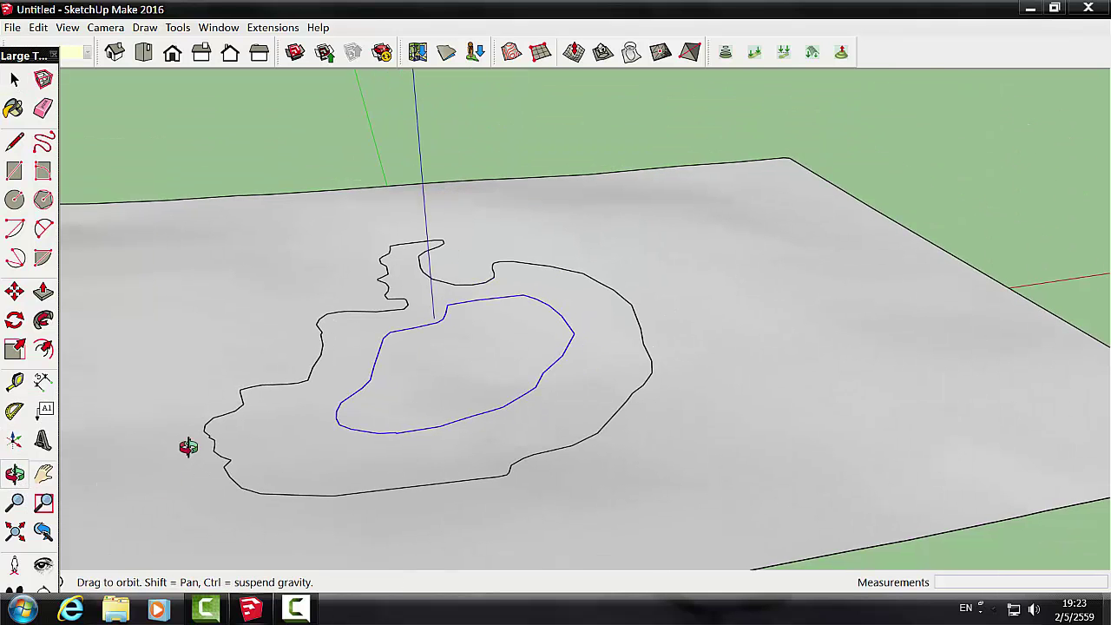
drag(186, 447, 261, 354)
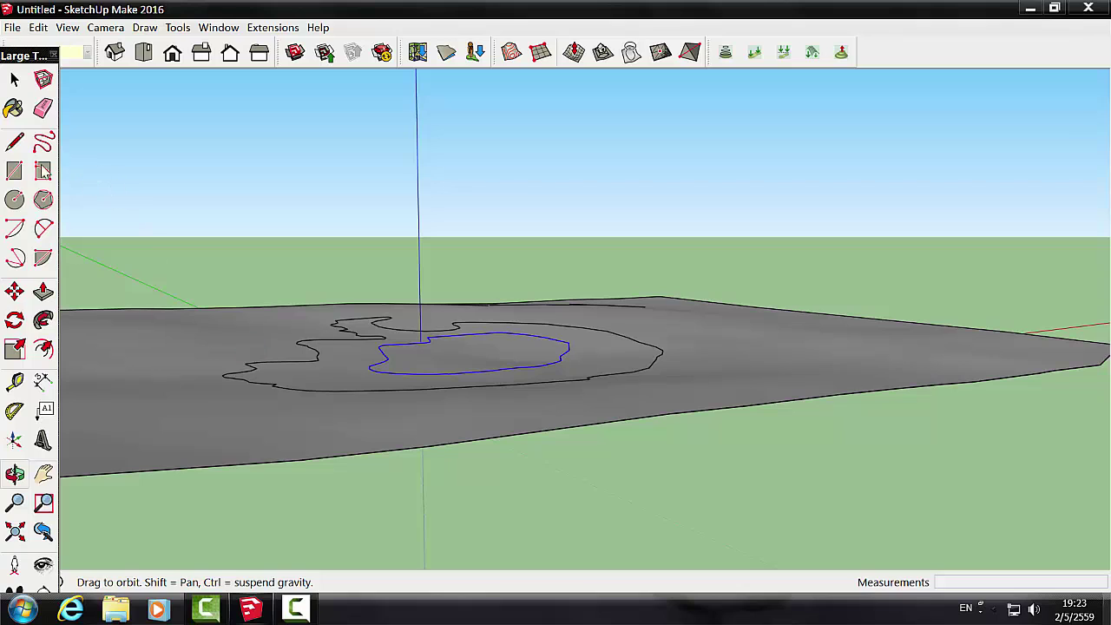
click(14, 79)
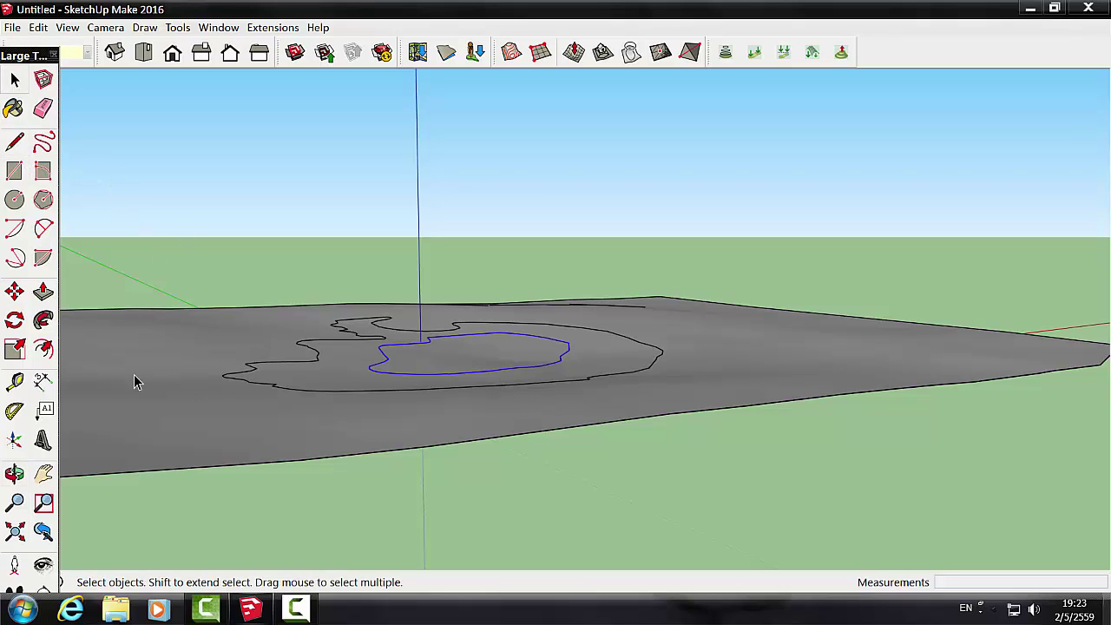
click(14, 292)
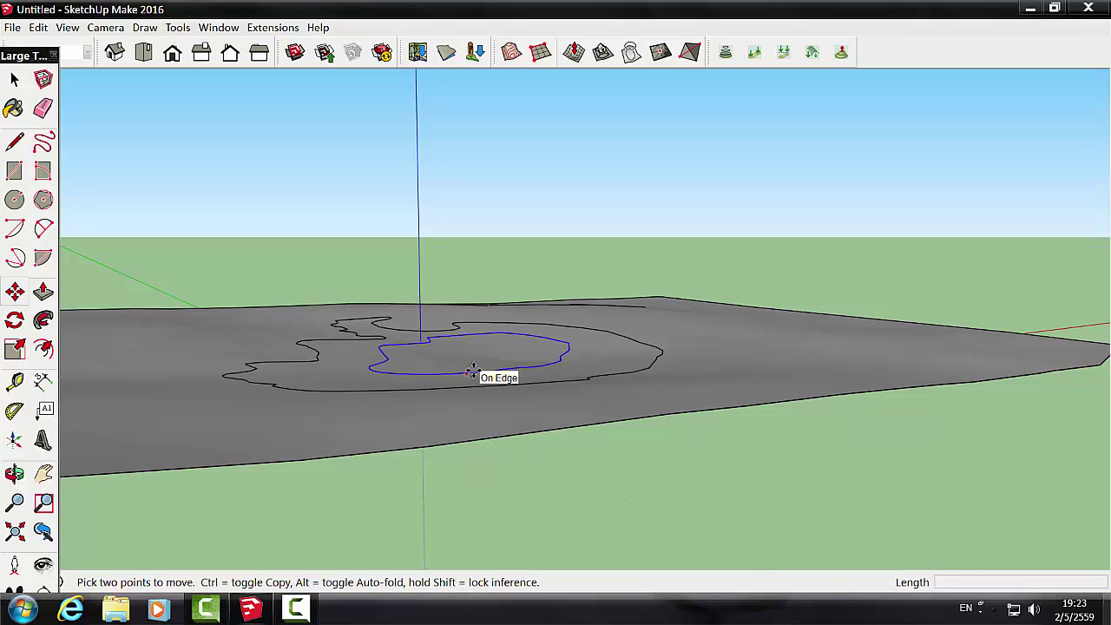
click(472, 372)
text(10)
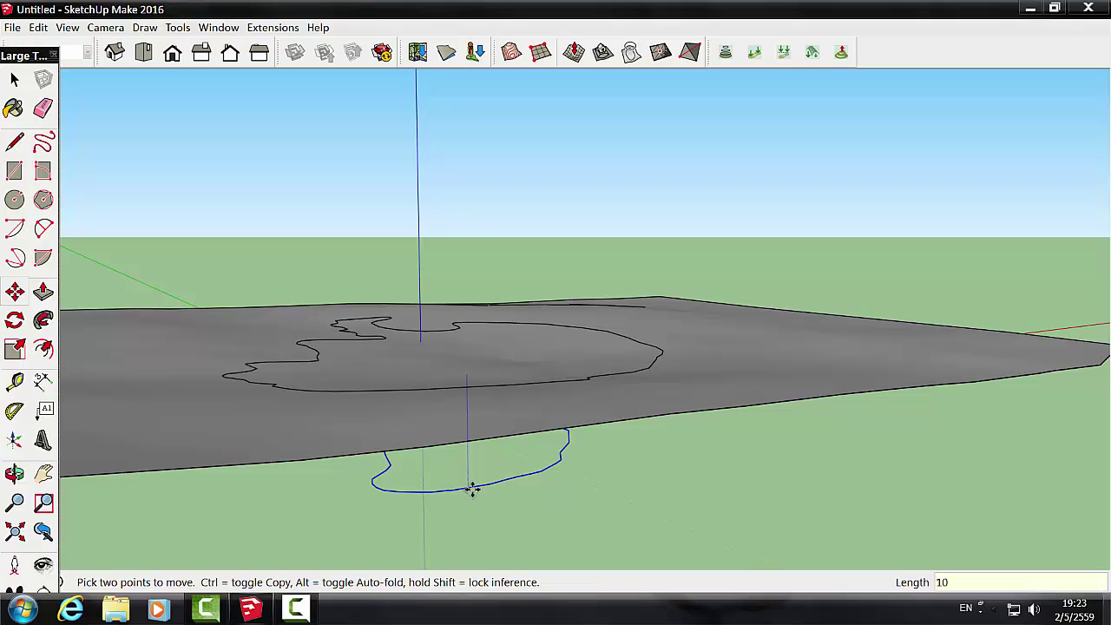
key(Return)
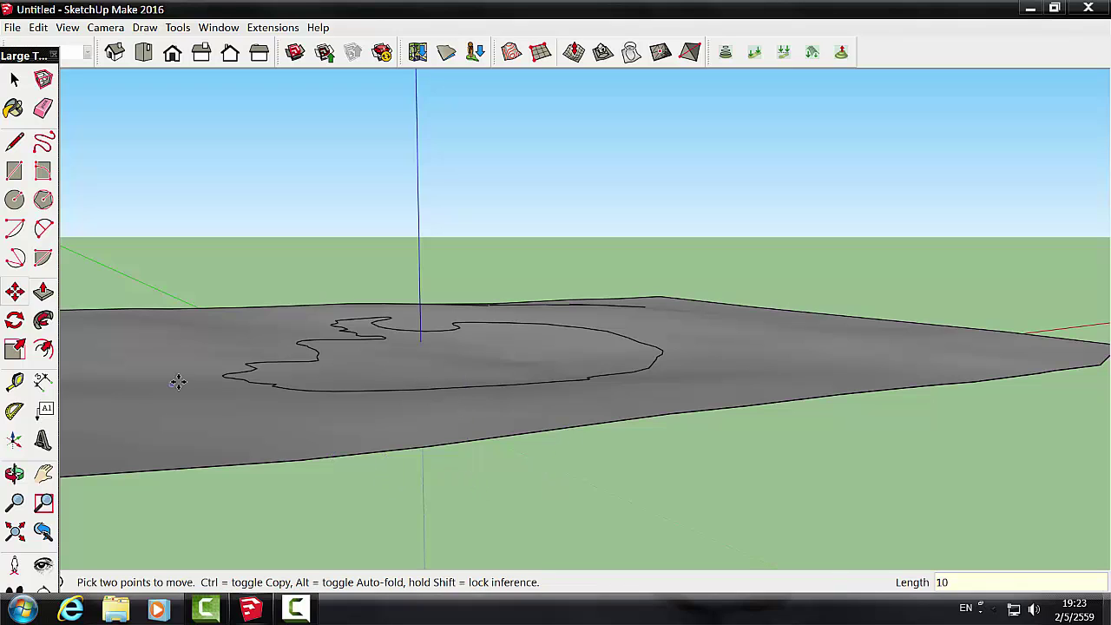
Step: Confirm the 10-unit loop lowering, orbit back above the terrain, and try selecting its top face
key(s)
click(13, 473)
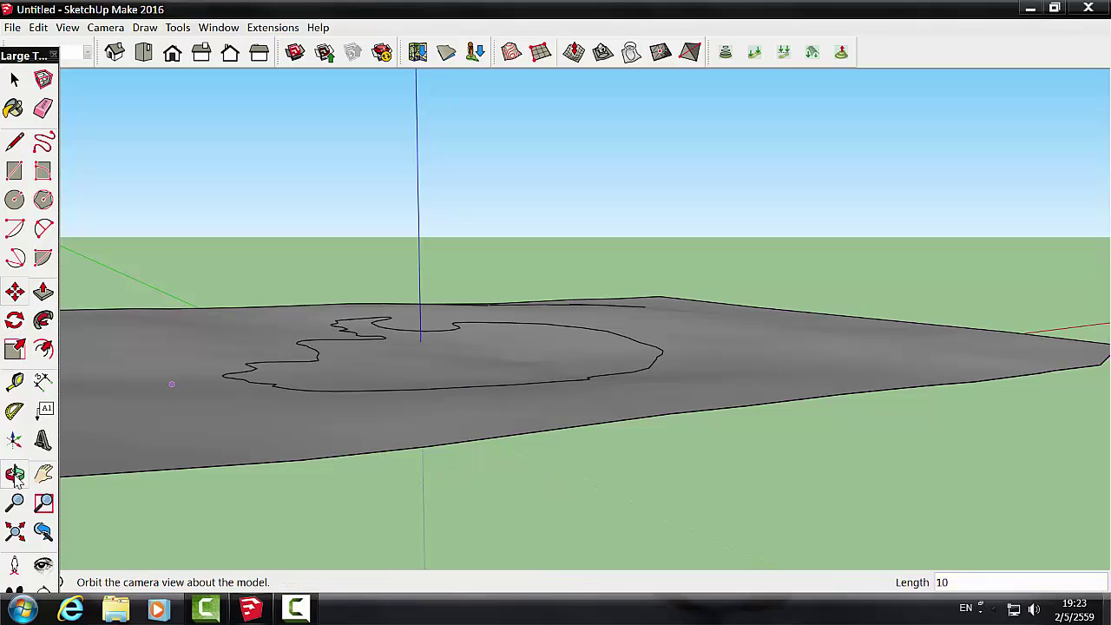
mouse_move(268, 485)
mouse_down()
mouse_move(268, 434)
mouse_move(293, 417)
mouse_move(297, 471)
mouse_move(312, 471)
mouse_up()
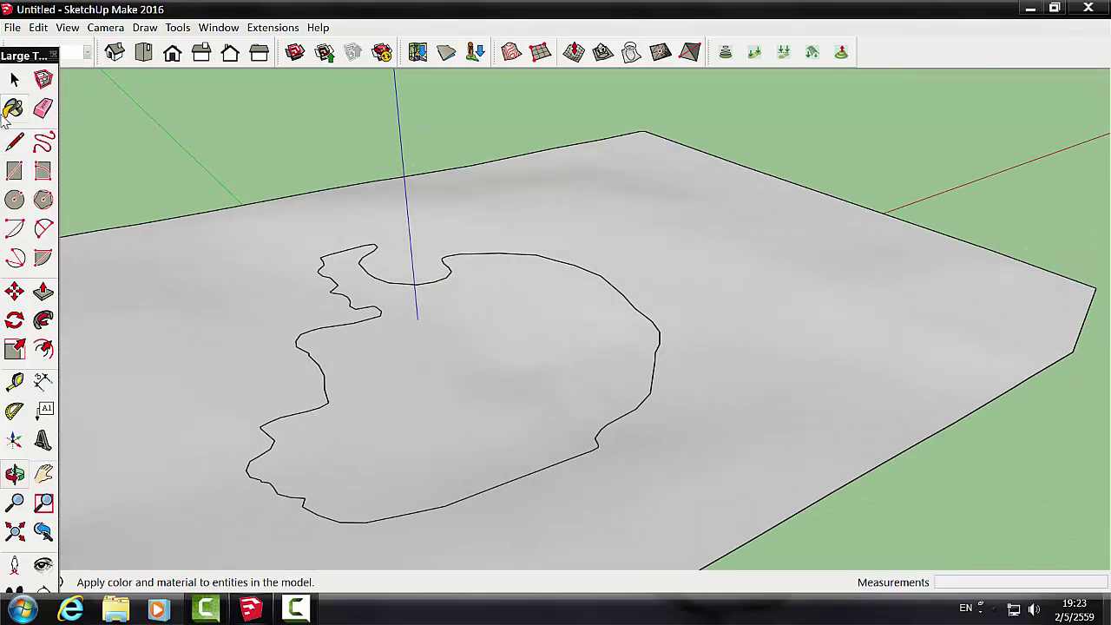
click(14, 80)
double_click(429, 410)
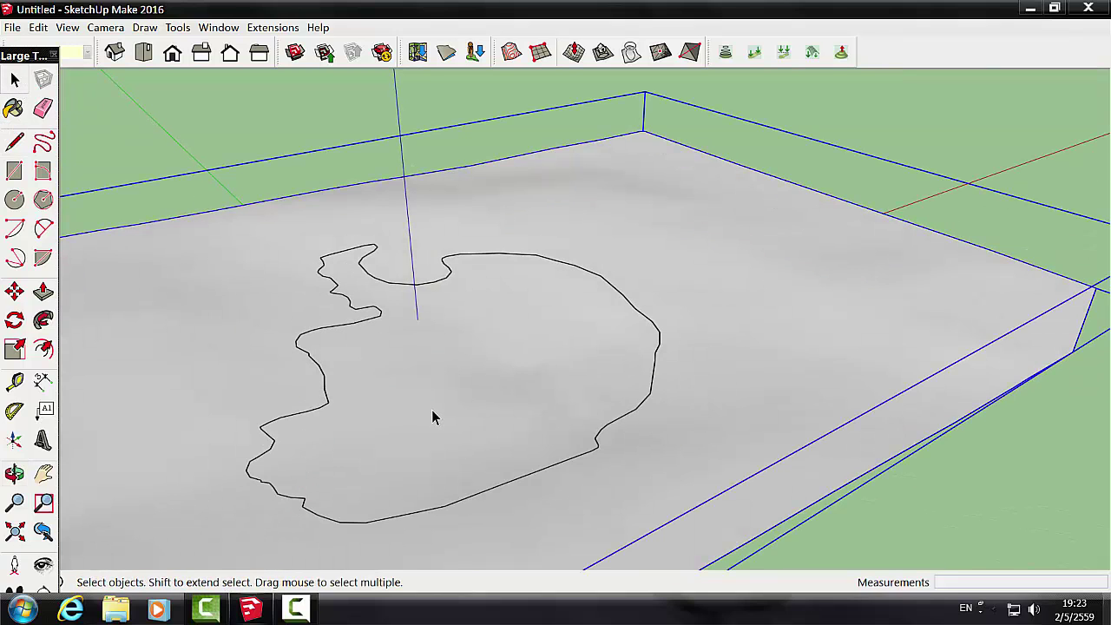
double_click(431, 410)
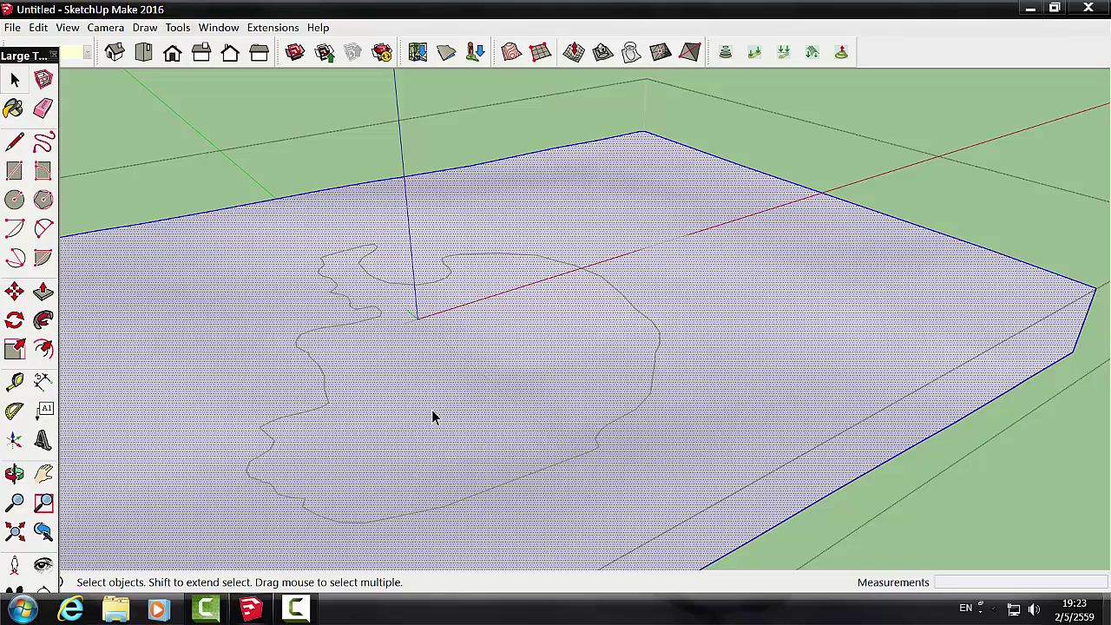
click(286, 170)
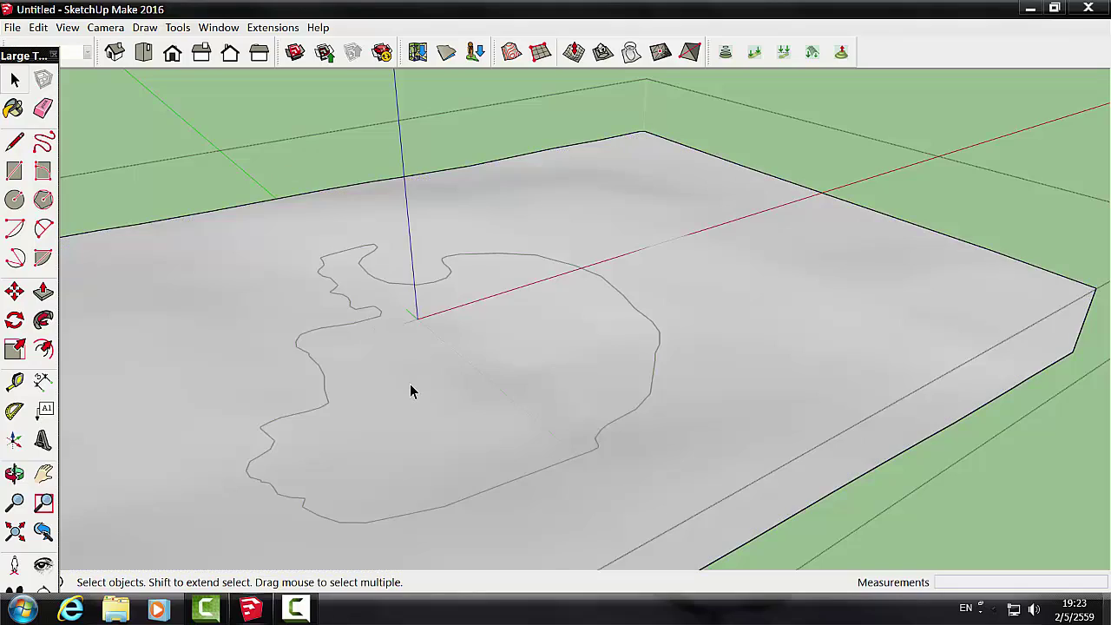
click(410, 384)
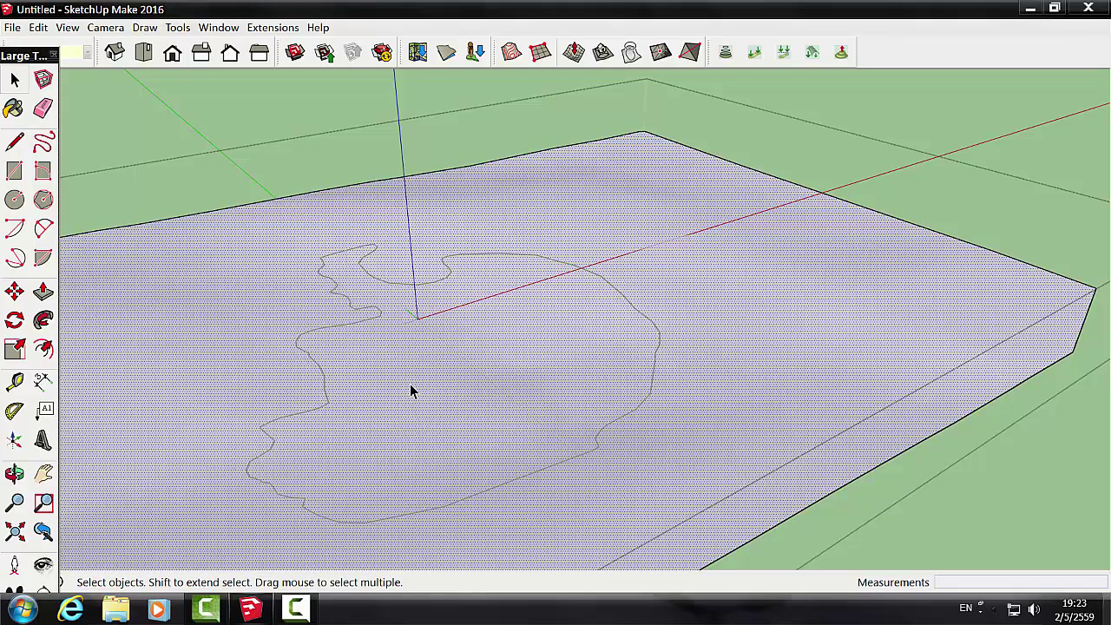
click(252, 172)
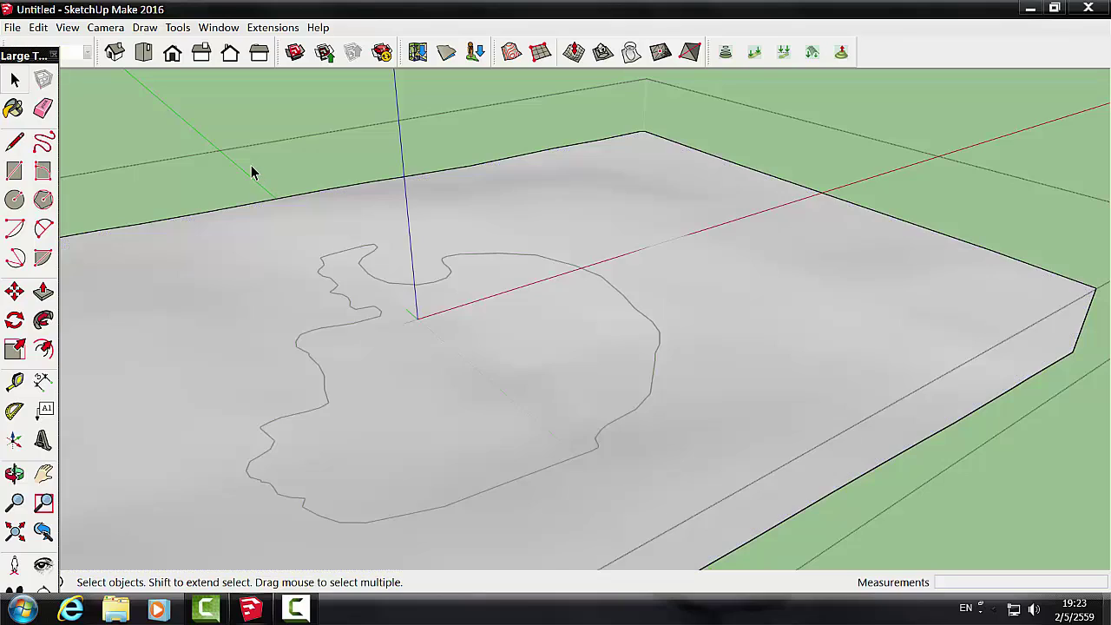
Step: Explode the terrain group, then select the face inside the outer contour
click(492, 377)
right_click(492, 384)
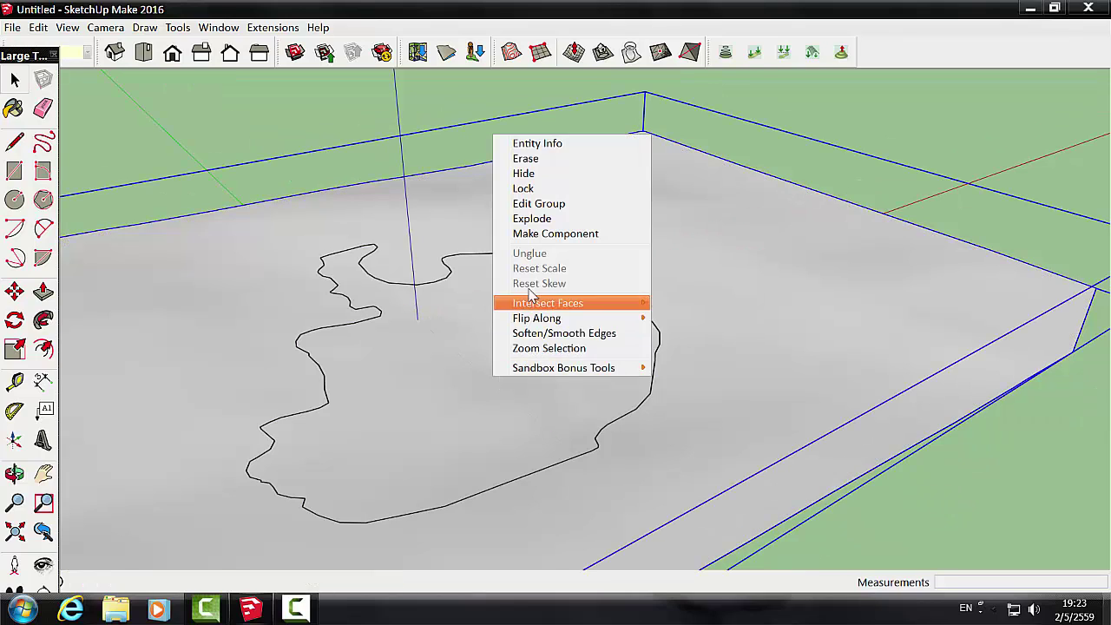
click(549, 217)
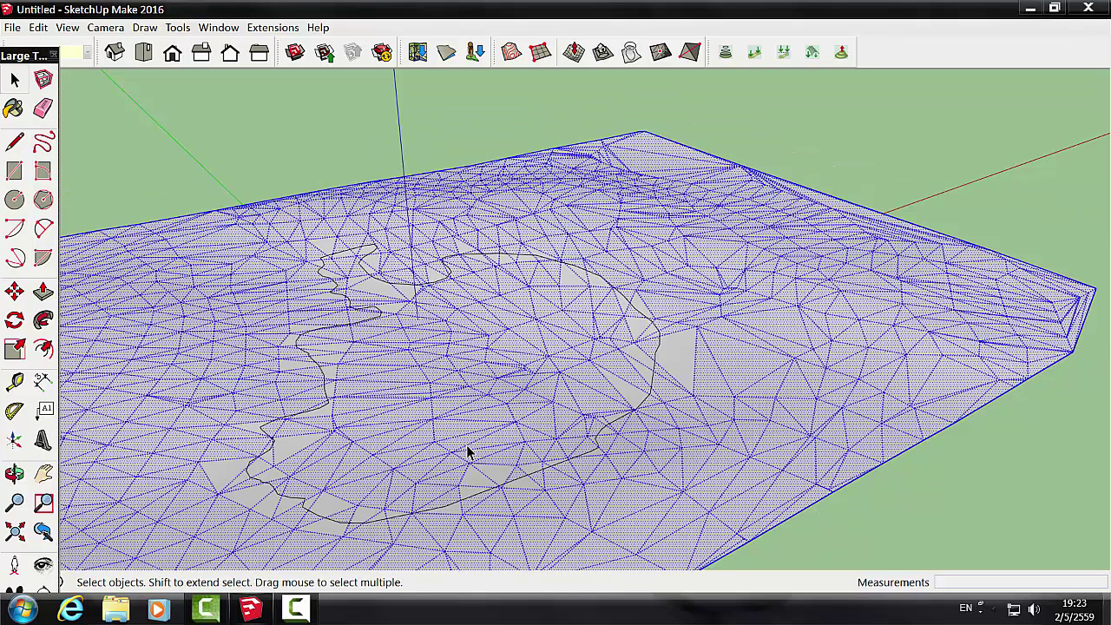
click(314, 156)
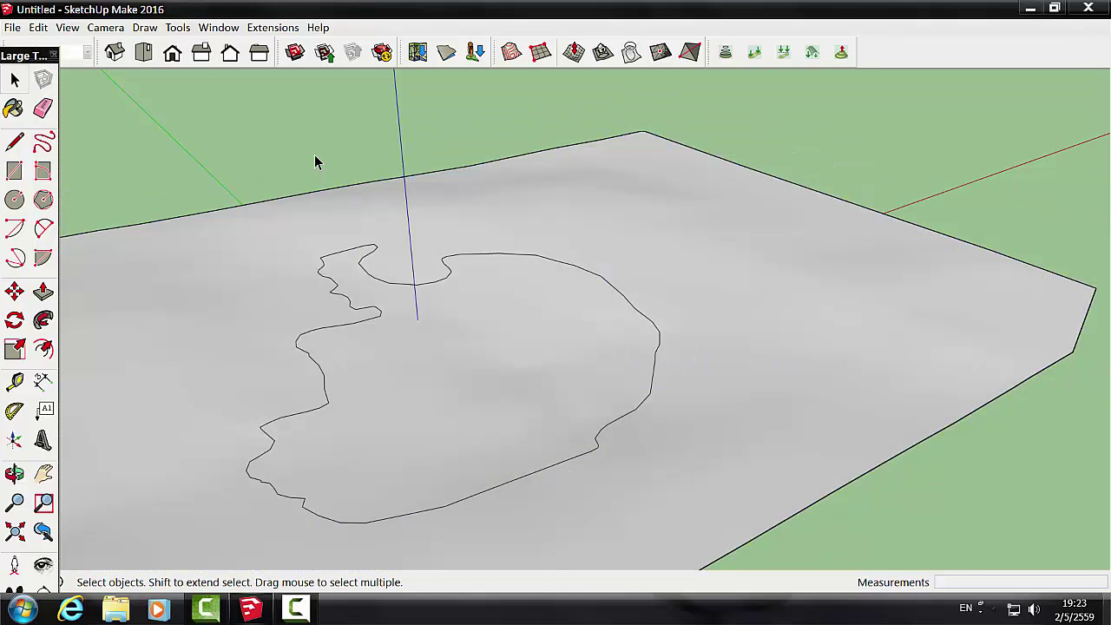
click(451, 396)
Step: Hide the selected face inside the outer contour and zoom out
right_click(450, 396)
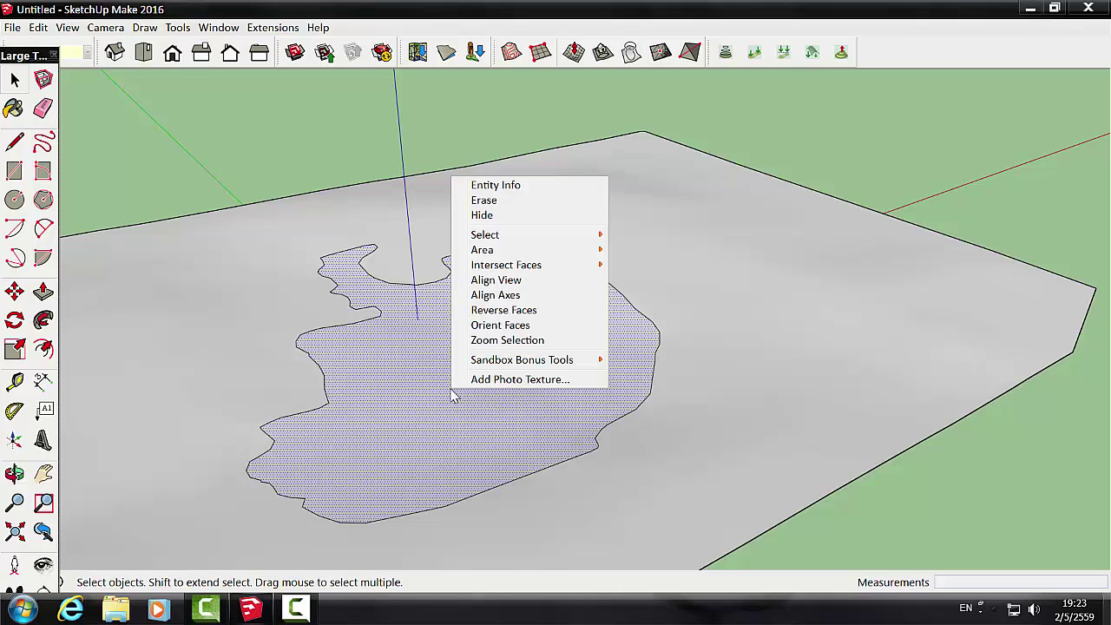
click(484, 214)
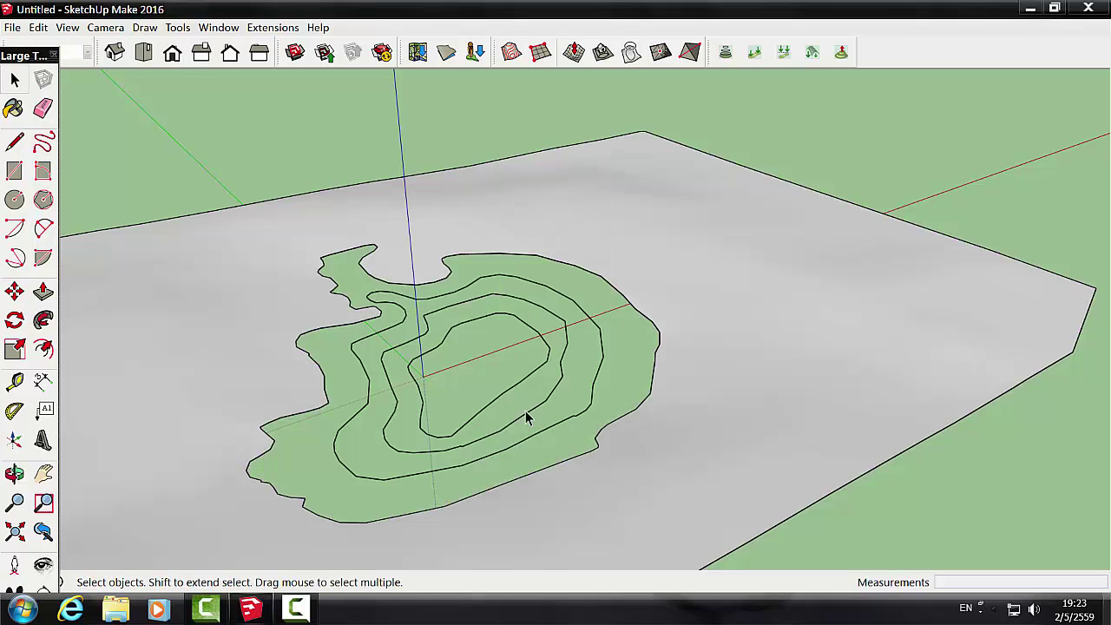
scroll(556, 451, down, 2)
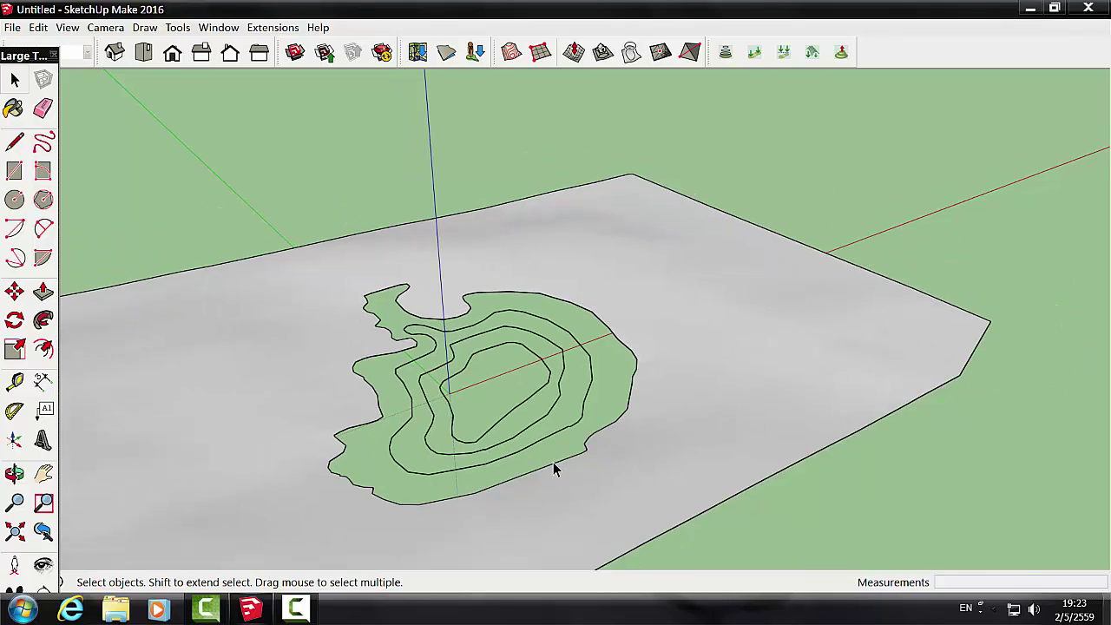
scroll(547, 443, down, 2)
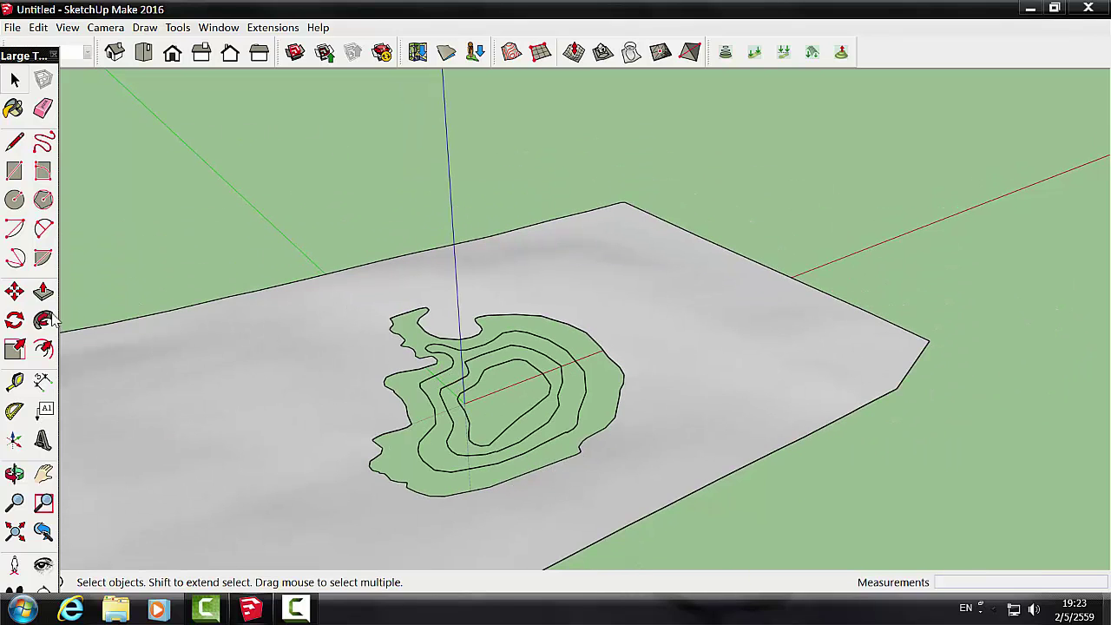
Step: Orbit and switch to Top view to look down on the lowered contour rings
click(13, 484)
mouse_move(178, 506)
mouse_down()
mouse_move(171, 308)
mouse_move(165, 503)
mouse_up()
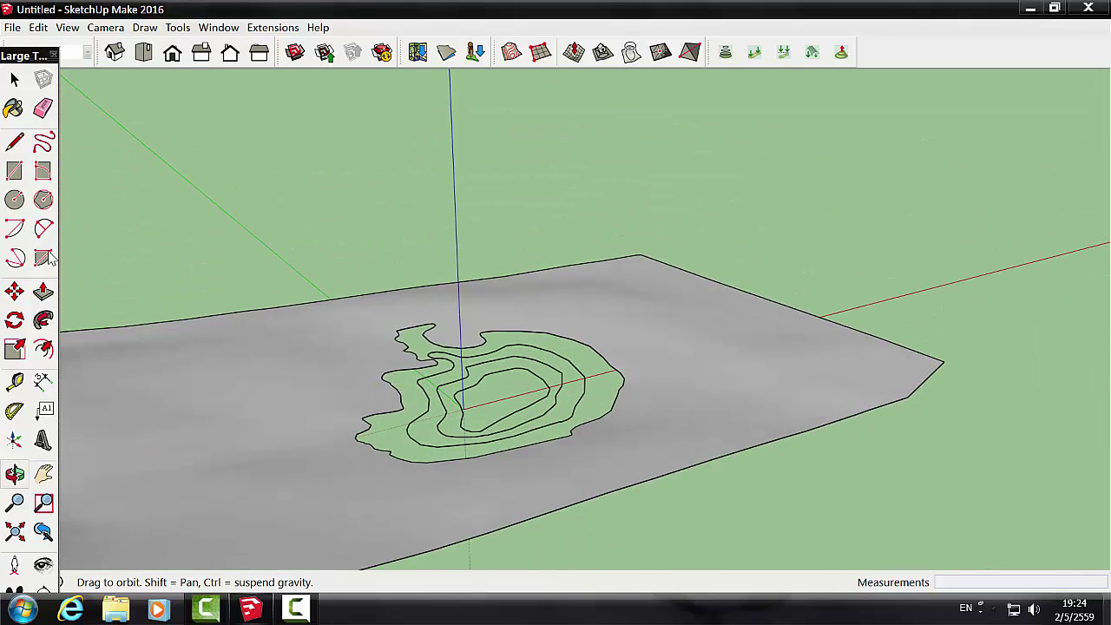
click(145, 54)
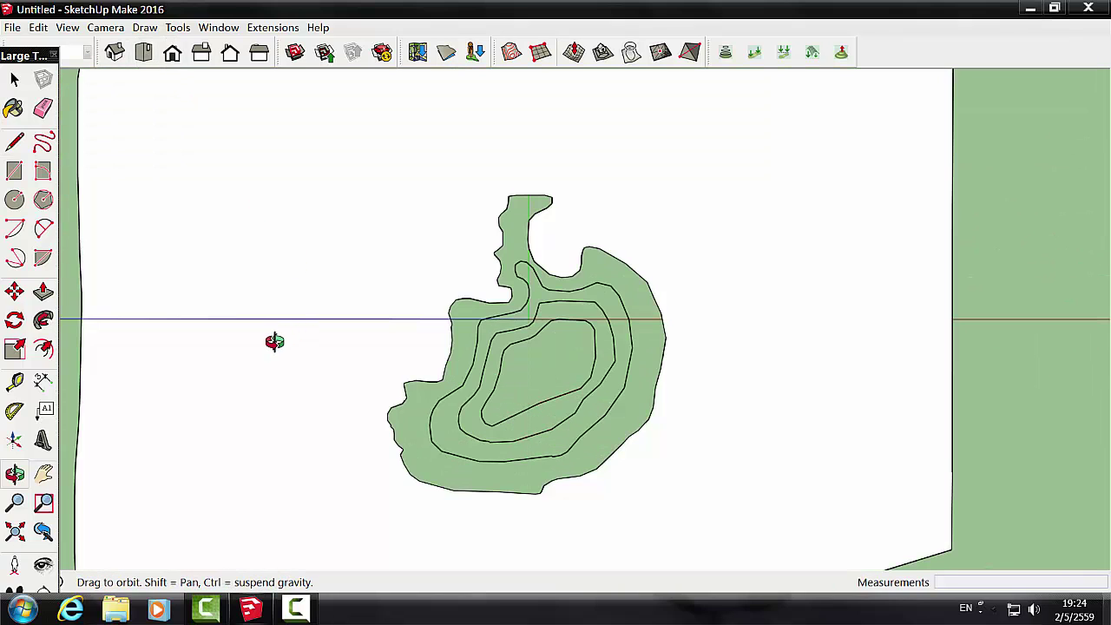
drag(273, 339, 283, 362)
scroll(283, 363, up, 1)
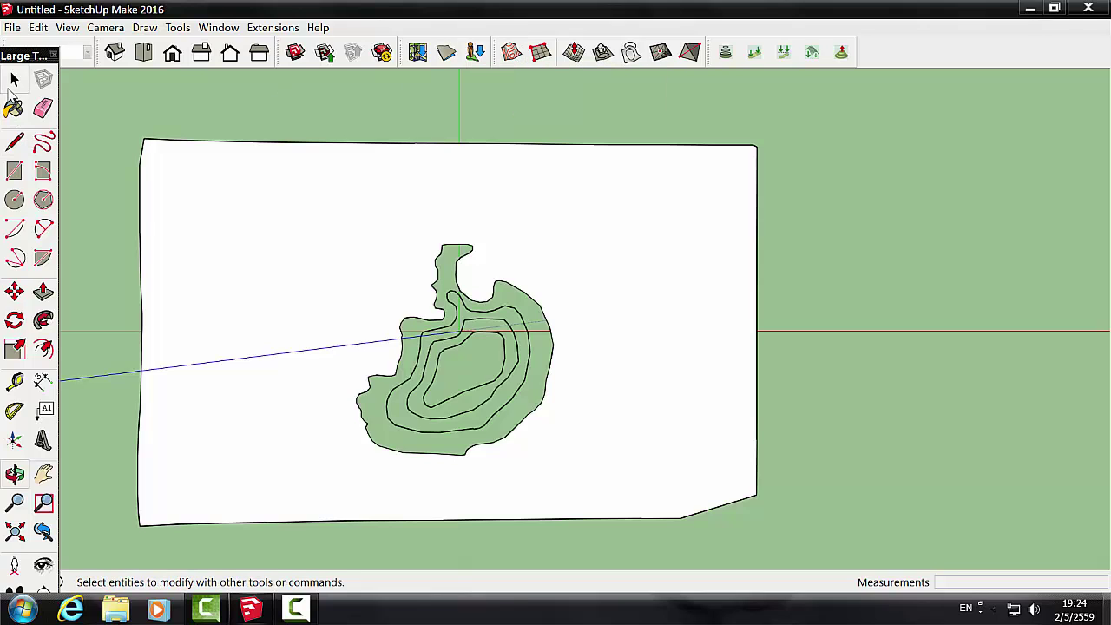
Step: Window-select all nested contours, build a Sandbox From Contours surface, and orbit to view it
click(14, 79)
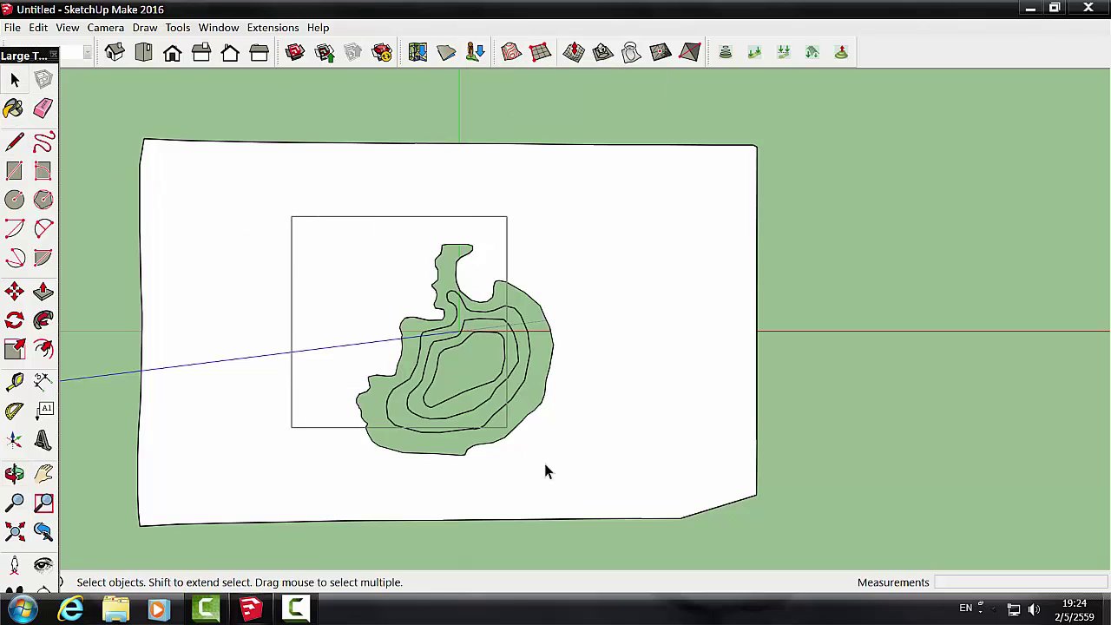
drag(291, 215, 610, 486)
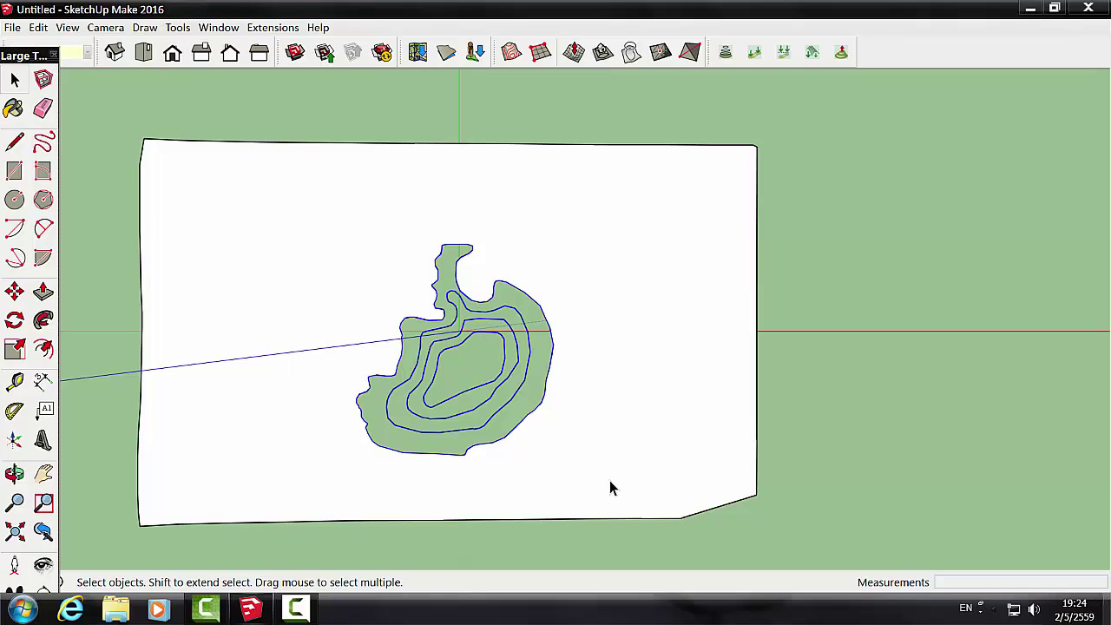
click(510, 54)
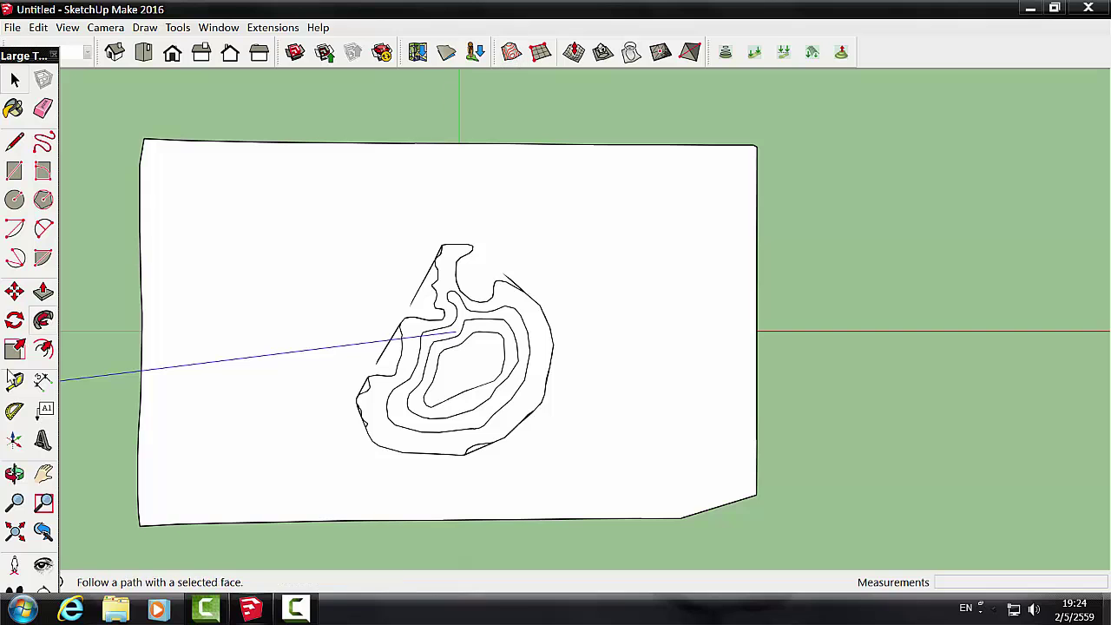
click(14, 474)
drag(199, 474, 251, 238)
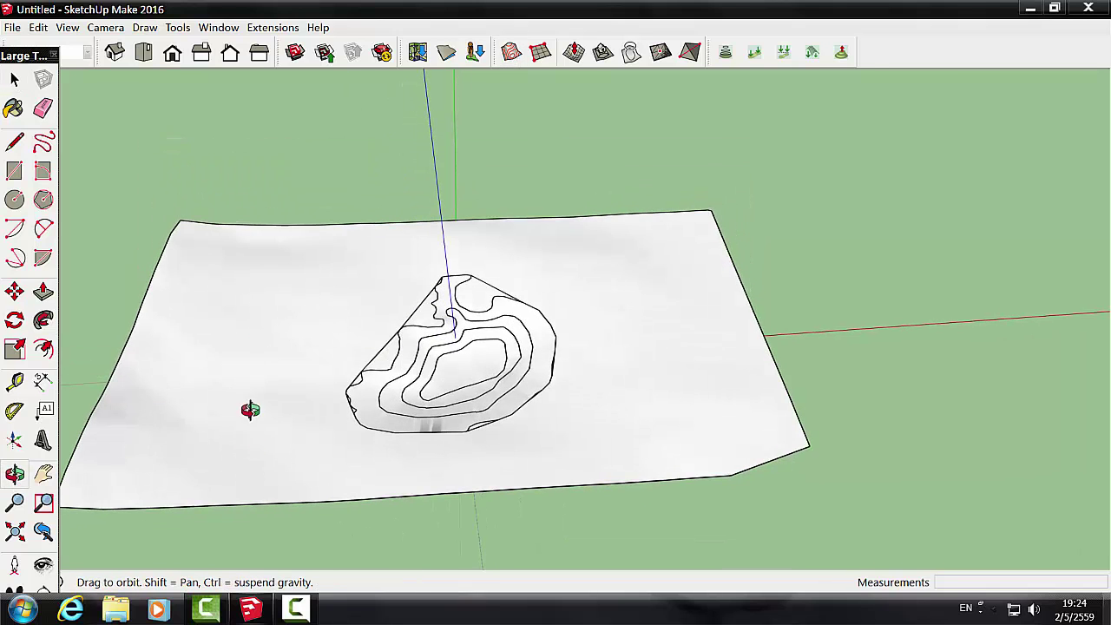
mouse_move(251, 409)
mouse_down()
mouse_move(277, 245)
mouse_move(247, 345)
mouse_move(312, 216)
mouse_move(293, 414)
mouse_move(330, 420)
mouse_move(339, 486)
mouse_move(330, 565)
mouse_move(199, 307)
mouse_move(248, 299)
mouse_move(431, 555)
mouse_up()
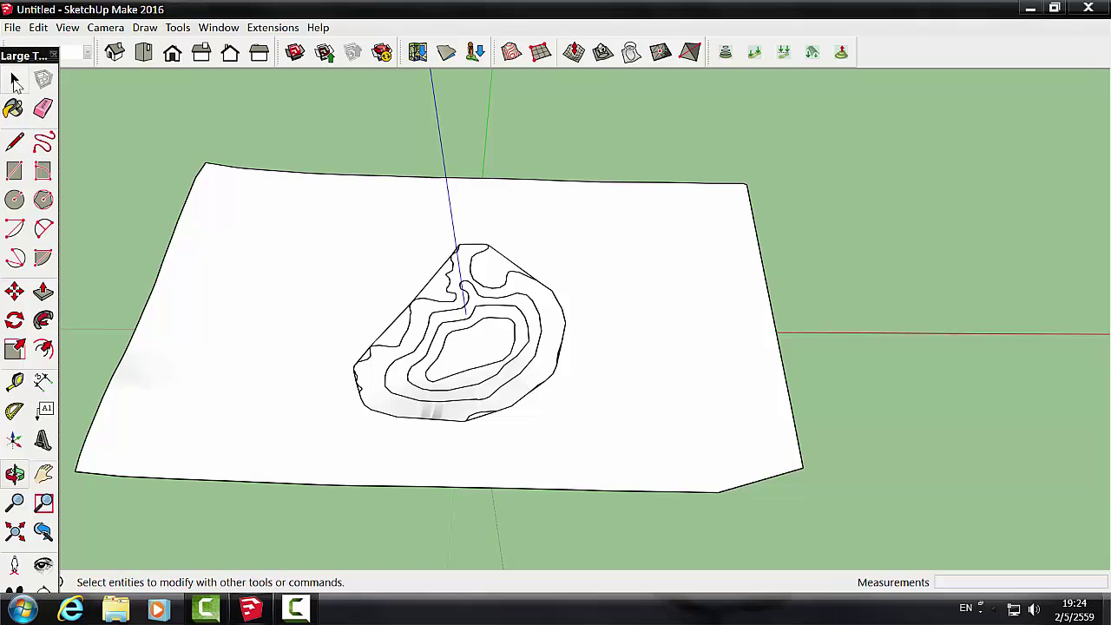
Step: Inside the contour group, delete the innermost and middle contour loops
click(14, 79)
click(458, 337)
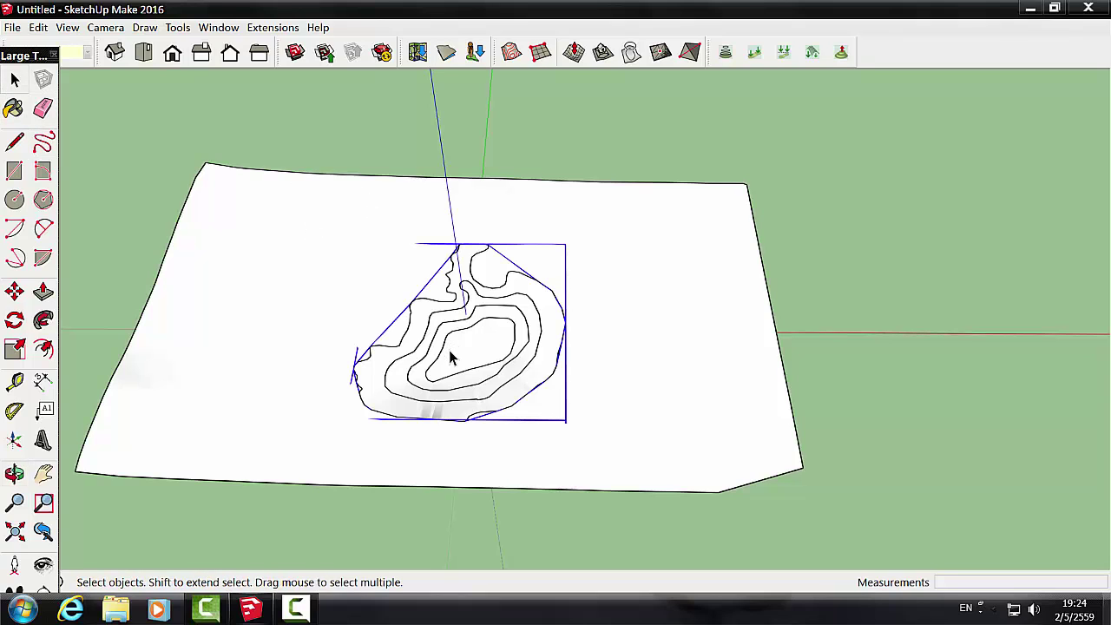
double_click(452, 351)
click(425, 366)
key(Delete)
scroll(521, 371, up, 2)
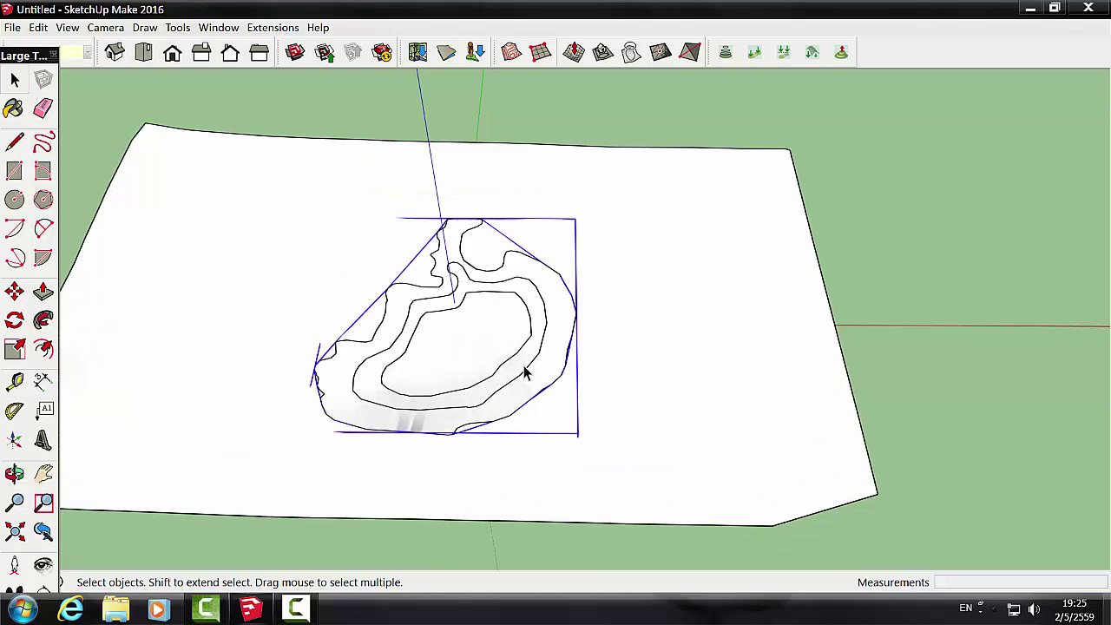
scroll(521, 371, up, 4)
click(285, 363)
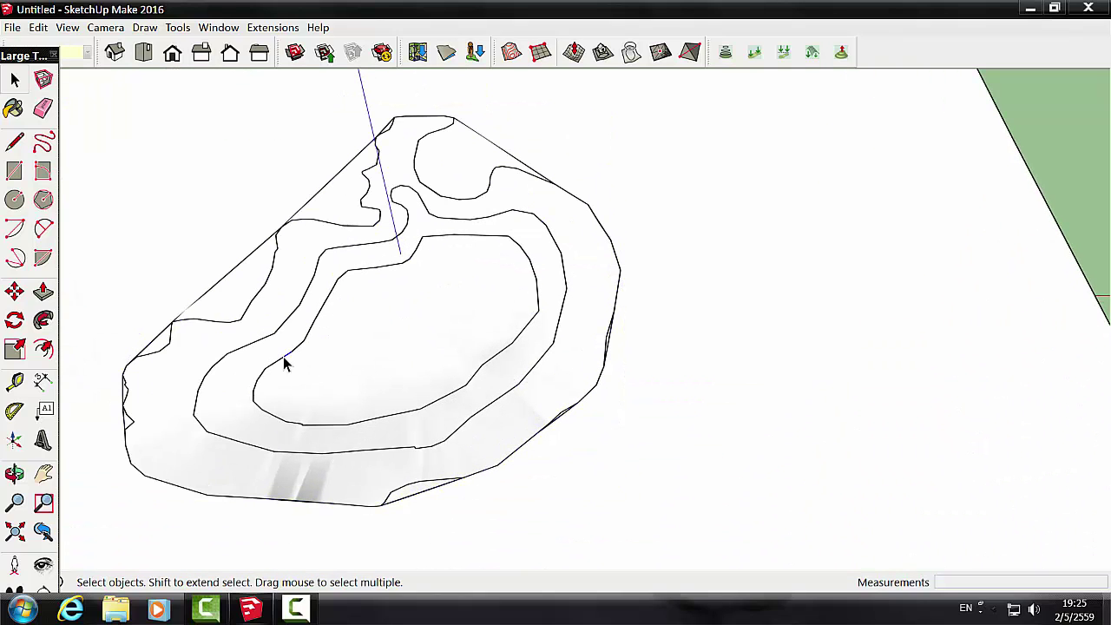
key(Delete)
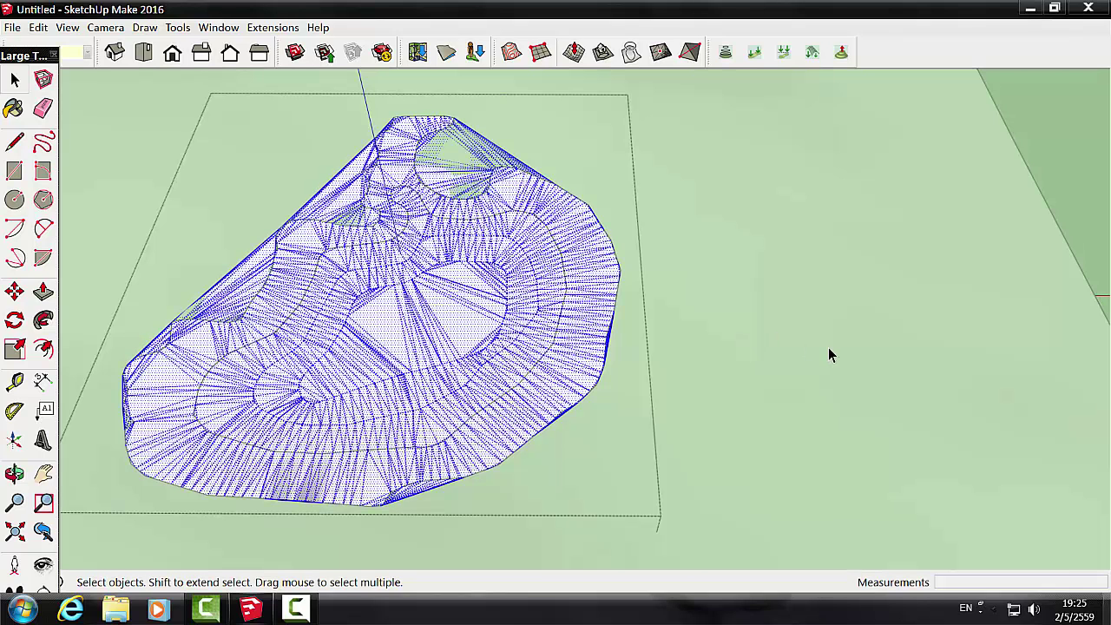
key(ctrl+z)
key(ctrl+y)
key(ctrl+y)
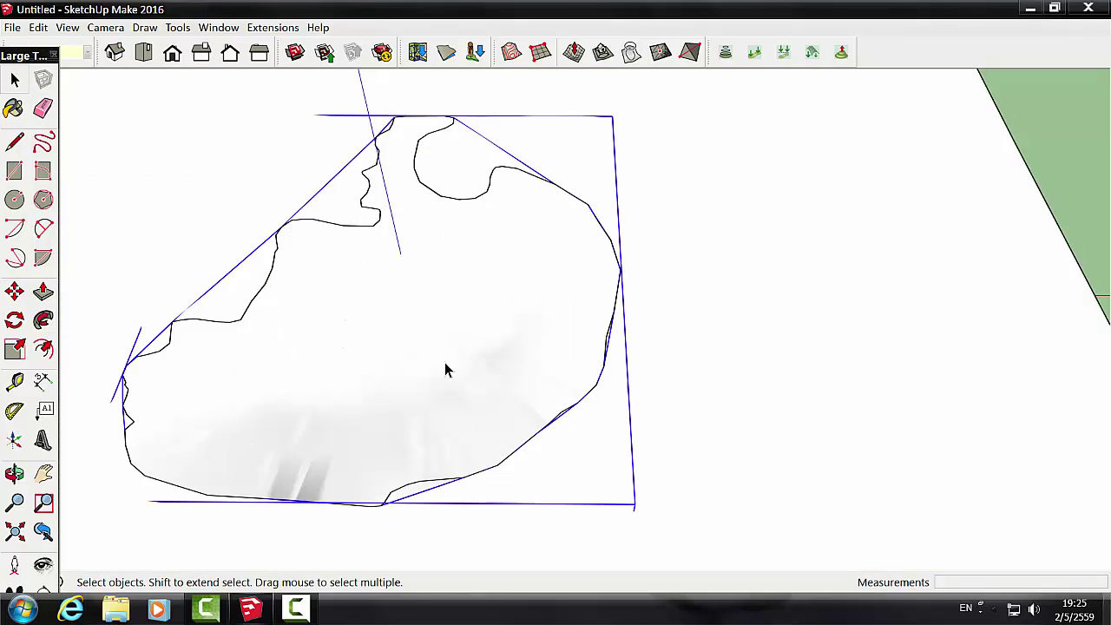
Step: Orbit and zoom around to inspect the sunken lake basin from several angles
scroll(474, 376, down, 1)
mouse_move(1068, 293)
middle_down()
mouse_move(861, 365)
mouse_move(756, 434)
middle_up()
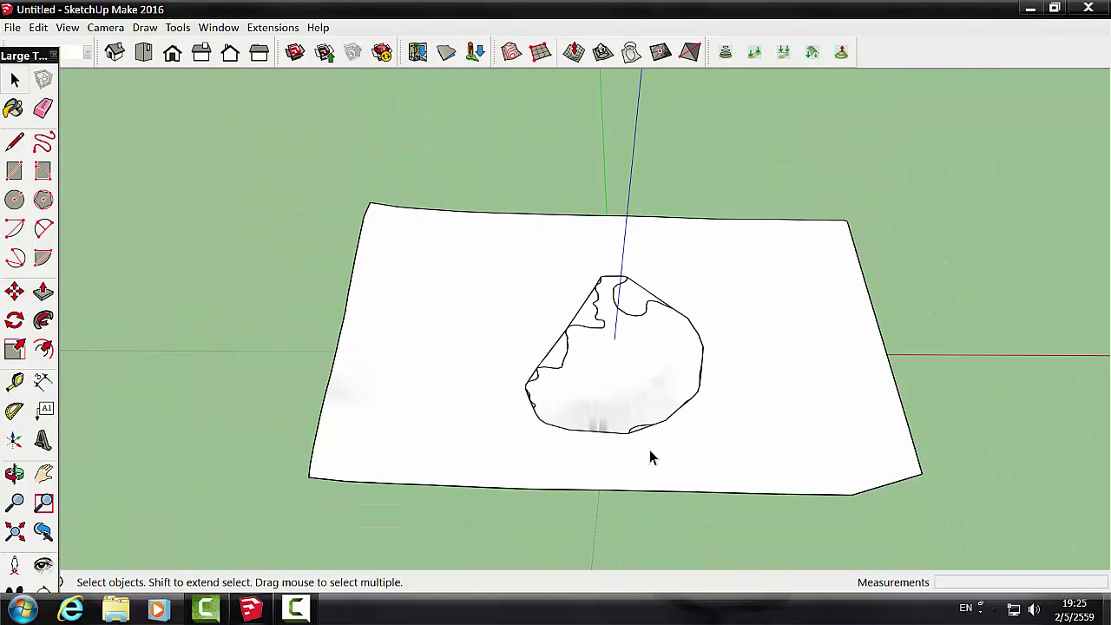
scroll(550, 425, up, 2)
scroll(600, 387, down, 1)
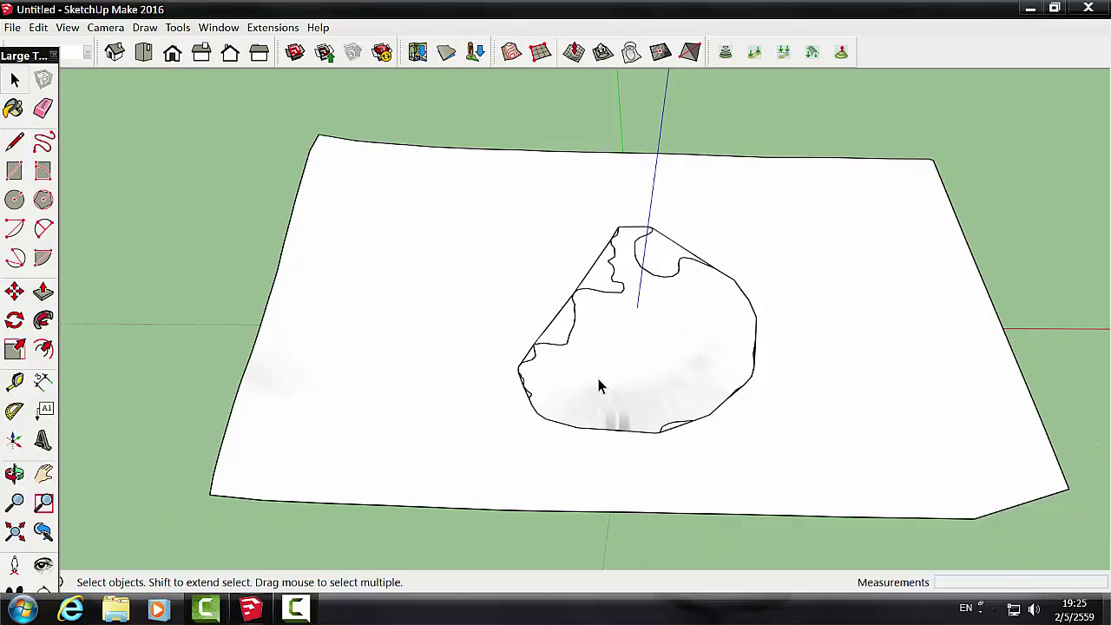
scroll(610, 303, down, 1)
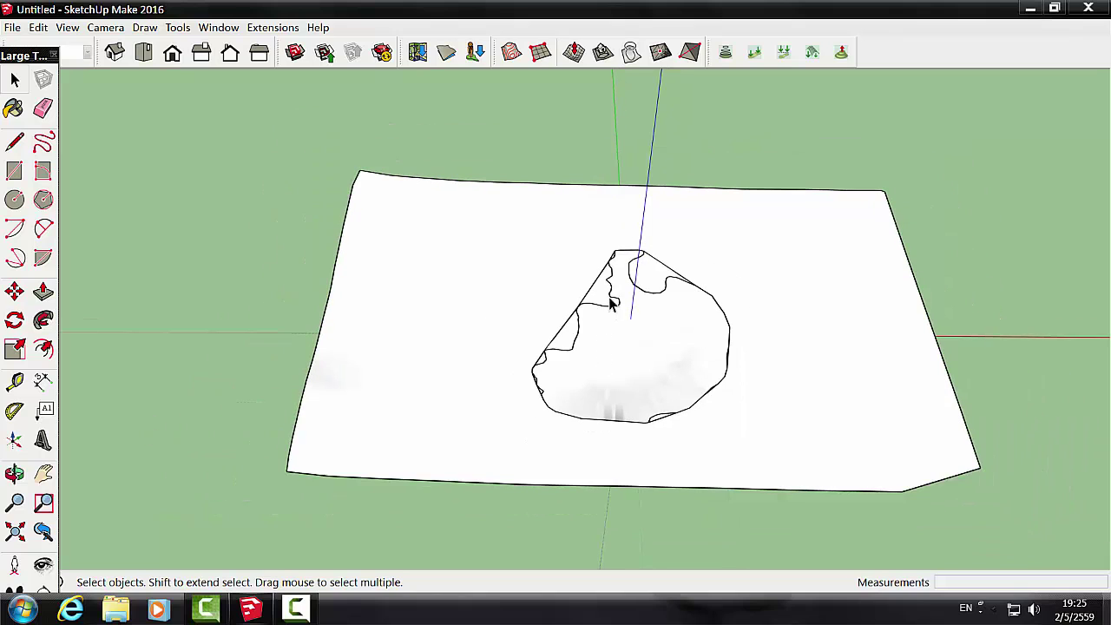
click(14, 473)
mouse_move(530, 500)
mouse_down()
mouse_move(471, 323)
mouse_move(565, 396)
mouse_move(616, 311)
mouse_move(663, 181)
mouse_move(529, 564)
mouse_move(686, 441)
mouse_move(721, 246)
mouse_move(744, 194)
mouse_move(665, 339)
mouse_move(669, 310)
mouse_move(674, 513)
mouse_move(566, 370)
mouse_move(651, 593)
mouse_up()
scroll(759, 426, up, 2)
scroll(724, 414, up, 2)
scroll(705, 424, up, 2)
mouse_move(575, 471)
mouse_down()
mouse_move(553, 488)
mouse_move(426, 478)
mouse_move(508, 504)
mouse_move(529, 524)
mouse_move(516, 510)
mouse_up()
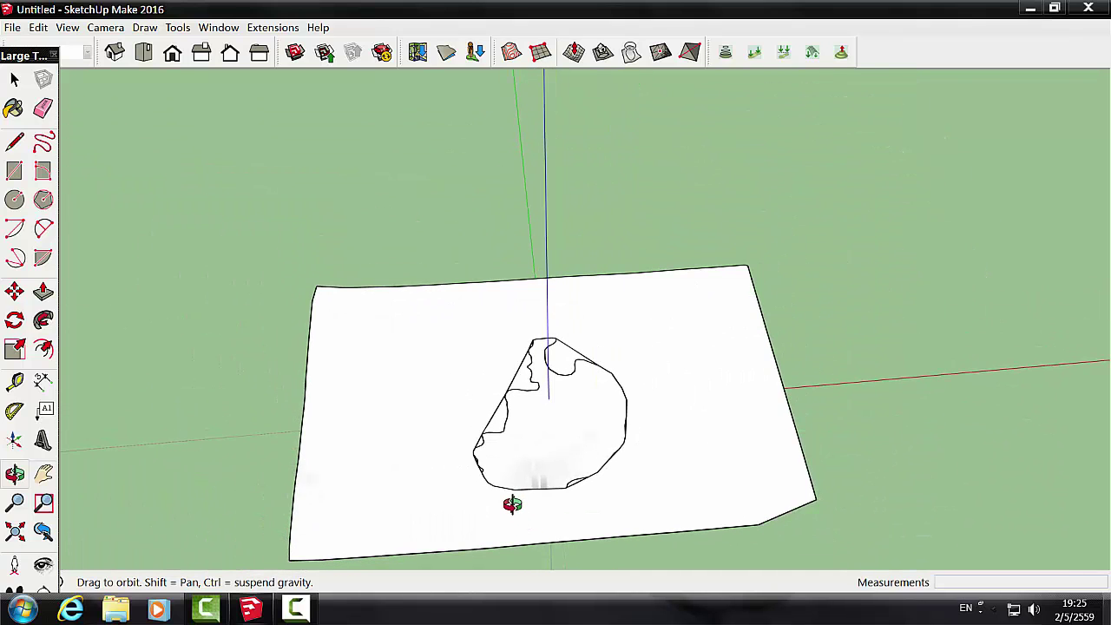
scroll(513, 504, up, 2)
scroll(513, 504, up, 2)
drag(430, 484, 165, 260)
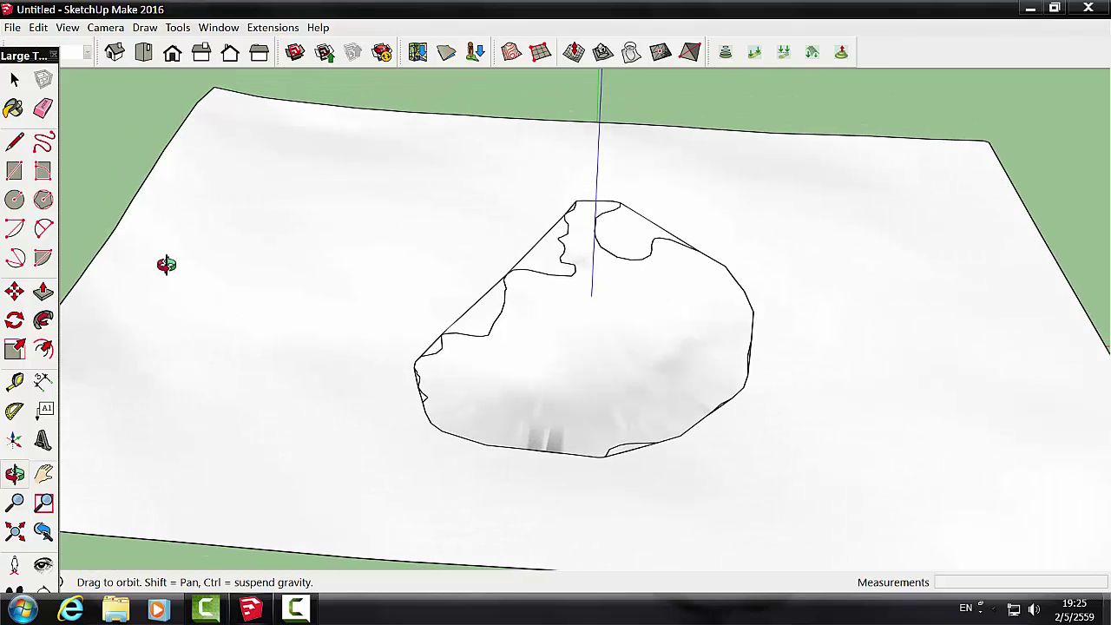
click(14, 79)
Step: Explode the terrain mound group into loose geometry
click(486, 300)
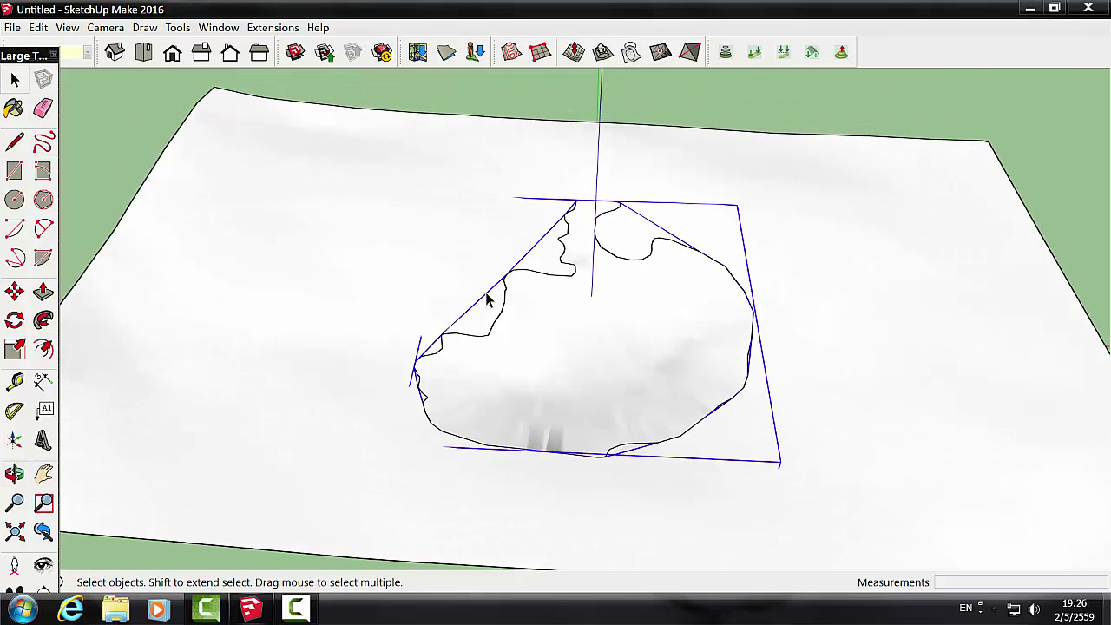
right_click(486, 299)
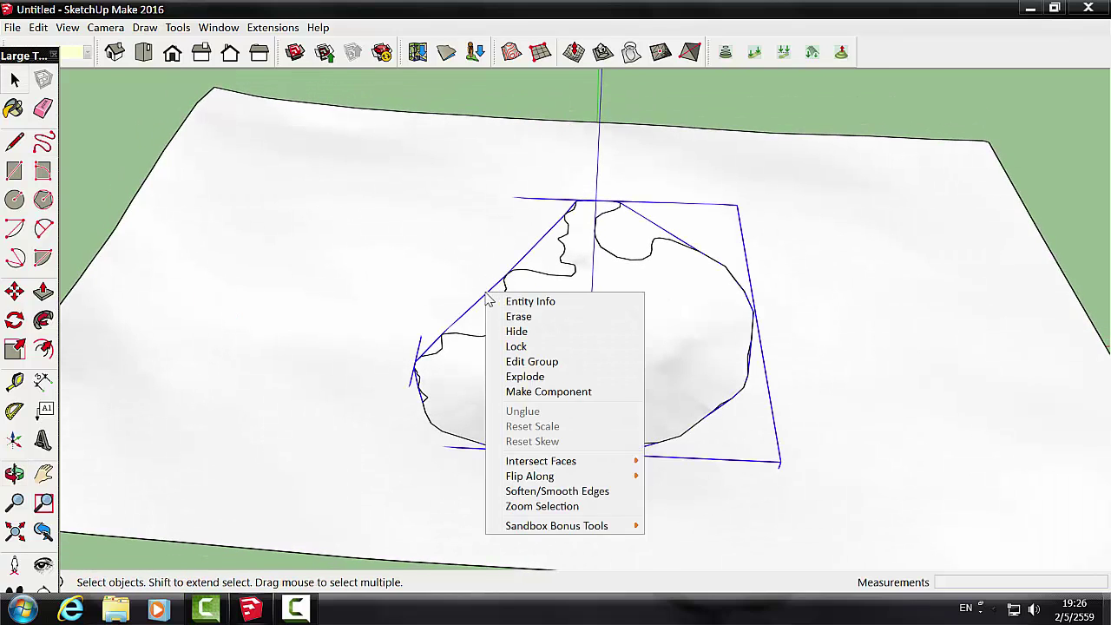
click(539, 379)
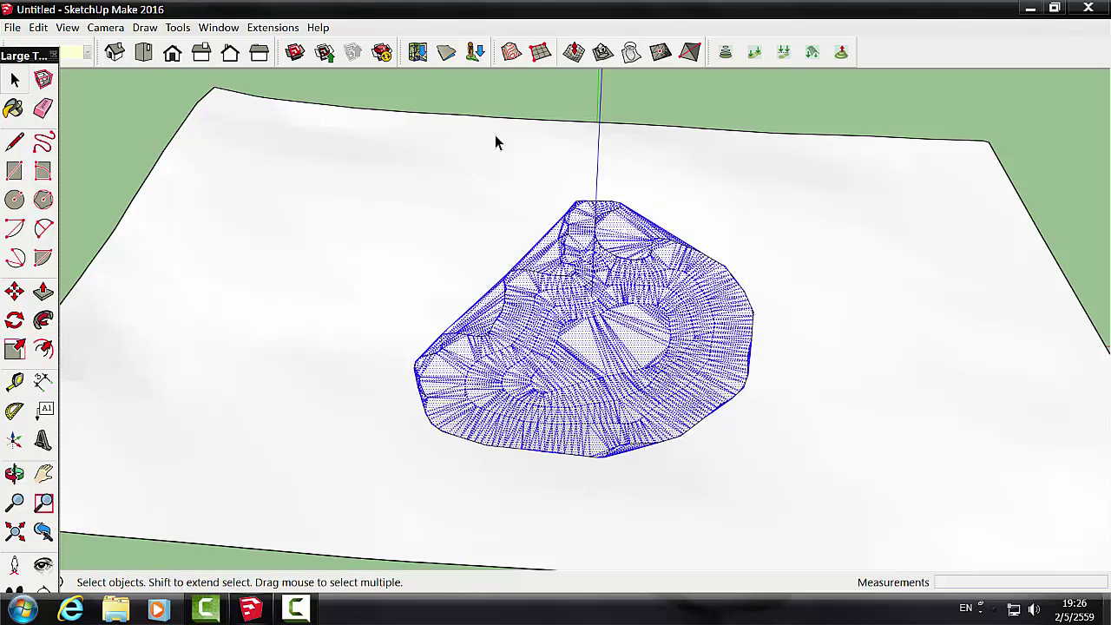
click(524, 97)
Step: Orbit to a new perspective and window-select the entire terrain
middle_drag(490, 307, 346, 284)
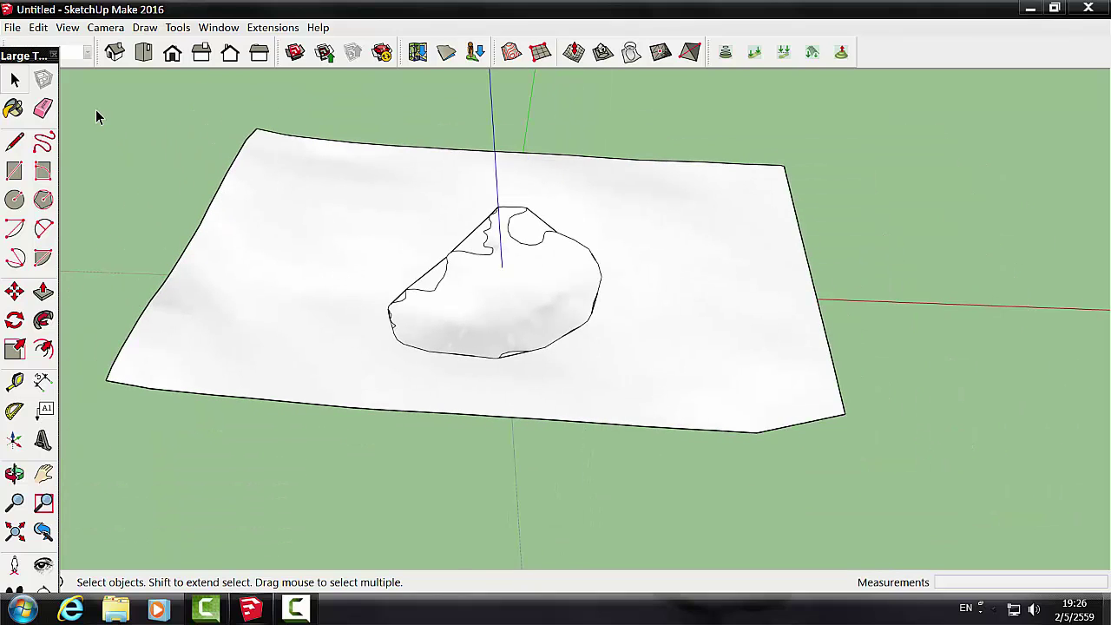
click(289, 180)
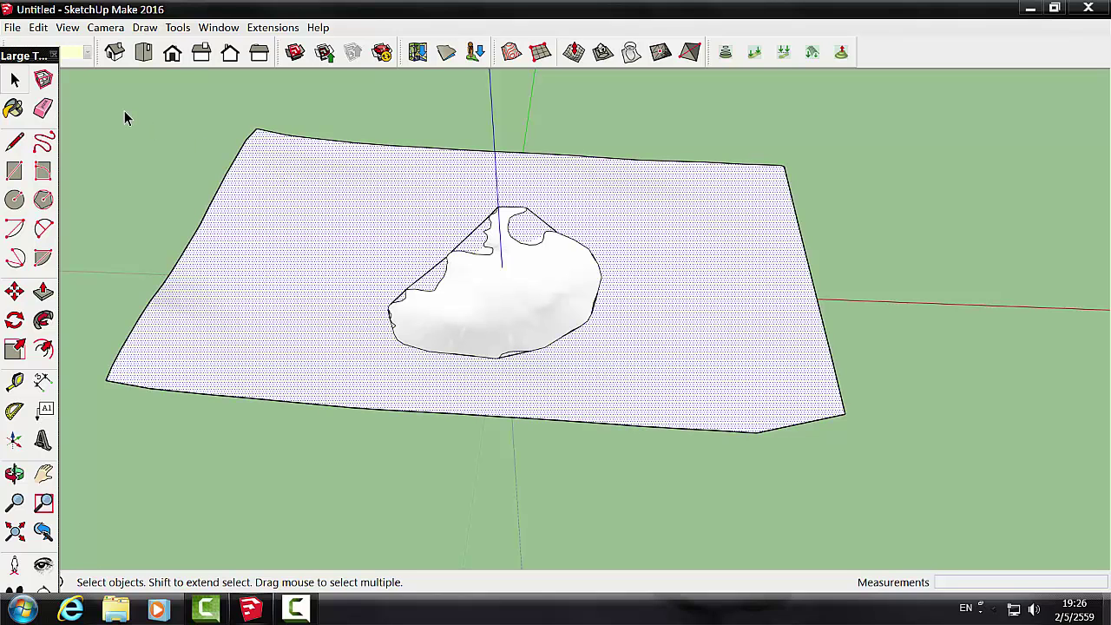
drag(125, 110, 927, 471)
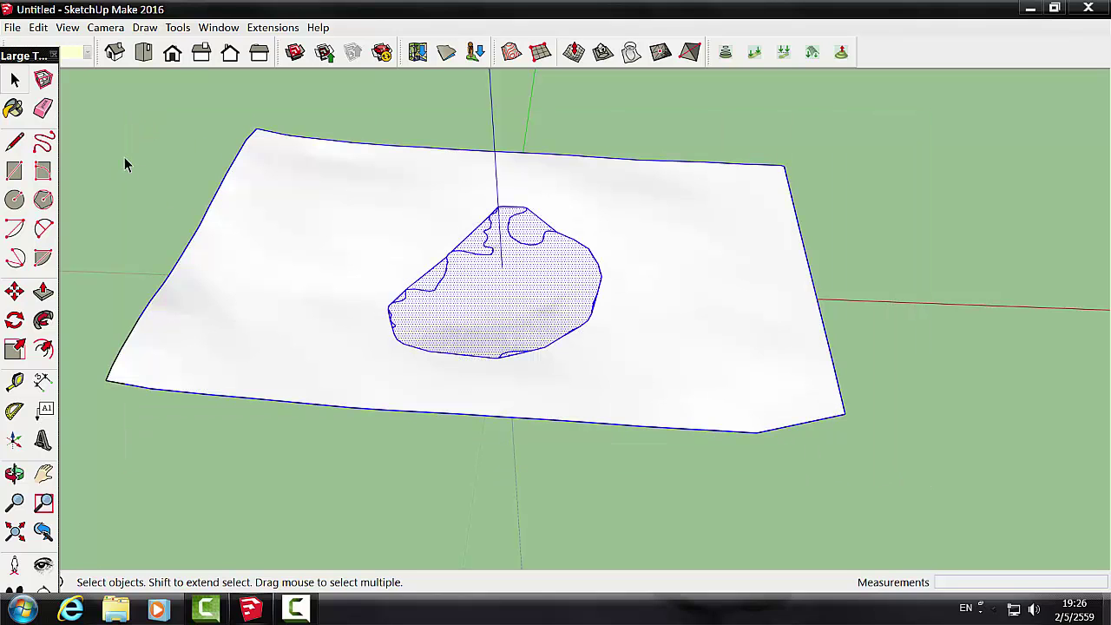
drag(89, 102, 993, 508)
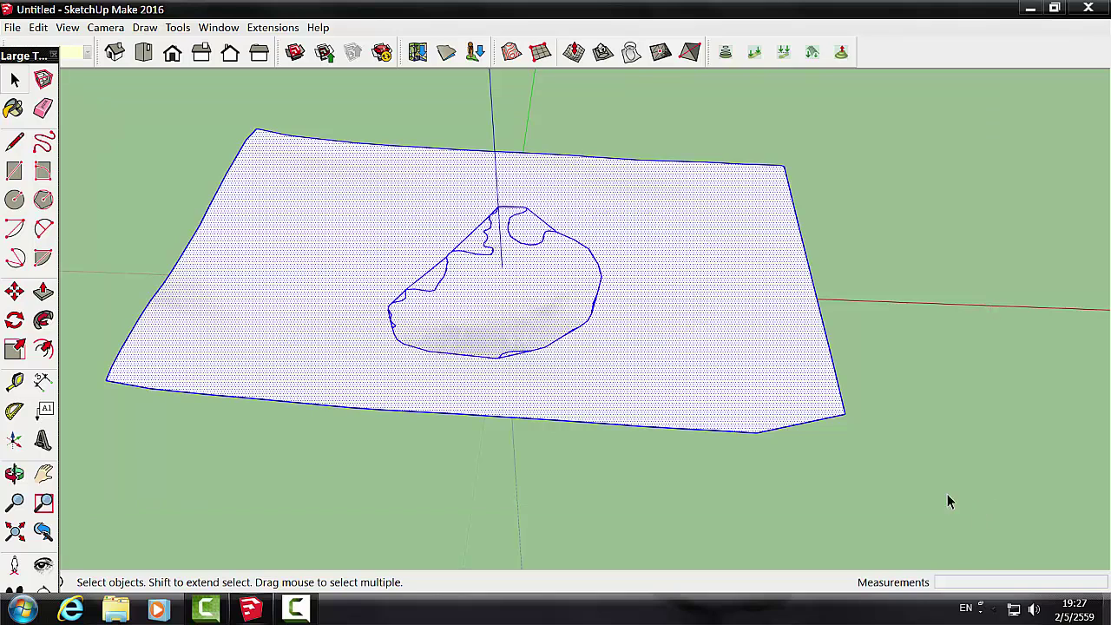
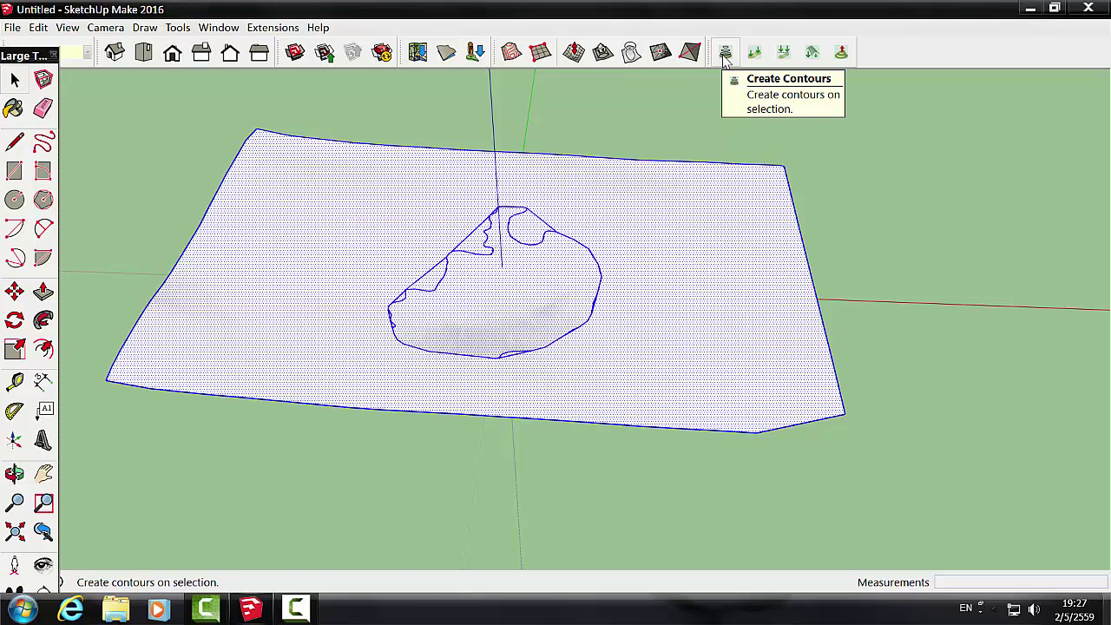
Step: Generate Interval-type contours with a 2m value across the selected terrain
click(726, 54)
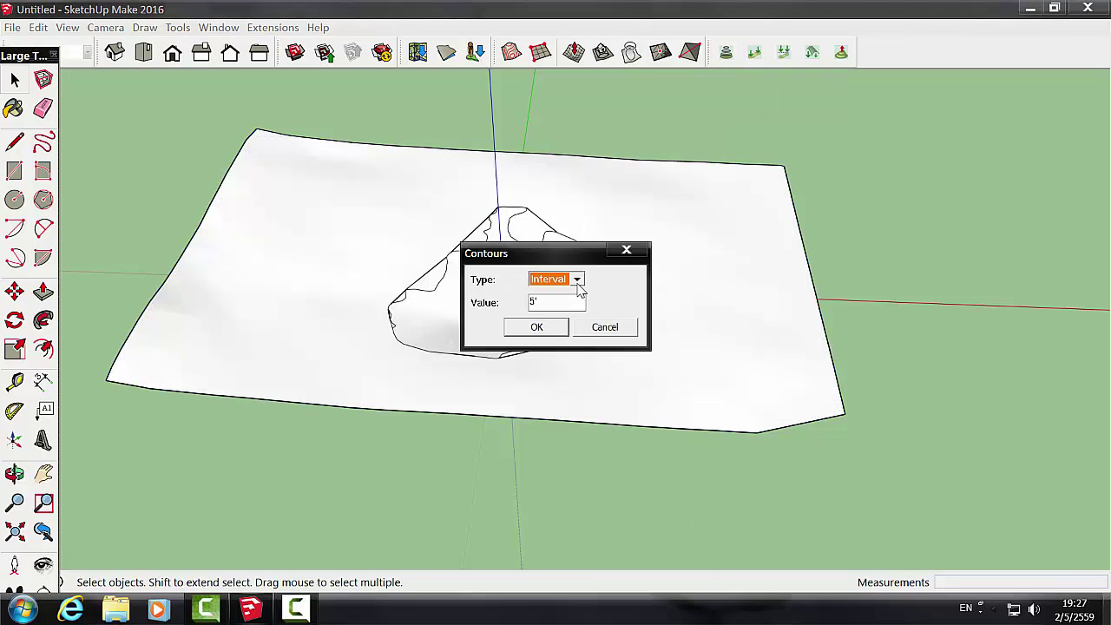
click(558, 303)
text(2m)
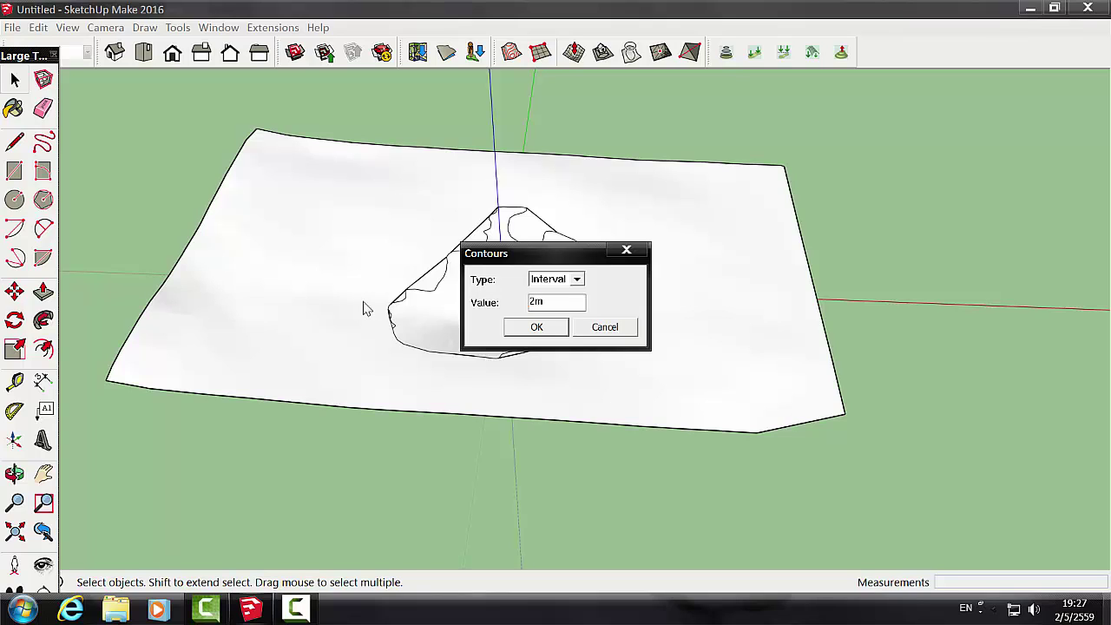
click(533, 330)
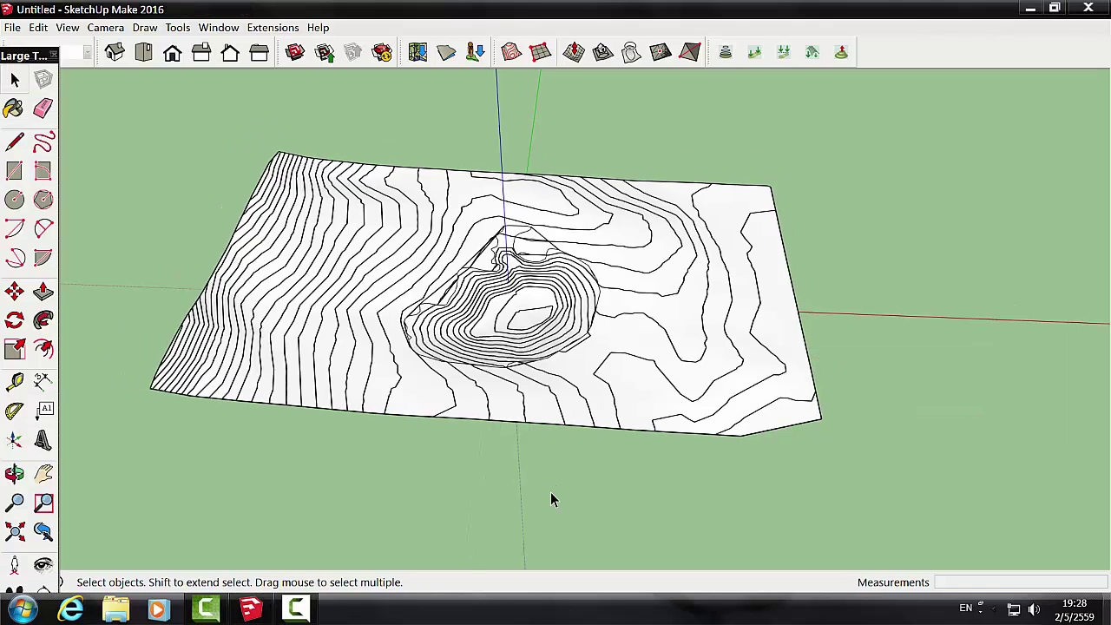
Step: Switch to Top view and zoom in on the contoured terrain
scroll(630, 459, down, 2)
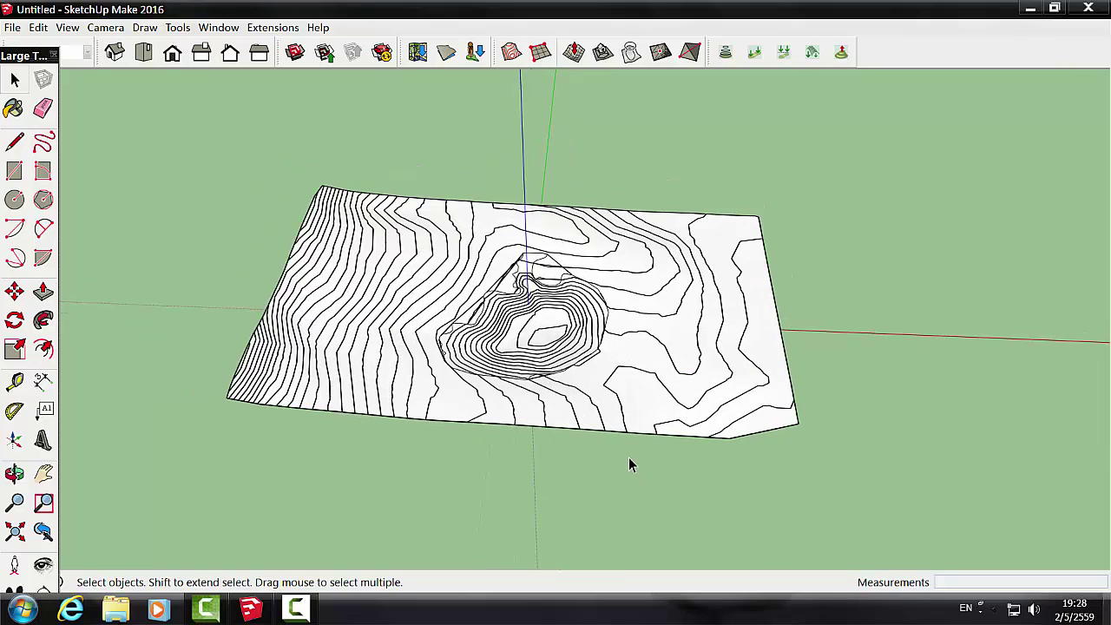
click(143, 53)
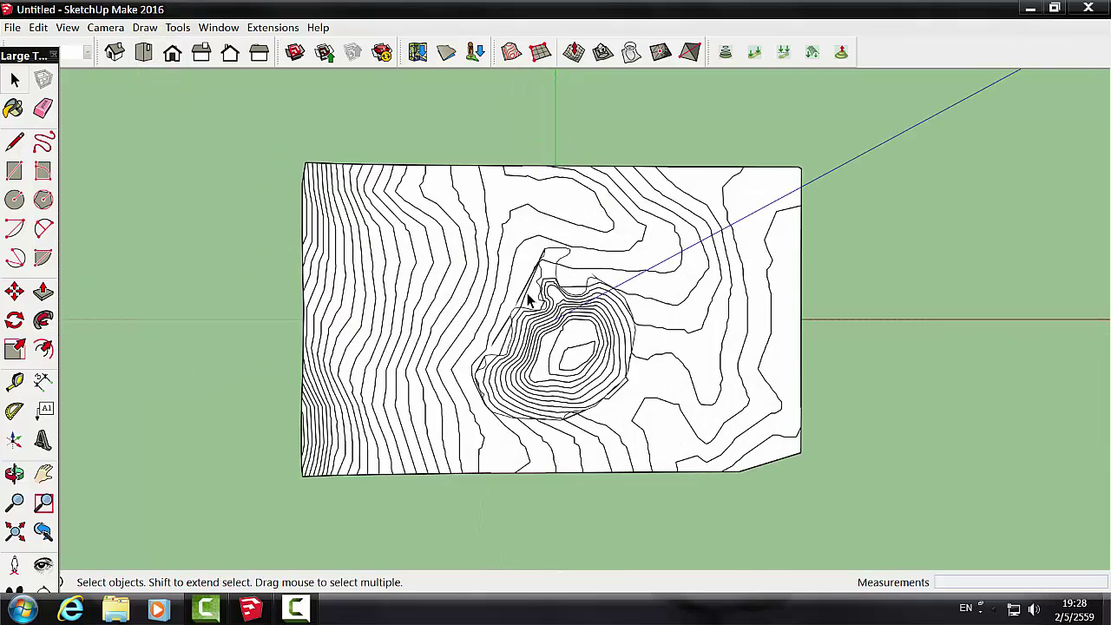
scroll(531, 299, up, 2)
scroll(599, 374, up, 2)
scroll(675, 418, down, 1)
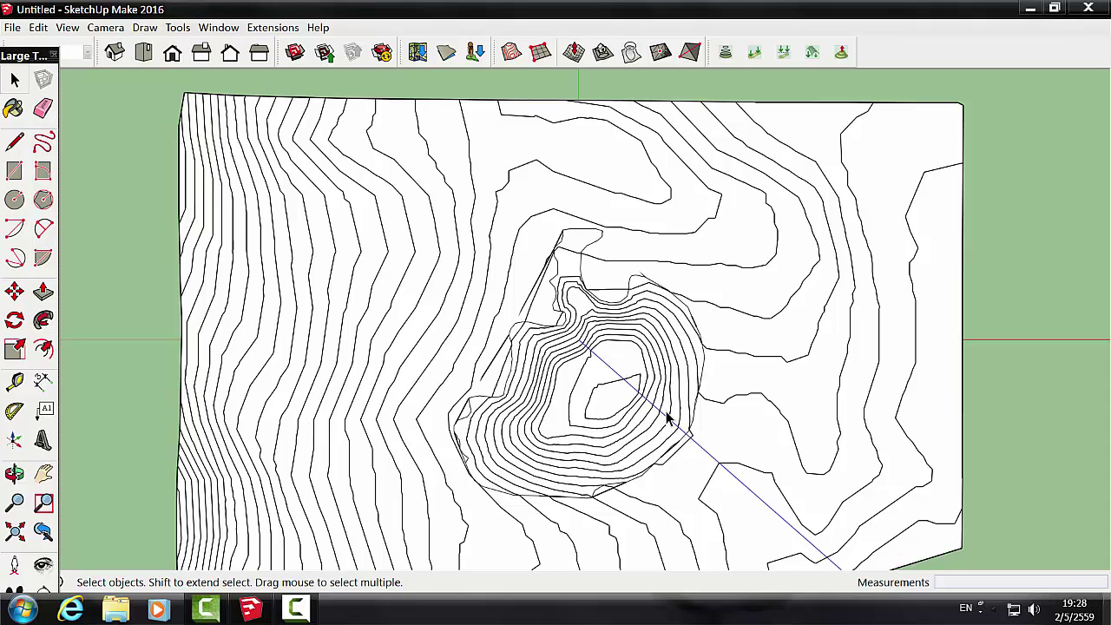
scroll(668, 419, up, 1)
scroll(660, 401, up, 1)
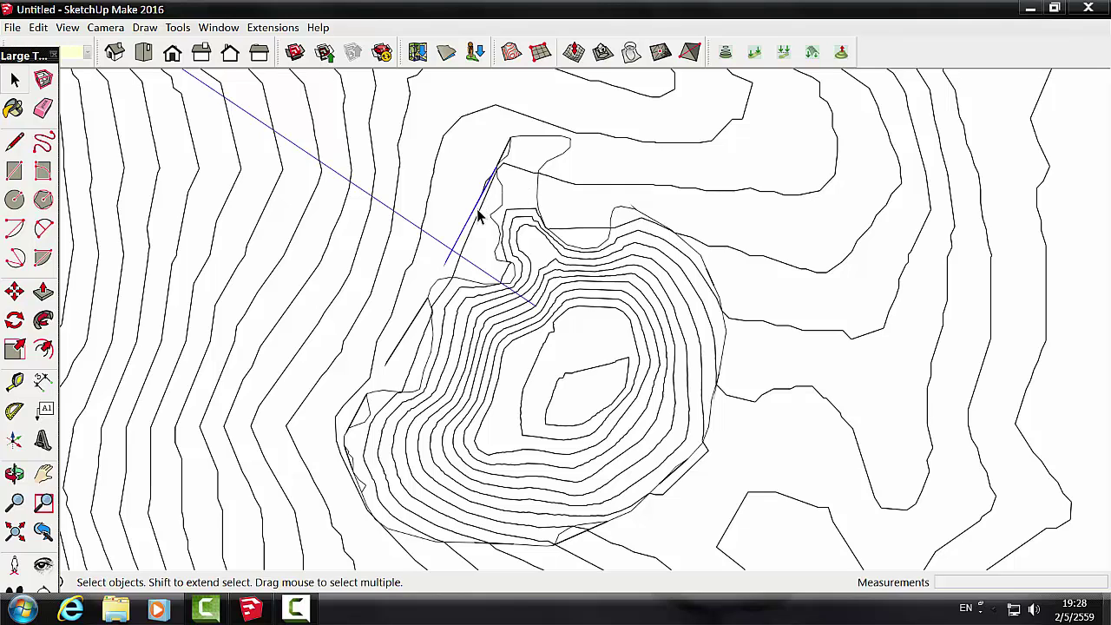
Step: Try selecting contour edges and filling the hill outline with faces, then undo the fill
click(450, 295)
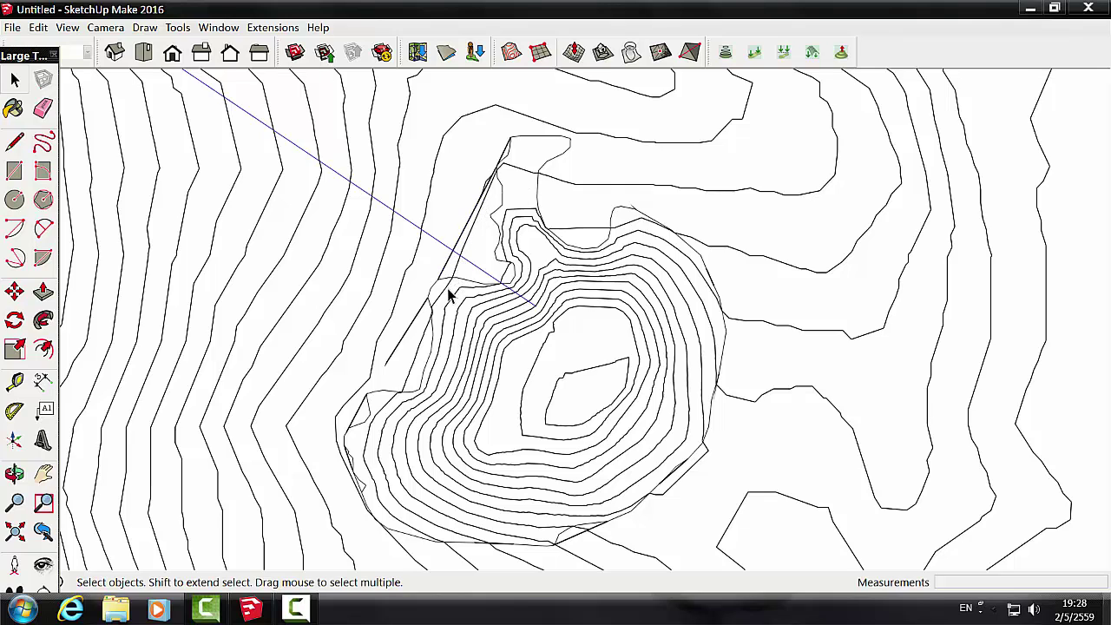
click(459, 247)
click(458, 248)
click(442, 271)
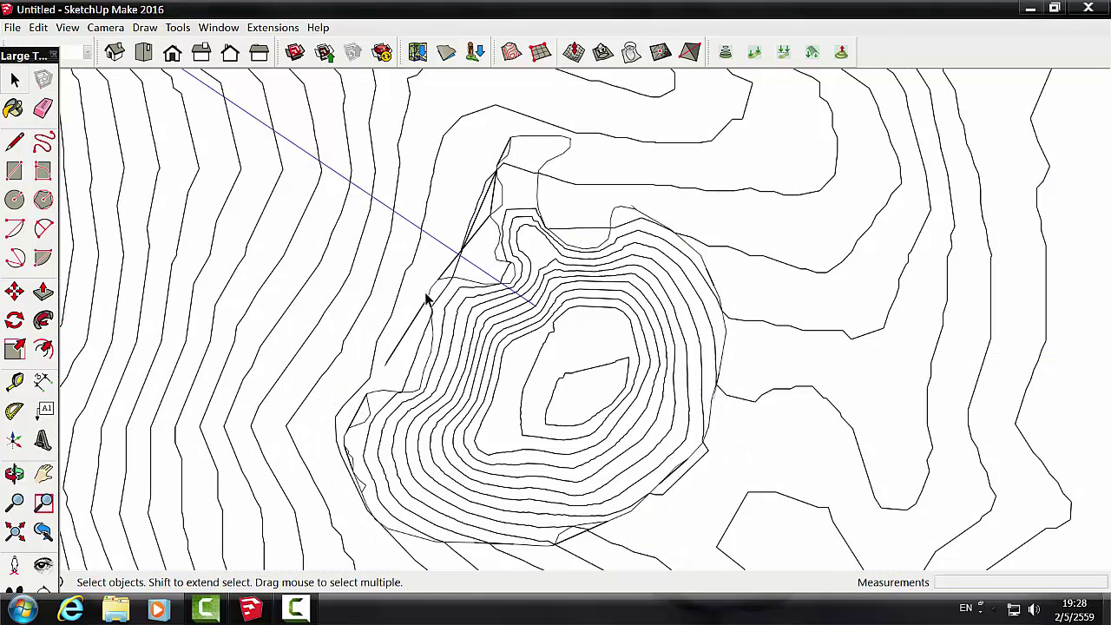
click(418, 320)
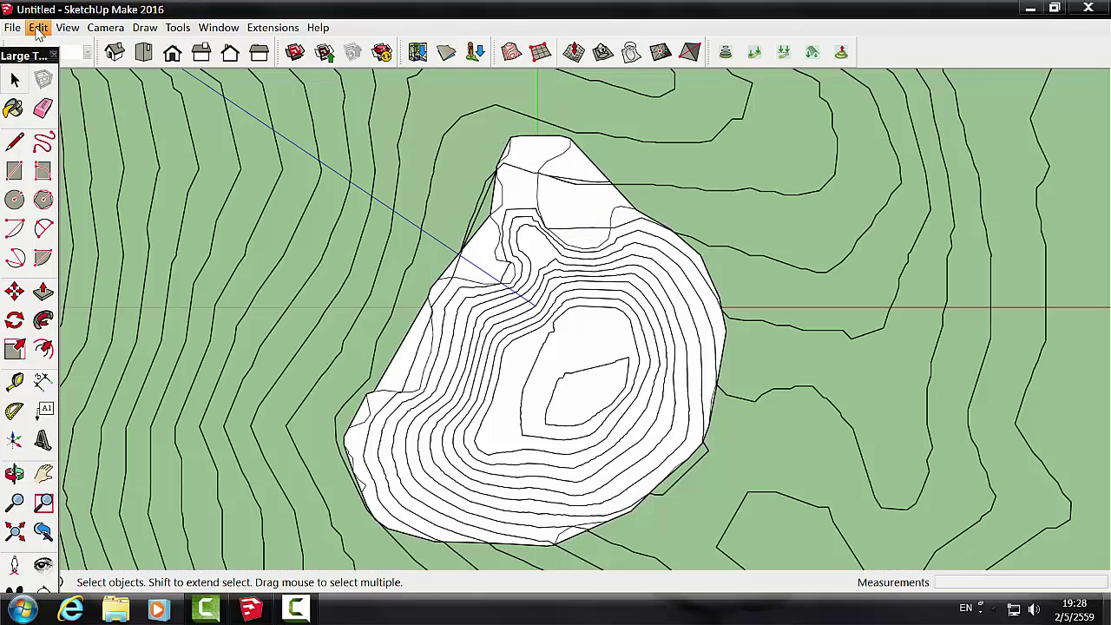
click(38, 27)
click(54, 40)
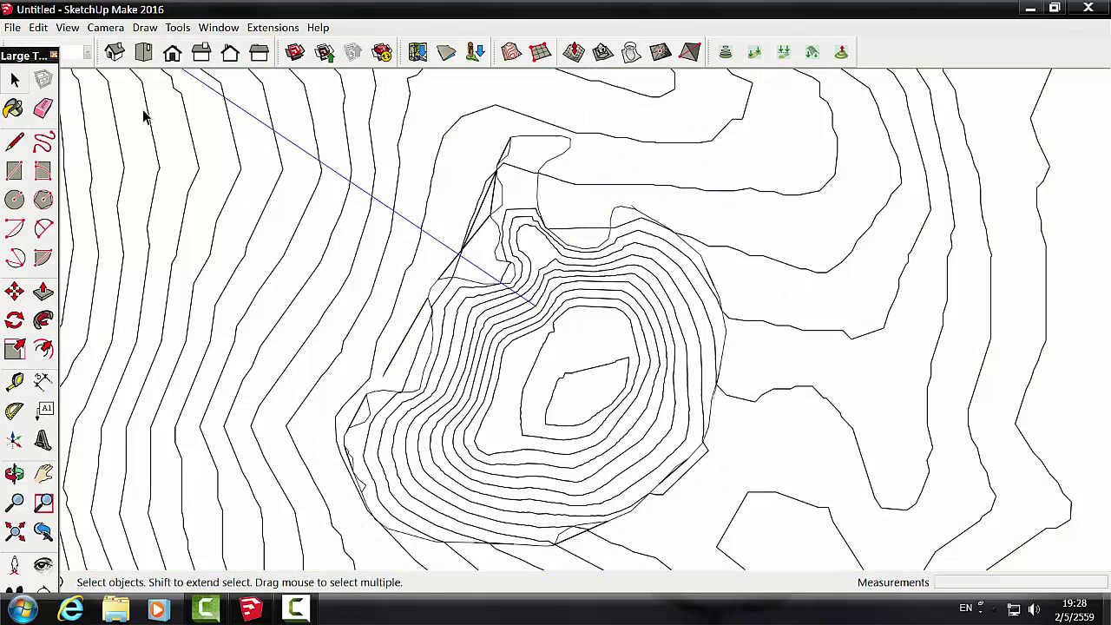
click(403, 350)
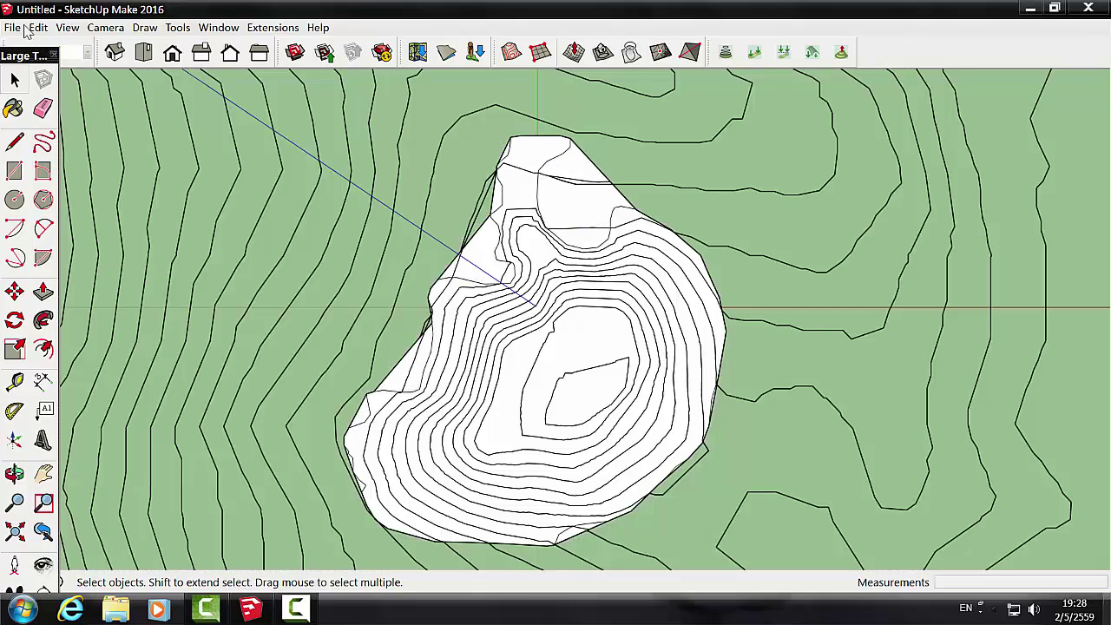
click(35, 28)
click(52, 38)
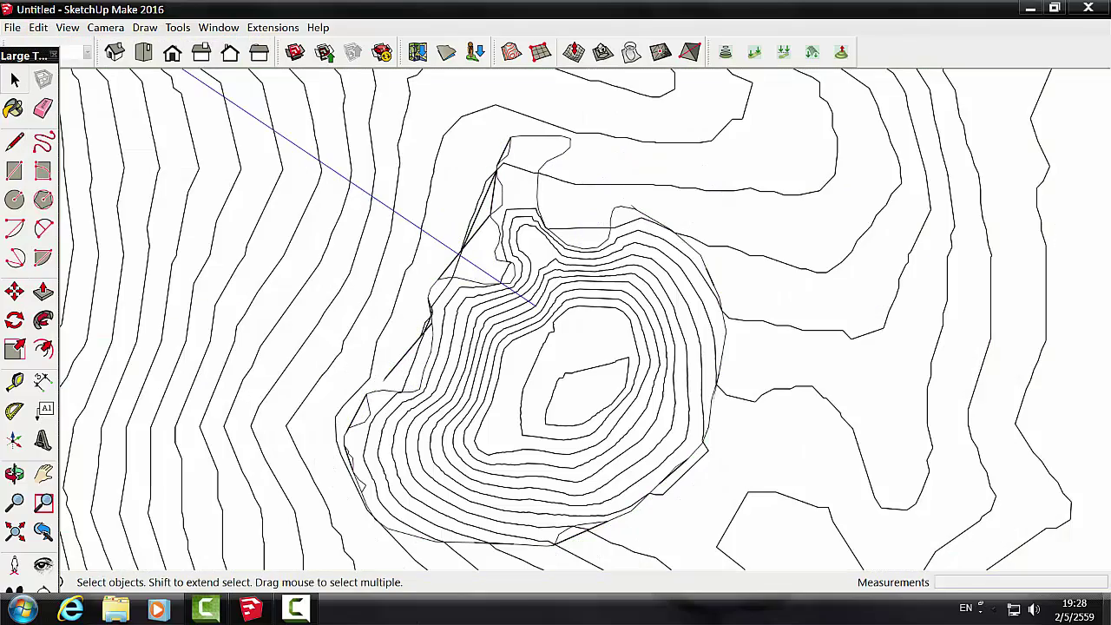
Step: Select all the terrain geometry, then clear the selection again
scroll(573, 495, down, 3)
scroll(579, 503, down, 1)
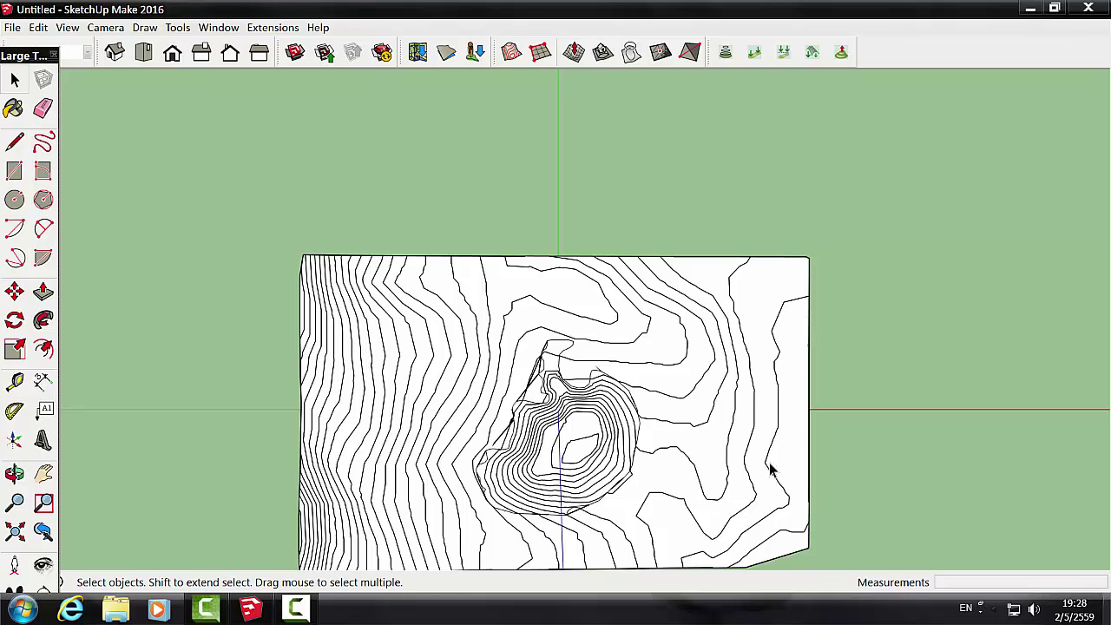
scroll(607, 404, up, 2)
scroll(627, 385, up, 2)
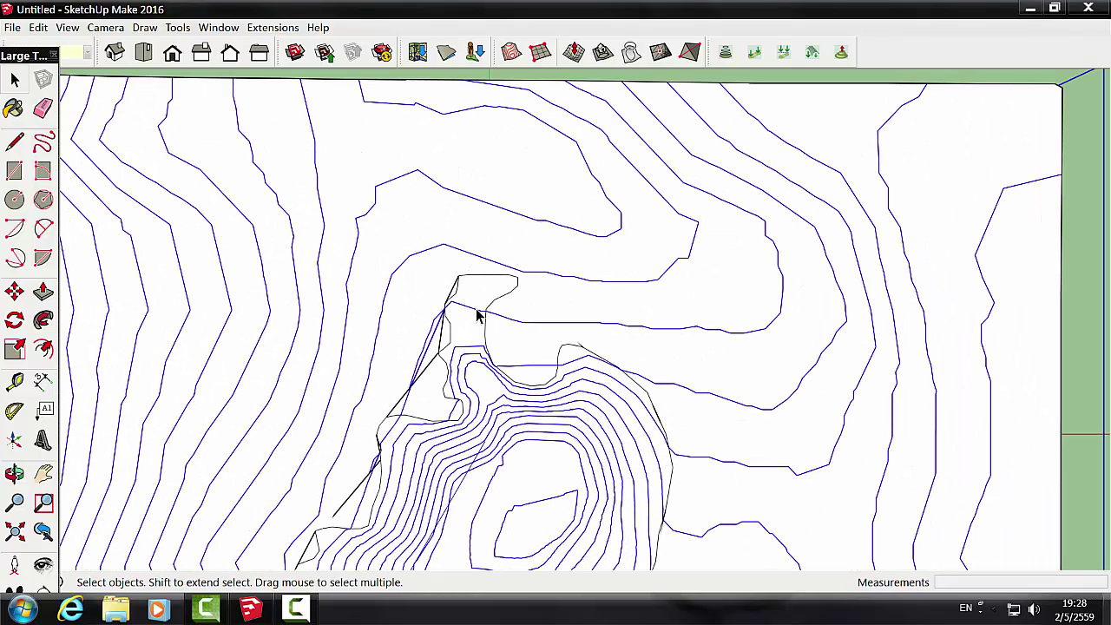
key(ctrl+y)
scroll(896, 356, down, 1)
scroll(896, 356, down, 1)
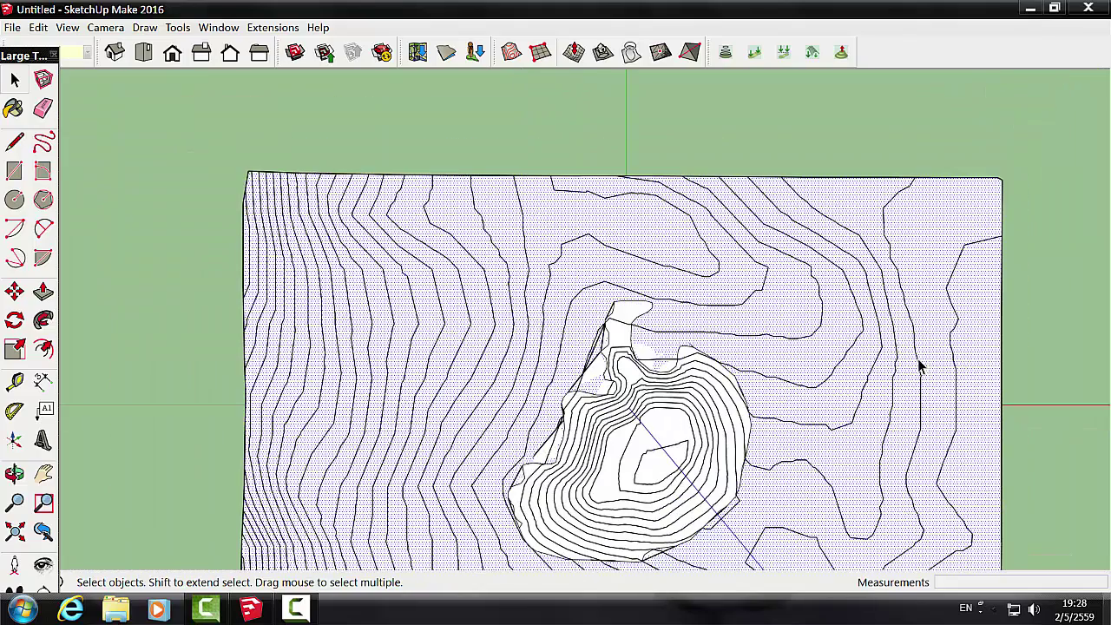
click(1032, 396)
scroll(1015, 418, down, 1)
scroll(995, 428, down, 1)
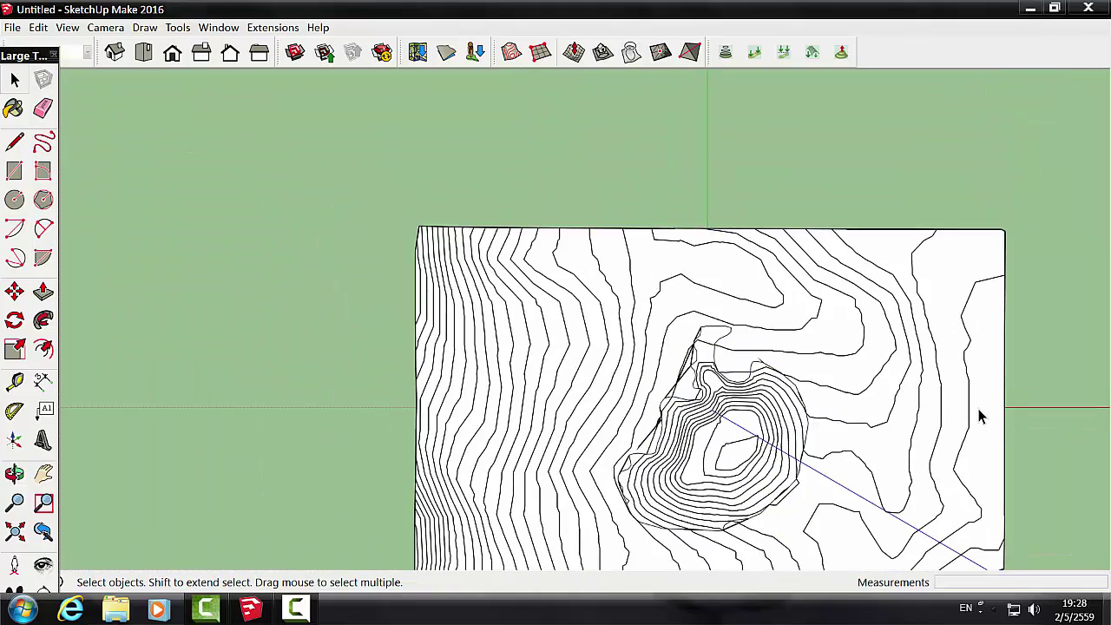
scroll(979, 417, up, 1)
scroll(979, 417, up, 1)
scroll(980, 417, down, 2)
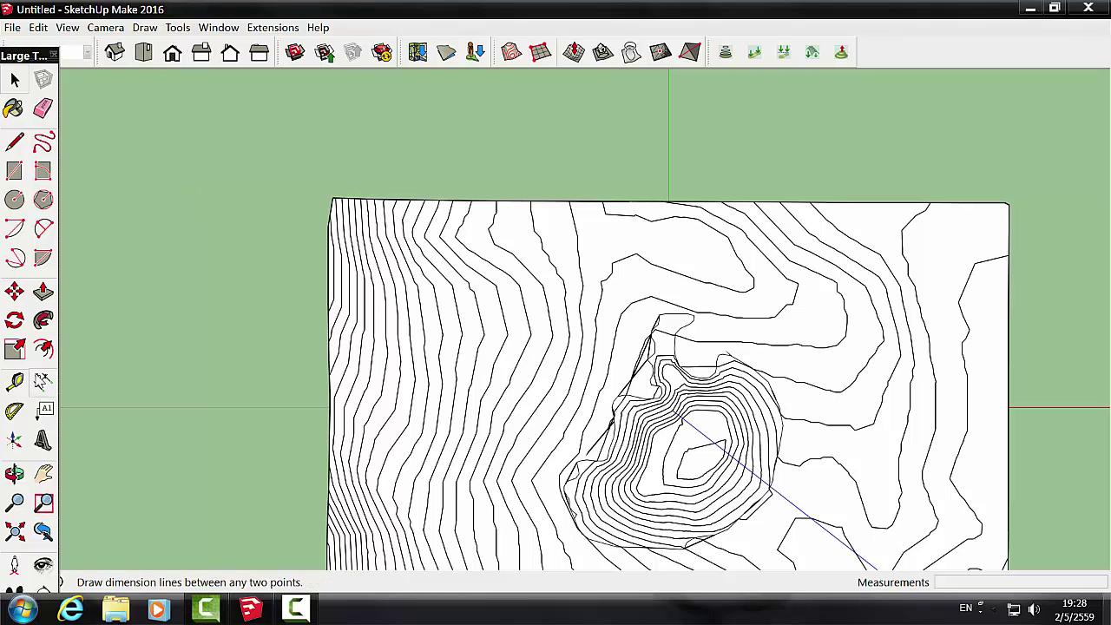
Step: Pan the terrain up and left, then undo the group explode
click(44, 473)
mouse_move(258, 454)
mouse_down()
mouse_move(179, 323)
mouse_move(165, 365)
mouse_up()
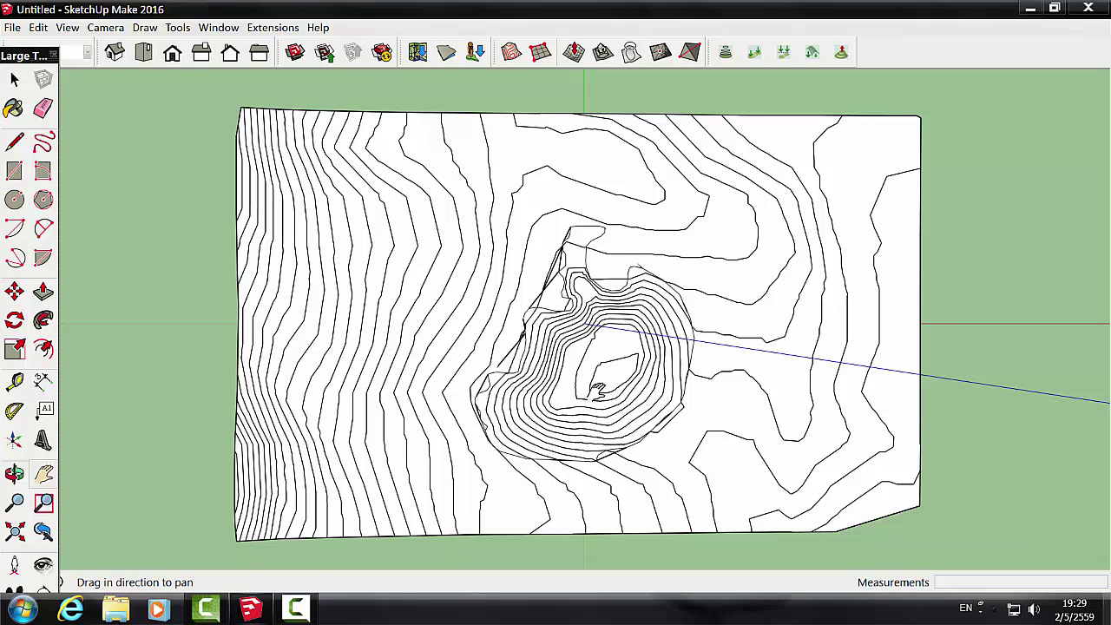
key(ctrl+z)
click(39, 27)
Step: Undo Create contours and orbit back to a perspective view of the plain terrain
click(41, 46)
click(38, 27)
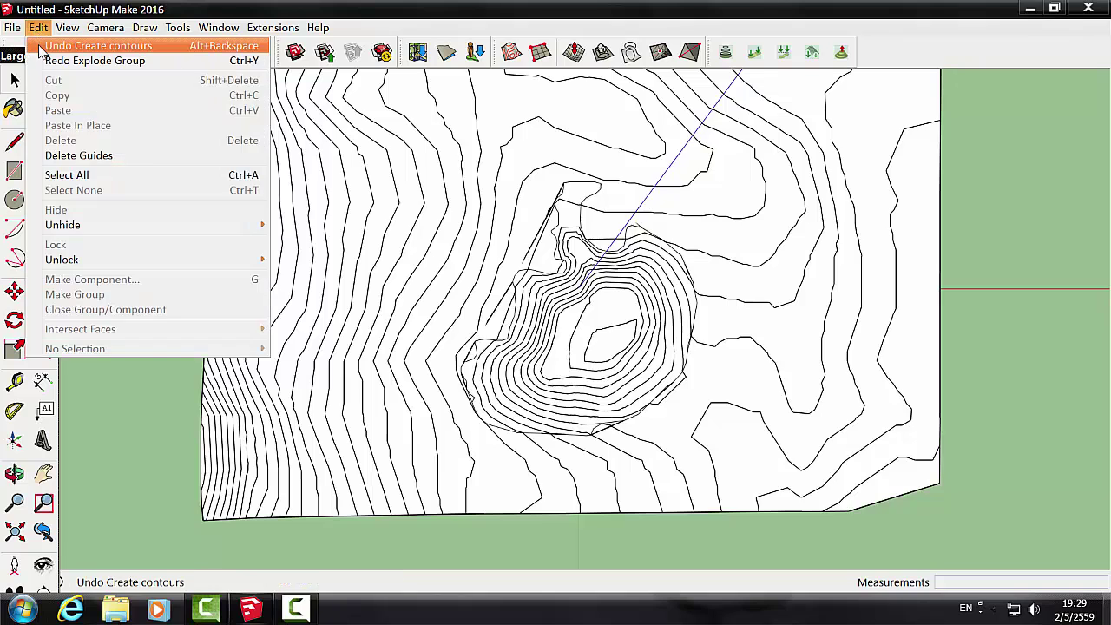
click(42, 46)
scroll(203, 286, up, 2)
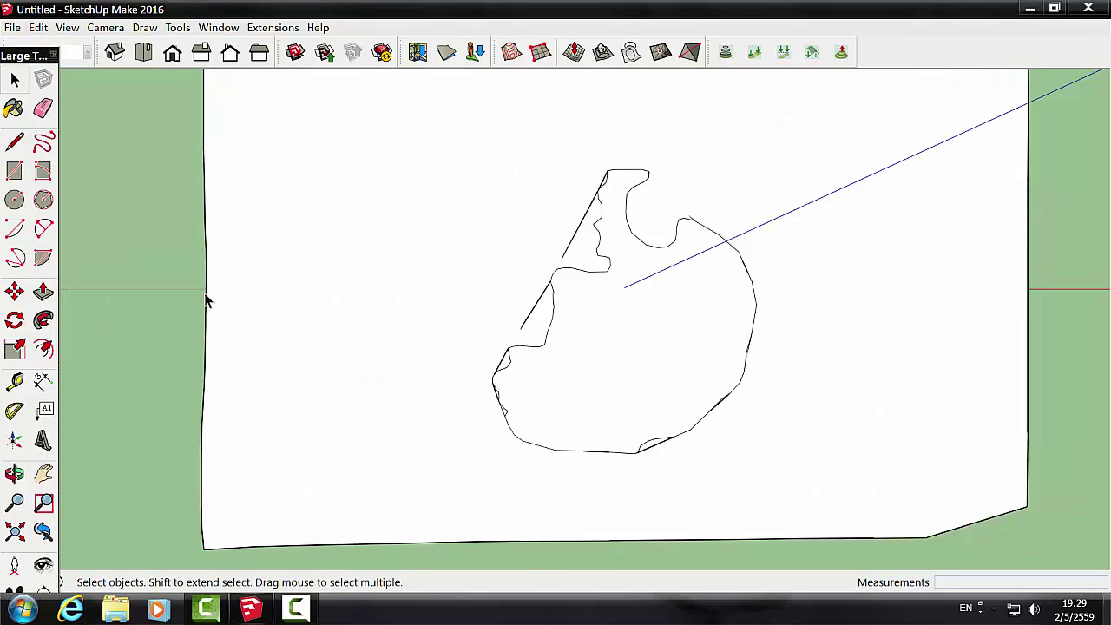
scroll(205, 300, down, 2)
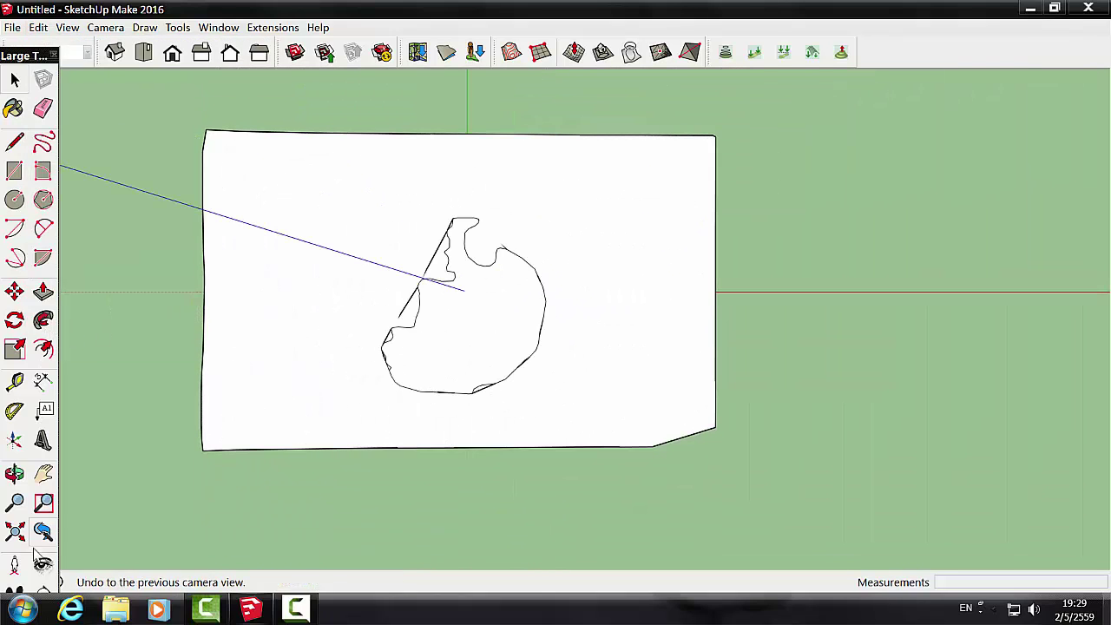
click(14, 474)
mouse_move(75, 496)
mouse_down()
mouse_move(251, 322)
mouse_move(245, 444)
mouse_move(231, 322)
mouse_move(238, 289)
mouse_move(452, 489)
mouse_move(387, 454)
mouse_move(503, 459)
mouse_up()
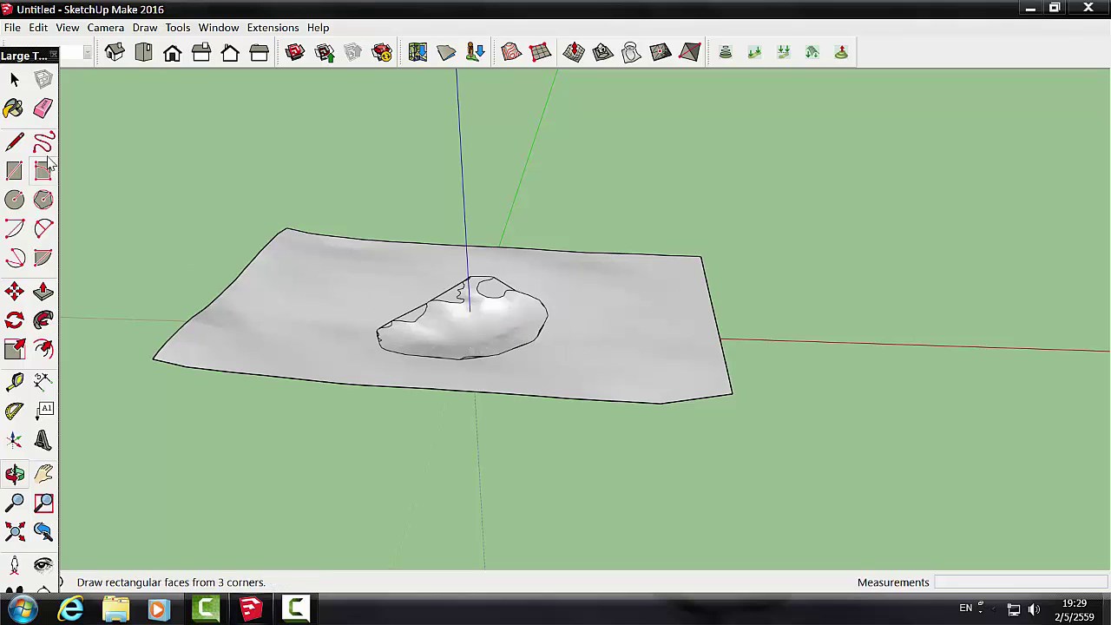
Step: Open the Materials window on the Landscaping, Fencing and Vegetation collection
click(15, 111)
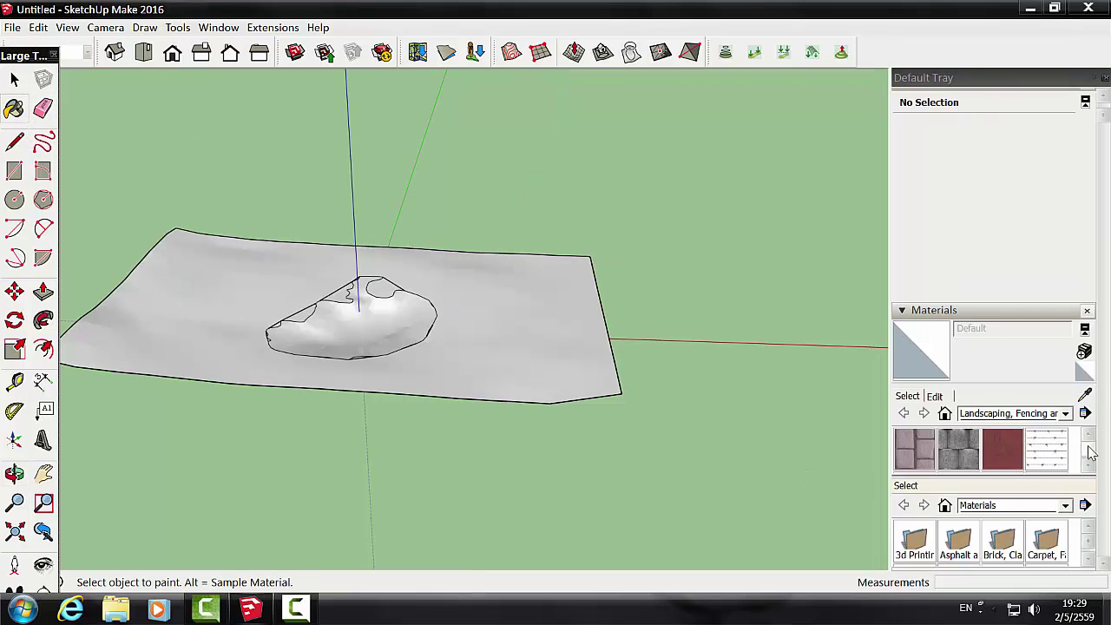
click(1067, 414)
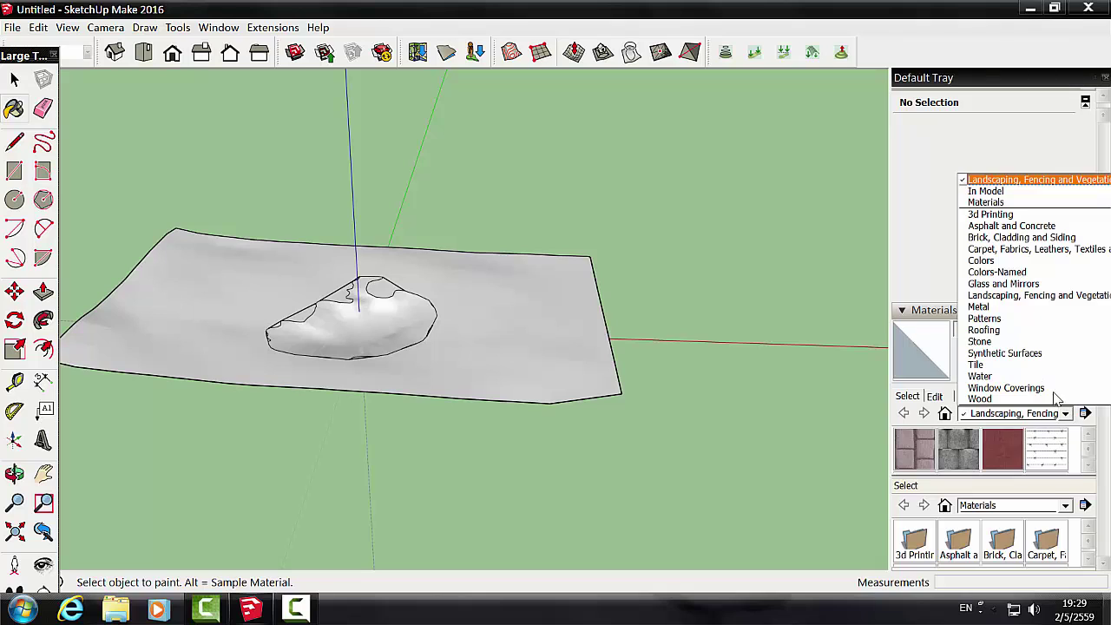
click(1003, 183)
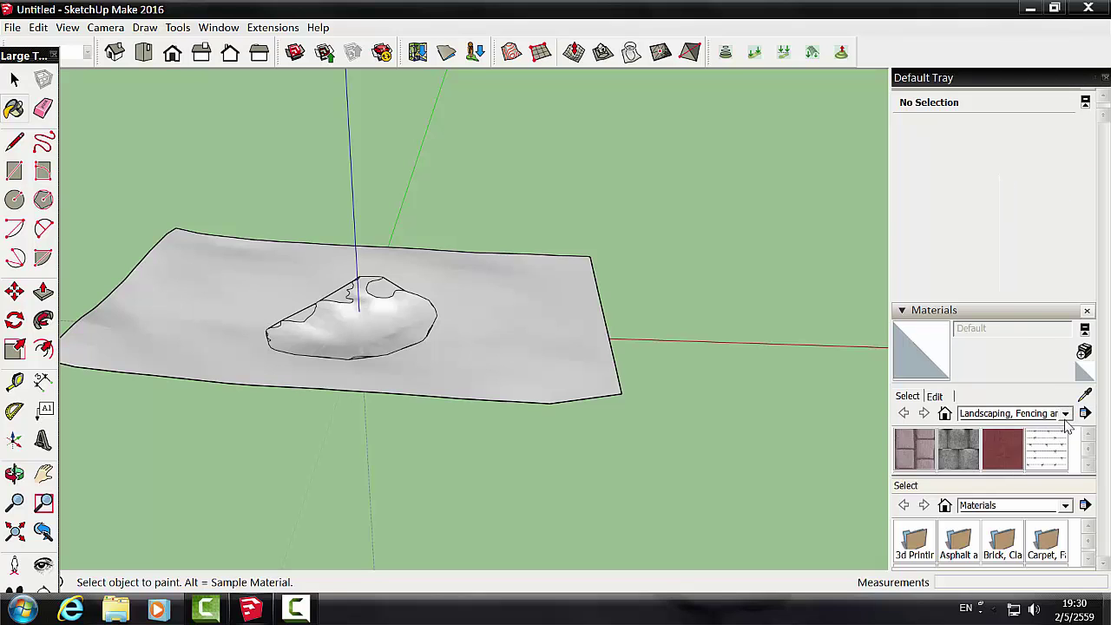
Step: Scroll down to the grass textures and pick Vegetation Blur 02
click(1096, 467)
click(1096, 468)
click(1096, 467)
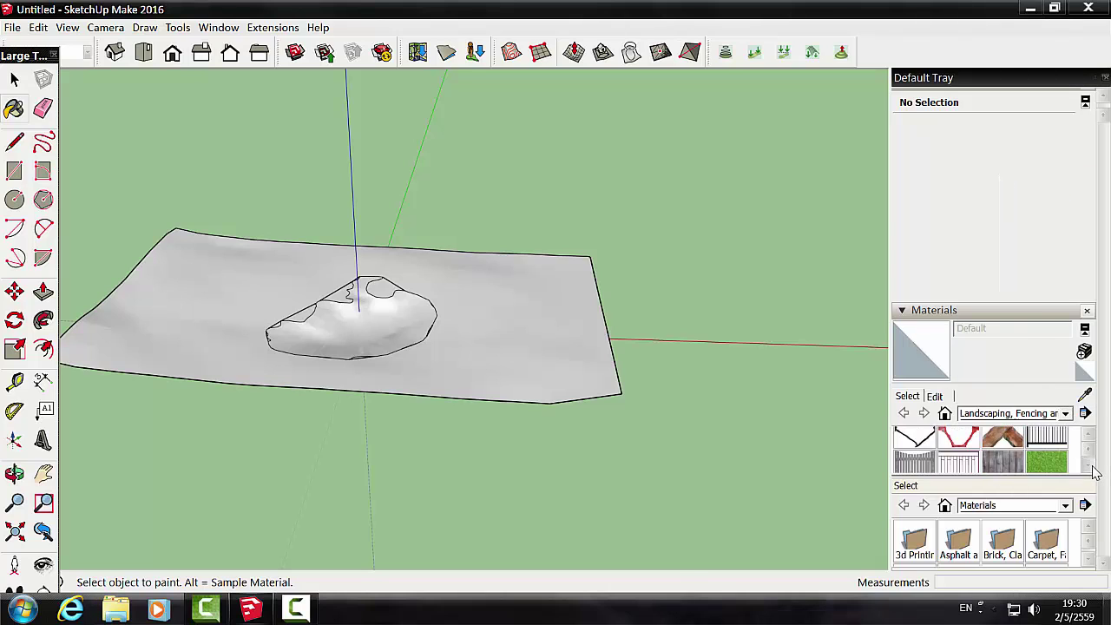
click(1095, 467)
click(1096, 467)
click(1096, 467)
click(1095, 467)
click(1095, 467)
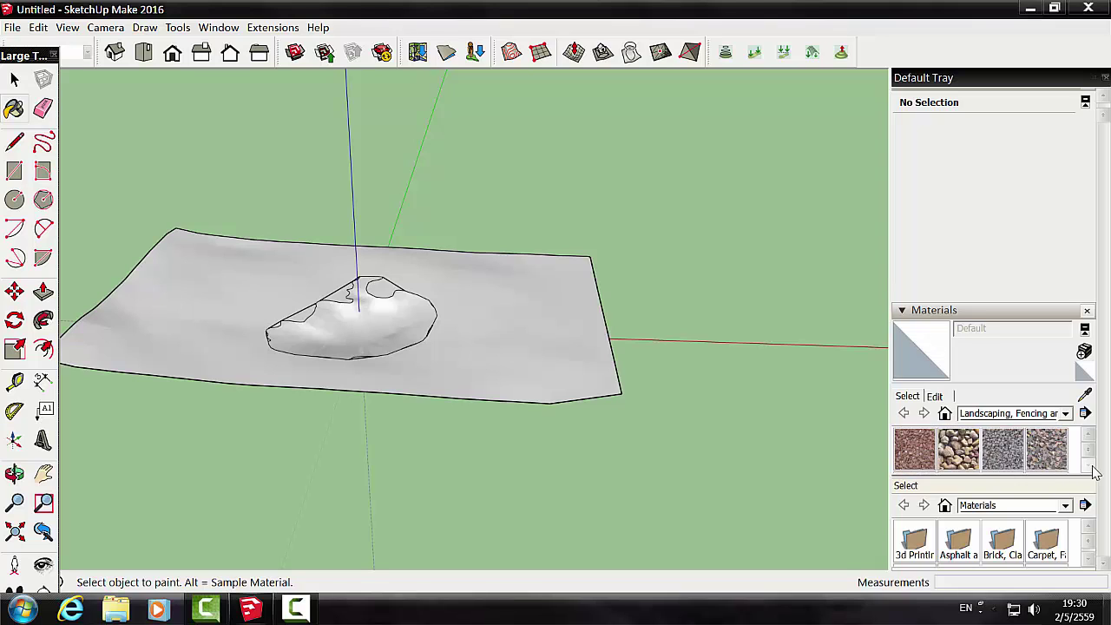
click(1096, 467)
click(1096, 467)
click(1095, 467)
click(1094, 468)
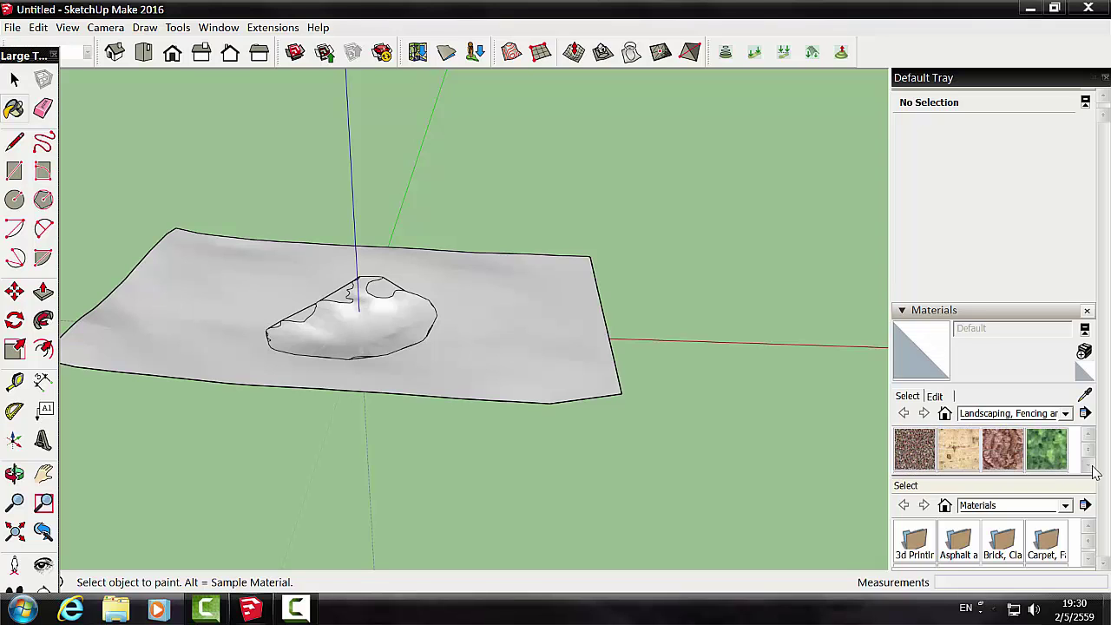
click(1094, 467)
click(1094, 467)
click(1095, 468)
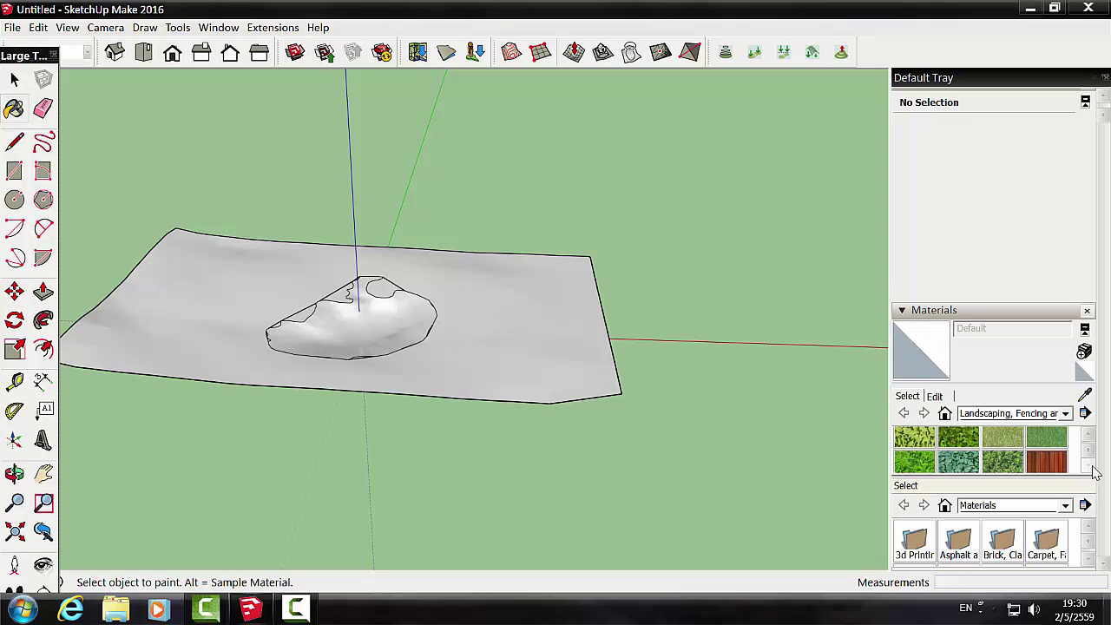
click(915, 437)
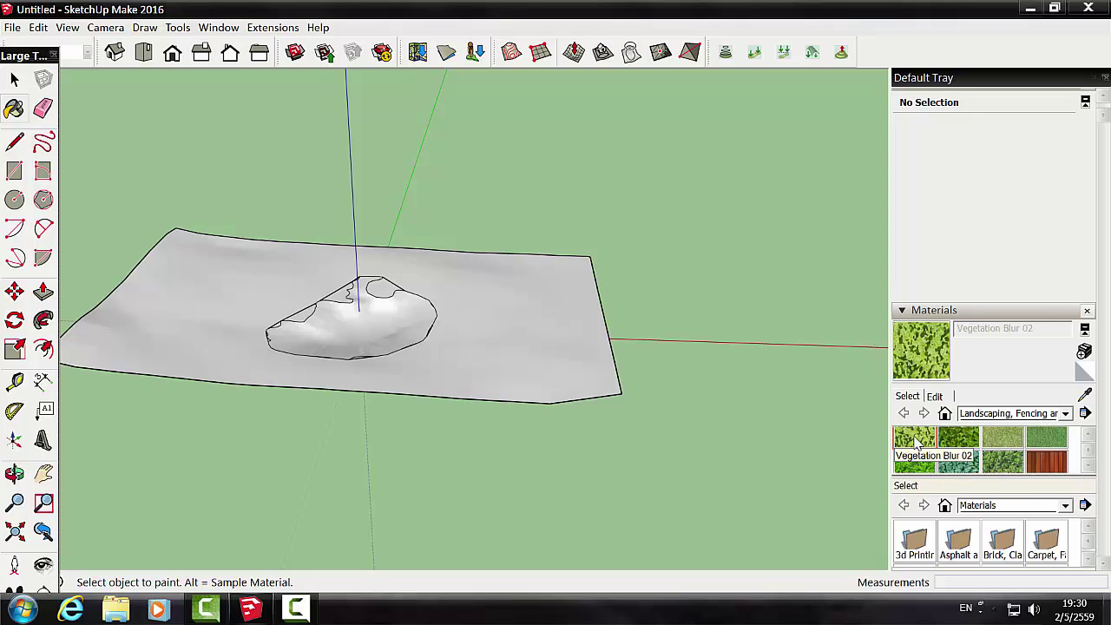
Step: Paint the terrain, the mound and its white slope patches with Vegetation Blur 02
click(520, 295)
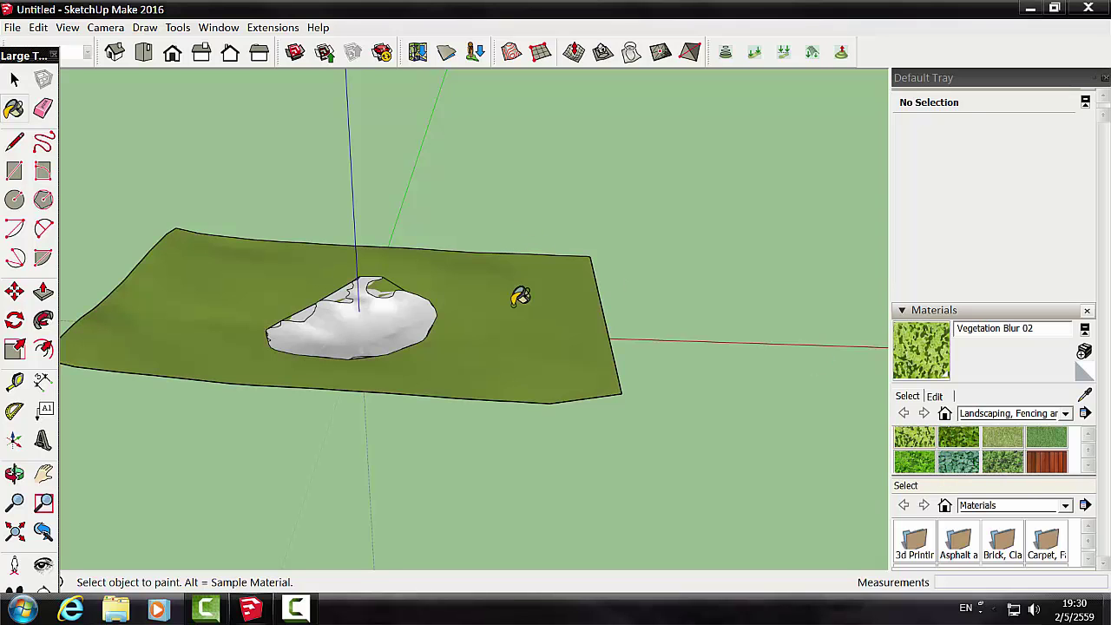
click(399, 329)
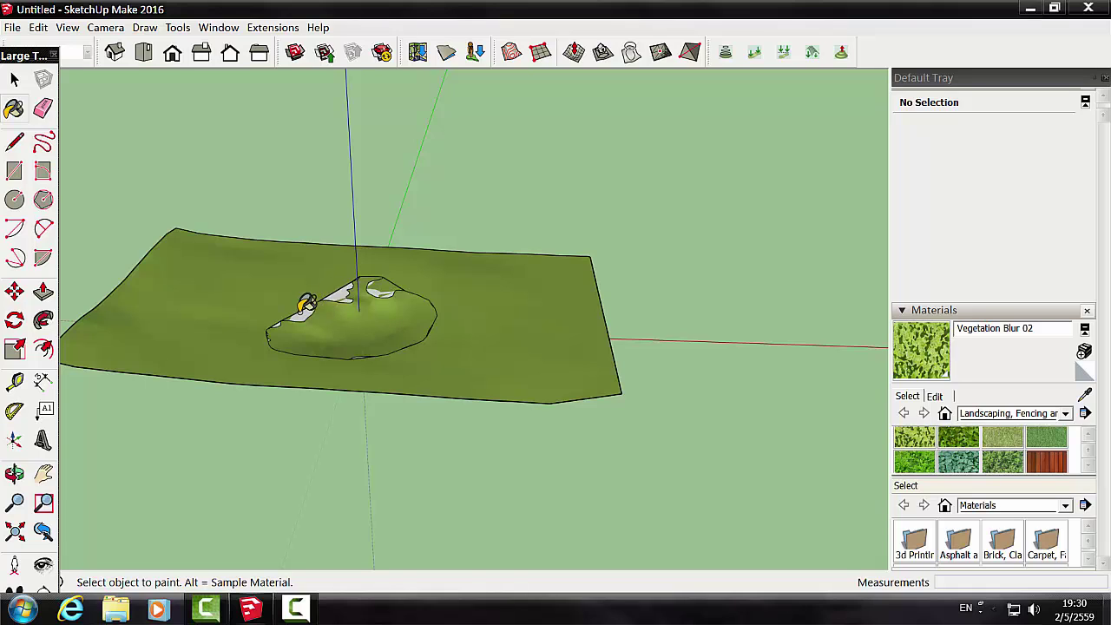
click(347, 295)
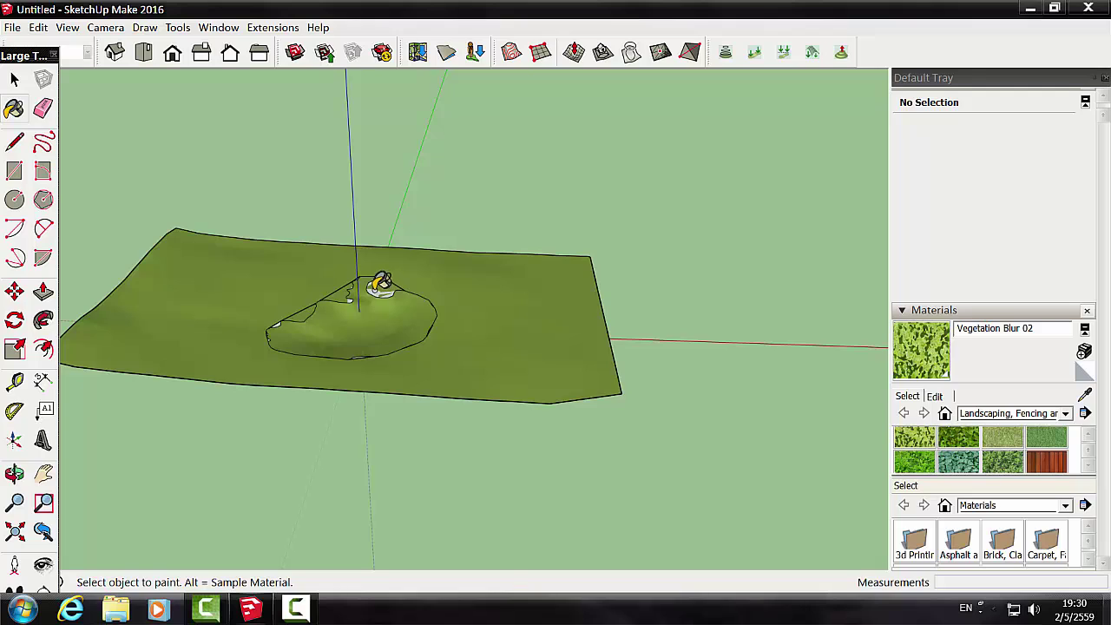
click(379, 292)
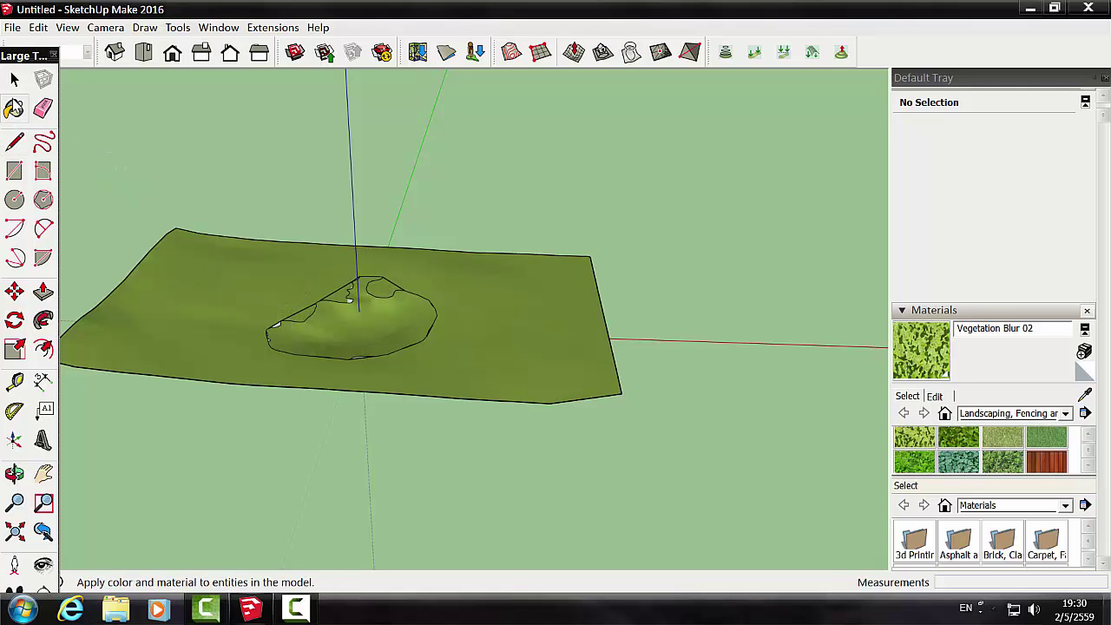
Step: Box-select the mound, paint all its faces at once, and switch to Top view
click(14, 81)
drag(238, 238, 491, 399)
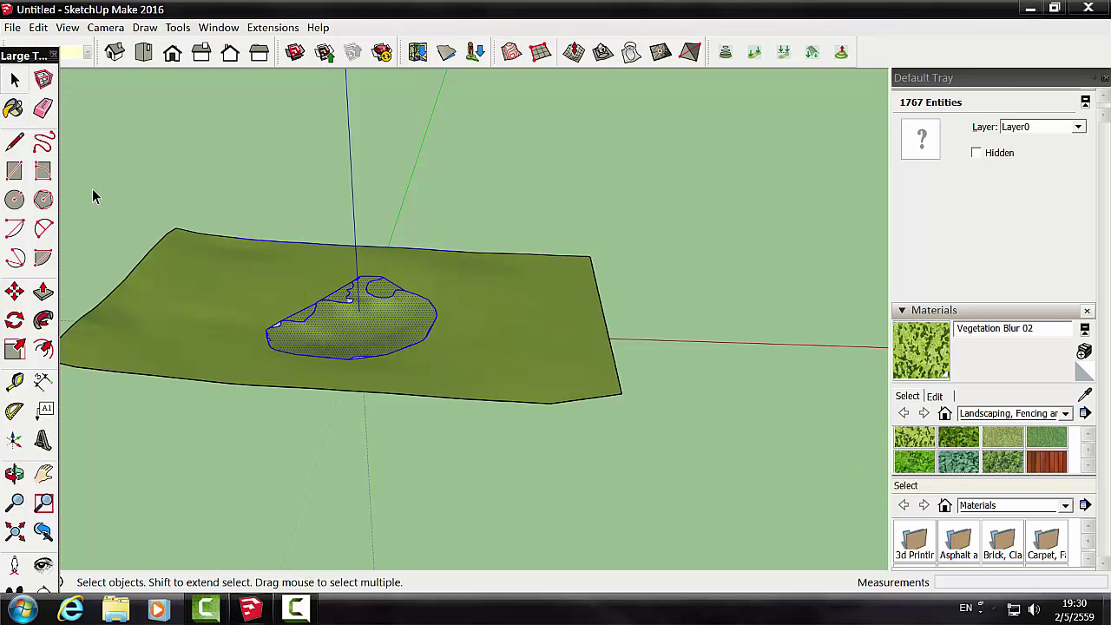
click(15, 109)
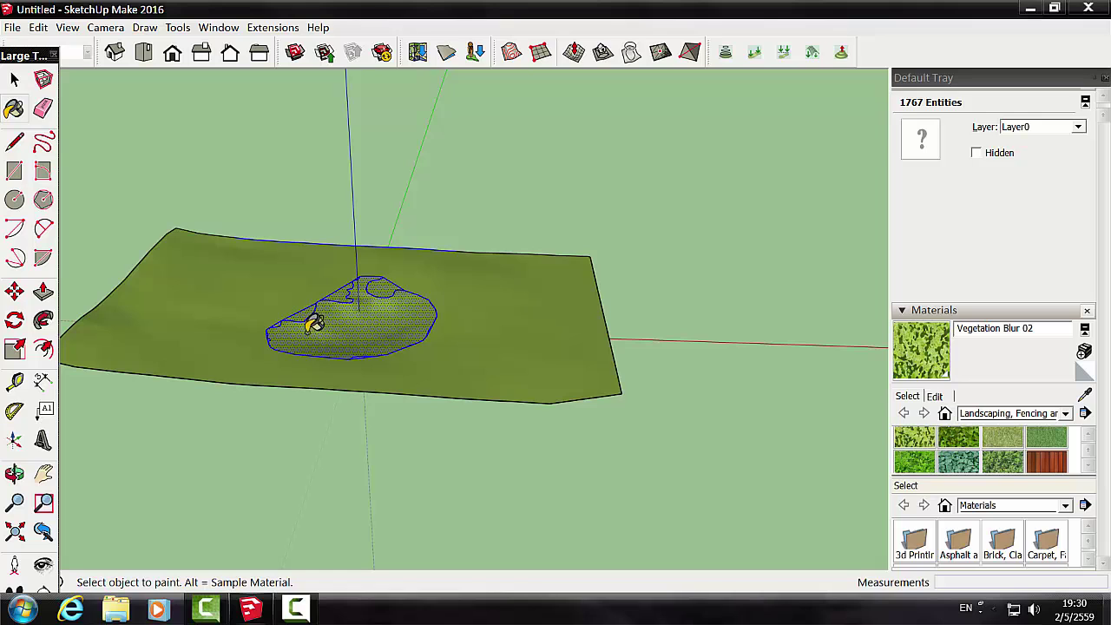
click(315, 323)
click(13, 79)
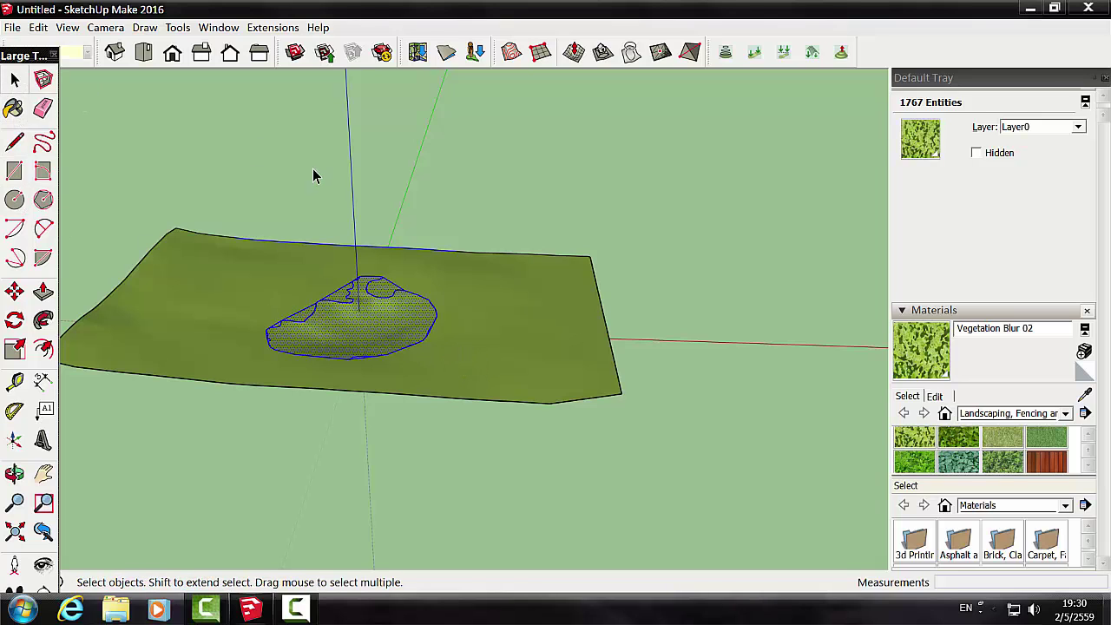
click(308, 217)
scroll(307, 379, down, 2)
scroll(310, 390, down, 1)
scroll(268, 397, down, 1)
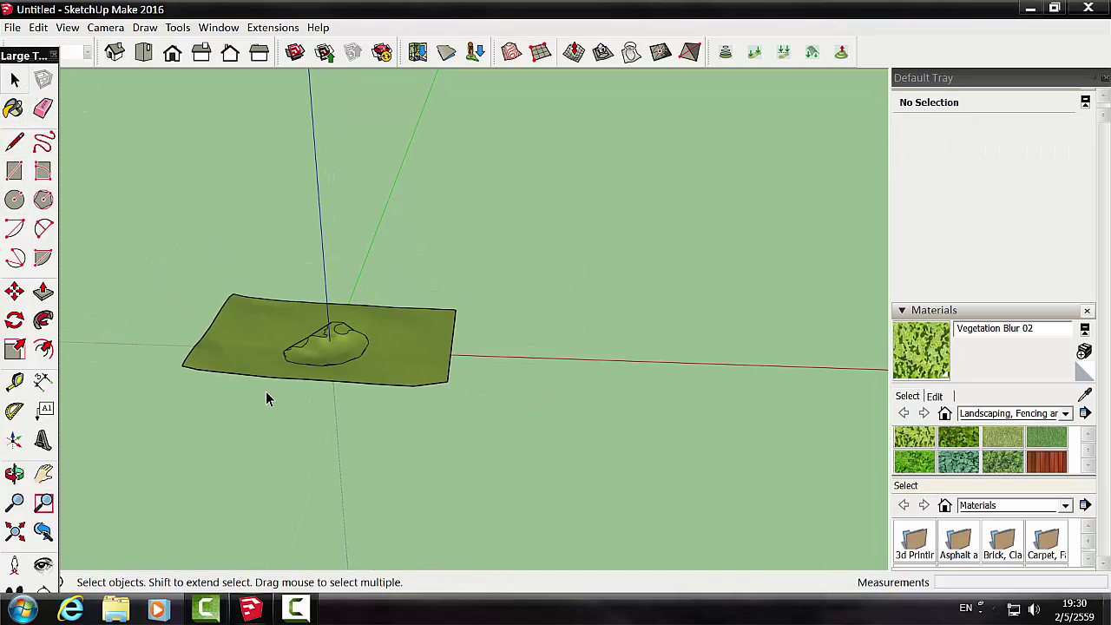
scroll(245, 400, down, 1)
scroll(245, 400, up, 2)
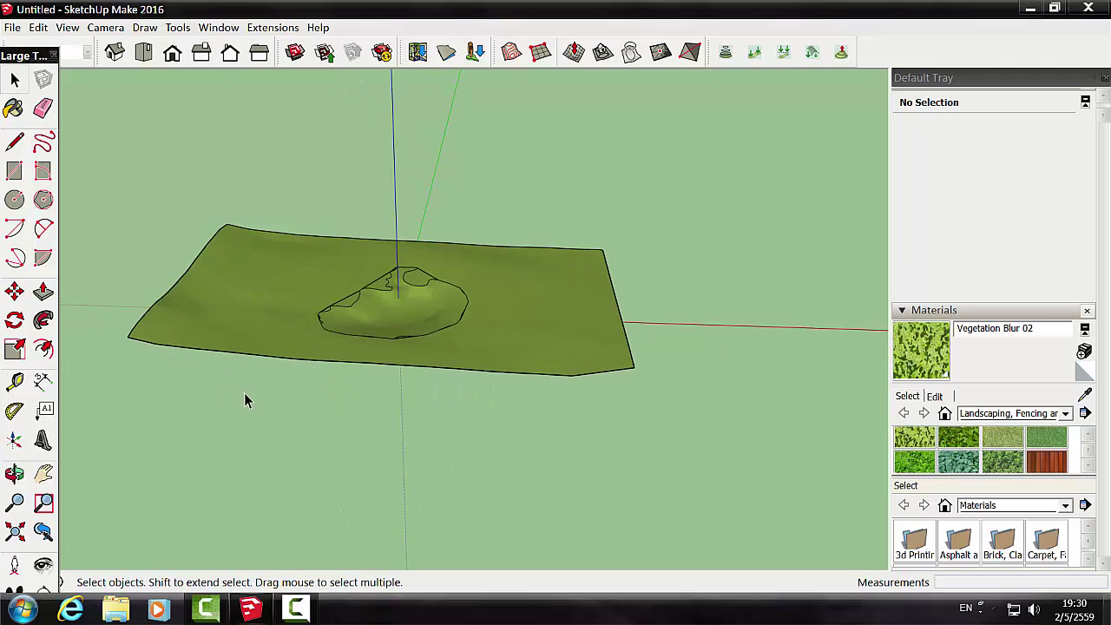
click(144, 52)
Step: Orbit around the painted terrain, then return to Top view
scroll(235, 374, up, 1)
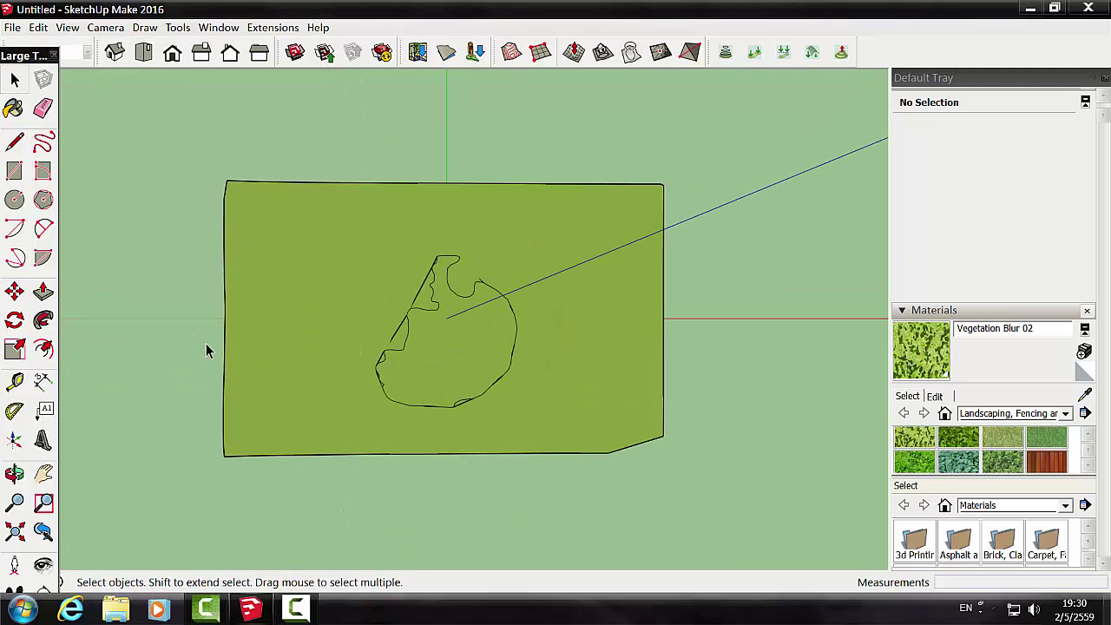
click(13, 473)
mouse_move(367, 514)
mouse_down()
mouse_move(424, 208)
mouse_move(377, 322)
mouse_move(409, 228)
mouse_move(399, 307)
mouse_move(412, 218)
mouse_move(415, 278)
mouse_move(419, 252)
mouse_move(402, 464)
mouse_up()
mouse_move(463, 223)
mouse_down()
mouse_move(432, 444)
mouse_move(148, 141)
mouse_up()
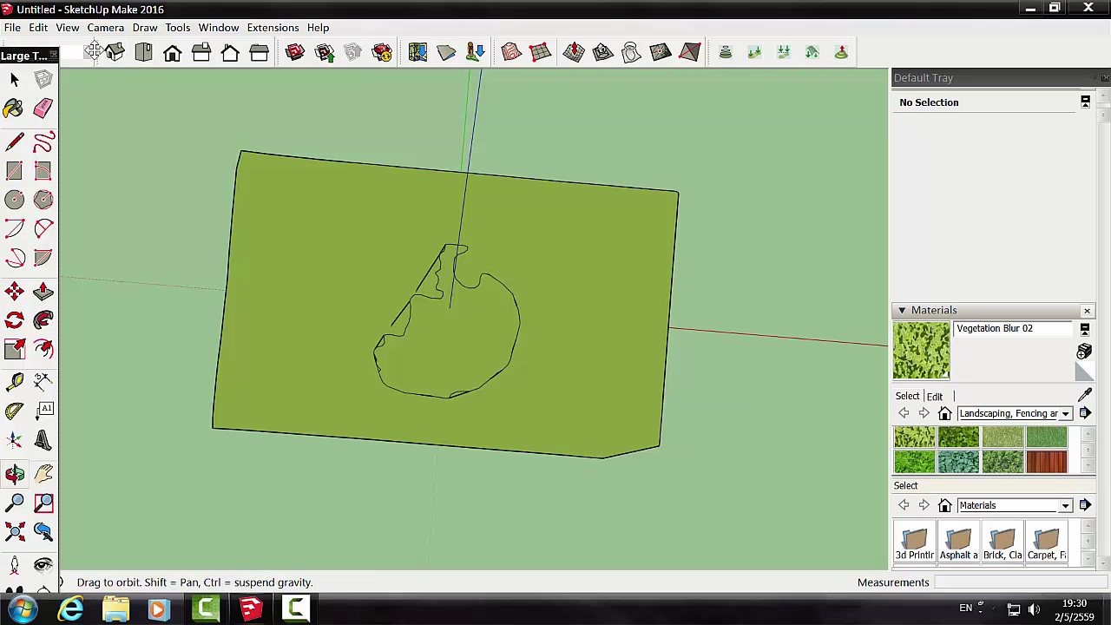
click(144, 52)
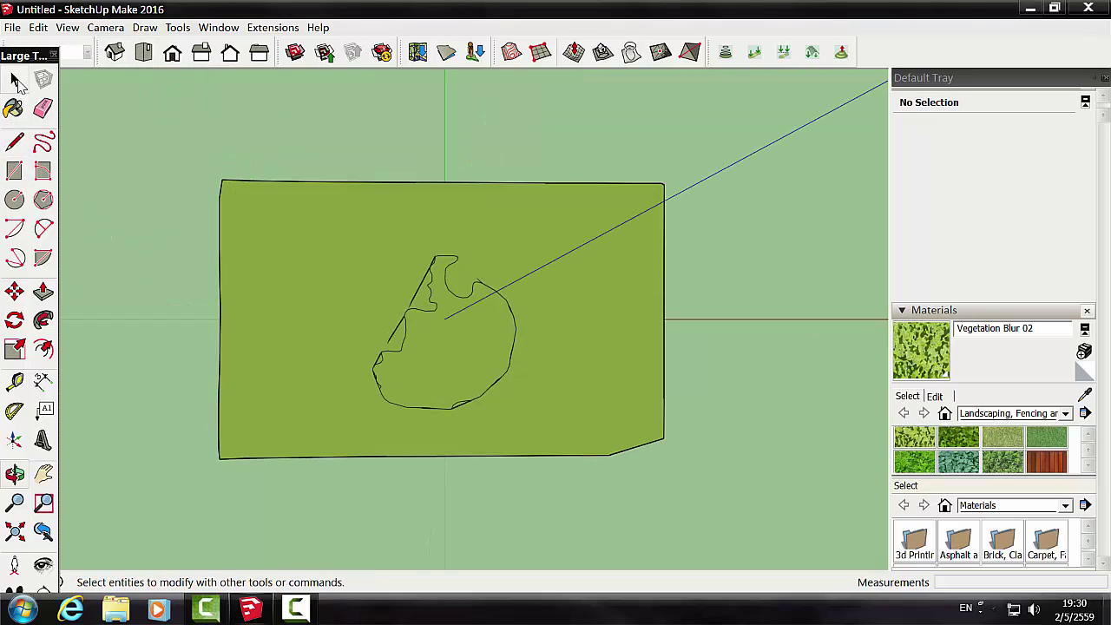
Step: Pan the terrain to the right, leaving empty ground on its left
click(15, 141)
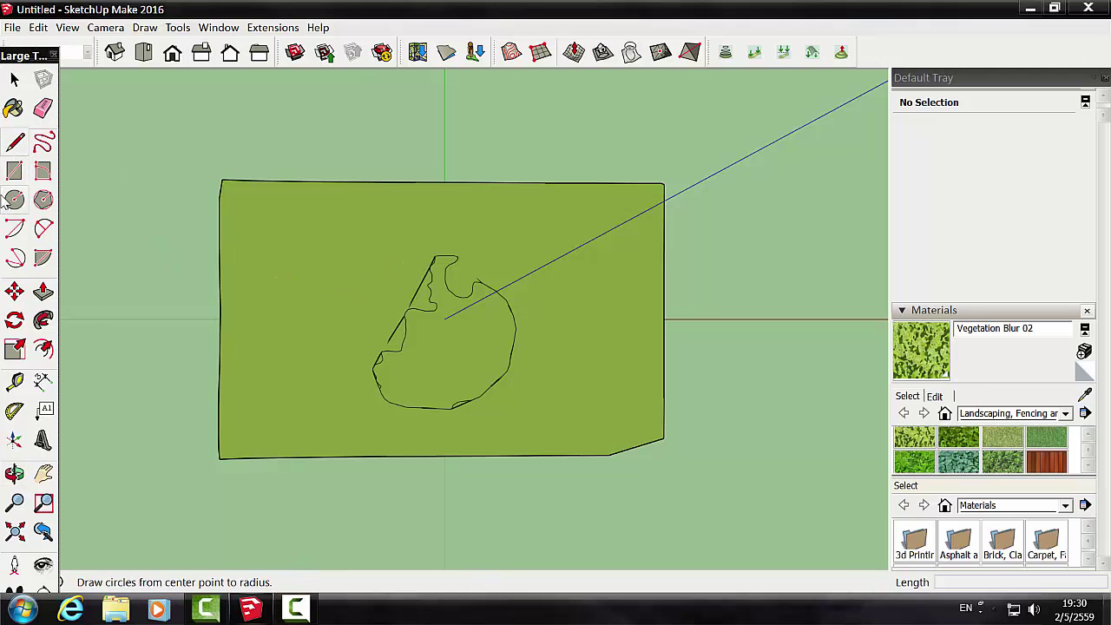
click(43, 473)
drag(209, 439, 420, 436)
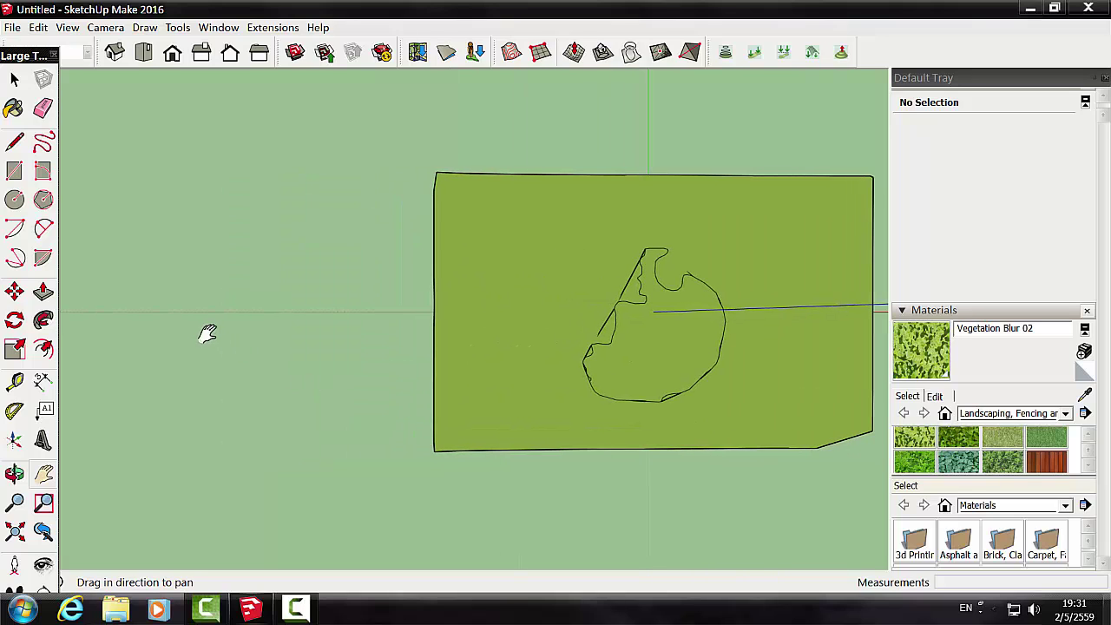
drag(231, 320, 19, 335)
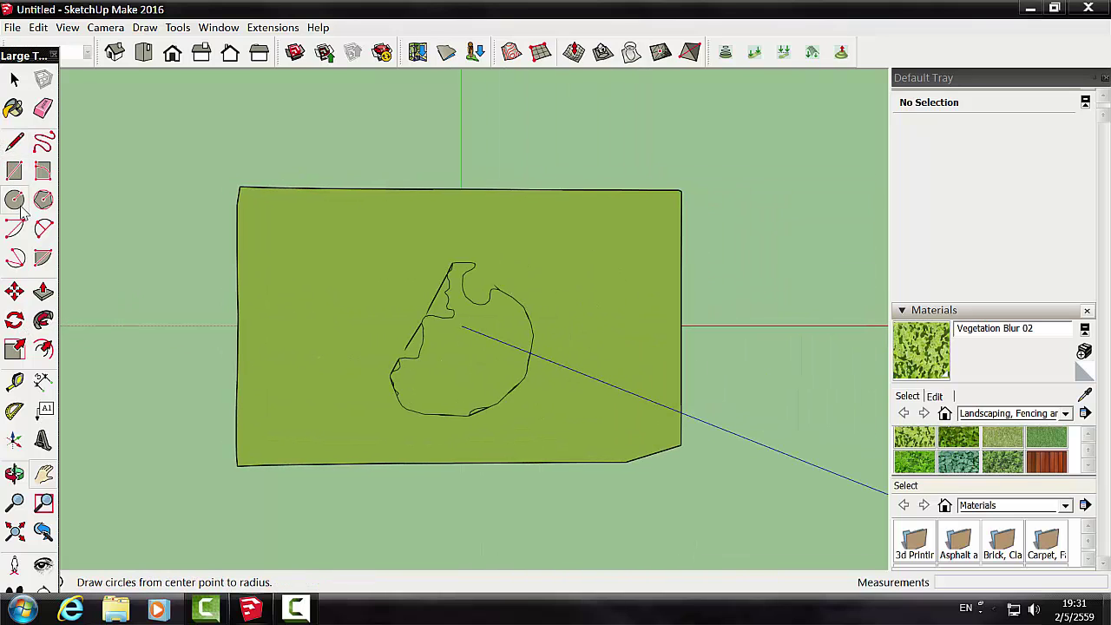
drag(203, 379, 442, 368)
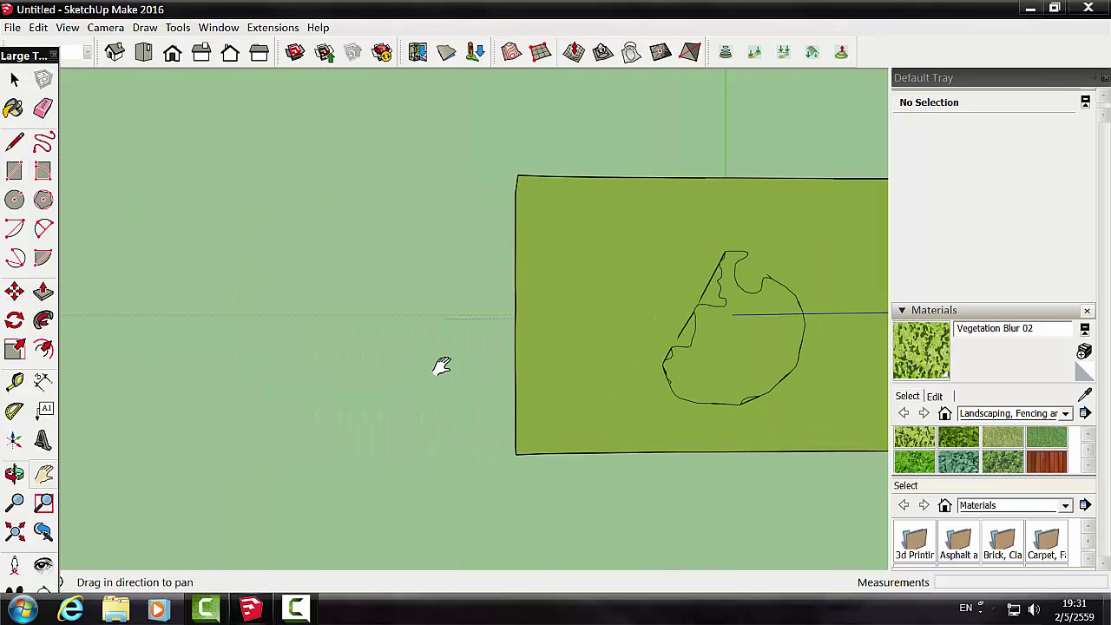
Step: Draw a flat rectangle about 561 m by 472 m left of the terrain
click(19, 148)
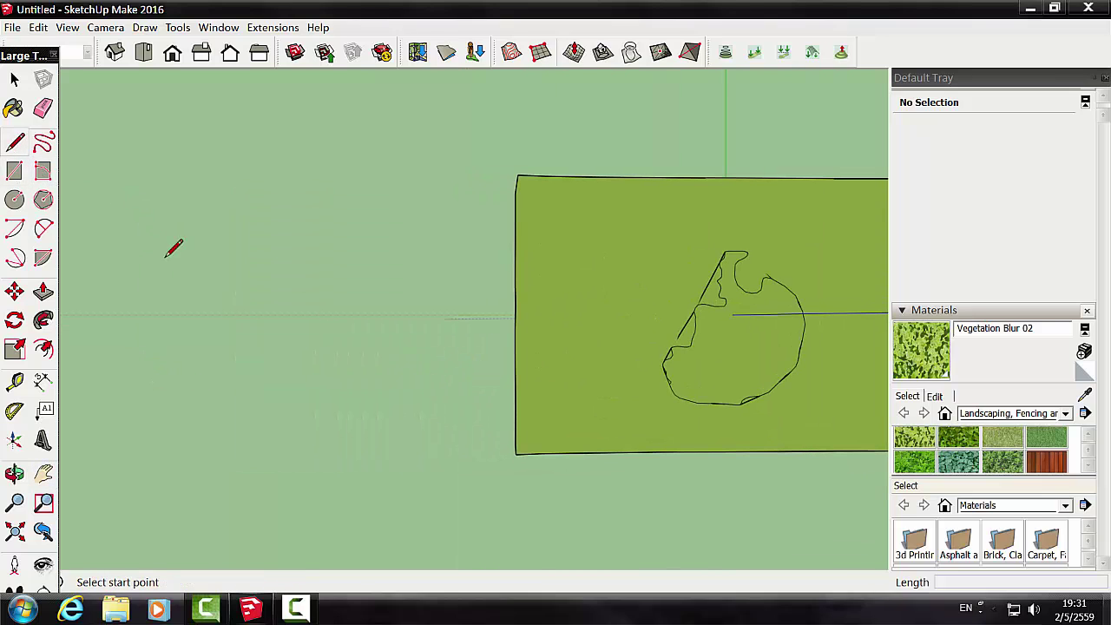
click(14, 171)
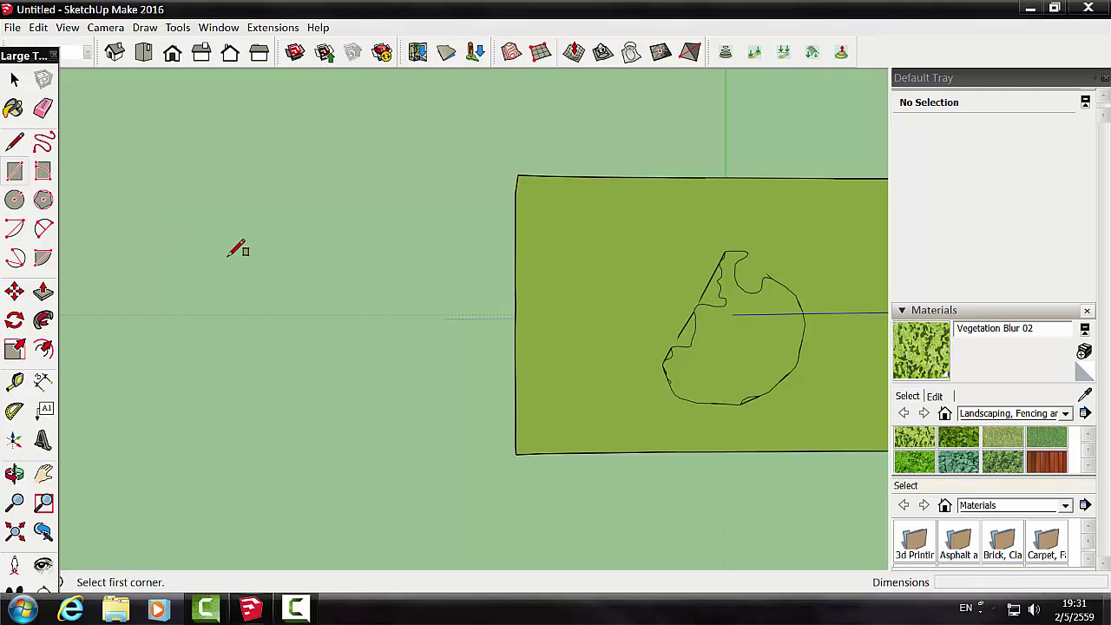
click(159, 226)
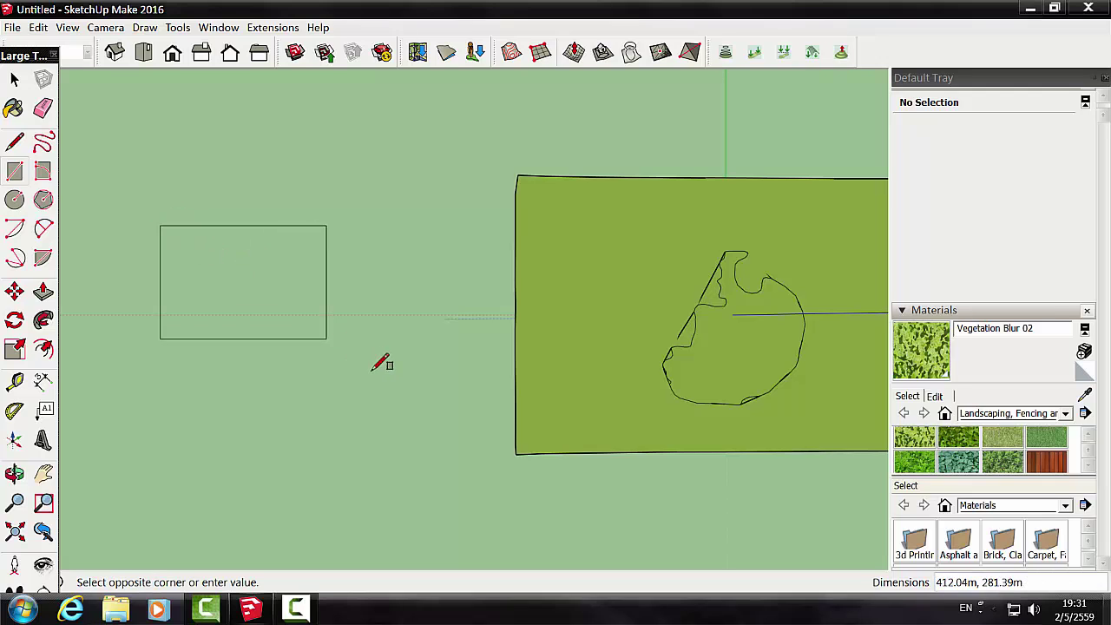
click(388, 416)
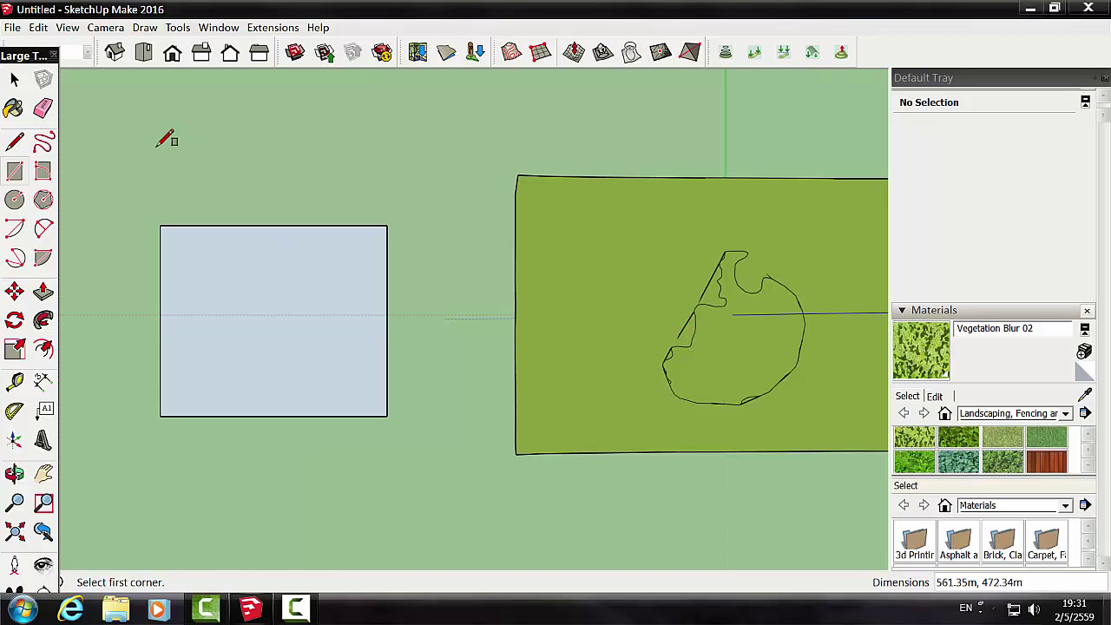
Step: Orbit down to an eye-level perspective of the rectangle and terrain
click(14, 80)
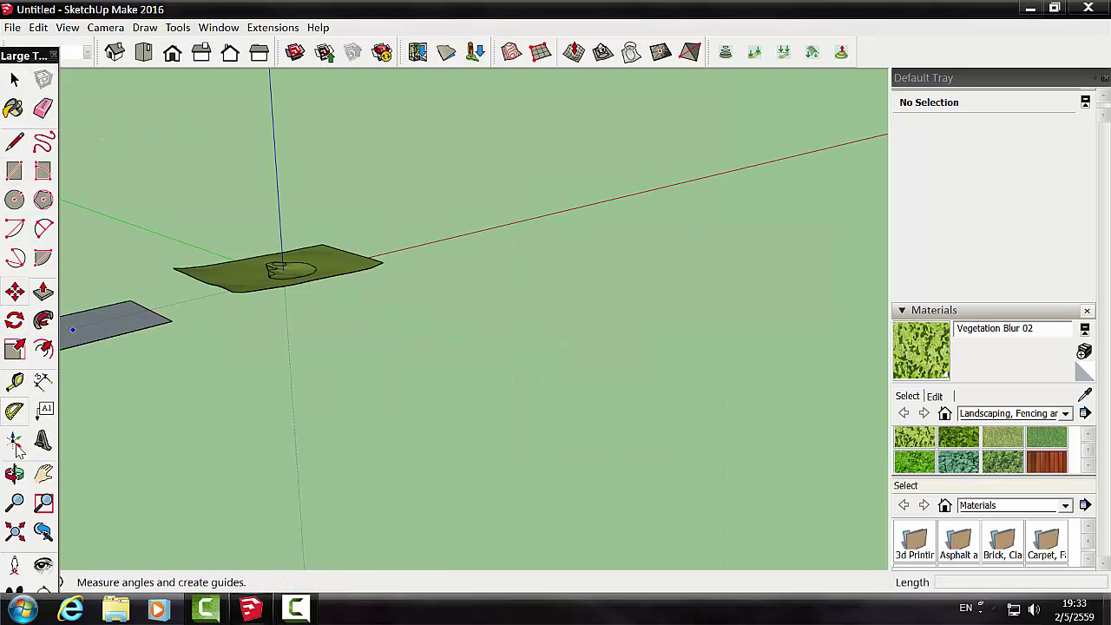
click(14, 473)
drag(72, 454, 453, 370)
mouse_move(530, 369)
mouse_down()
mouse_move(720, 399)
mouse_move(558, 405)
mouse_move(581, 362)
mouse_move(607, 371)
mouse_up()
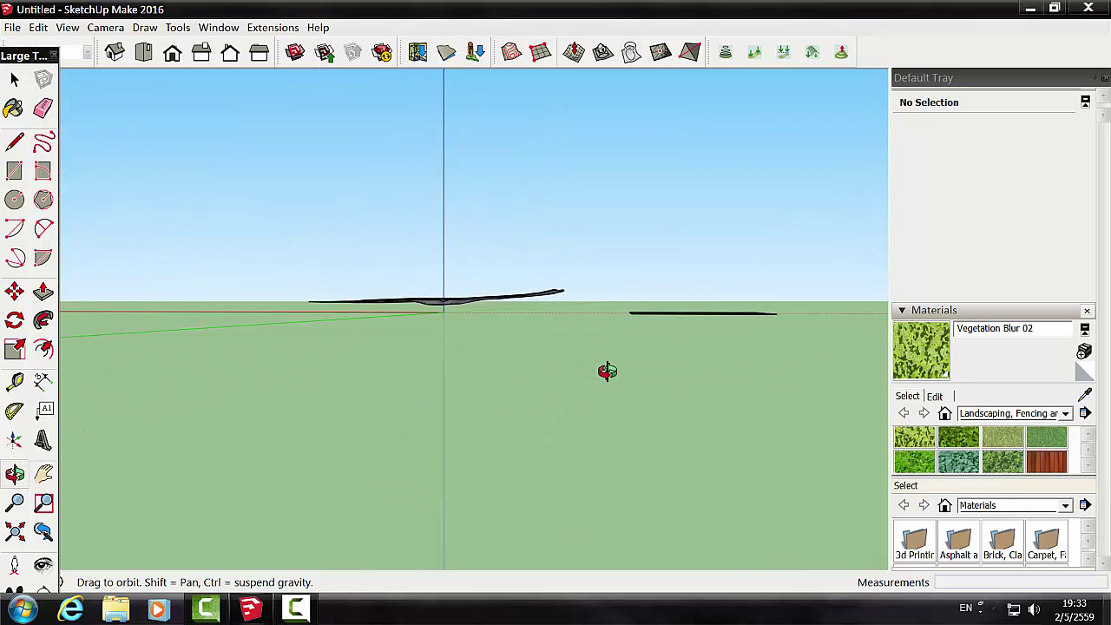
click(14, 291)
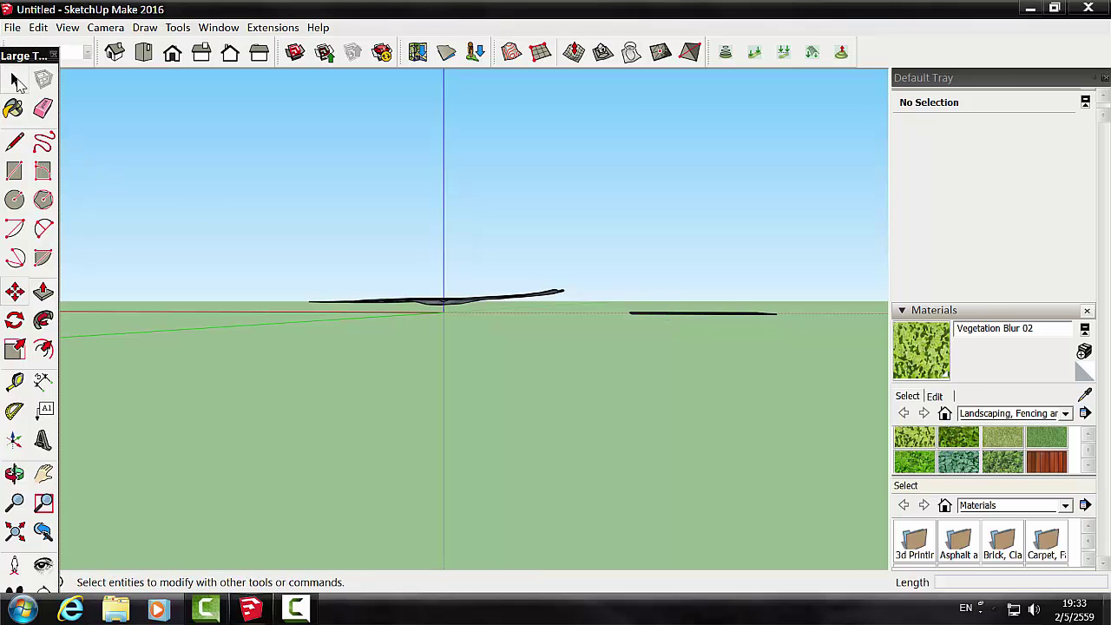
Step: Select the rectangle and move it about 1100 m from its endpoint to beneath the terrain
click(16, 80)
drag(612, 292, 796, 341)
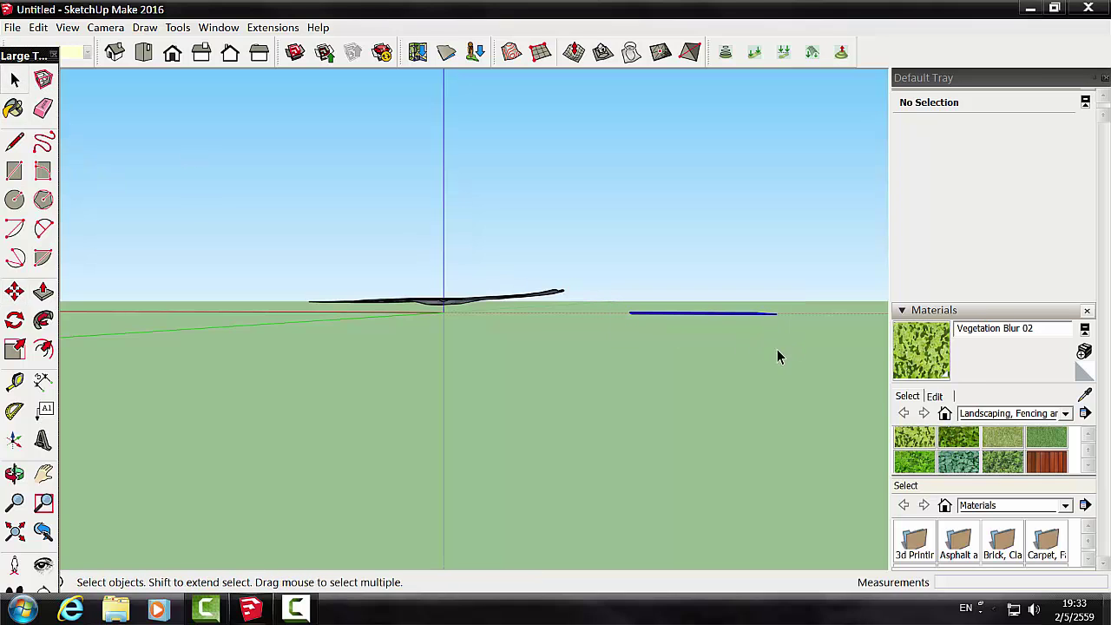
middle_drag(776, 355, 185, 272)
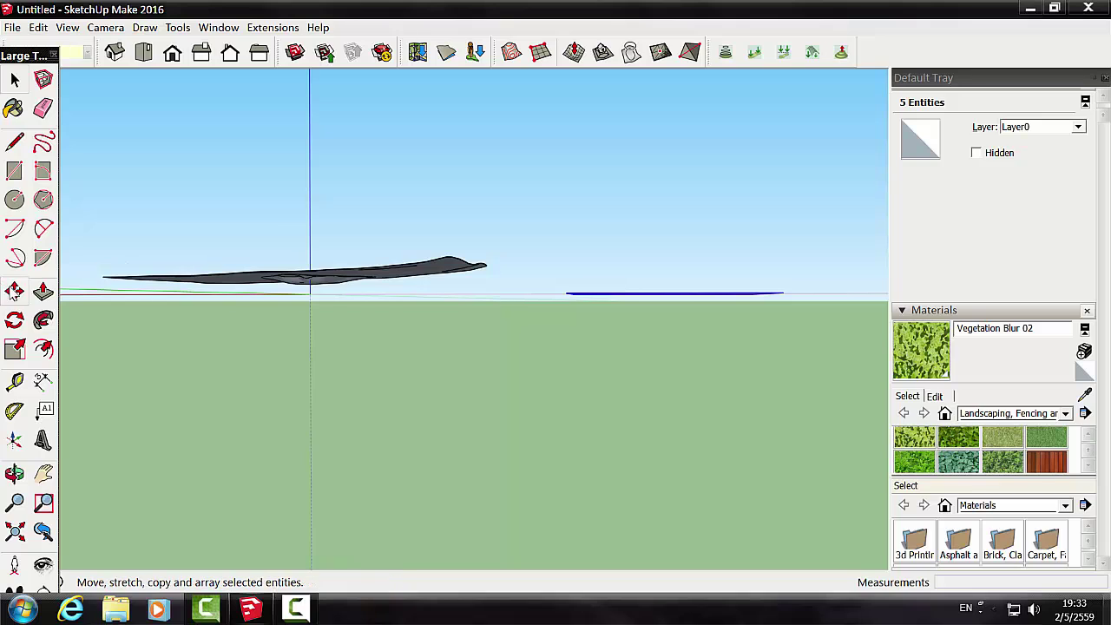
click(14, 293)
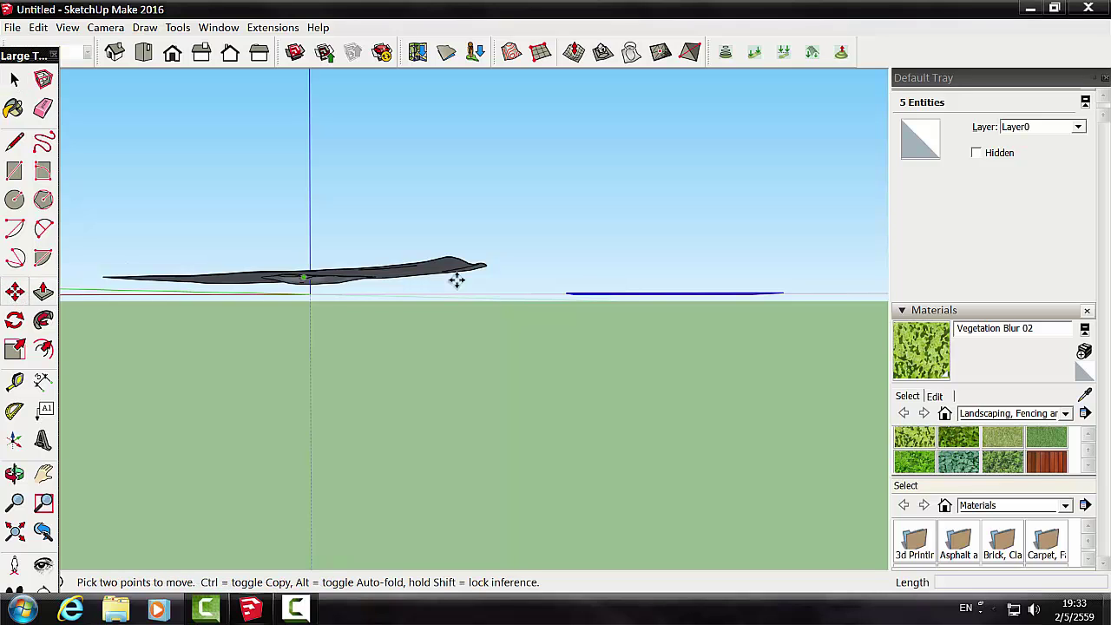
click(571, 293)
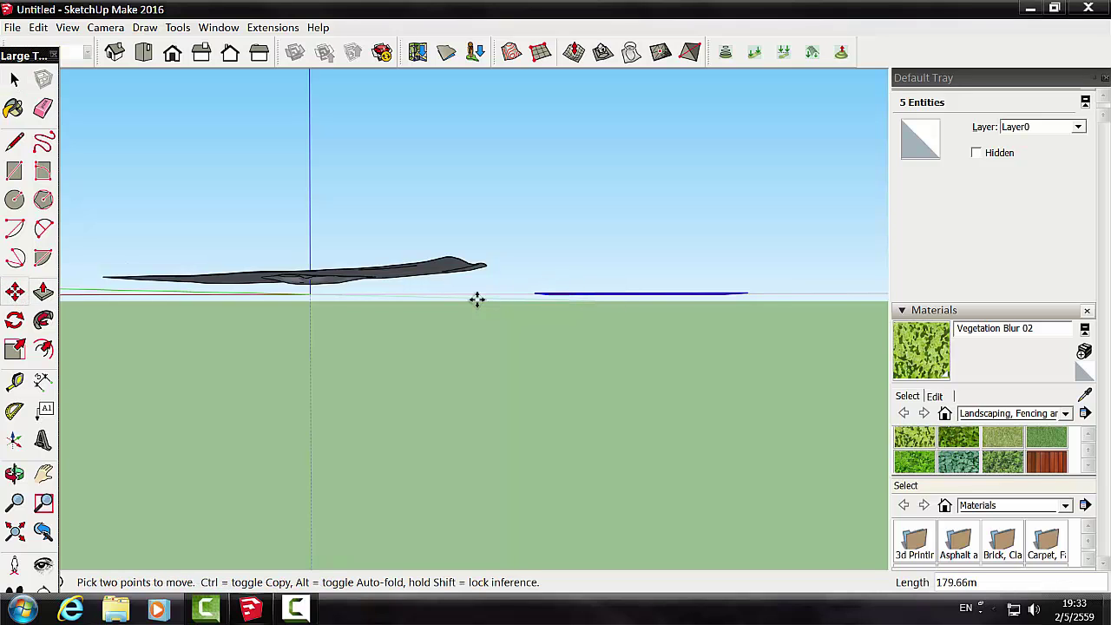
click(270, 297)
Step: Check from Top view, then orbit to see the rectangle under the terrain
click(143, 52)
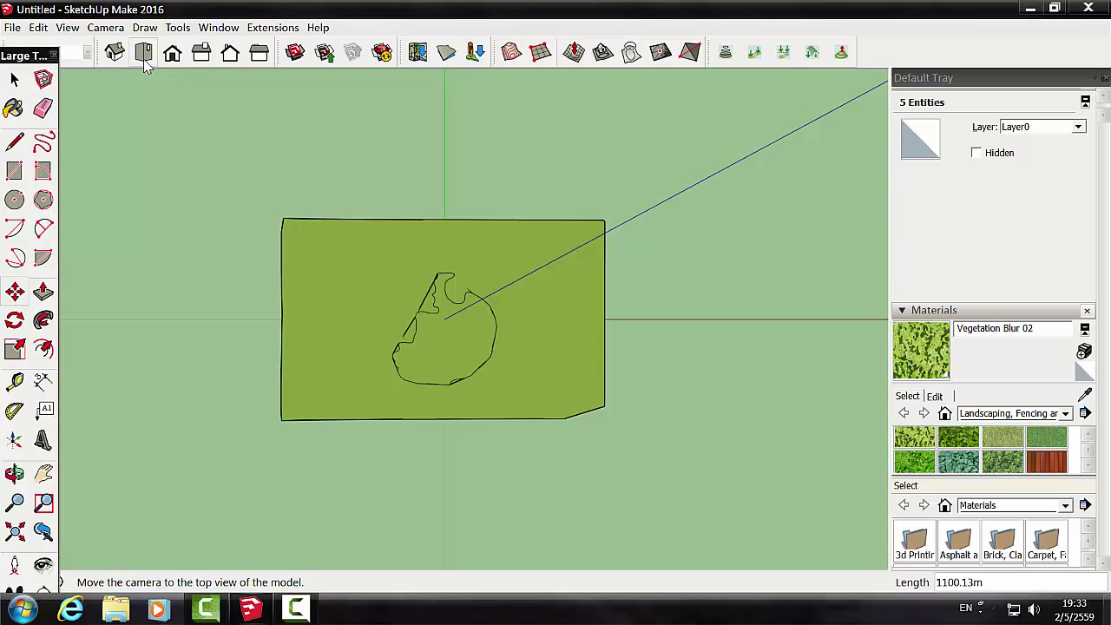
scroll(248, 359, up, 2)
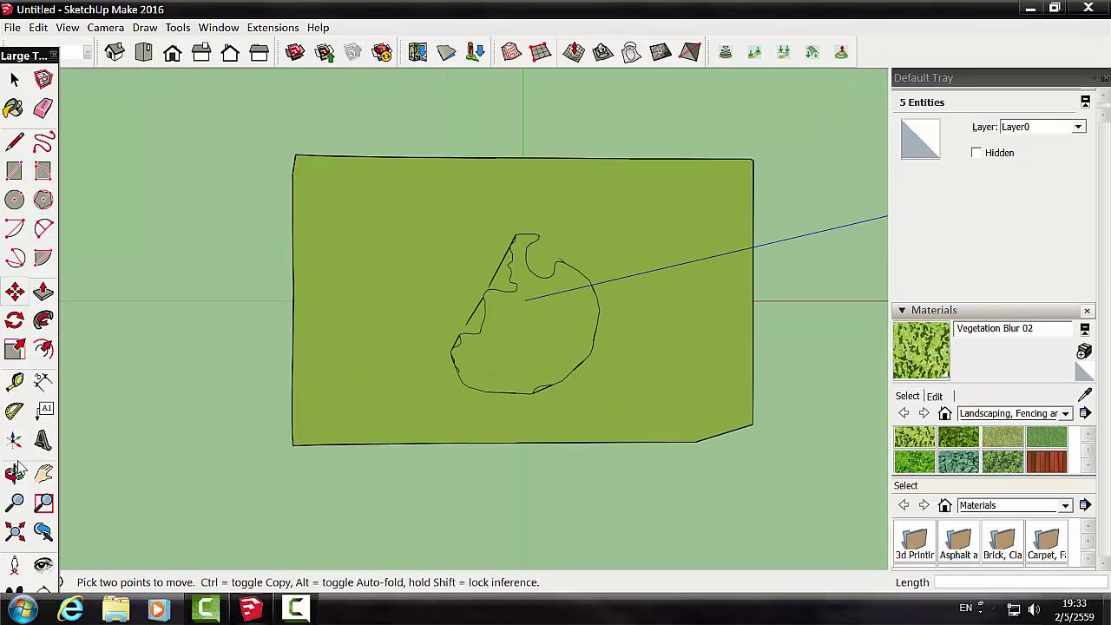
click(13, 473)
mouse_move(272, 484)
mouse_down()
mouse_move(251, 183)
mouse_move(382, 379)
mouse_move(367, 290)
mouse_move(333, 264)
mouse_up()
mouse_move(522, 359)
mouse_down()
mouse_move(544, 377)
mouse_move(476, 423)
mouse_up()
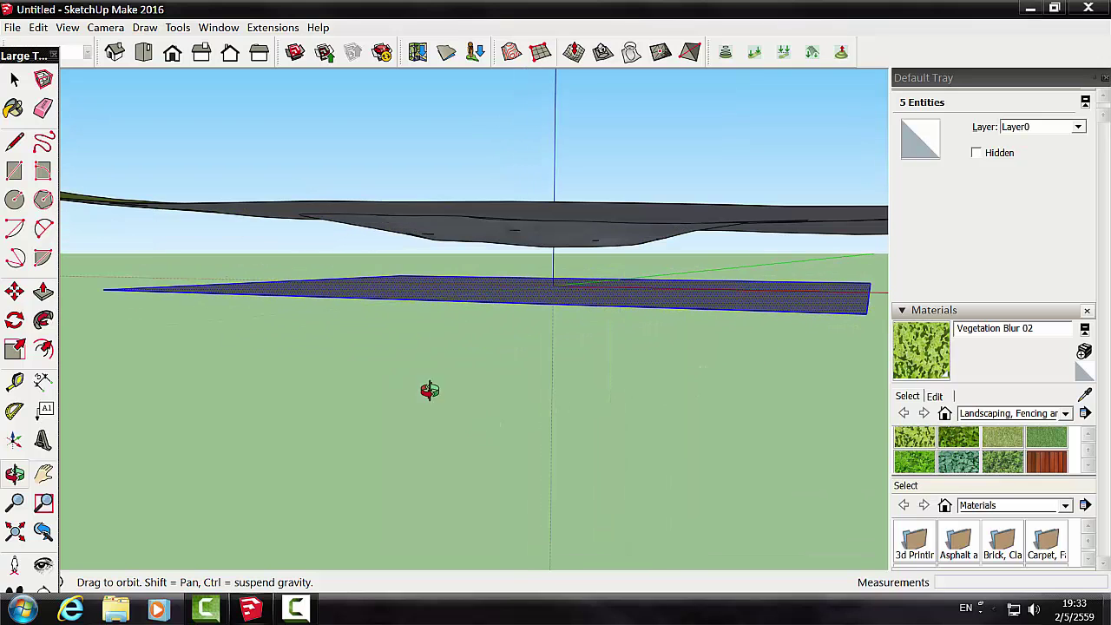
Step: Lift the plane along the blue axis toward the terrain in several moves, orbiting to check
click(14, 291)
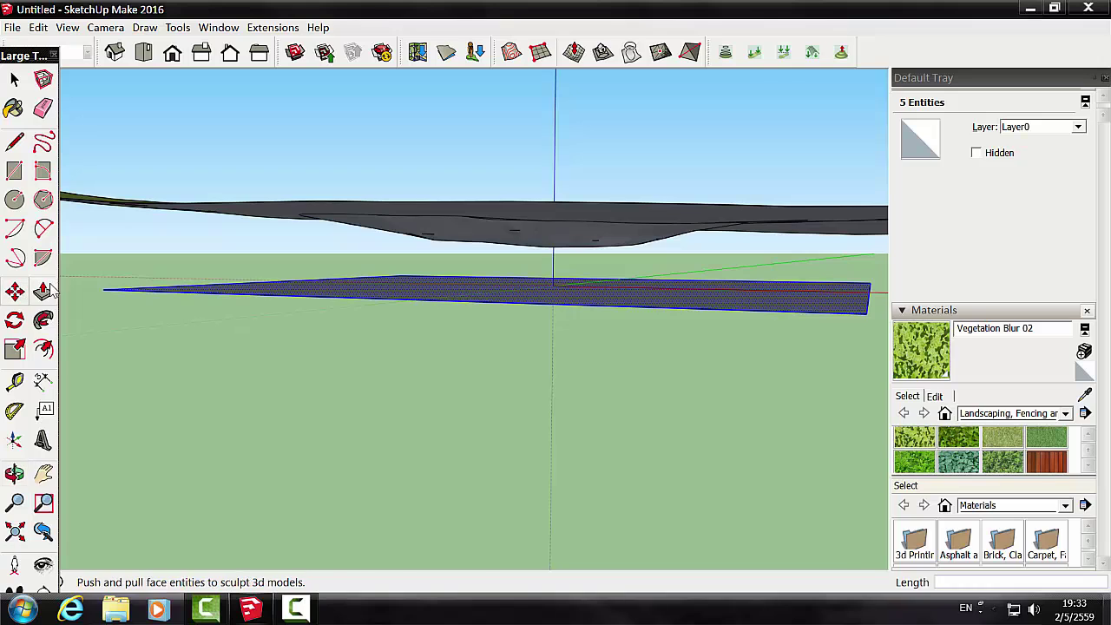
click(102, 290)
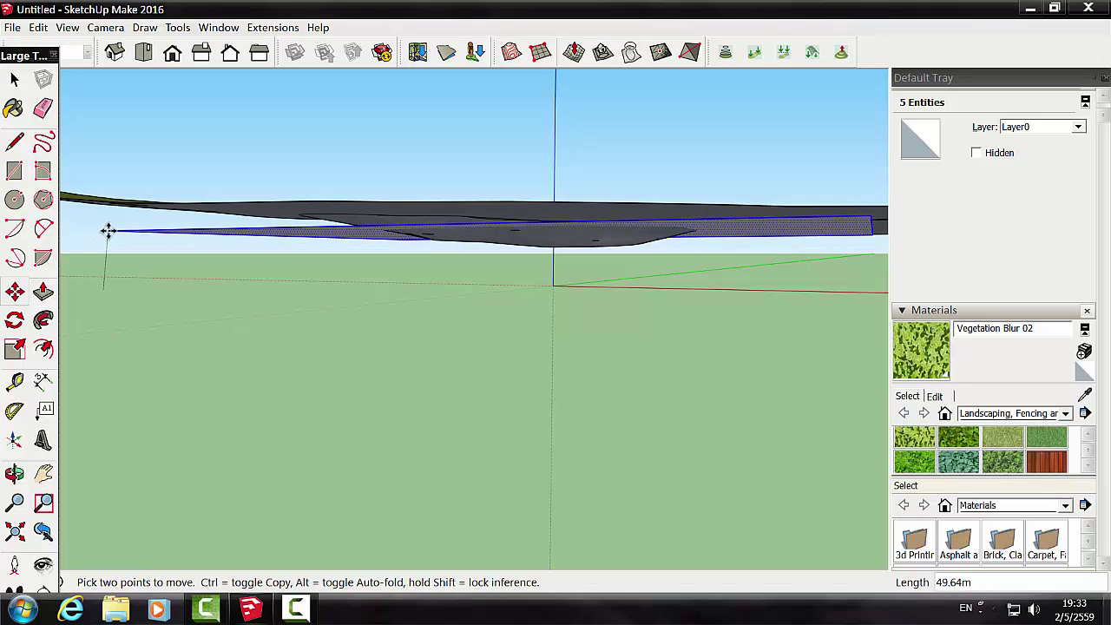
click(107, 230)
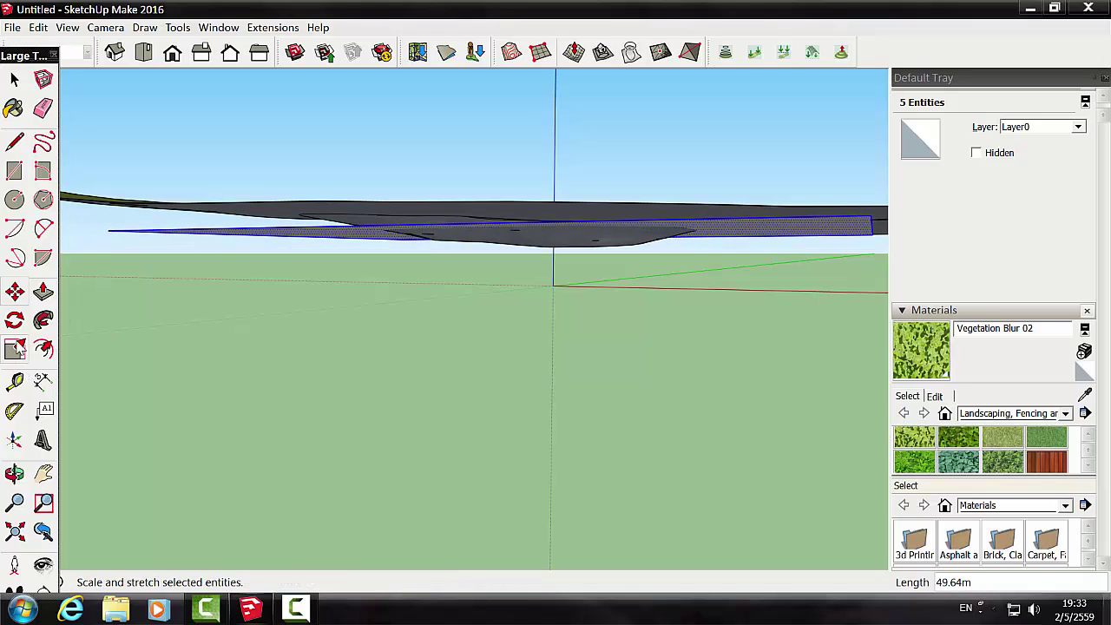
click(139, 266)
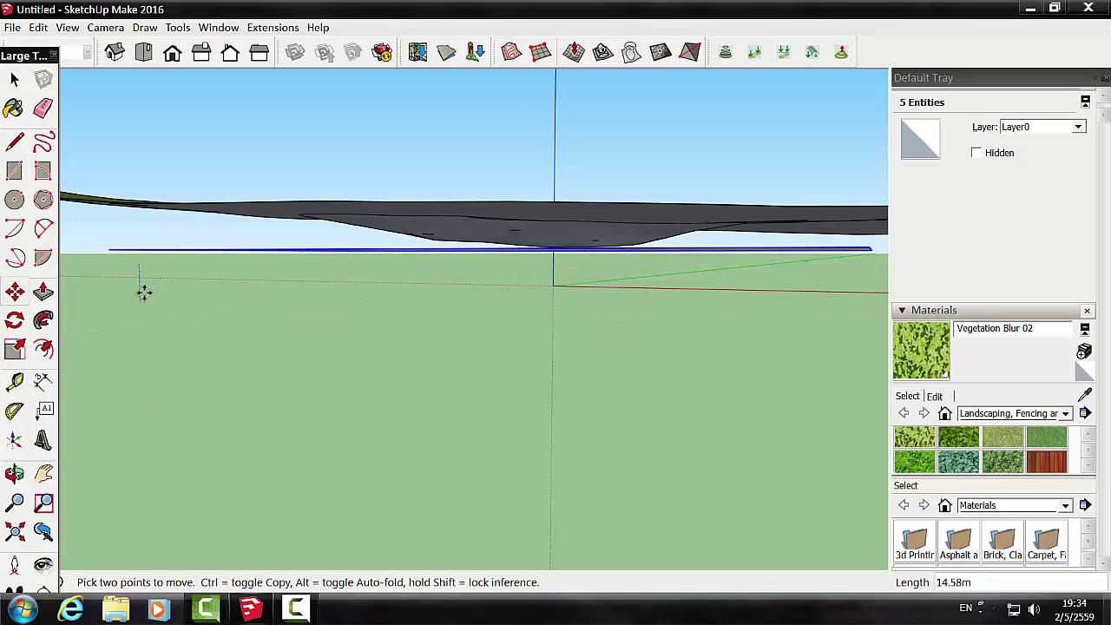
click(150, 260)
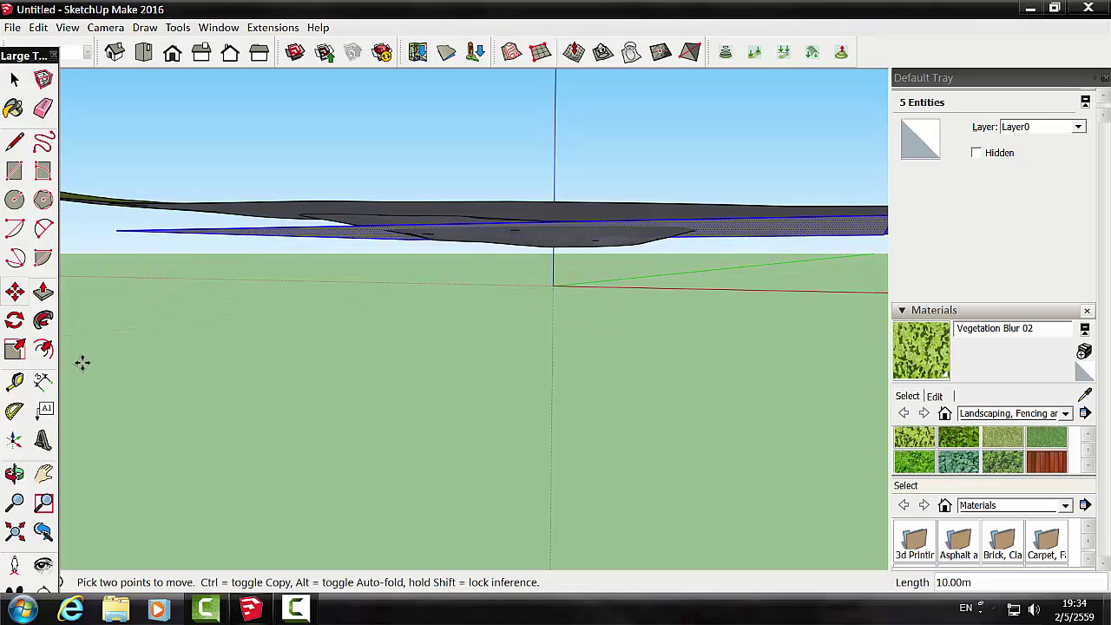
click(14, 474)
mouse_move(161, 340)
mouse_down()
mouse_move(237, 518)
mouse_move(273, 506)
mouse_move(286, 523)
mouse_move(377, 297)
mouse_up()
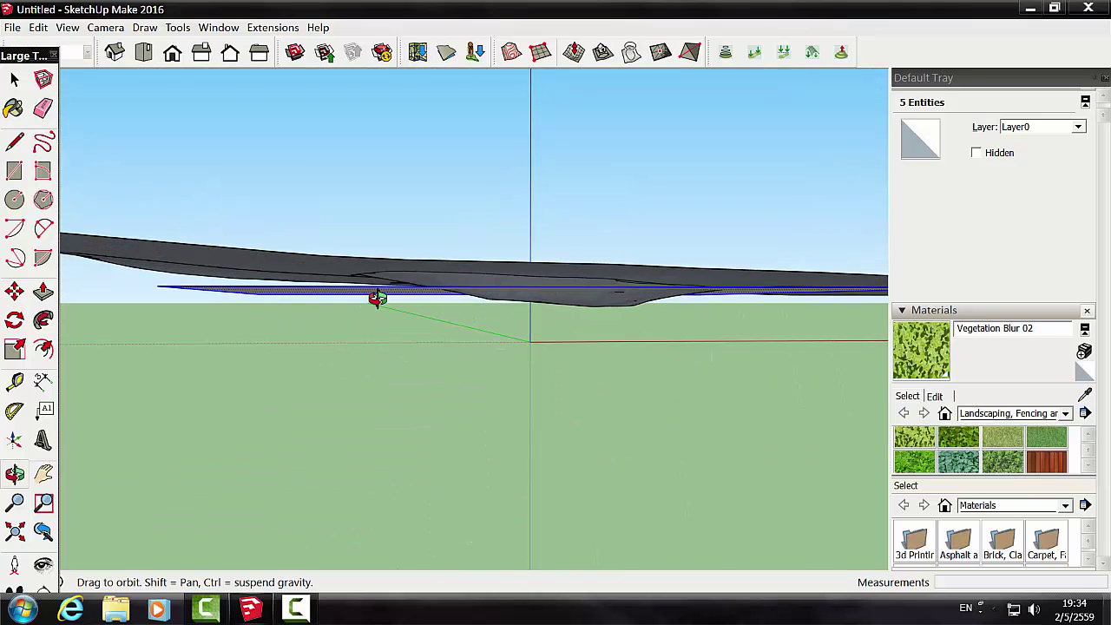
click(21, 296)
click(156, 287)
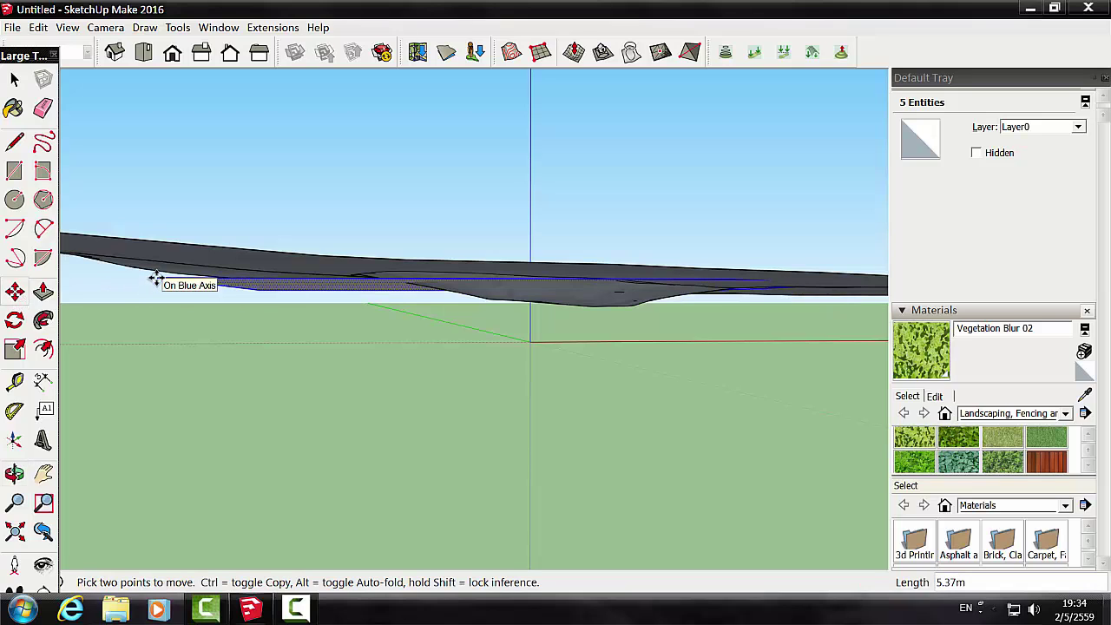
click(155, 277)
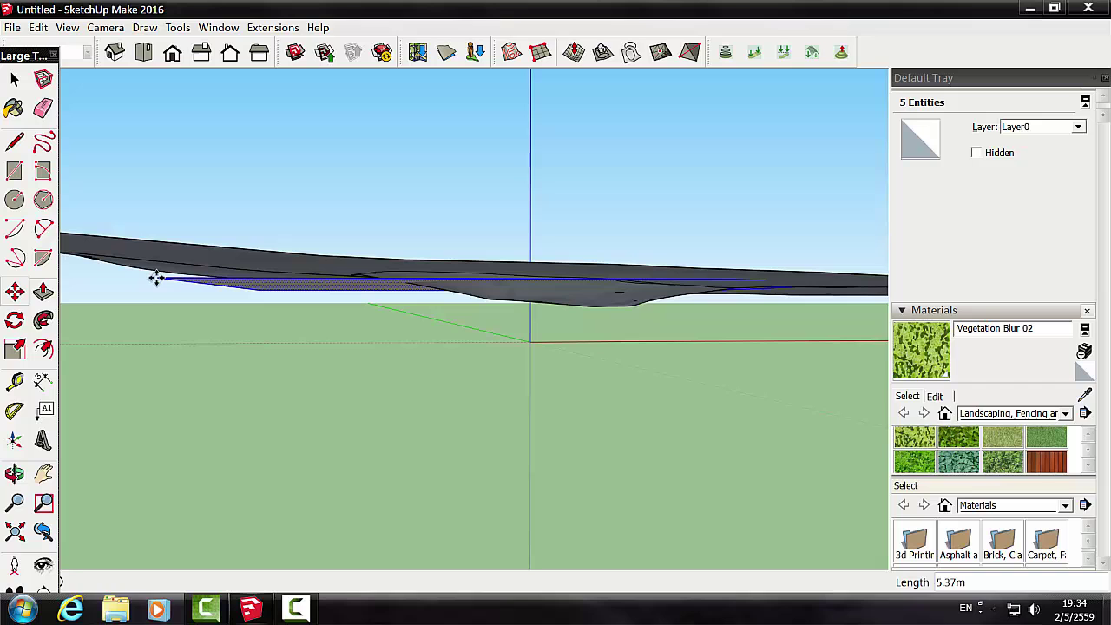
click(26, 469)
mouse_move(96, 475)
mouse_down()
mouse_move(154, 478)
mouse_move(153, 495)
mouse_move(182, 355)
mouse_up()
Step: Fine-tune the plane to its final water level inside the hollow, orbiting to confirm
click(15, 292)
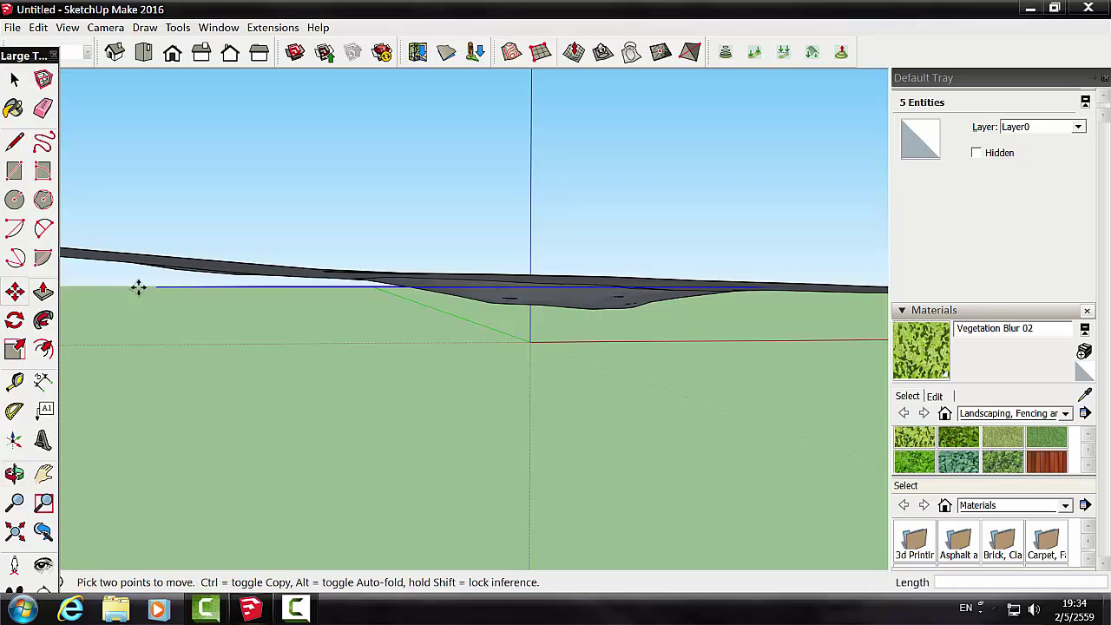
click(156, 287)
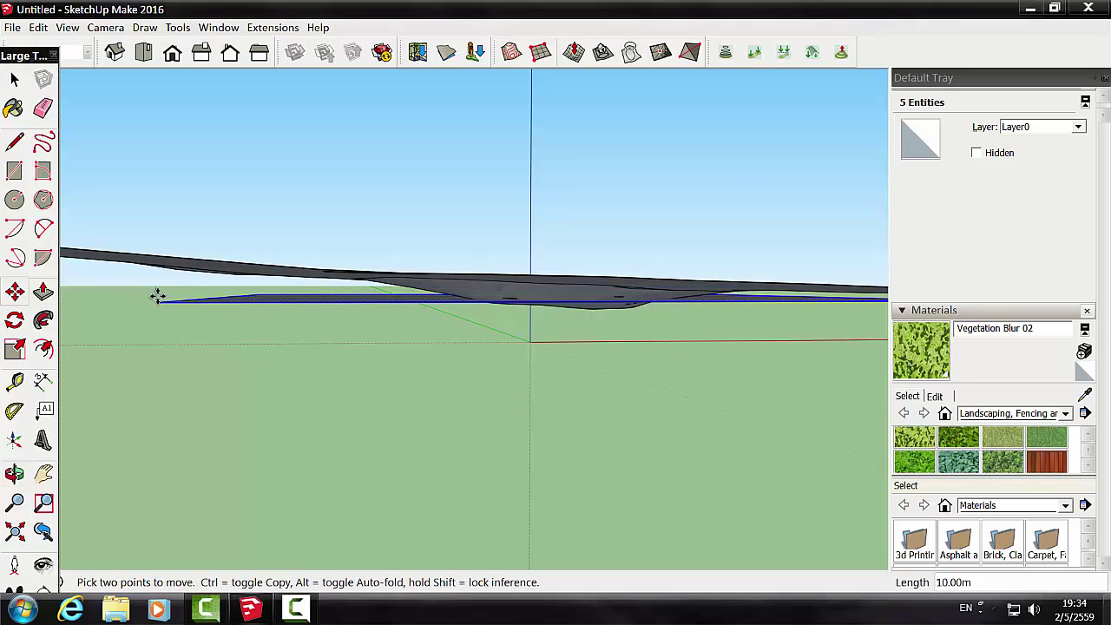
click(156, 295)
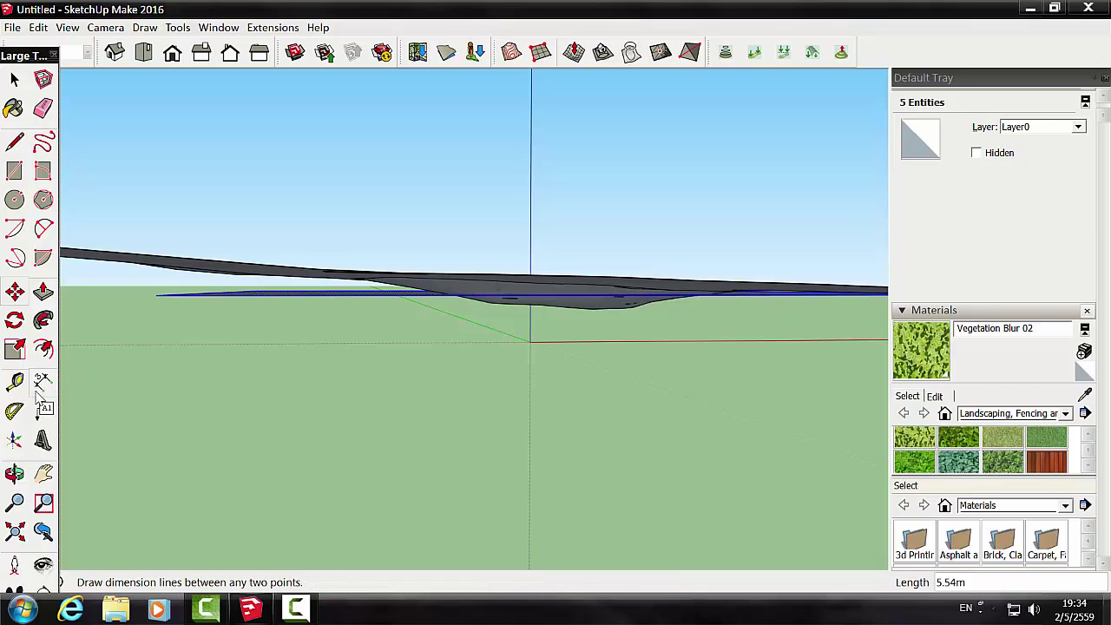
click(14, 473)
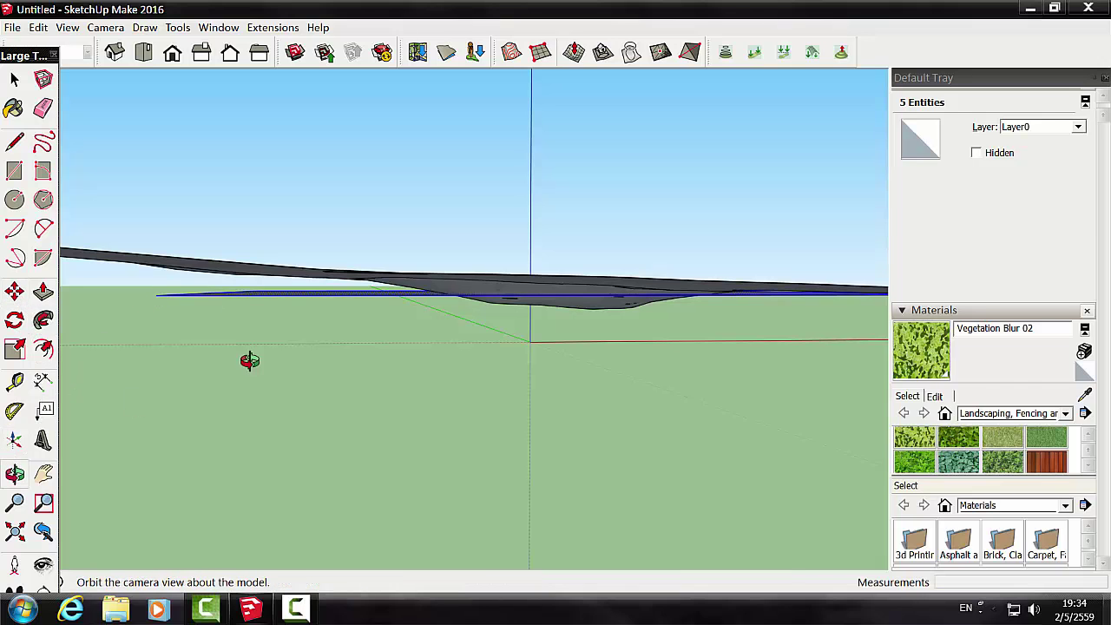
mouse_move(249, 361)
mouse_down()
mouse_move(250, 474)
mouse_move(265, 471)
mouse_move(272, 550)
mouse_move(308, 492)
mouse_move(301, 578)
mouse_up()
mouse_move(321, 512)
mouse_down()
mouse_move(99, 332)
mouse_move(252, 405)
mouse_move(136, 449)
mouse_move(230, 461)
mouse_move(648, 213)
mouse_move(650, 295)
mouse_move(633, 279)
mouse_move(573, 348)
mouse_move(585, 368)
mouse_move(515, 355)
mouse_up()
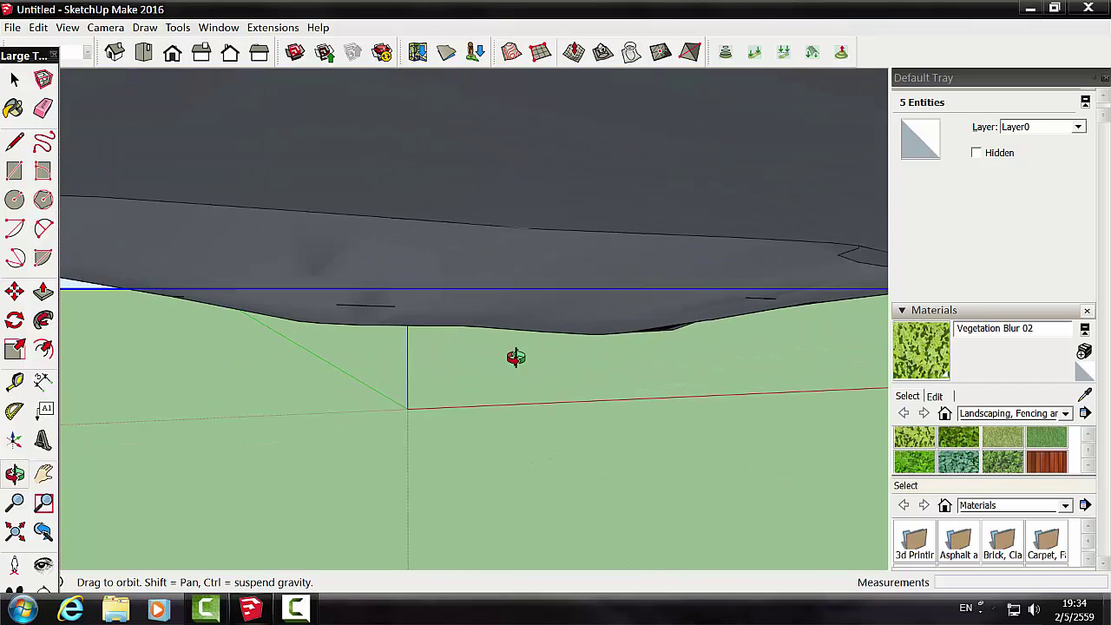
click(14, 291)
click(443, 288)
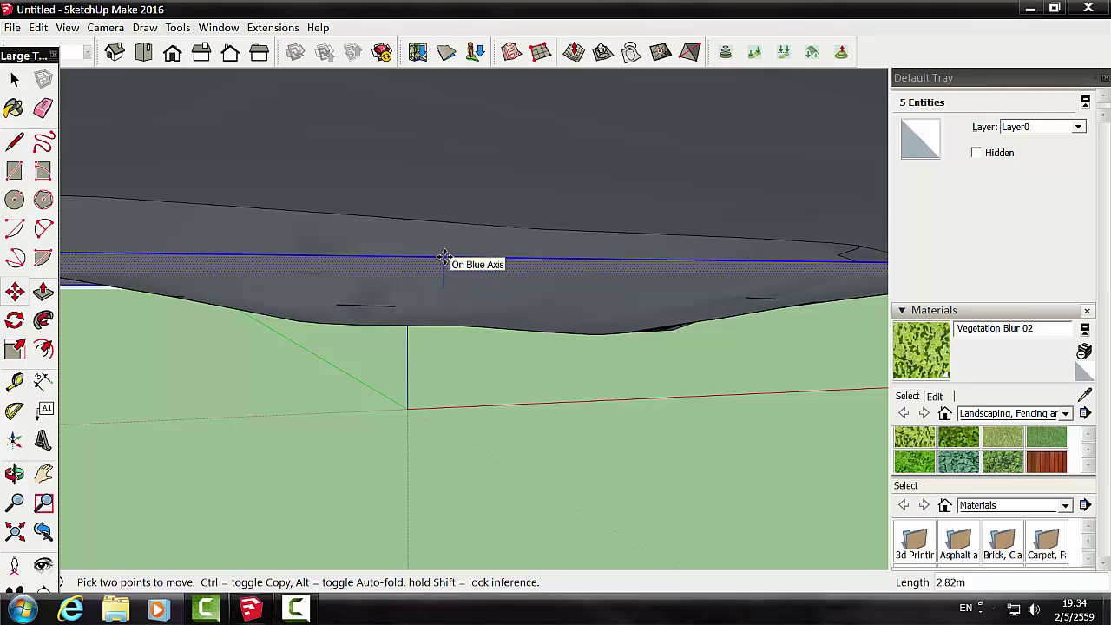
click(444, 259)
click(14, 473)
mouse_move(298, 286)
mouse_down()
mouse_move(307, 457)
mouse_move(315, 395)
mouse_move(325, 417)
mouse_move(509, 463)
mouse_move(618, 445)
mouse_up()
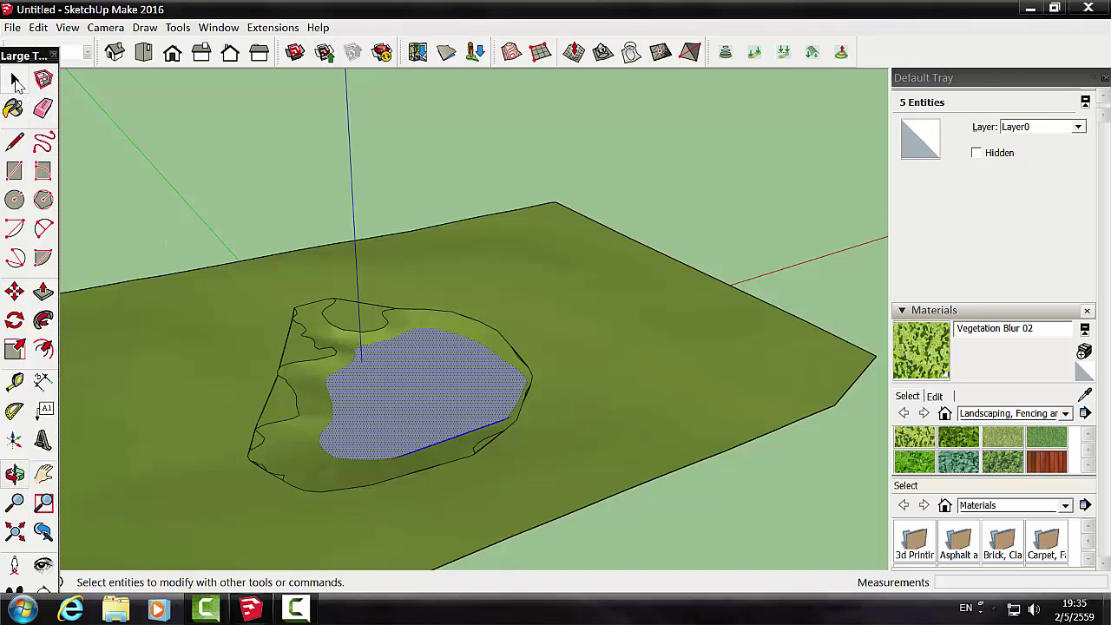
Step: Intersect the plane's faces With Model, then orbit below to view the terrain's underside
click(14, 79)
right_click(415, 391)
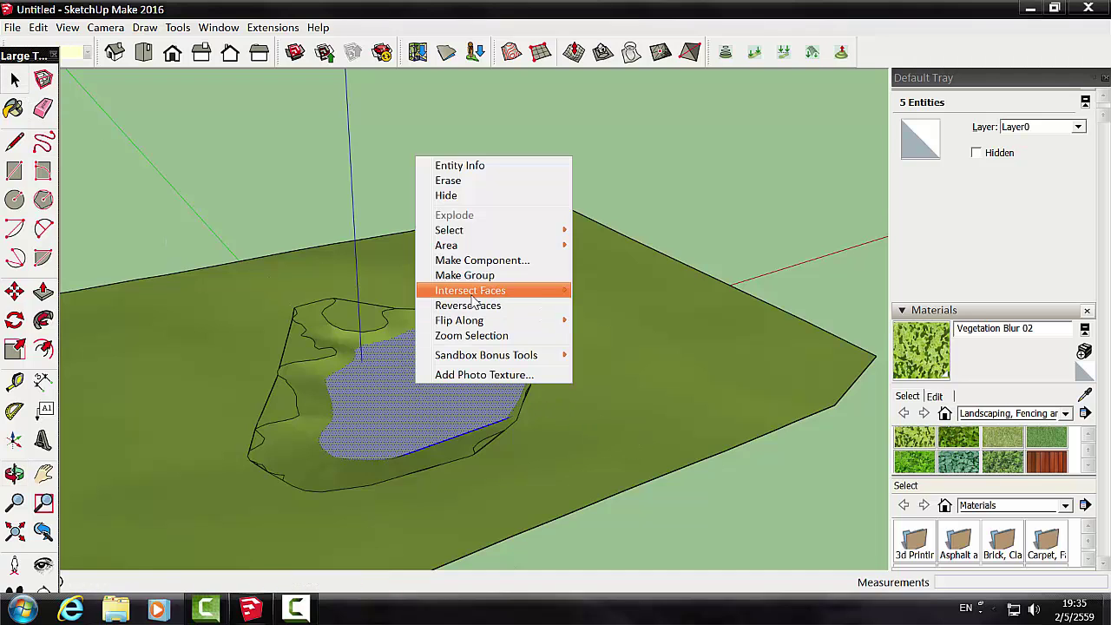
mouse_move(469, 290)
click(617, 290)
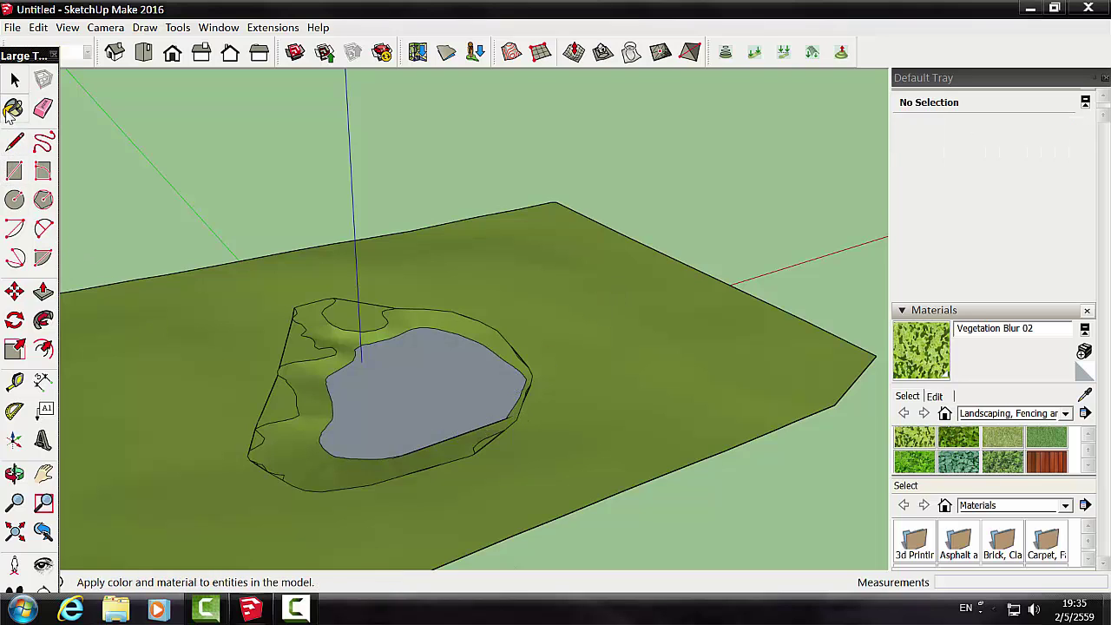
click(14, 474)
mouse_move(374, 499)
mouse_down()
mouse_move(344, 338)
mouse_move(728, 257)
mouse_move(719, 253)
mouse_up()
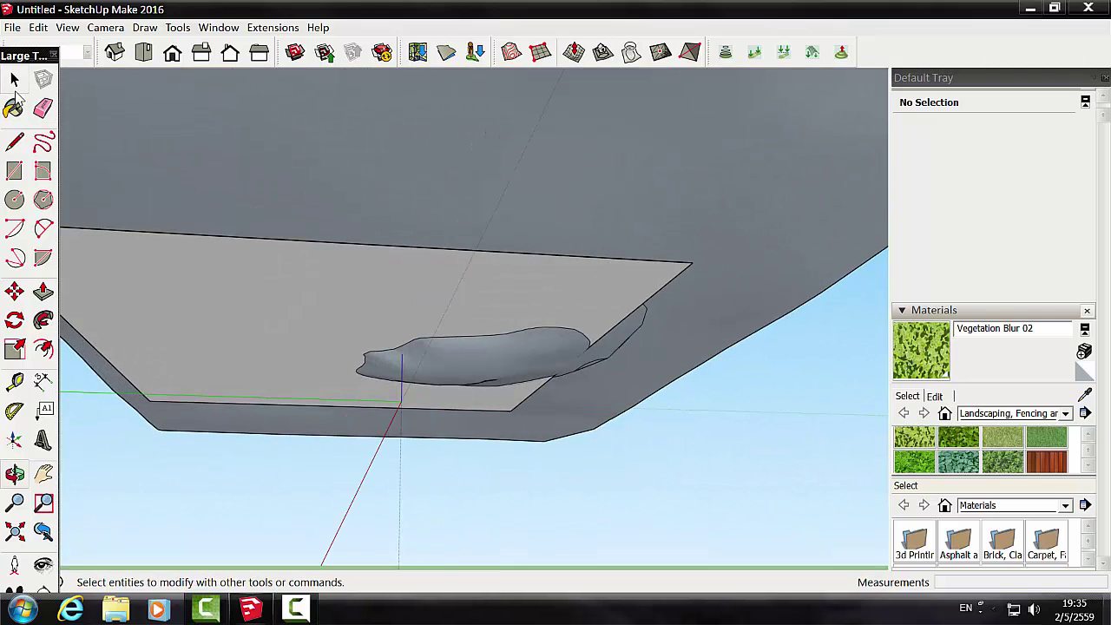
Step: Delete the leftover plane face under the terrain and its stray top and bottom edges
click(14, 79)
click(318, 278)
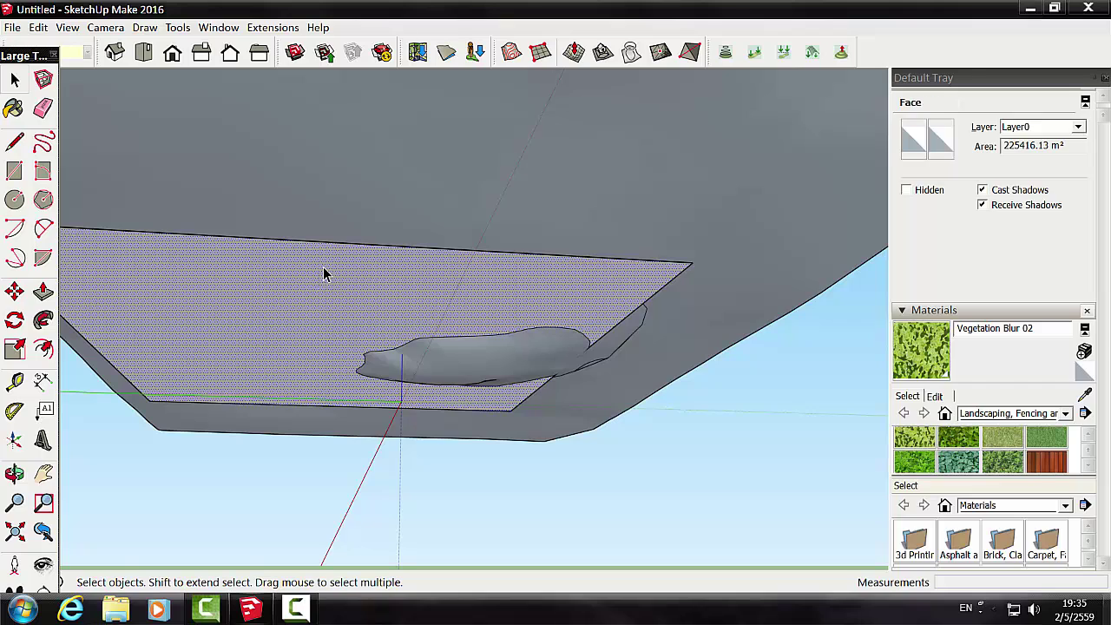
key(Delete)
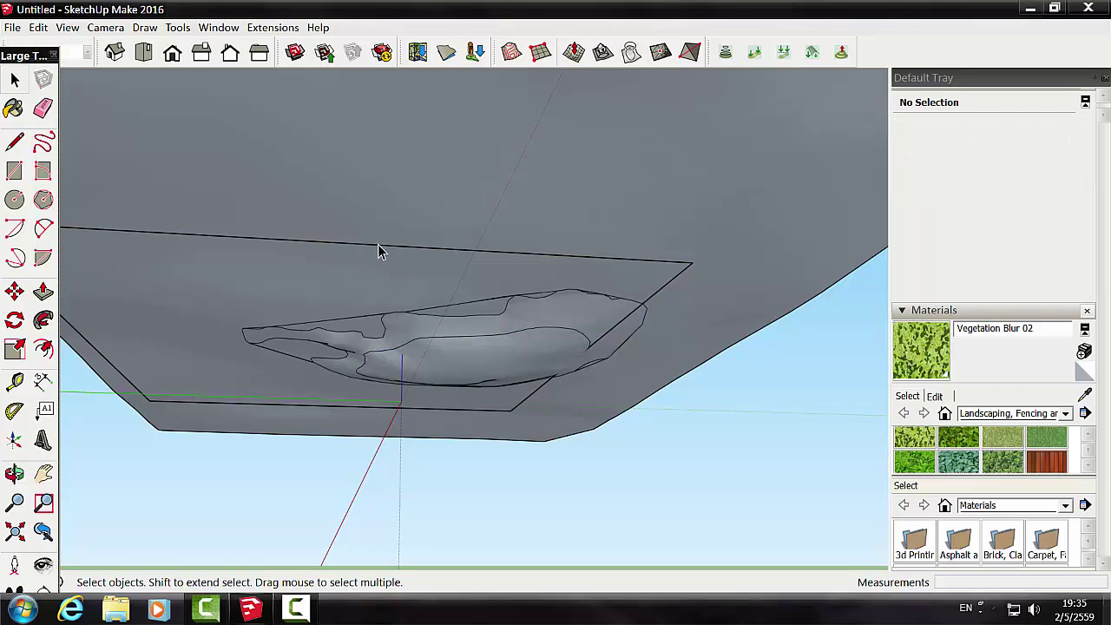
key(Delete)
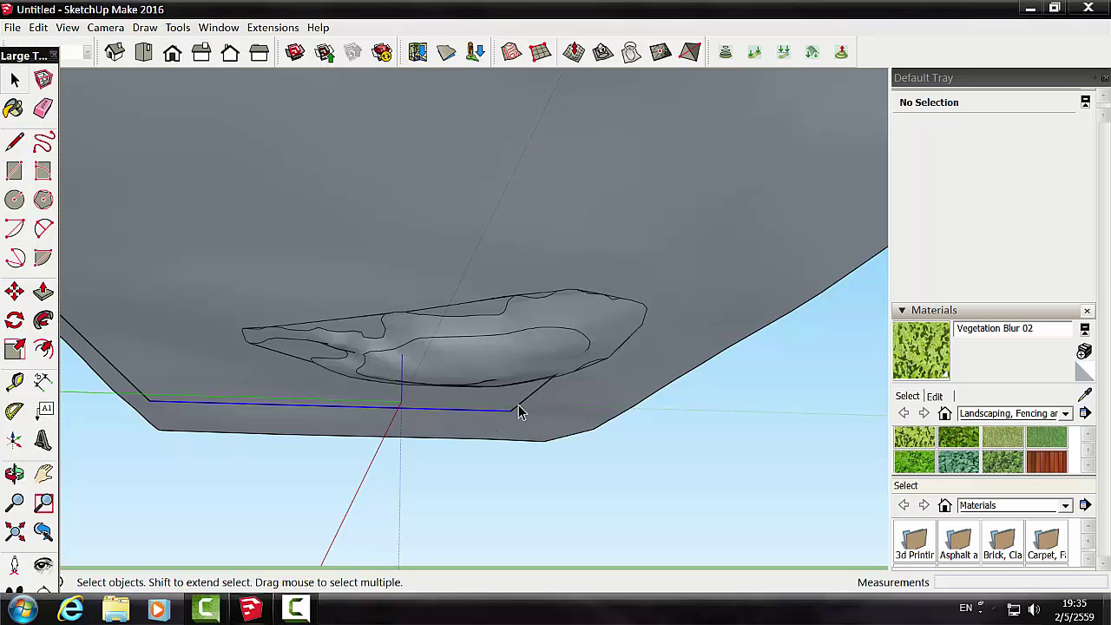
key(Delete)
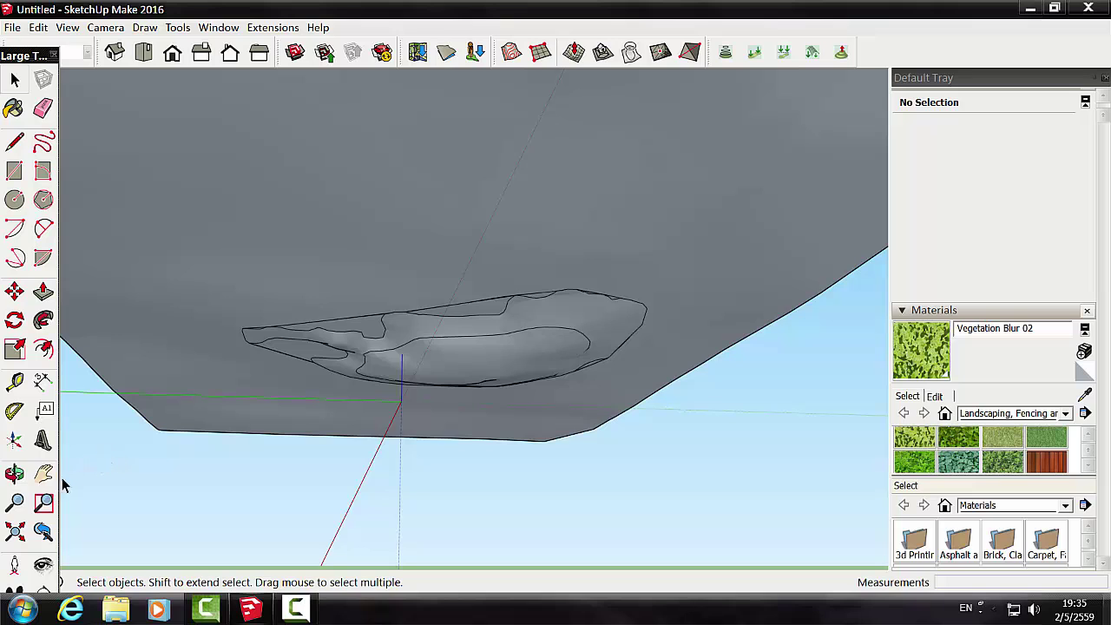
Step: Orbit back above the terrain and select the pond surface in the hollow
click(14, 473)
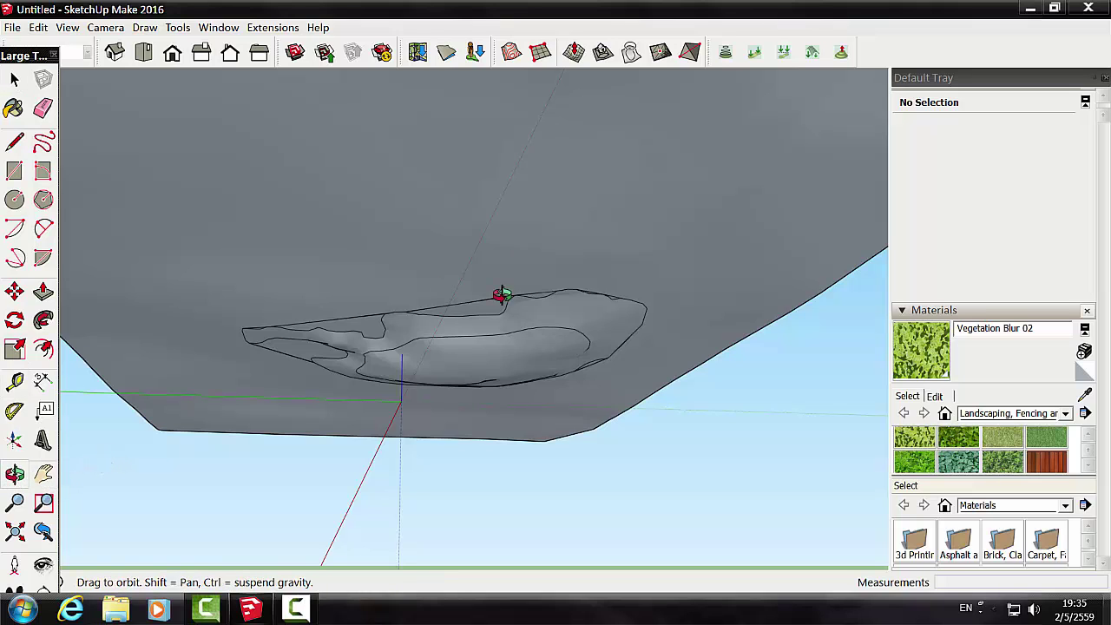
mouse_move(502, 295)
mouse_down()
mouse_move(416, 515)
mouse_move(387, 526)
mouse_move(336, 517)
mouse_up()
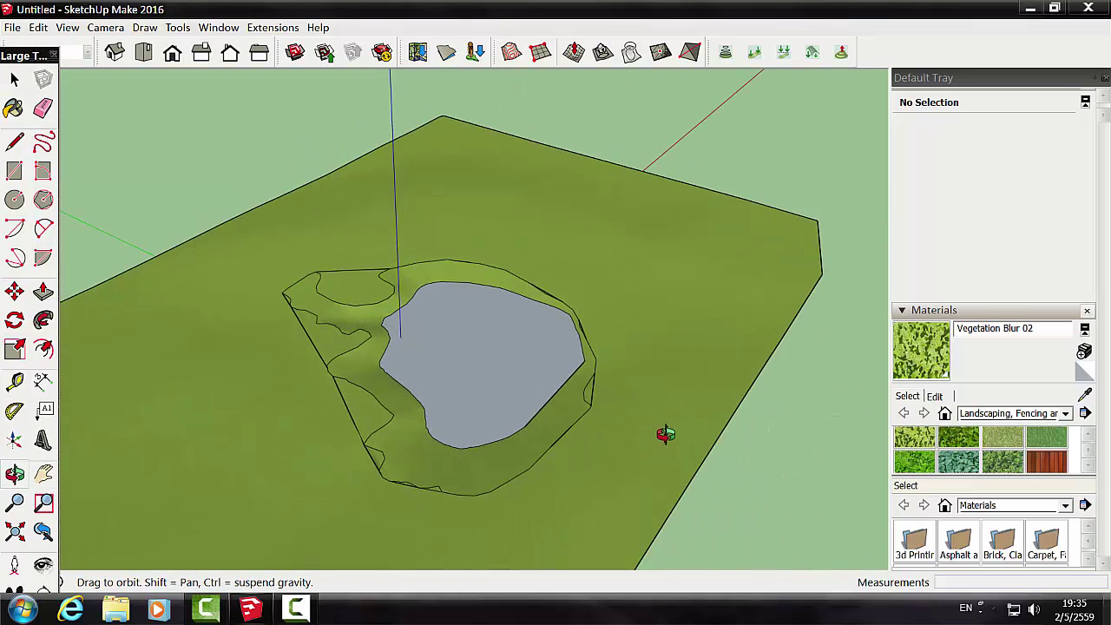
click(15, 79)
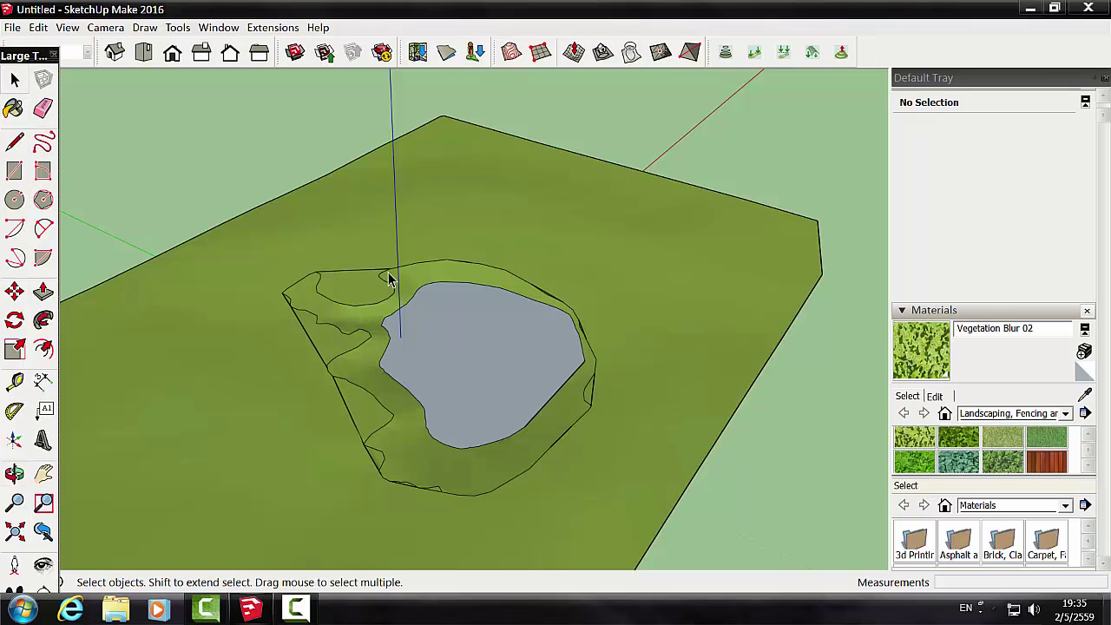
click(459, 361)
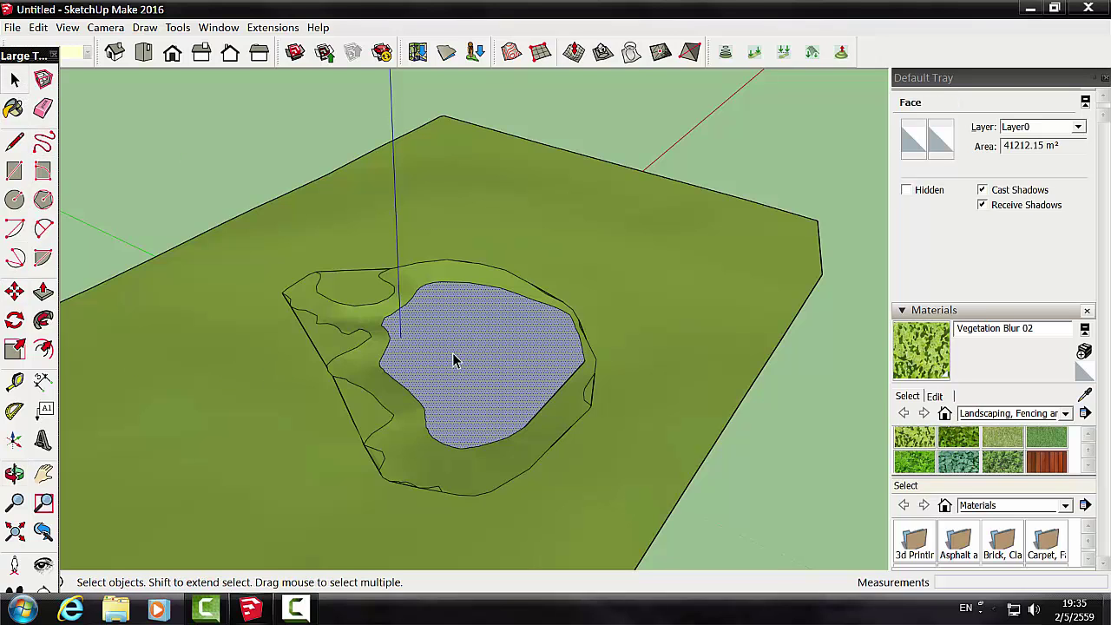
Step: Create Material1 from Water Dark Blue at 55 opacity and paint the pond face with it
click(14, 112)
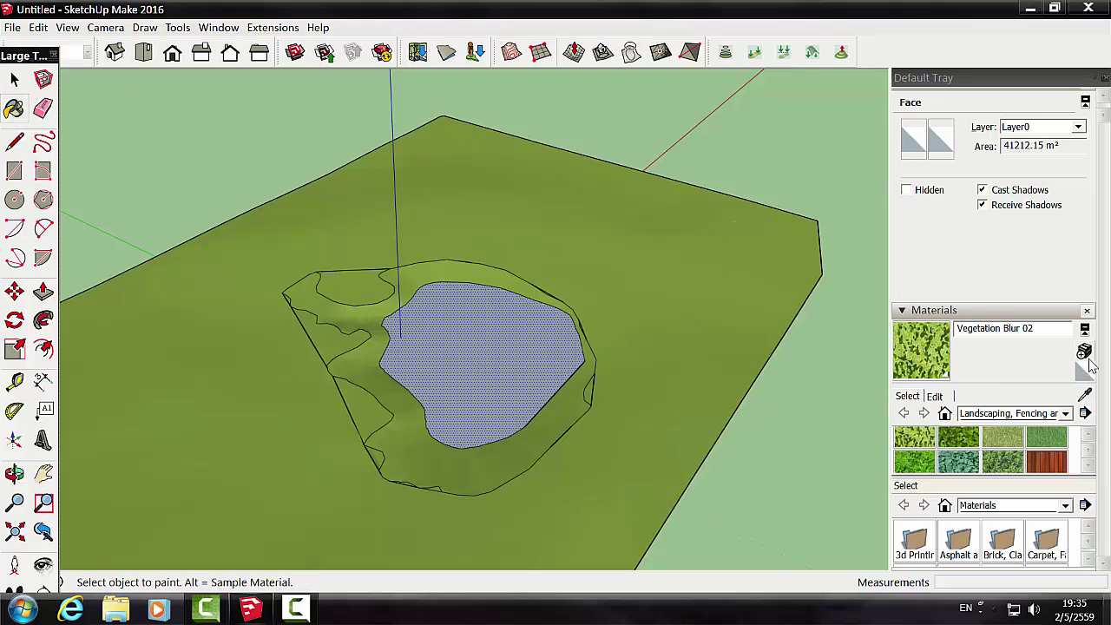
click(1067, 415)
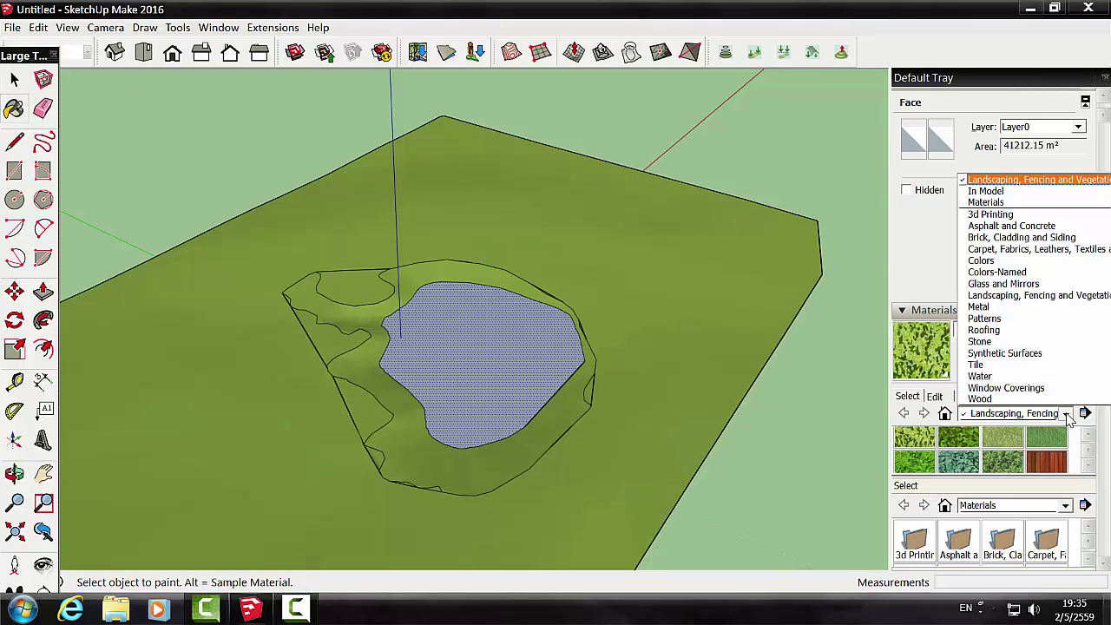
click(1020, 376)
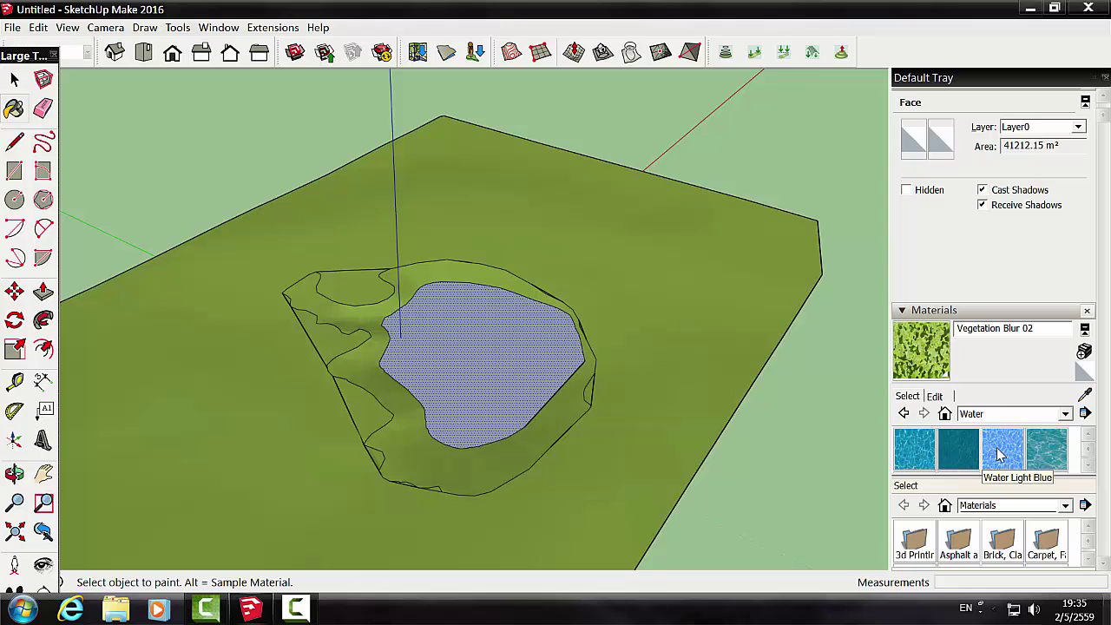
click(919, 452)
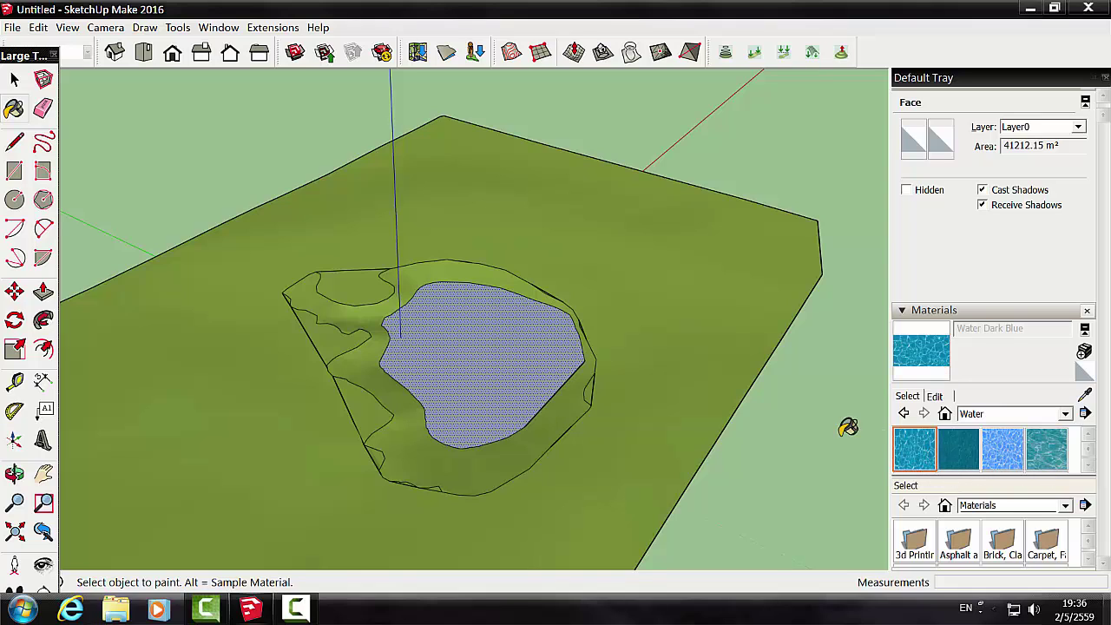
click(1085, 351)
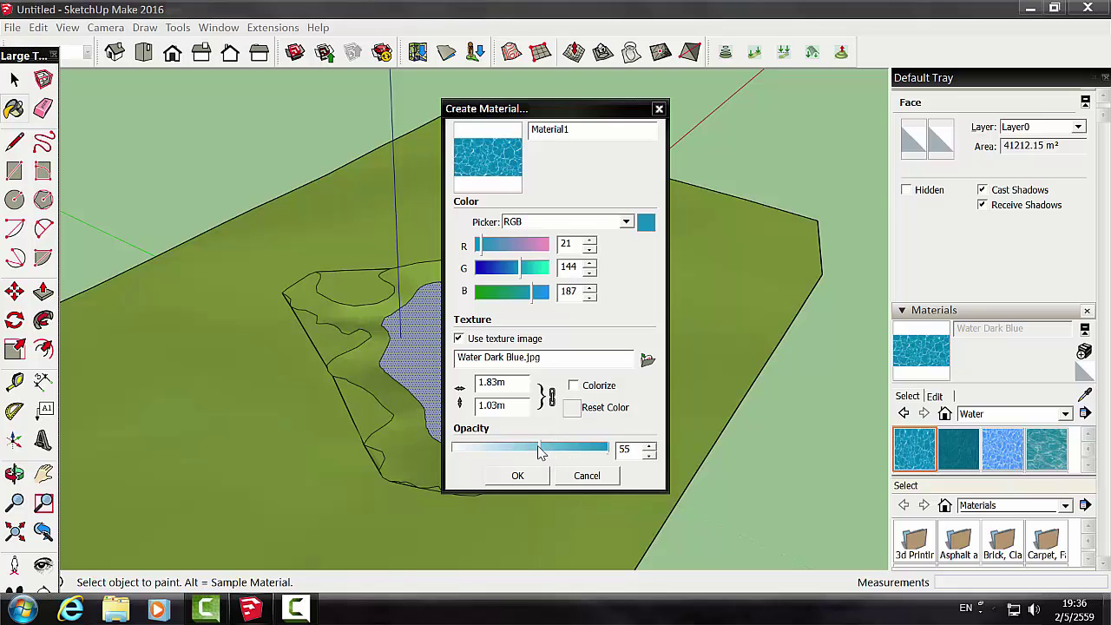
click(518, 476)
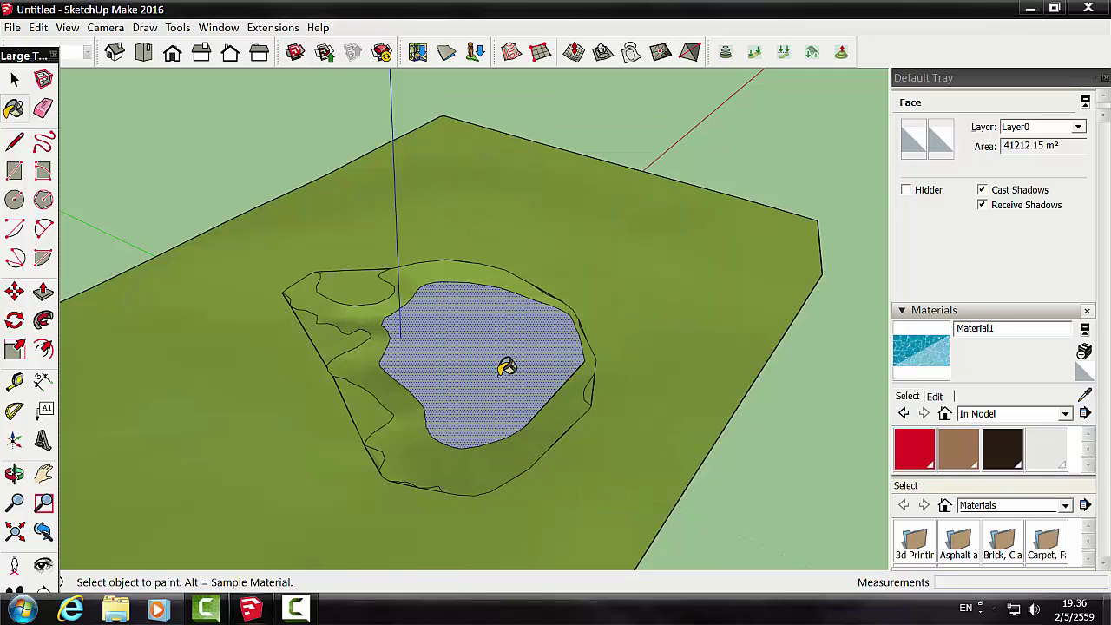
click(507, 361)
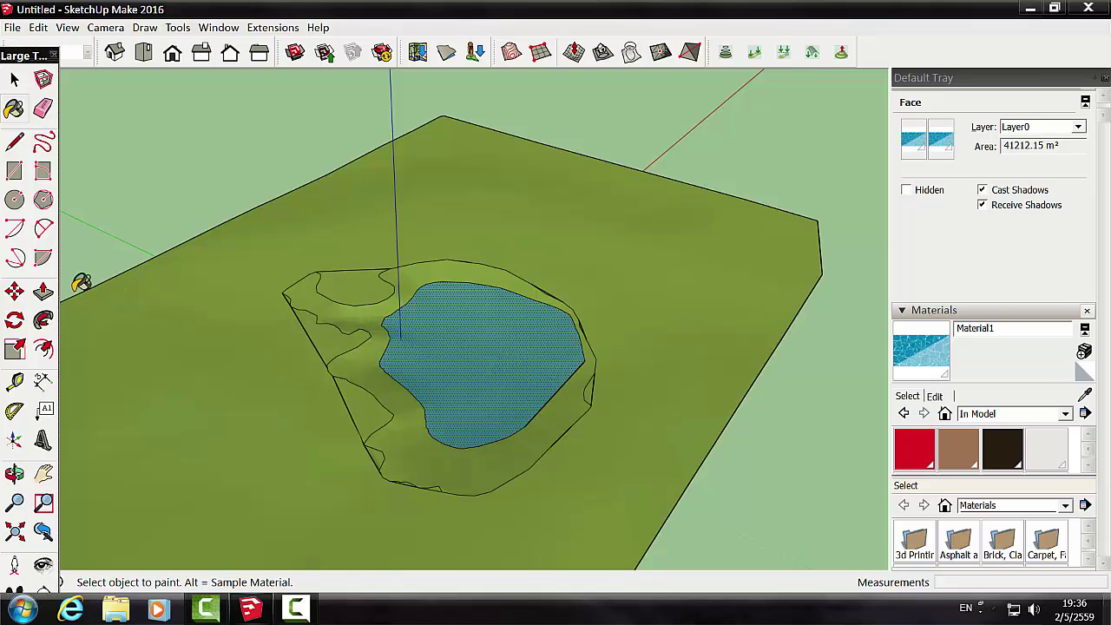
Step: Orbit and zoom around the blue pond from low, high and near top-down angles, viewing the terrain against the sky
click(14, 473)
mouse_move(134, 469)
mouse_down()
mouse_move(177, 350)
mouse_move(176, 304)
mouse_move(258, 472)
mouse_move(124, 504)
mouse_up()
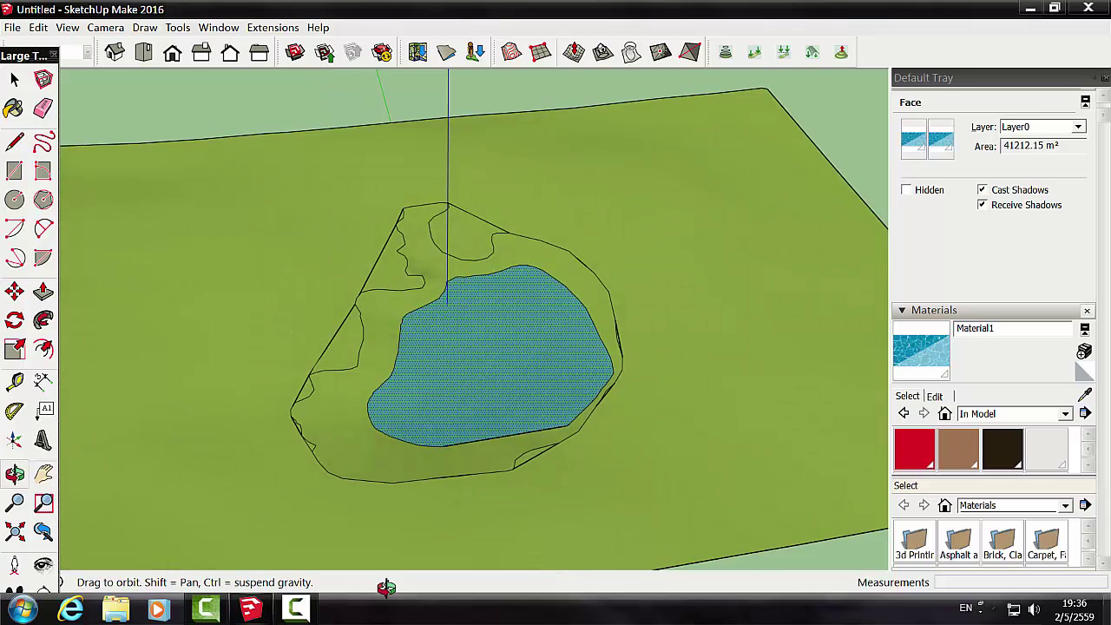
drag(387, 587, 330, 392)
mouse_move(526, 320)
mouse_down()
mouse_move(814, 409)
mouse_move(608, 446)
mouse_move(618, 440)
mouse_move(272, 544)
mouse_move(278, 530)
mouse_up()
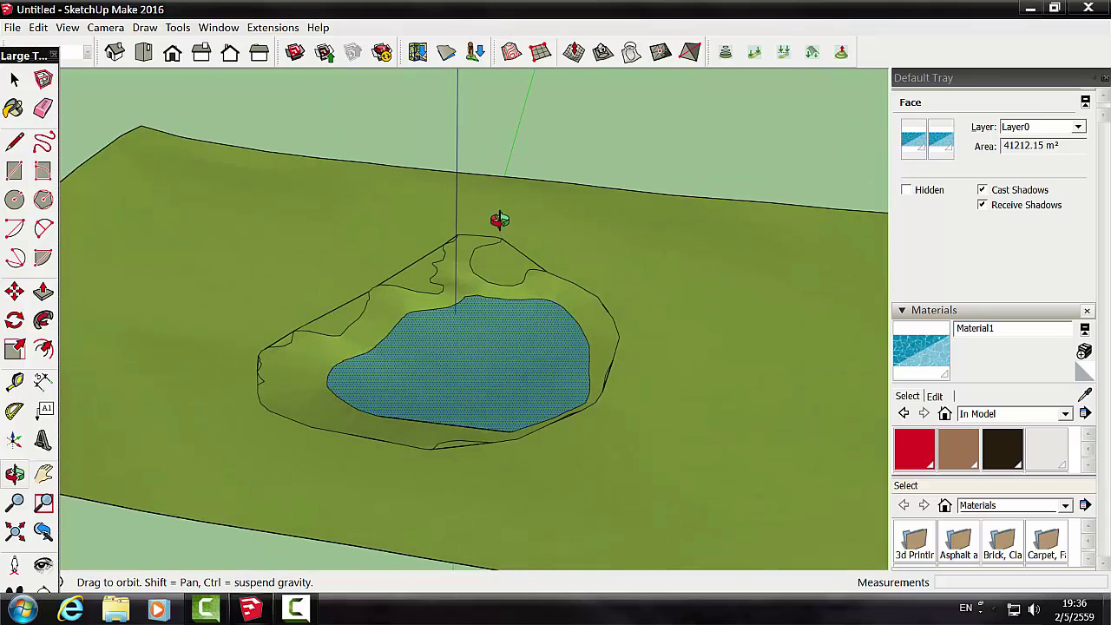
mouse_move(500, 219)
mouse_down()
mouse_move(461, 481)
mouse_move(427, 506)
mouse_move(357, 446)
mouse_move(352, 269)
mouse_move(353, 335)
mouse_move(375, 362)
mouse_up()
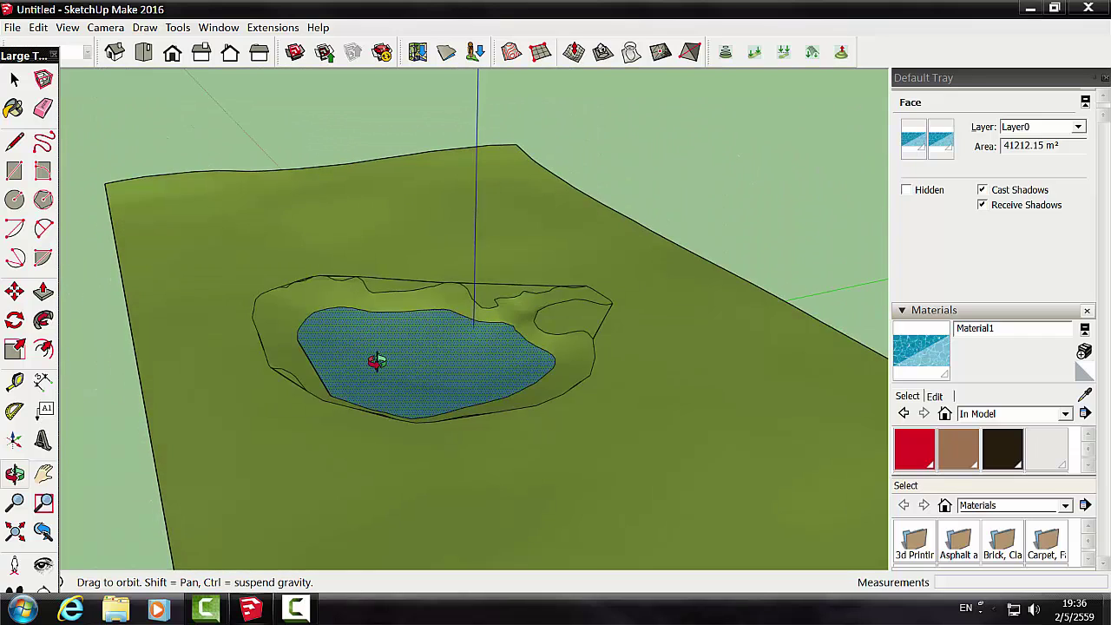
scroll(375, 362, down, 5)
scroll(484, 426, down, 3)
mouse_move(483, 426)
mouse_down()
mouse_move(625, 340)
mouse_move(568, 379)
mouse_up()
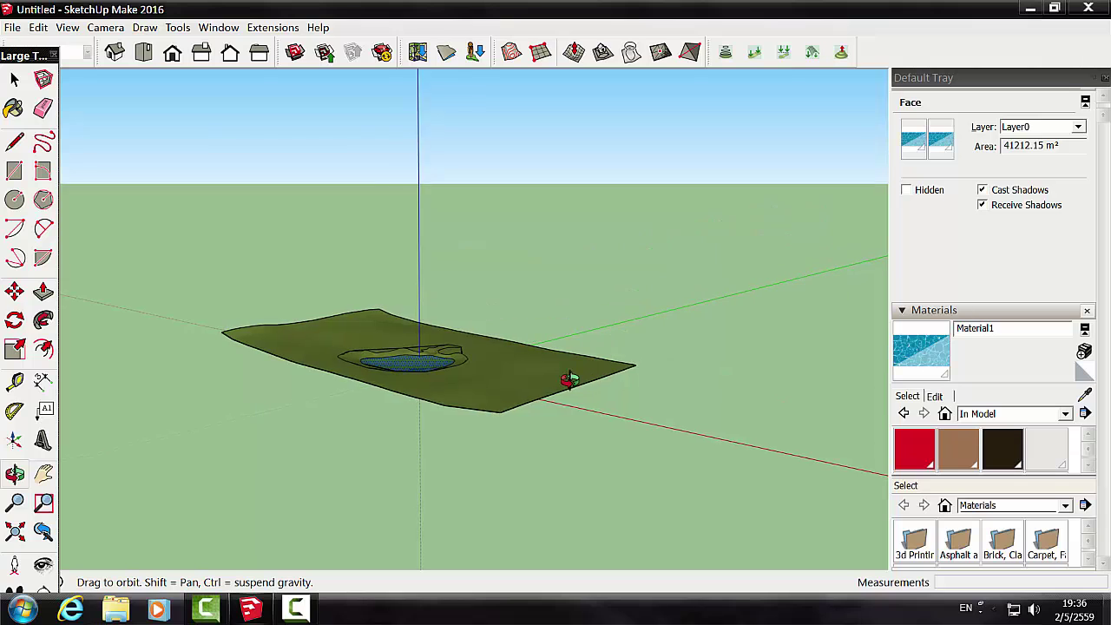
scroll(569, 379, up, 3)
scroll(481, 384, up, 2)
drag(779, 457, 579, 479)
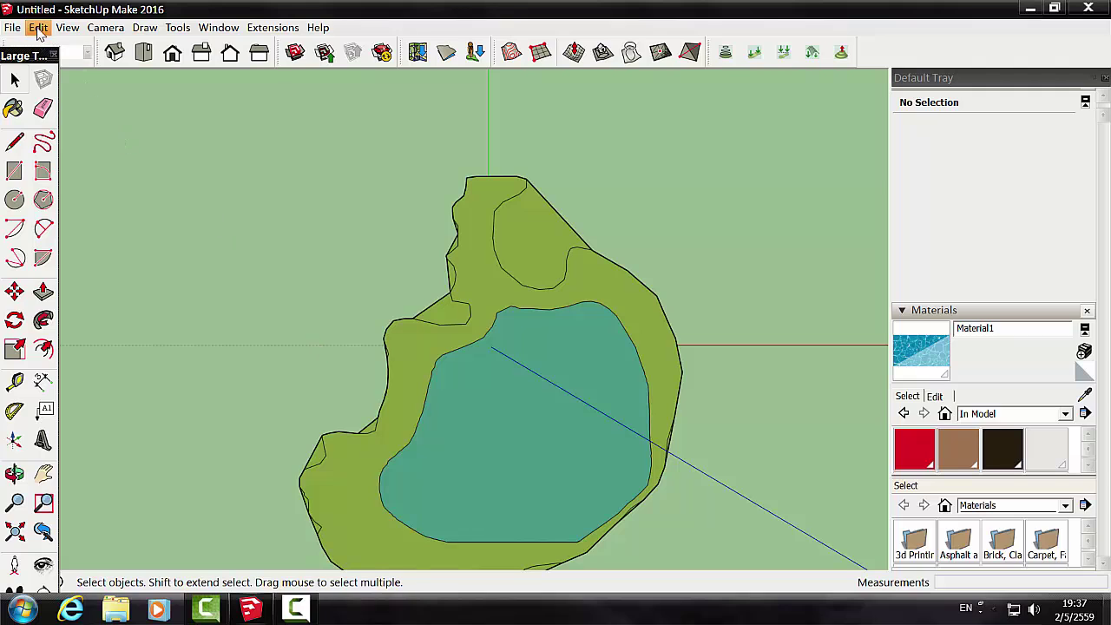
click(38, 27)
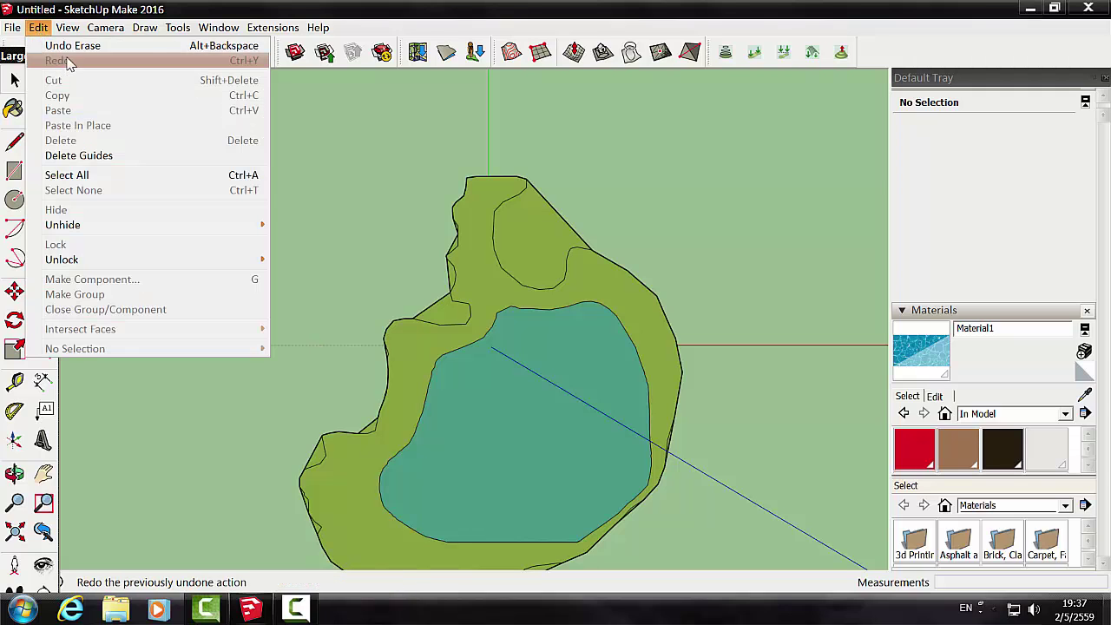
click(52, 61)
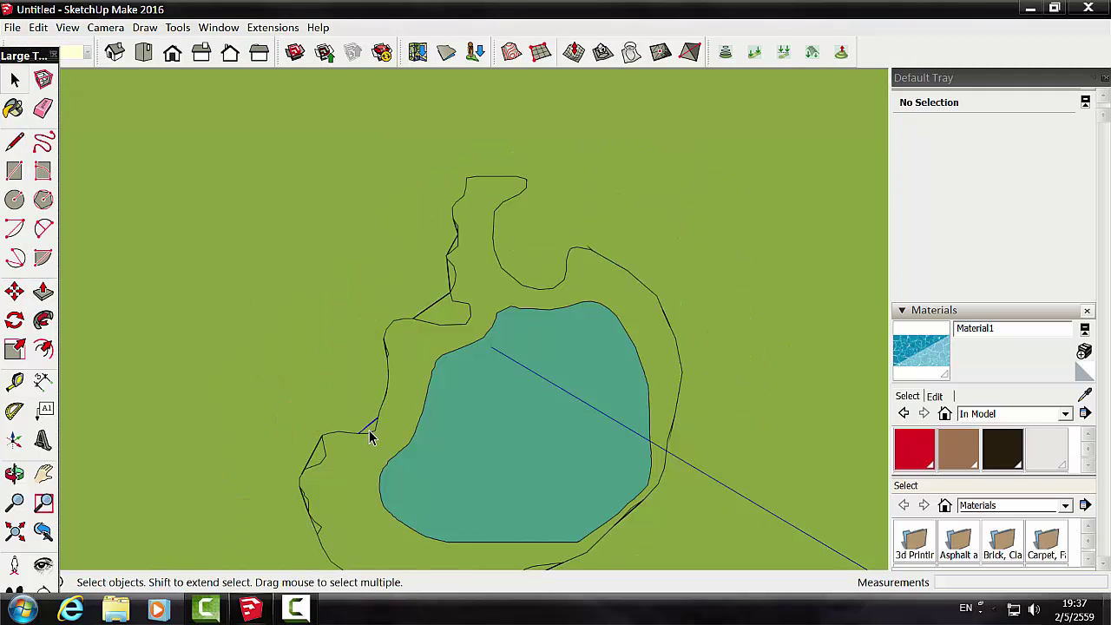
click(335, 446)
click(311, 458)
click(312, 465)
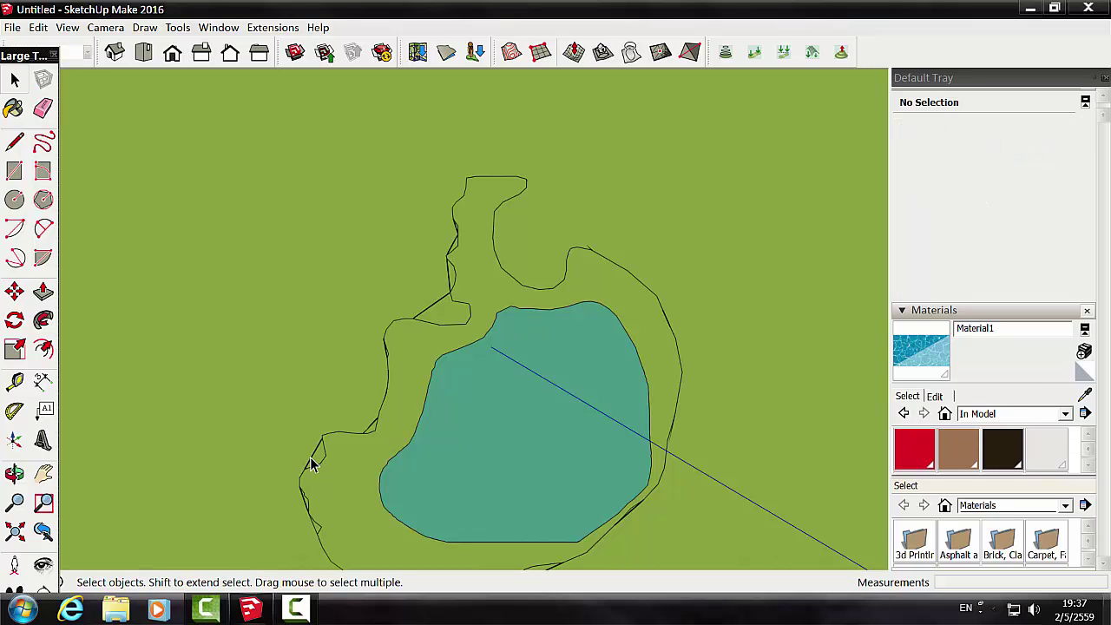
click(312, 464)
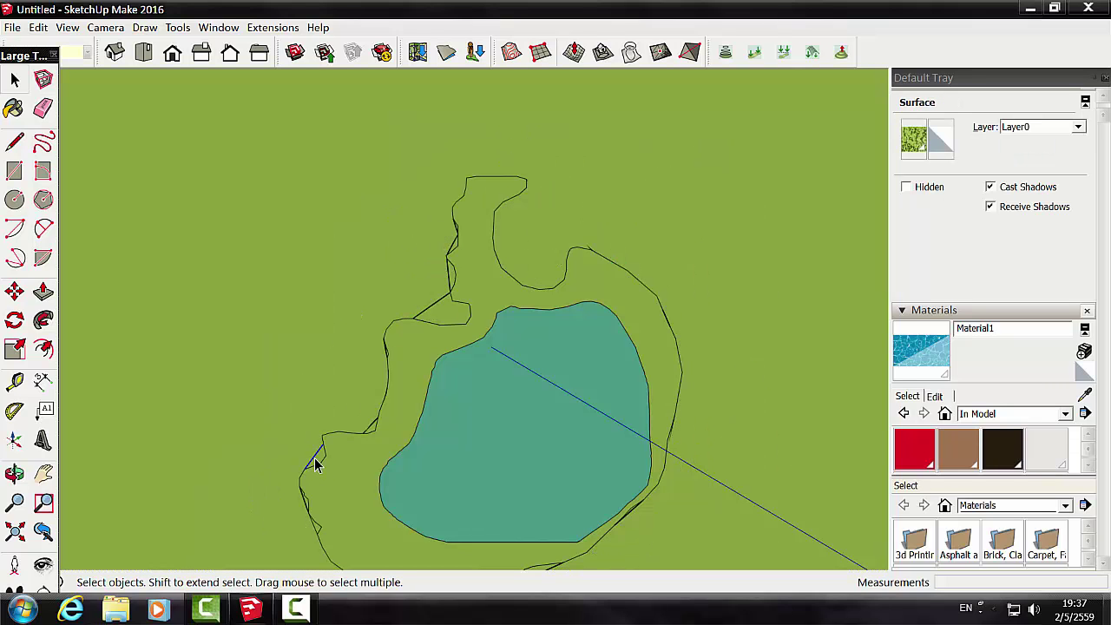
click(315, 466)
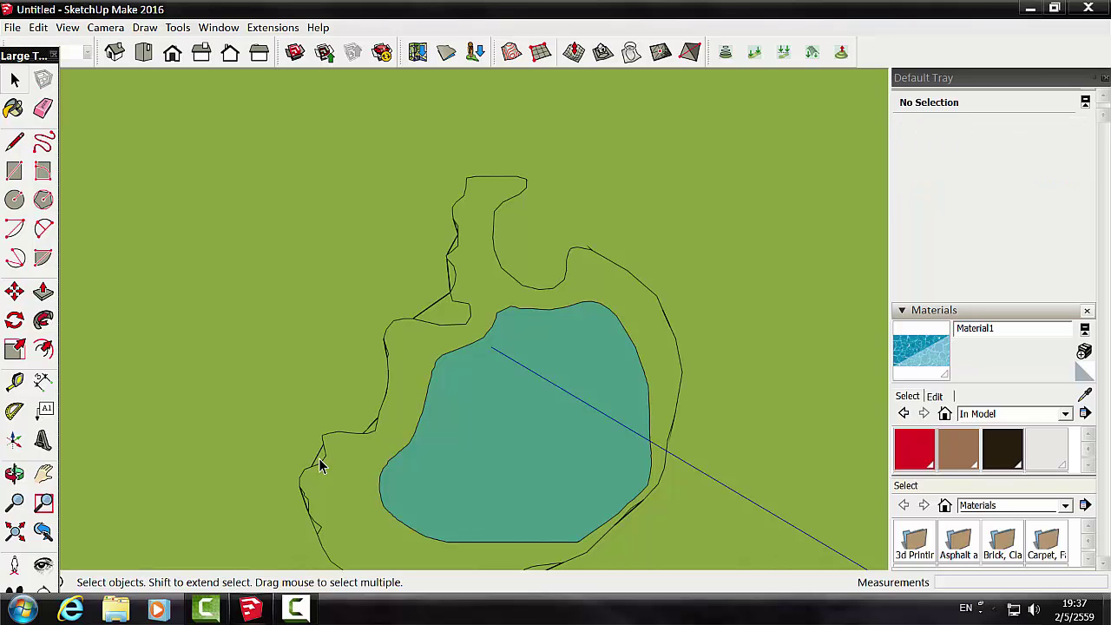
click(355, 486)
key(Escape)
scroll(645, 442, down, 2)
scroll(643, 453, down, 2)
scroll(641, 453, down, 2)
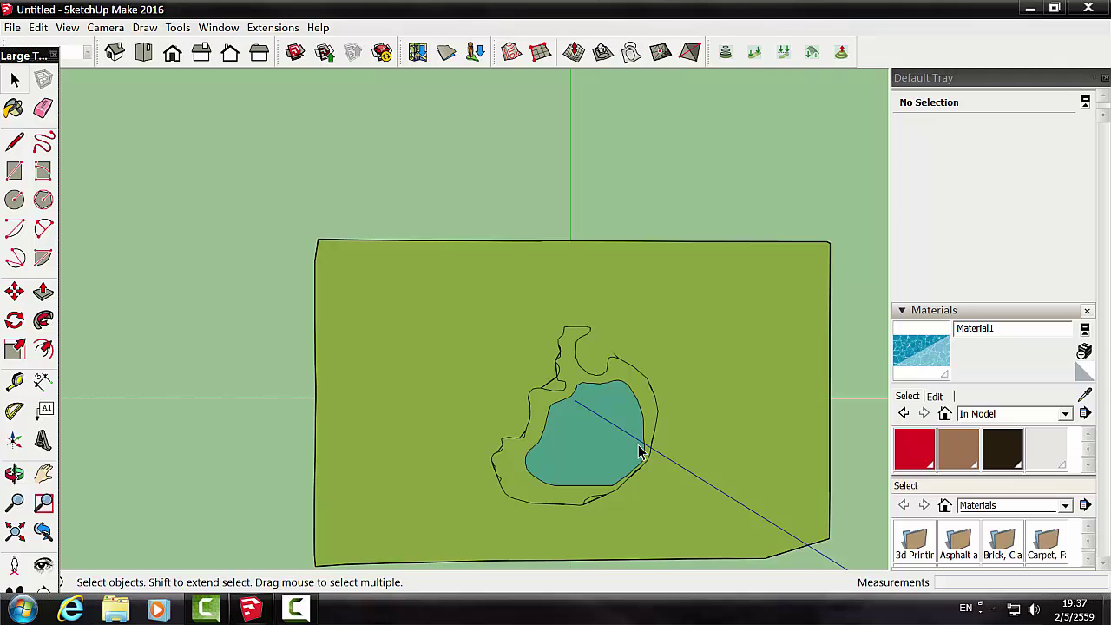
Step: Tilt the terrain into perspective, orbit around the pond, and zoom out to frame the whole terrain
click(14, 473)
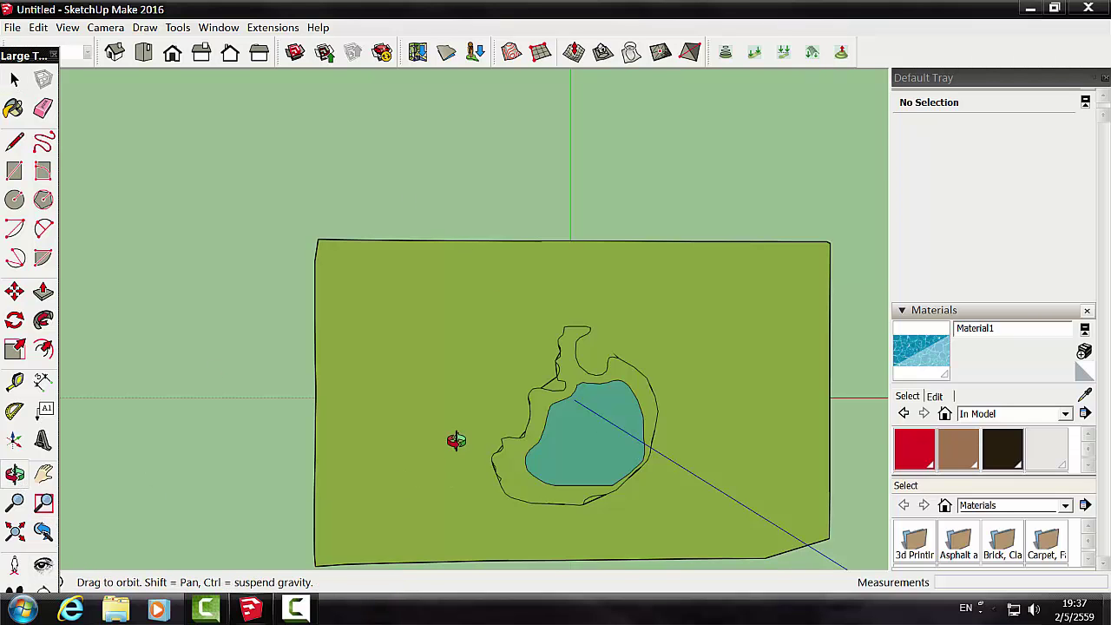
mouse_move(454, 439)
mouse_down()
mouse_move(412, 200)
mouse_move(570, 347)
mouse_move(669, 367)
mouse_move(638, 265)
mouse_move(441, 458)
mouse_move(677, 474)
mouse_move(315, 454)
mouse_move(495, 405)
mouse_move(516, 325)
mouse_move(625, 529)
mouse_move(529, 526)
mouse_move(801, 446)
mouse_move(504, 521)
mouse_up()
mouse_move(613, 367)
mouse_down()
mouse_move(734, 374)
mouse_move(760, 356)
mouse_move(801, 498)
mouse_up()
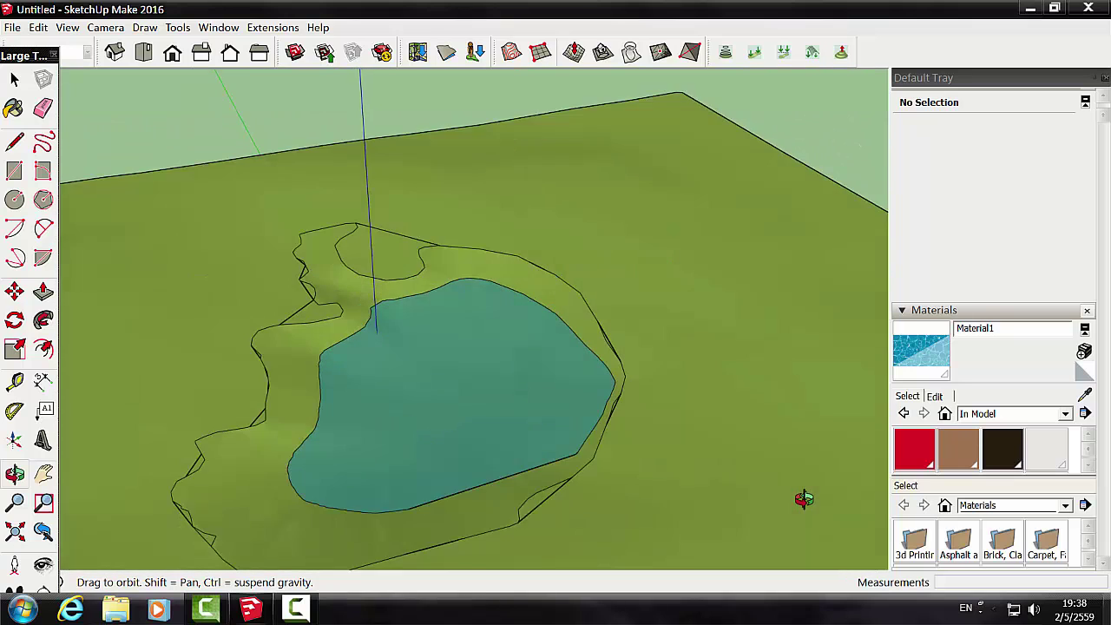
mouse_move(478, 511)
mouse_down()
mouse_move(359, 489)
mouse_move(390, 493)
mouse_move(469, 445)
mouse_up()
scroll(391, 493, down, 2)
scroll(391, 493, down, 2)
scroll(391, 493, down, 2)
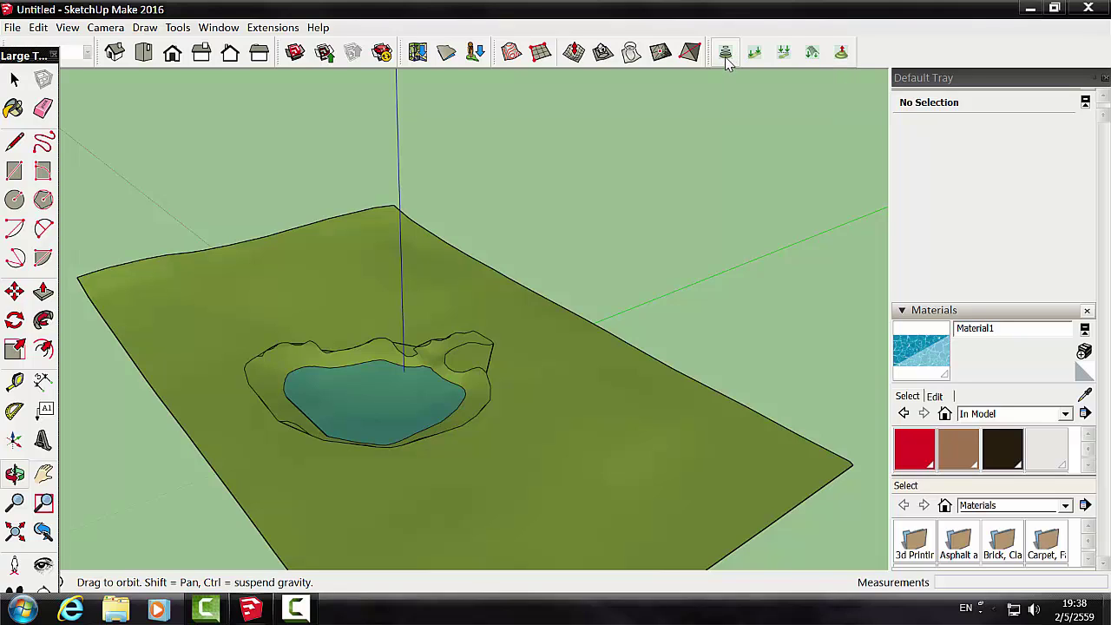
Step: Try the Contours command with nothing selected, dismiss the selection warning, and zoom out
click(726, 54)
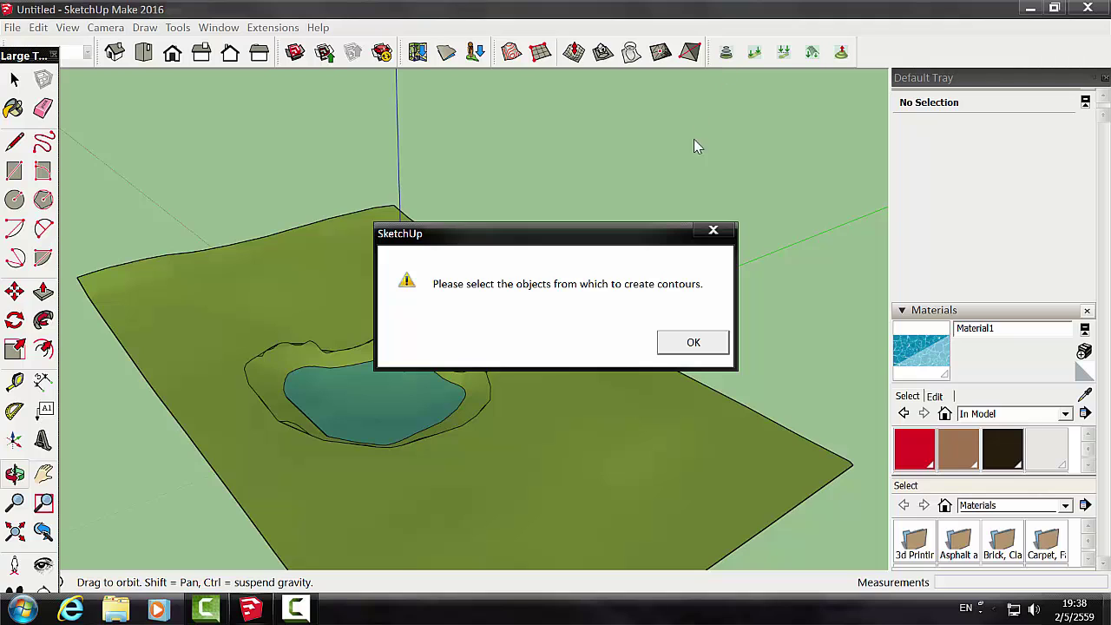
click(672, 339)
scroll(660, 336, down, 3)
scroll(657, 339, down, 3)
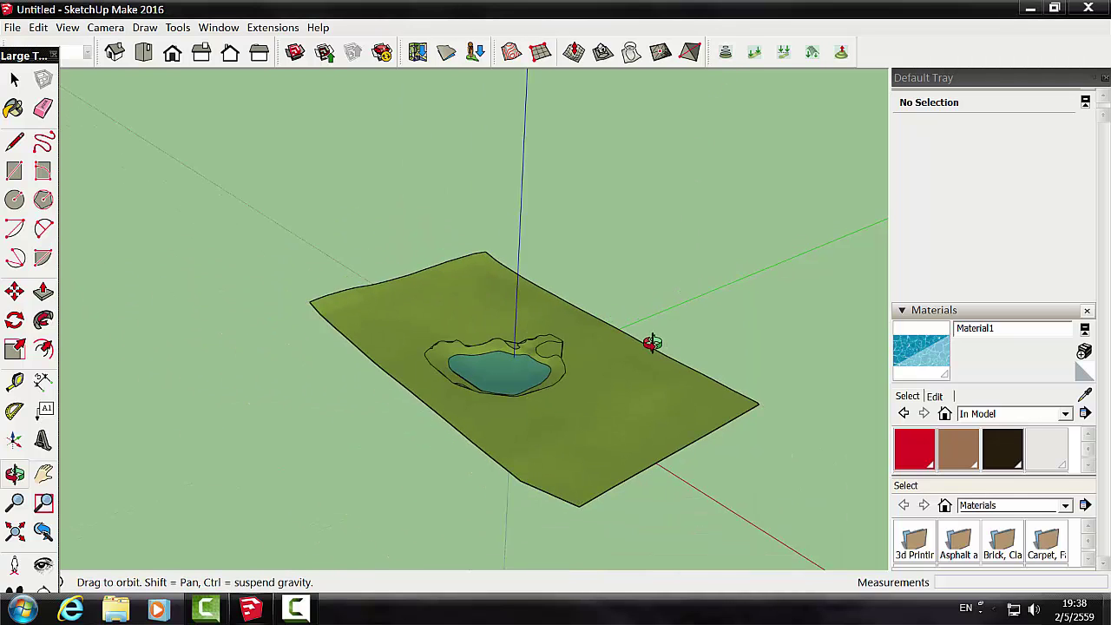
scroll(650, 342, down, 3)
Step: Window-select the whole terrain and generate contour lines at a 5m interval
key(space)
drag(321, 184, 769, 504)
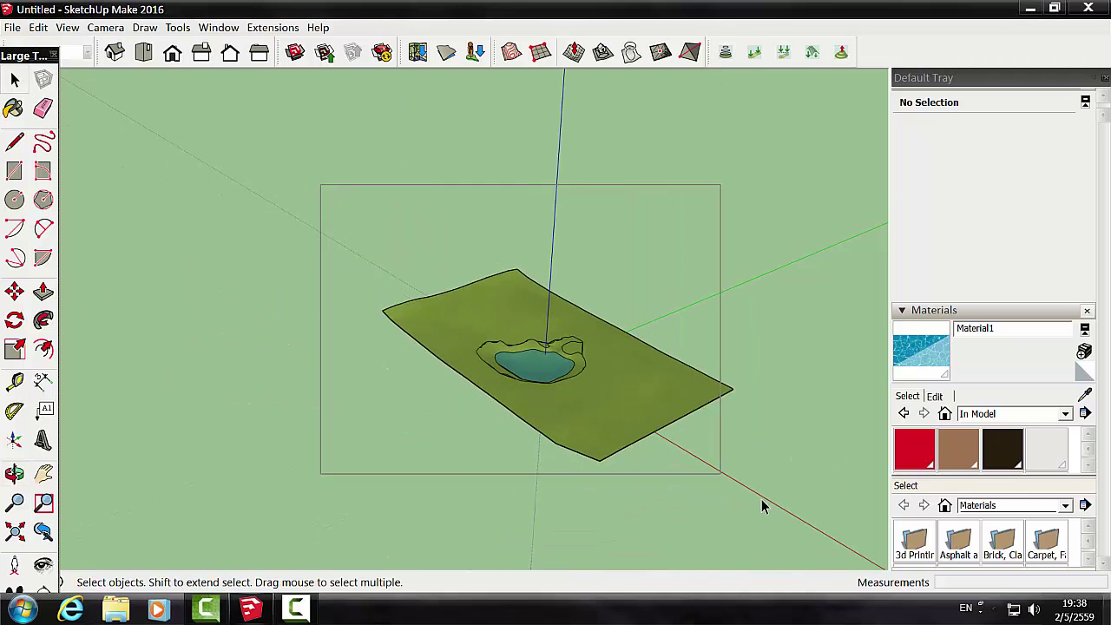
click(726, 54)
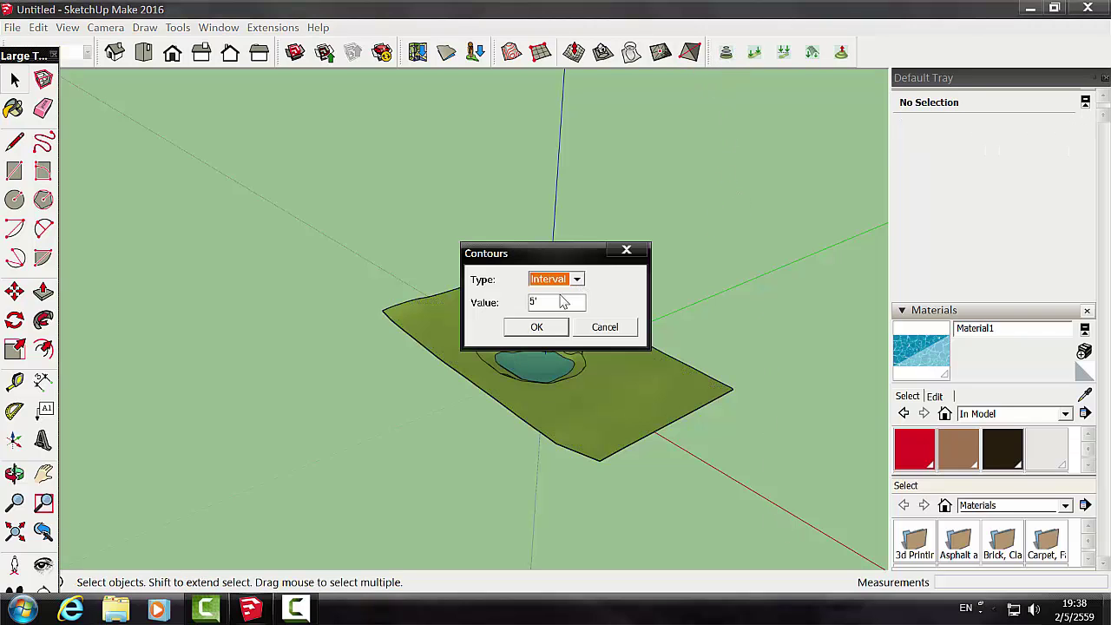
double_click(538, 302)
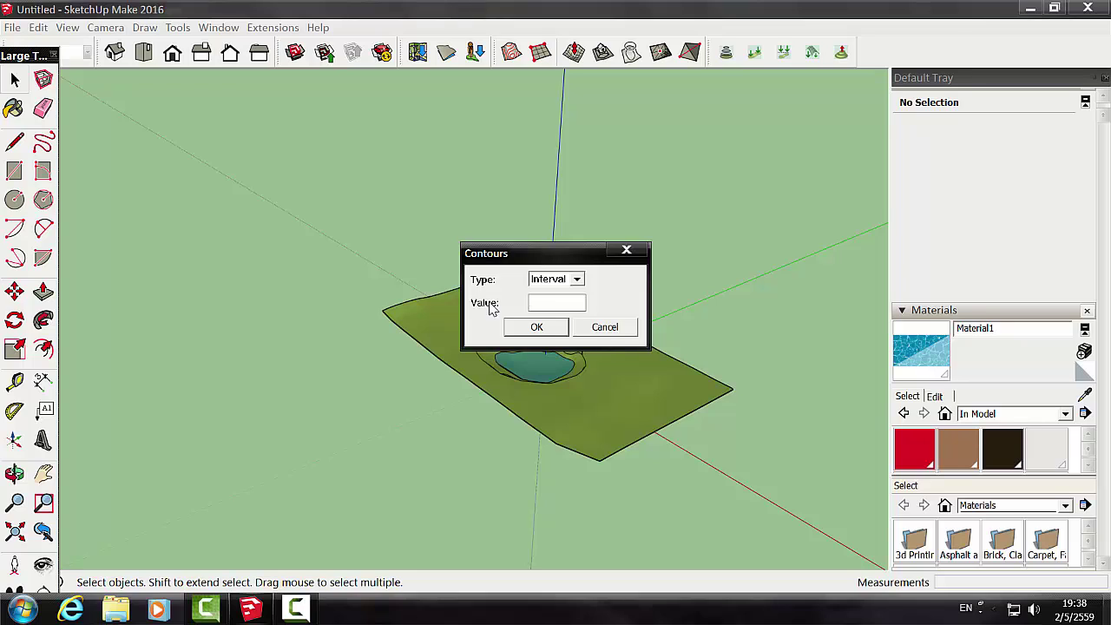
click(538, 330)
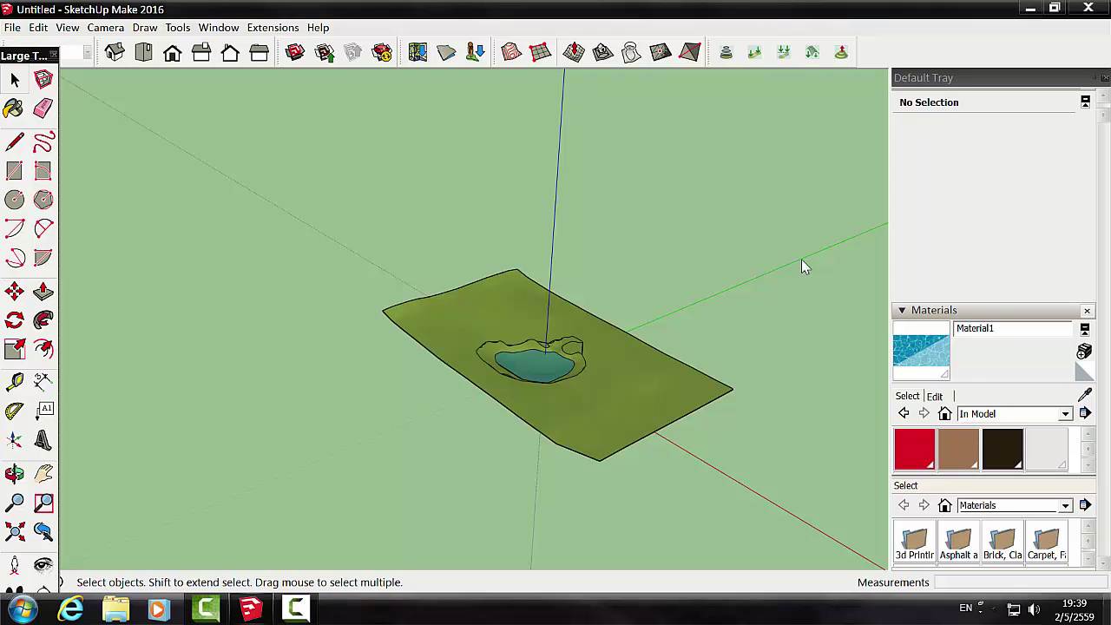
Step: Zoom in and orbit from a top-down view back to 3D perspective to inspect the contours ringing the pond
scroll(757, 377, up, 1)
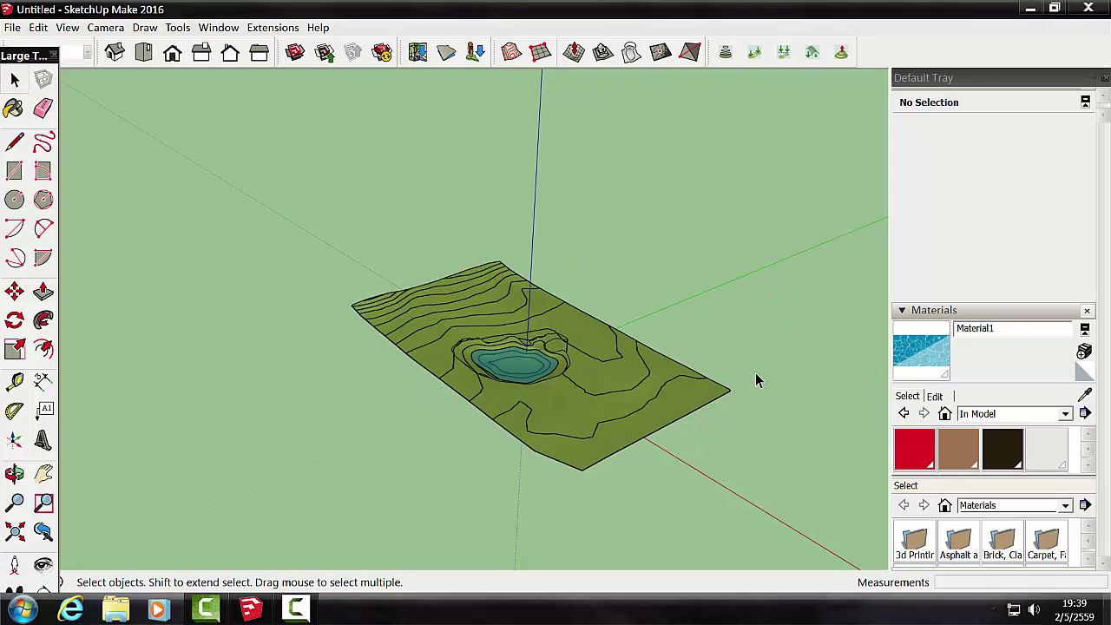
scroll(756, 379, up, 2)
scroll(753, 380, up, 2)
scroll(752, 382, up, 2)
scroll(751, 382, down, 2)
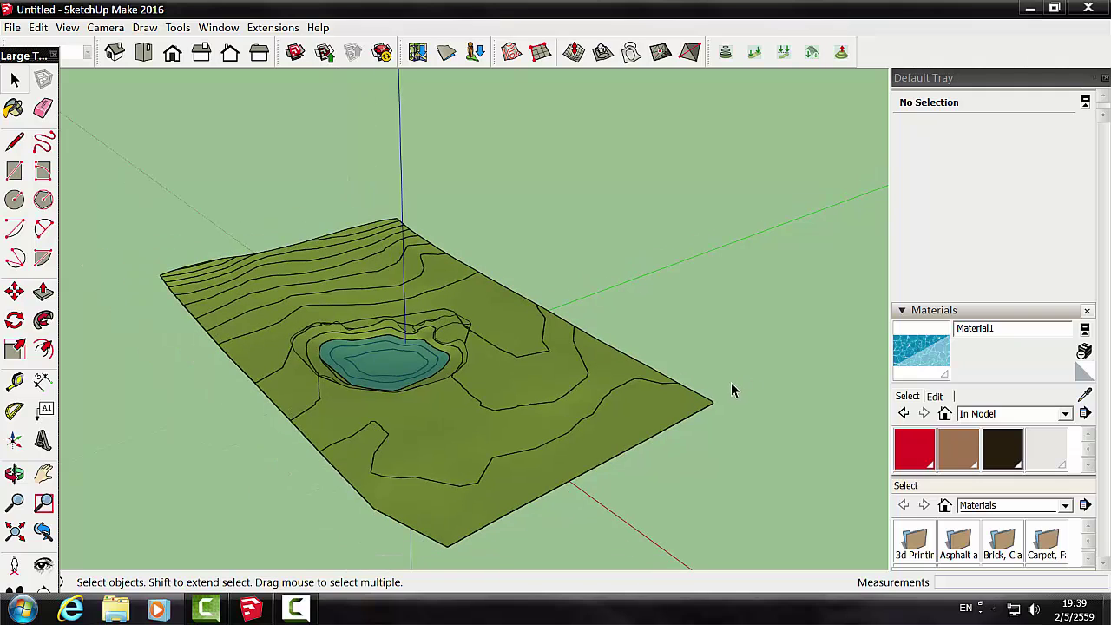
click(14, 473)
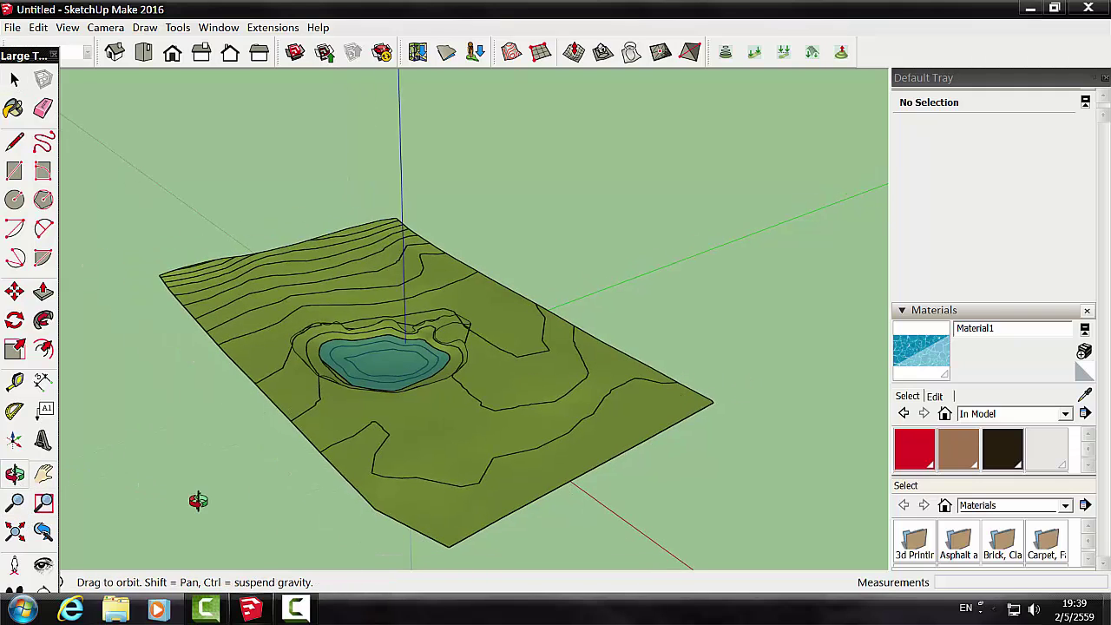
mouse_move(521, 512)
mouse_down()
mouse_move(471, 472)
mouse_move(513, 414)
mouse_move(529, 524)
mouse_move(513, 526)
mouse_move(596, 499)
mouse_move(310, 496)
mouse_move(598, 376)
mouse_move(503, 507)
mouse_up()
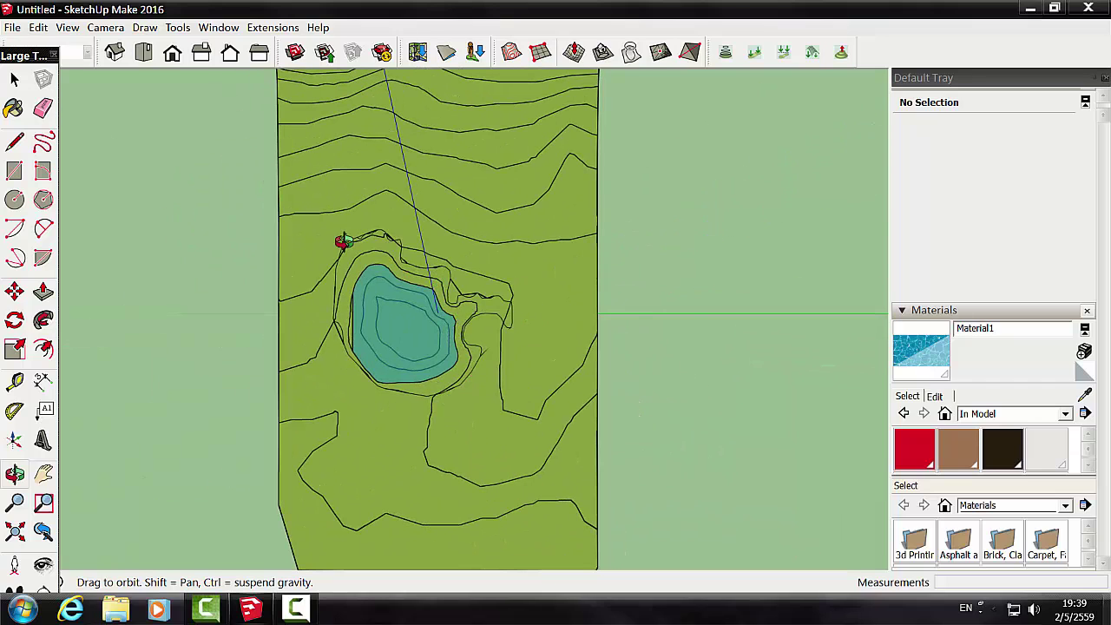
mouse_move(437, 379)
mouse_down()
mouse_move(503, 350)
mouse_move(643, 201)
mouse_move(513, 415)
mouse_move(573, 516)
mouse_move(660, 337)
mouse_move(346, 449)
mouse_move(353, 328)
mouse_move(147, 377)
mouse_move(567, 364)
mouse_move(460, 546)
mouse_up()
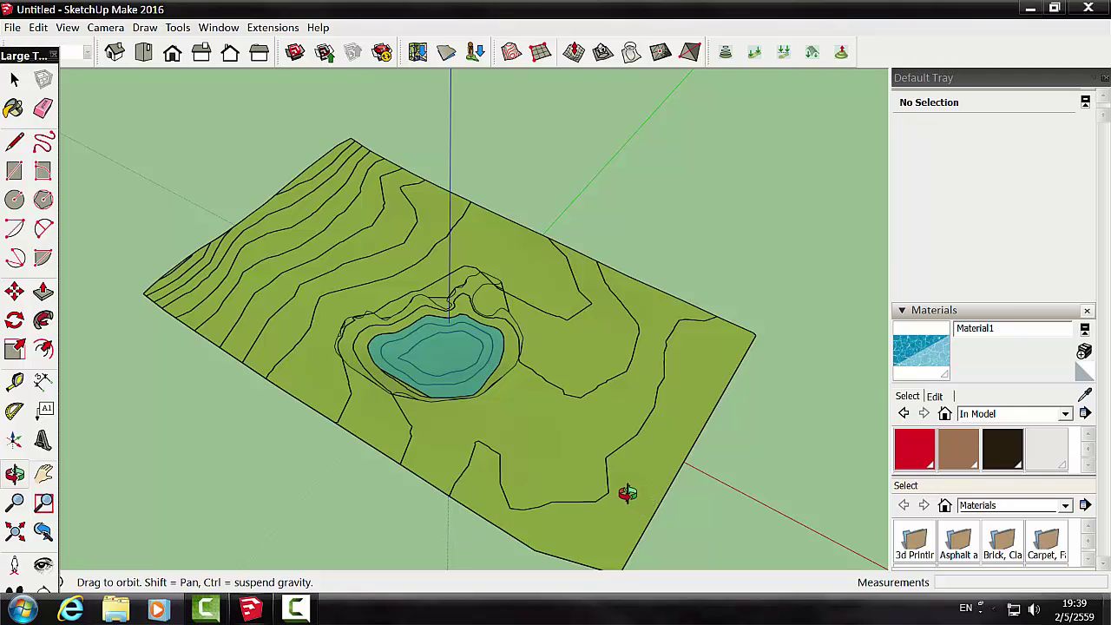
click(296, 613)
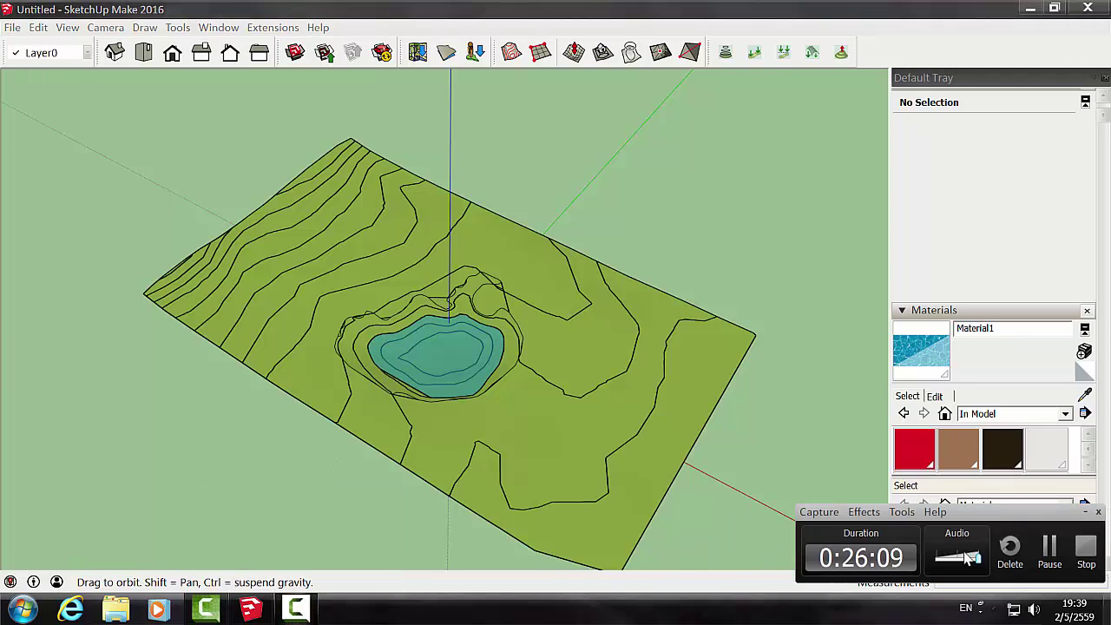